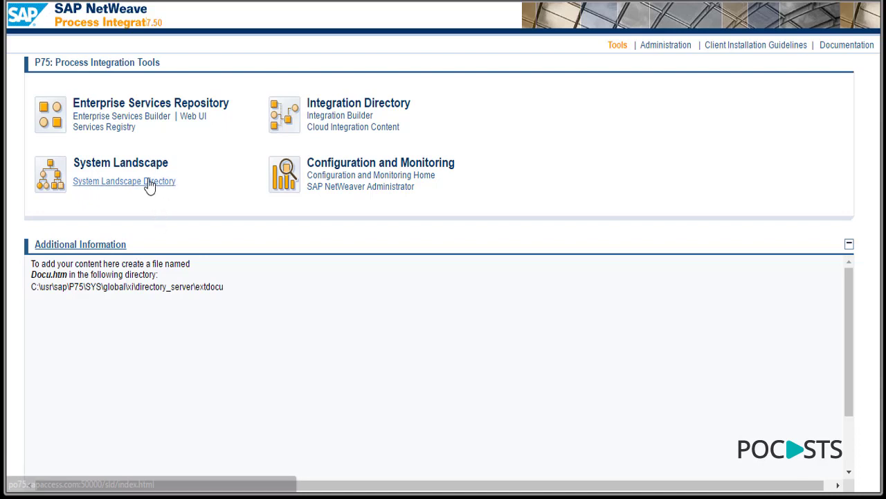
# - Define a new SLD product INTERFACEDEMO, vendor pocasts.com, version 1.0
pyautogui.click(149, 181)
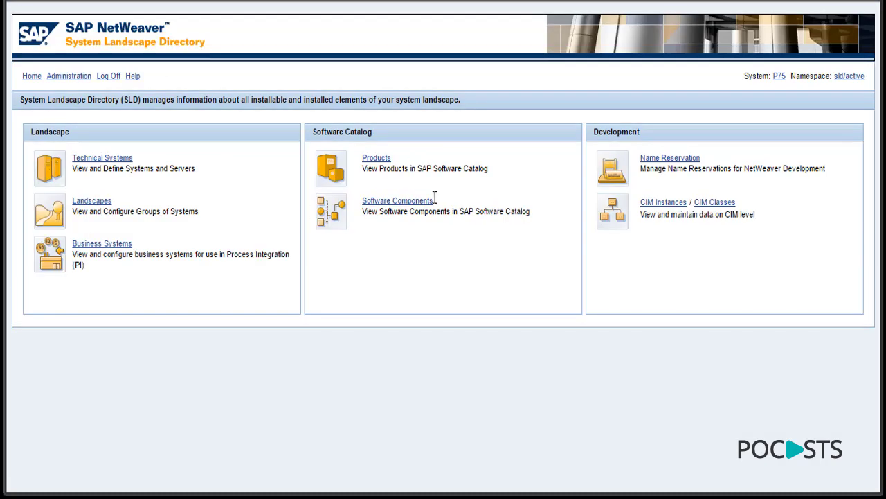
pyautogui.click(374, 164)
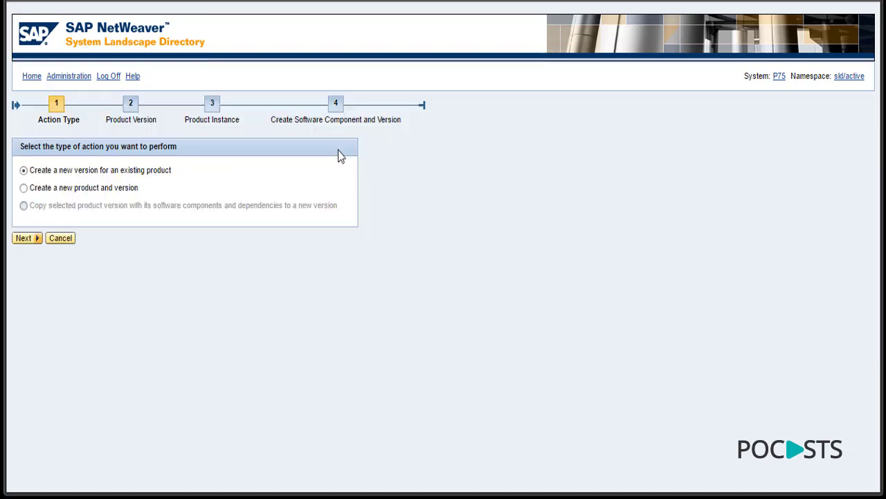
pyautogui.click(42, 191)
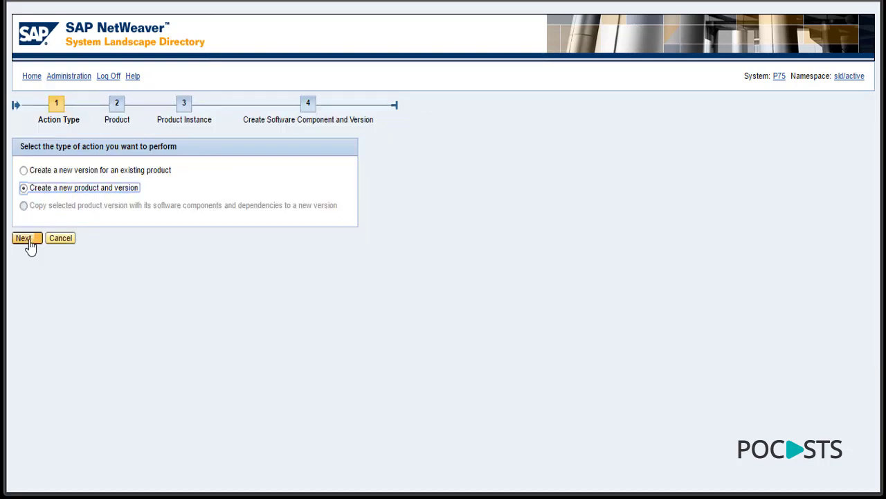
pyautogui.click(30, 240)
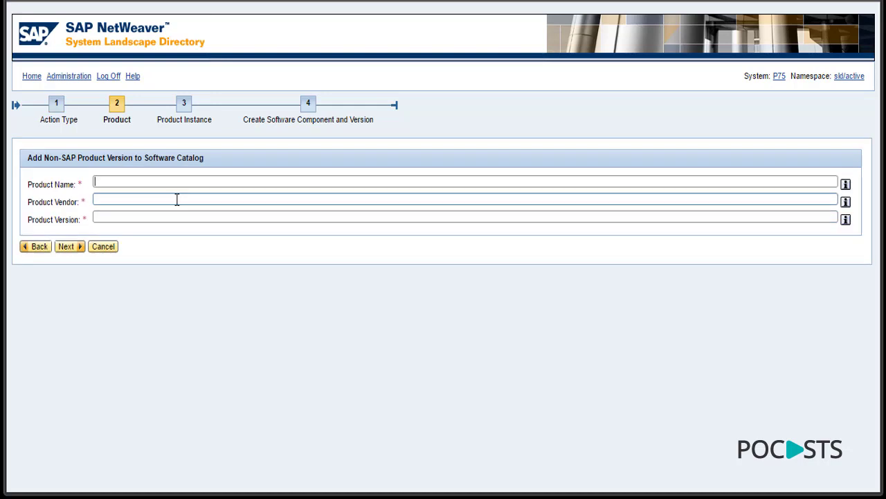
pyautogui.write('INTERFACEDEM')
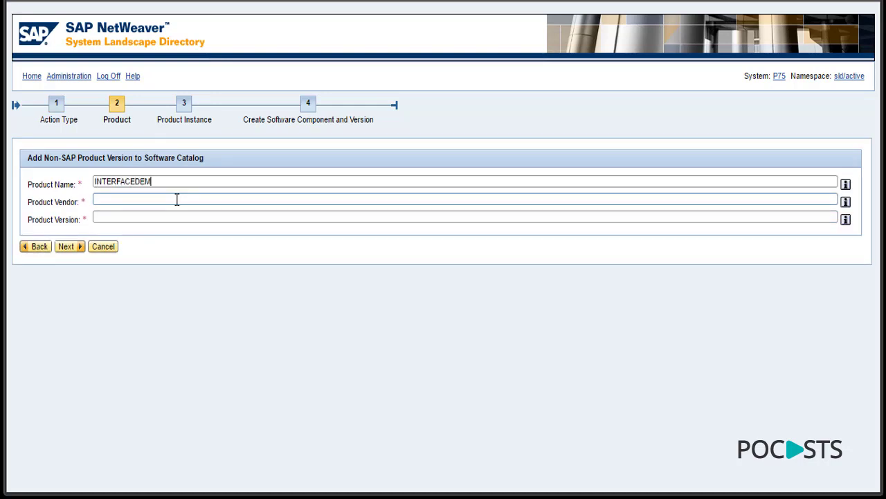
pyautogui.write('O')
pyautogui.click(177, 199)
pyautogui.write('pocasts.com')
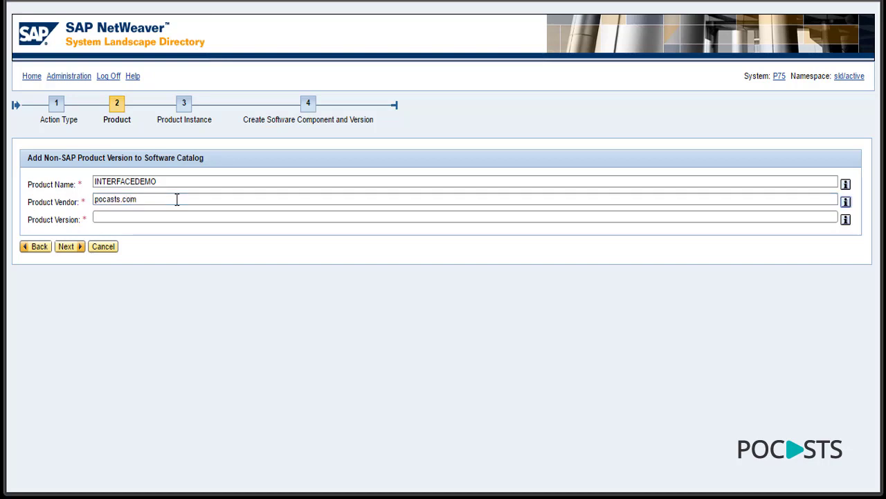
pyautogui.write('1.0')
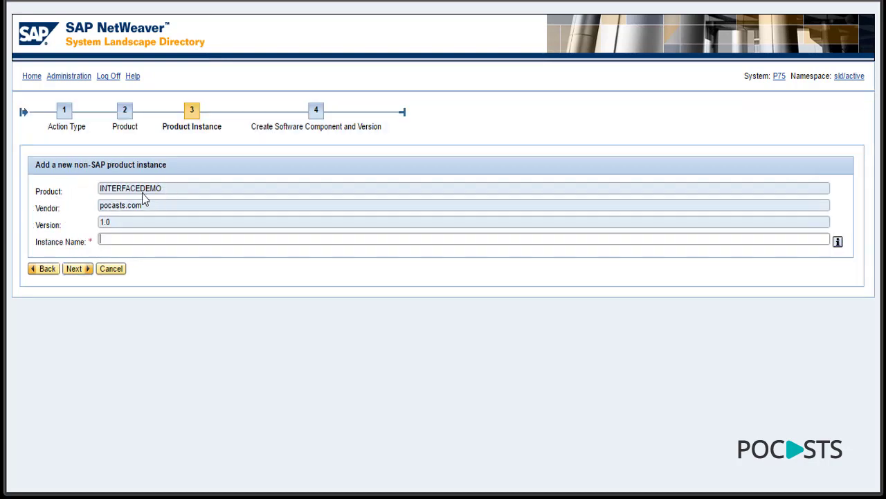
# - Give the product instance the name interfacedemo
pyautogui.click(119, 239)
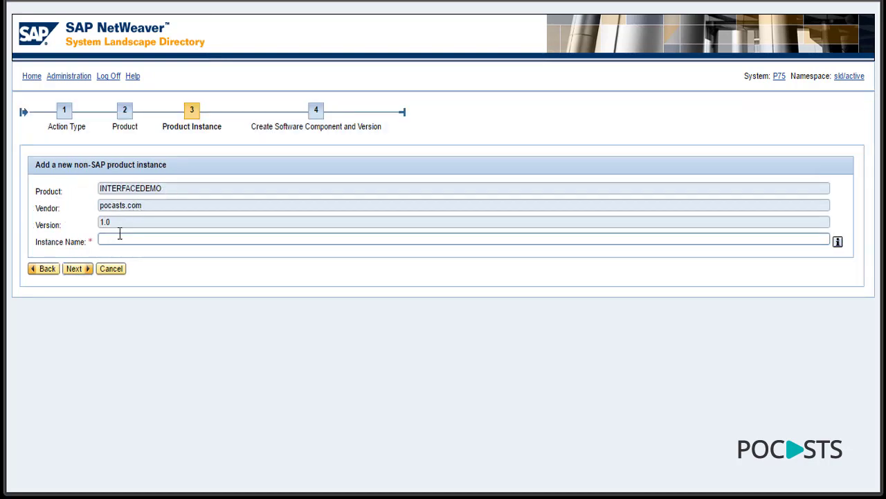
pyautogui.write('interfacedemo')
# - Add software component INTERFACEDEMO version 1.0 and finish creating the product
pyautogui.click(75, 271)
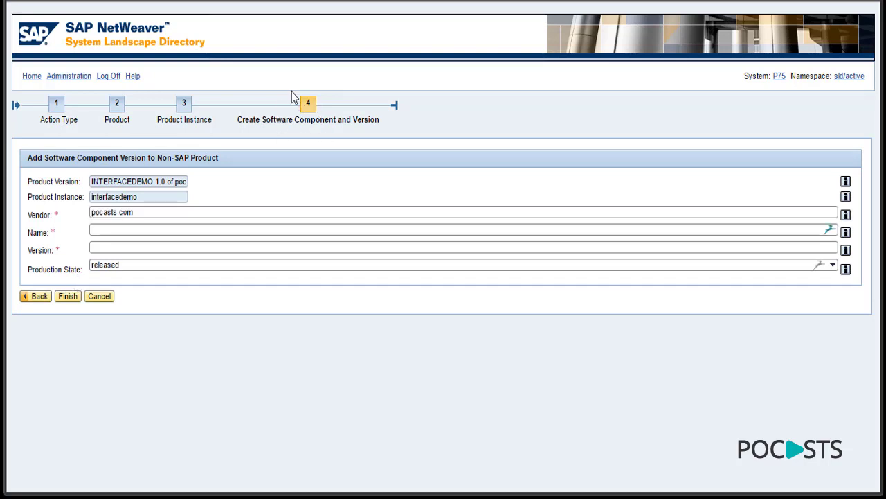
pyautogui.click(113, 229)
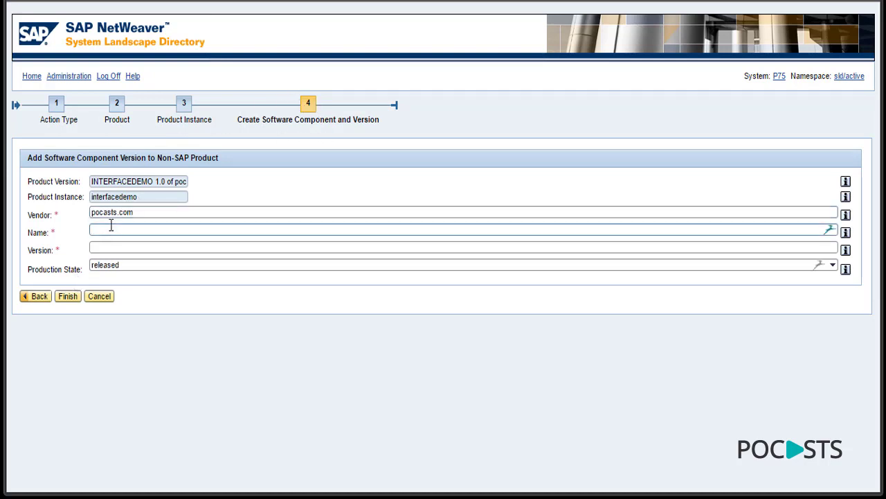
pyautogui.write('INTERFACEDEMO')
pyautogui.press('Tab')
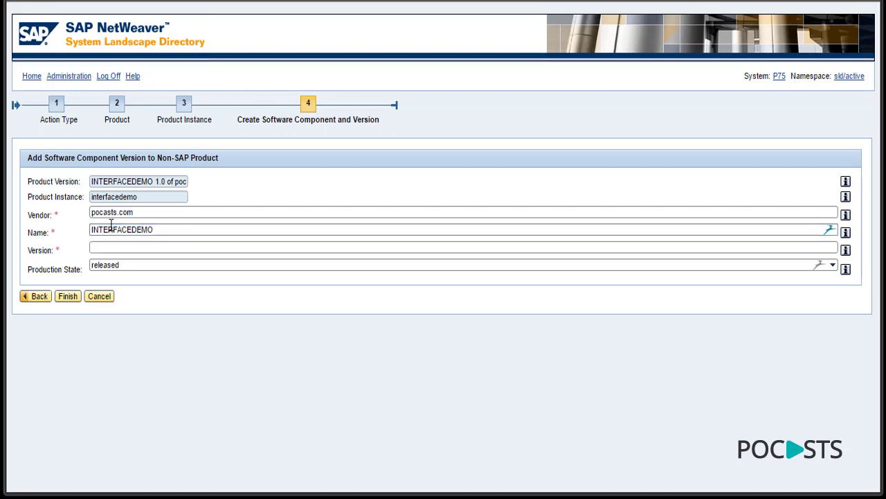
pyautogui.write('1.0')
pyautogui.moveTo(158, 230); pyautogui.dragTo(86, 229)
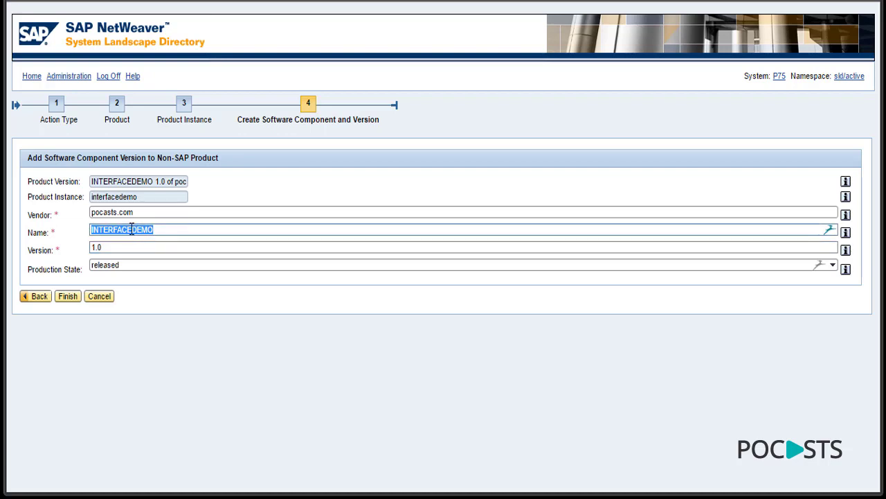
pyautogui.click(108, 317)
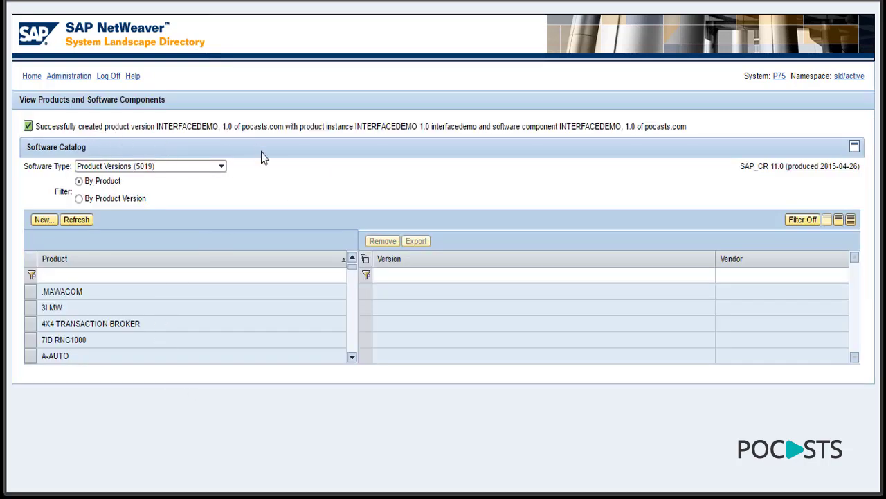
# - Filter the product catalog to INTERFACEDEMO, view its details, then go back to the SLD home page
pyautogui.click(92, 275)
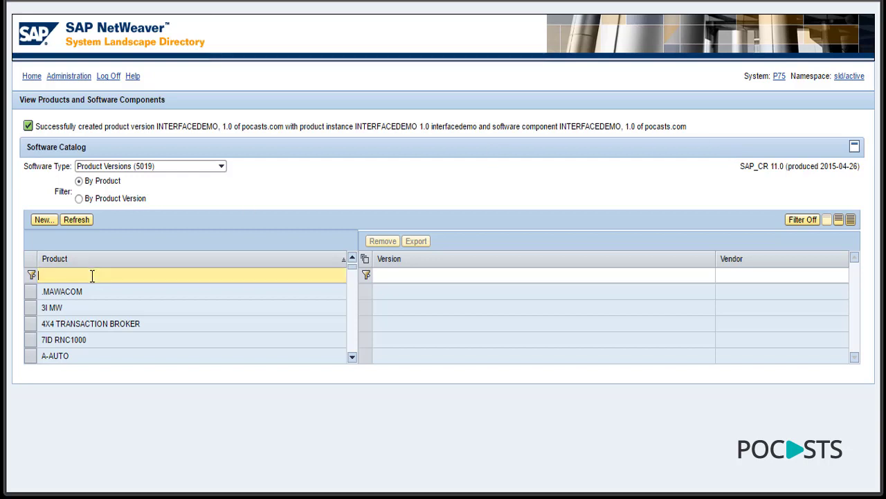
pyautogui.write('INTERFACE')
pyautogui.press('Return')
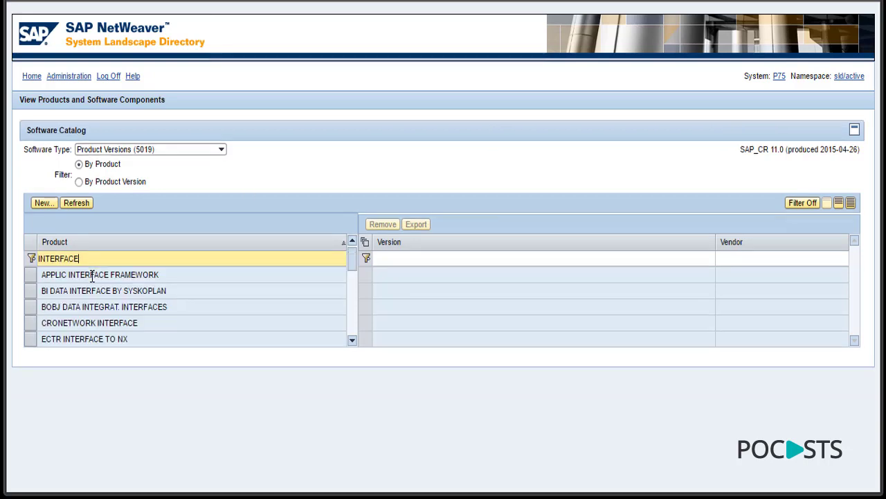
pyautogui.write('DEMO')
pyautogui.press('Return')
pyautogui.click(91, 277)
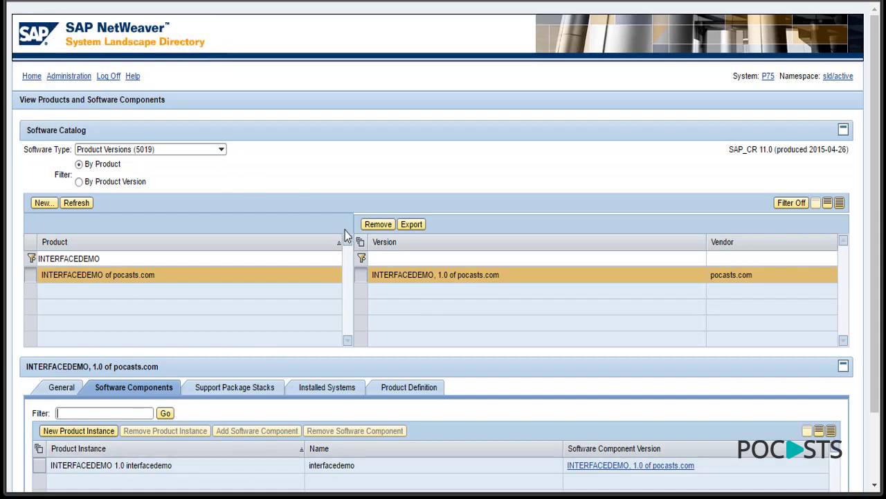
pyautogui.click(31, 77)
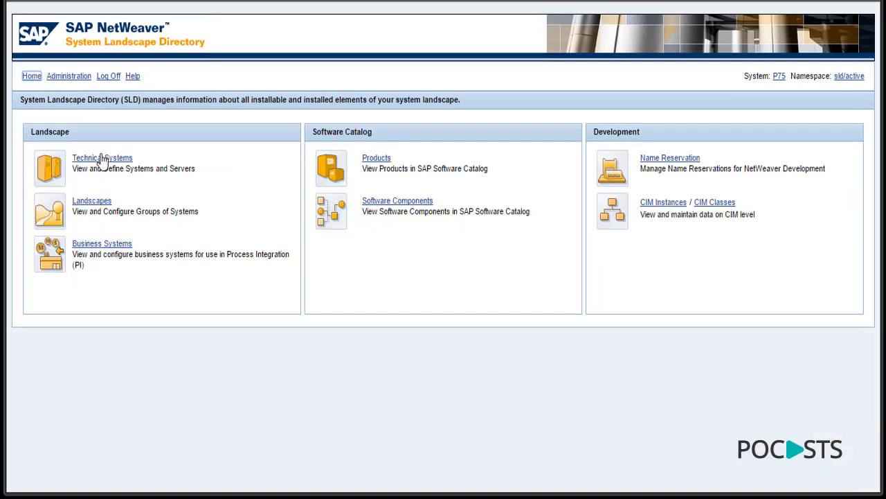
# - Start a new third-party technical system
pyautogui.click(104, 158)
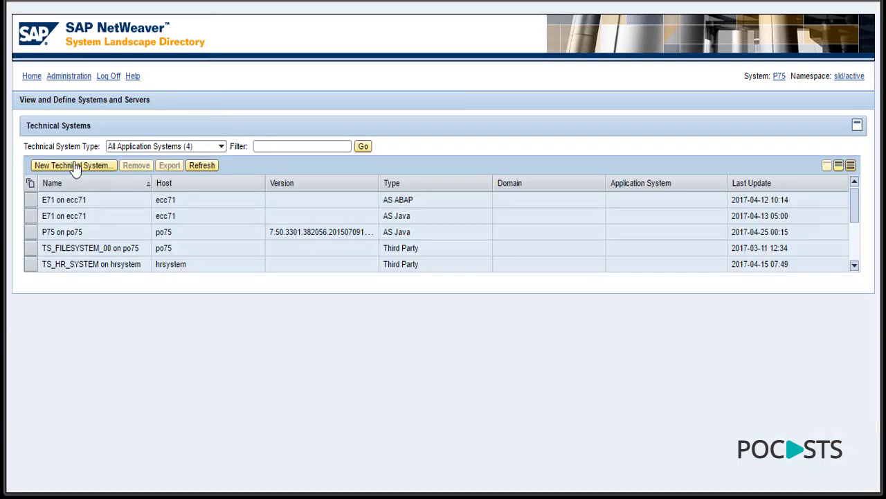
pyautogui.click(74, 168)
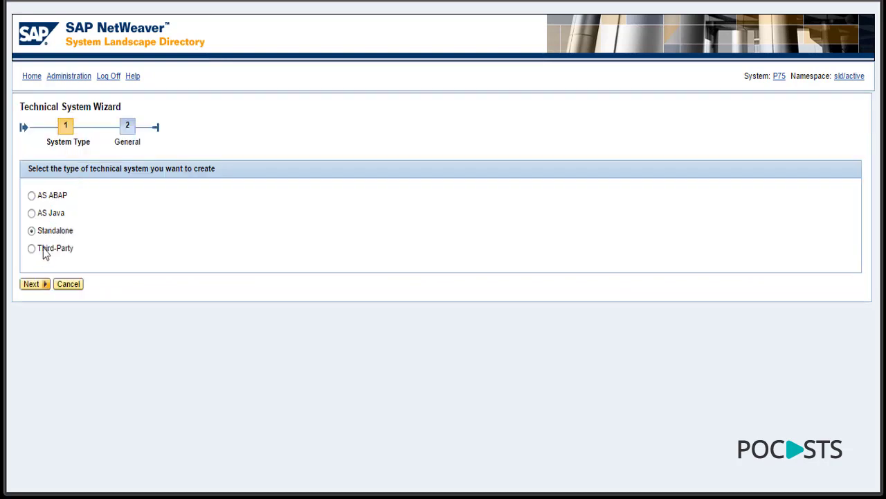
pyautogui.click(42, 252)
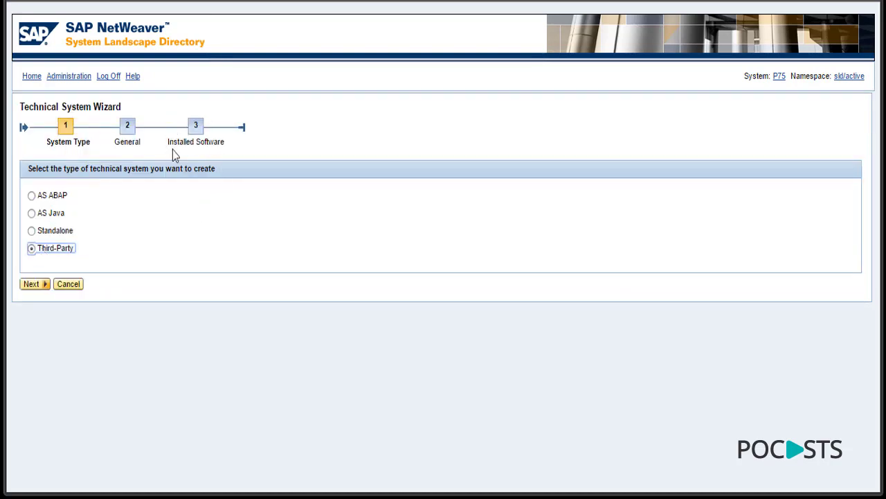
pyautogui.click(33, 285)
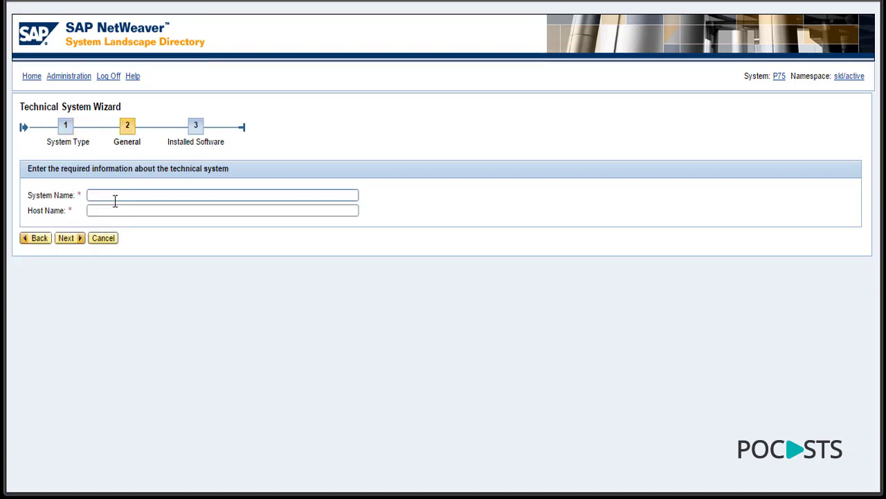
# - Name the system TS_F2F_CUST_SYSTEM on host ts_f2f_cust_system and continue to installed software
pyautogui.click(115, 199)
pyautogui.write('ts')
pyautogui.press('BackSpace')
pyautogui.press('BackSpace')
pyautogui.write('TS_F2F_CUST_SYSTEM')
pyautogui.doubleClick(115, 201)
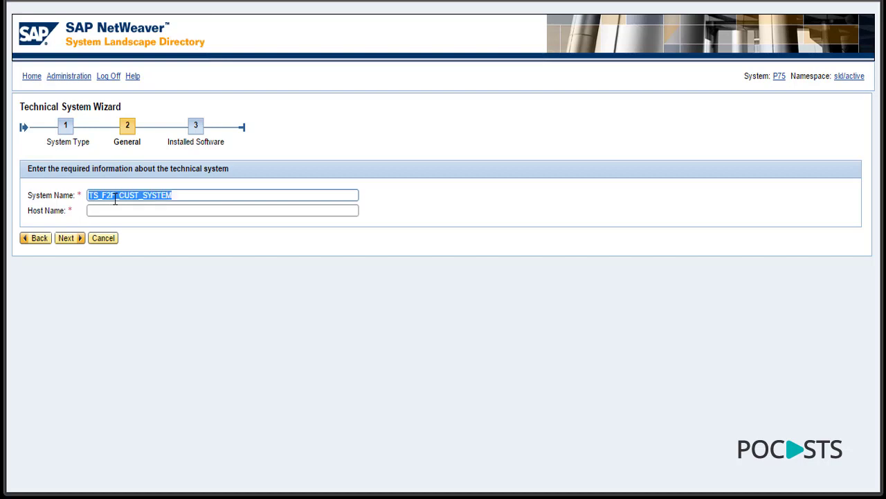
pyautogui.press('Tab')
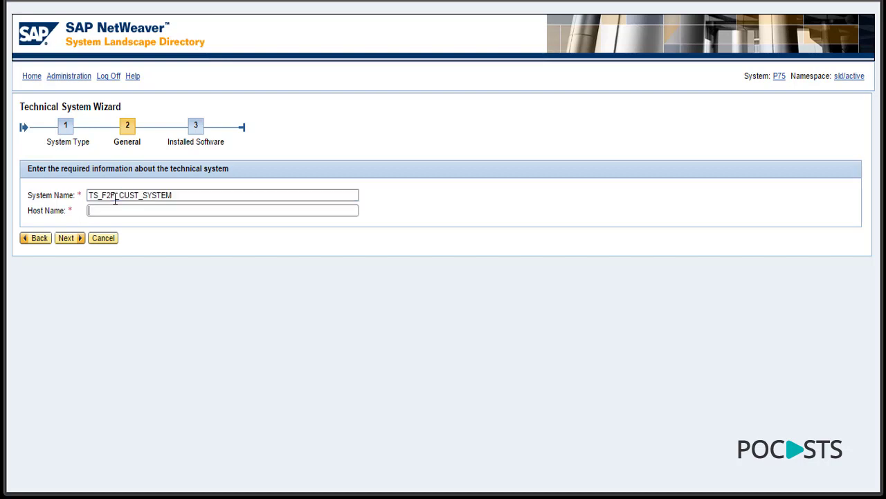
pyautogui.write('ts_f2f_cust_system')
pyautogui.hotkey('ctrl', 'a')
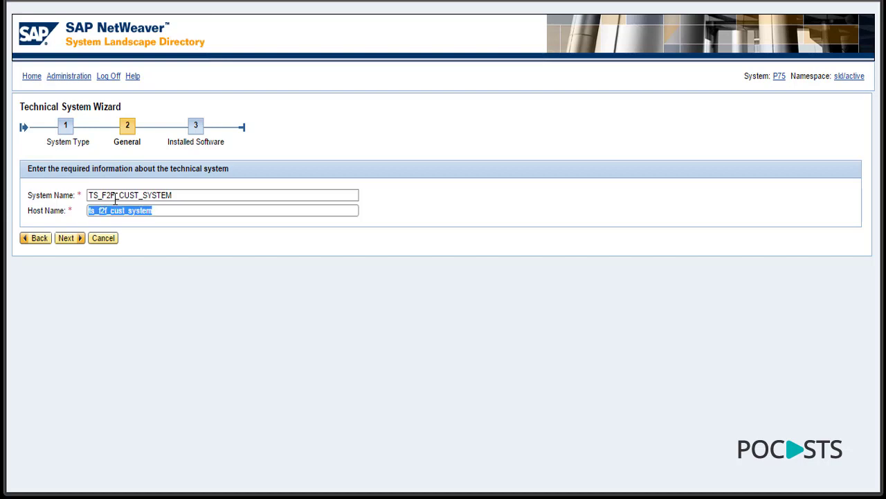
pyautogui.doubleClick(116, 197)
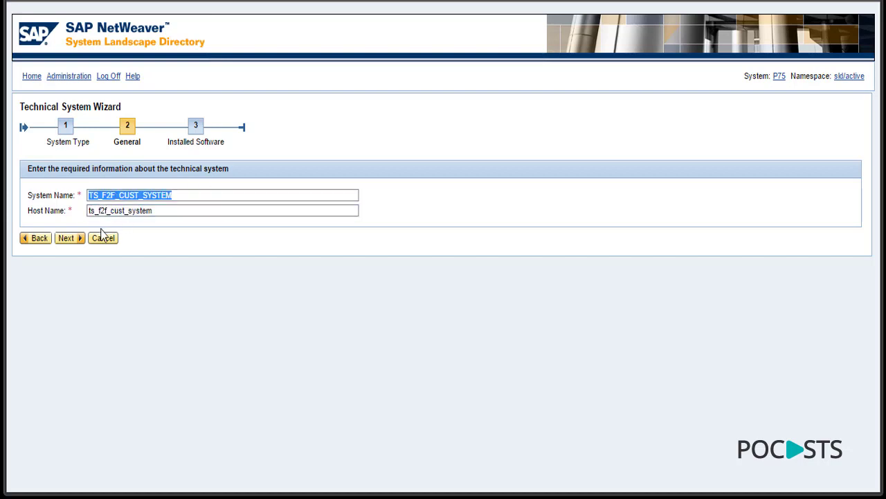
pyautogui.click(67, 238)
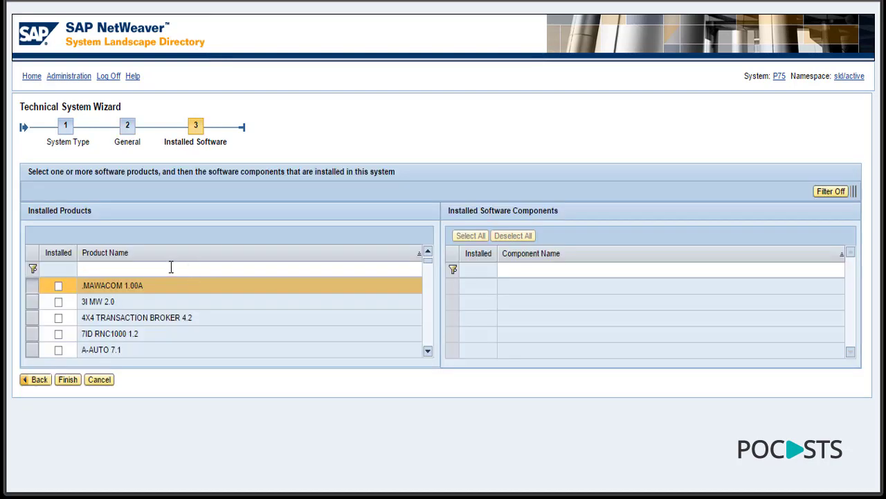
# - Mark the INTERFACEDEMO product and component as installed on TS_F2F_CUST_SYSTEM, then begin another technical system
pyautogui.click(170, 268)
pyautogui.write('INTERF')
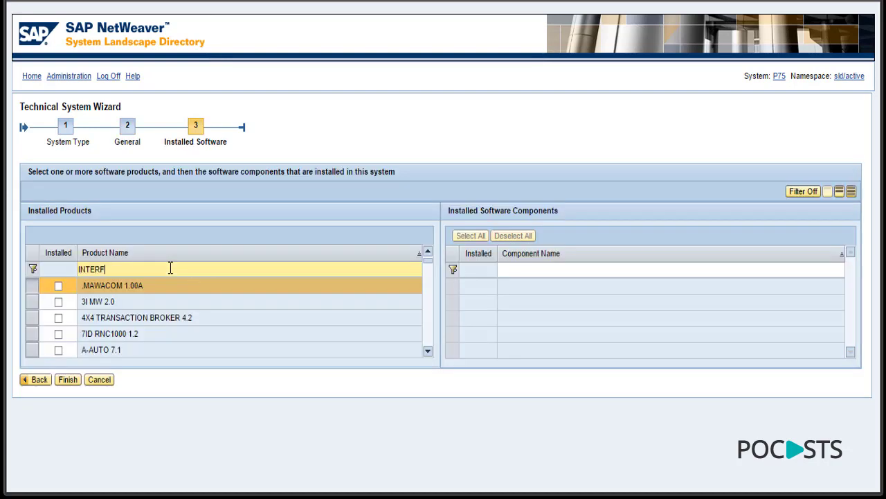
pyautogui.write('ACEDEMO')
pyautogui.press('Return')
pyautogui.click(58, 286)
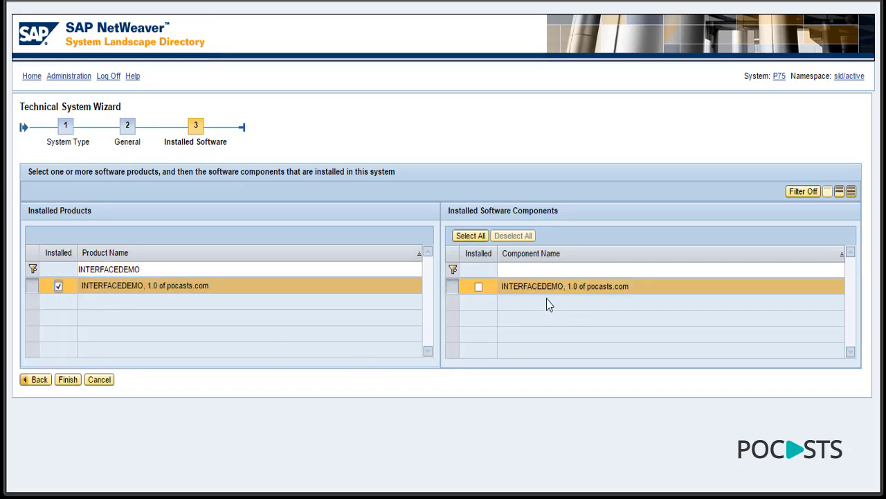
pyautogui.click(479, 286)
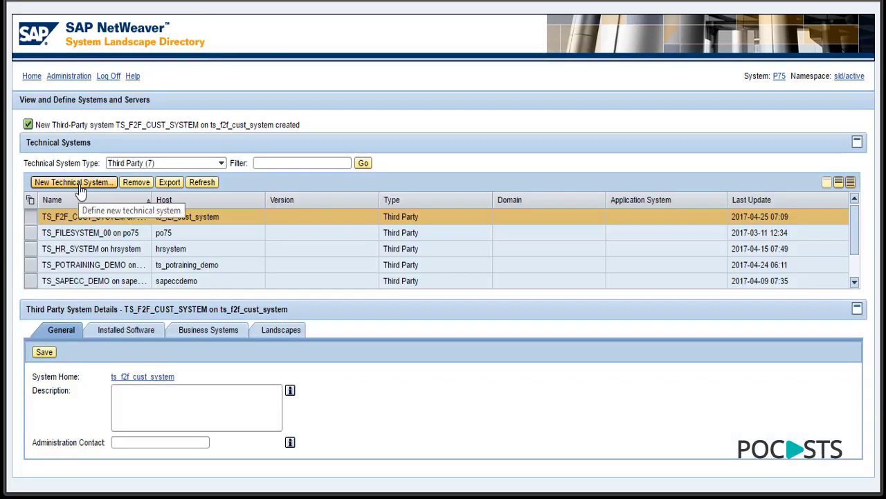
pyautogui.click(76, 183)
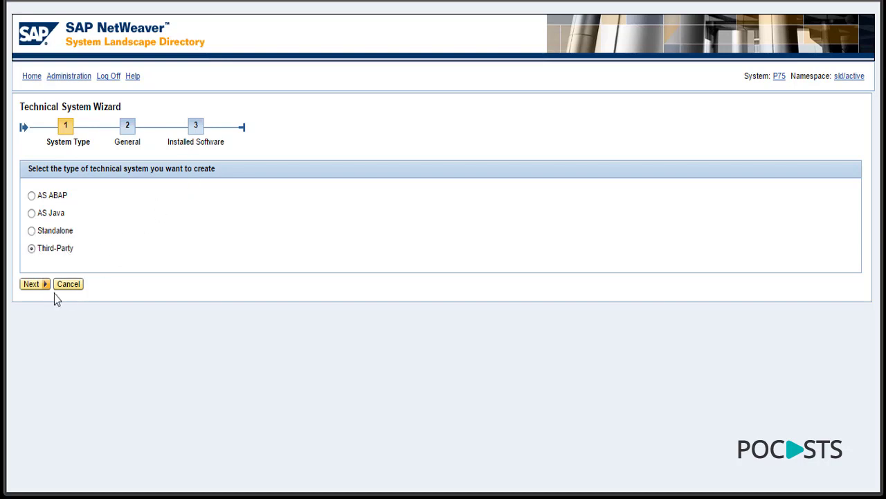
# - Name the third-party system TS_F2F_POCASTS_SYSTEM on host ts_f2f_pocasts_system and continue to installed software
pyautogui.click(33, 285)
pyautogui.click(106, 197)
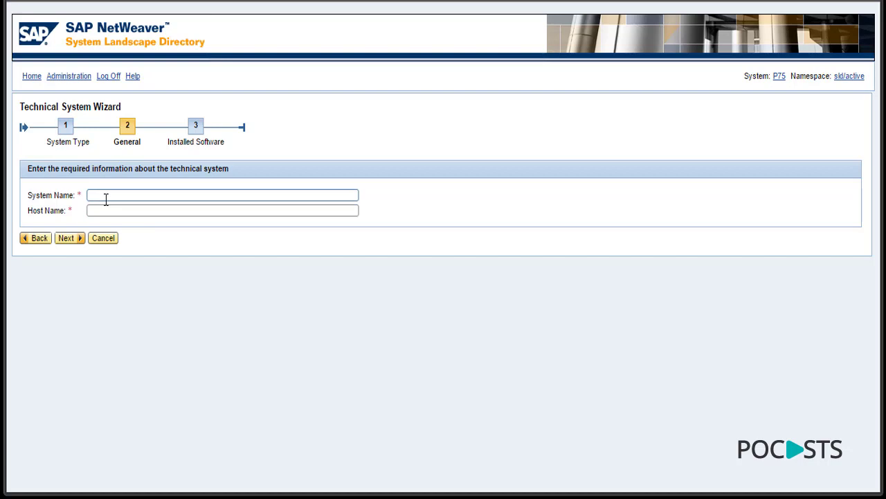
pyautogui.write('TS_F2F_CUST_SYSTEM')
pyautogui.press('BackSpace')
pyautogui.press('BackSpace')
pyautogui.press('BackSpace')
pyautogui.press('BackSpace')
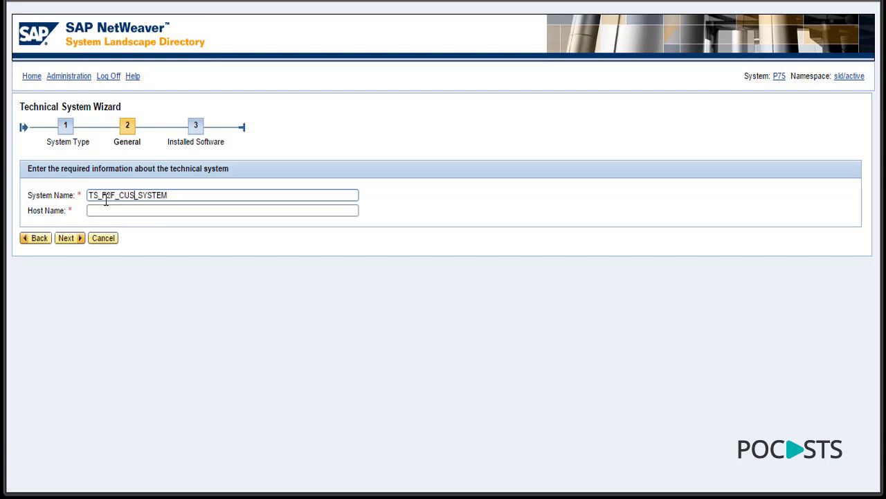
pyautogui.write('POCASTS')
pyautogui.hotkey('shift', 'Left')
pyautogui.hotkey('shift', 'Left')
pyautogui.hotkey('shift', 'Left')
pyautogui.hotkey('shift', 'Left')
pyautogui.hotkey('shift', 'Left')
pyautogui.hotkey('shift', 'Left')
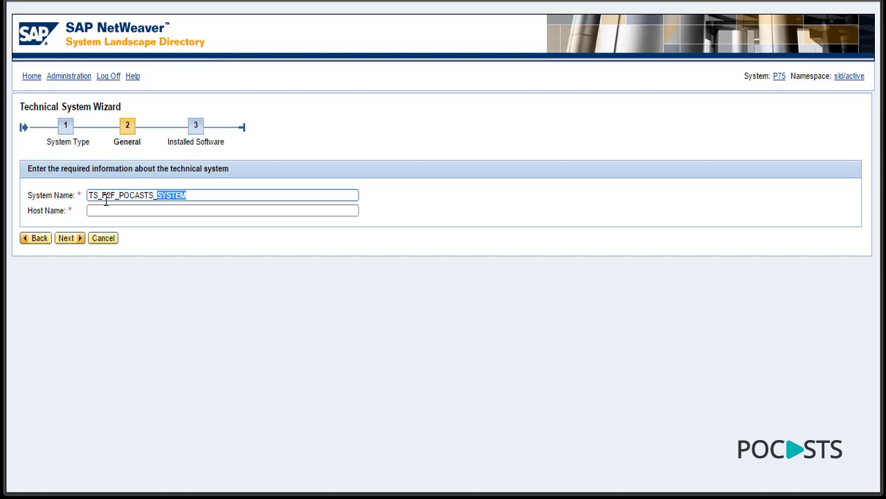
pyautogui.press('End')
pyautogui.press('Left')
pyautogui.press('Left')
pyautogui.press('Left')
pyautogui.press('Left')
pyautogui.press('Left')
pyautogui.press('Left')
pyautogui.hotkey('shift', 'Left')
pyautogui.hotkey('shift', 'Left')
pyautogui.hotkey('shift', 'Left')
pyautogui.hotkey('shift', 'Left')
pyautogui.hotkey('shift', 'Left')
pyautogui.hotkey('shift', 'Left')
pyautogui.hotkey('shift', 'Left')
pyautogui.press('End')
pyautogui.hotkey('shift', 'Left')
pyautogui.hotkey('shift', 'Left')
pyautogui.hotkey('shift', 'Left')
pyautogui.hotkey('shift', 'Left')
pyautogui.hotkey('shift', 'Left')
pyautogui.hotkey('shift', 'Left')
pyautogui.press('Tab')
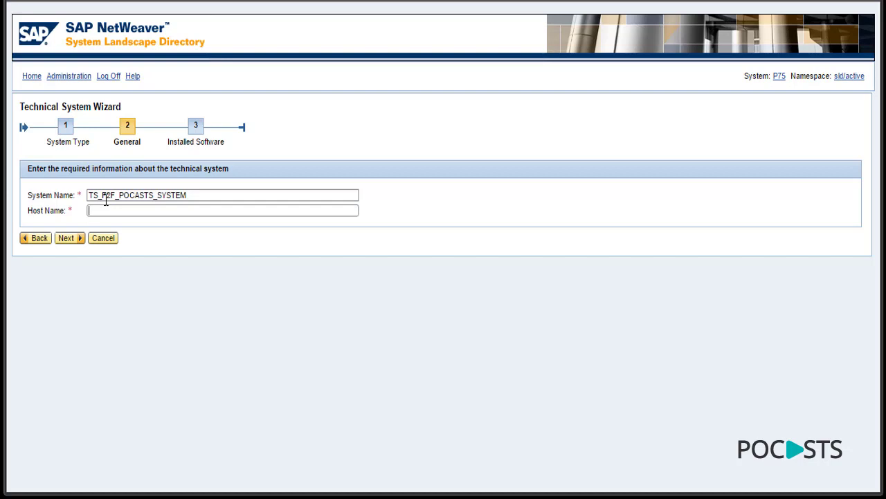
pyautogui.write('ts_f2f_pocasts_system')
pyautogui.doubleClick(205, 194)
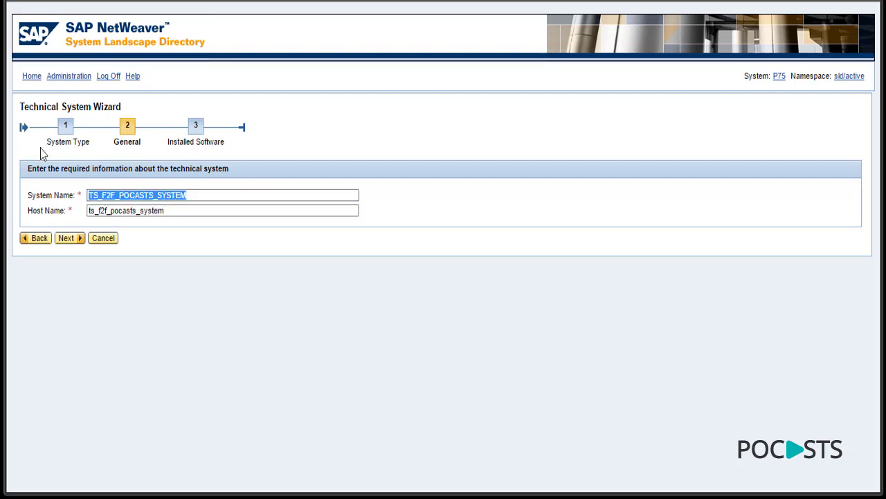
pyautogui.click(72, 240)
# - Mark the INTERFACEDEMO product and component as installed, then go back to the SLD home page
pyautogui.click(113, 270)
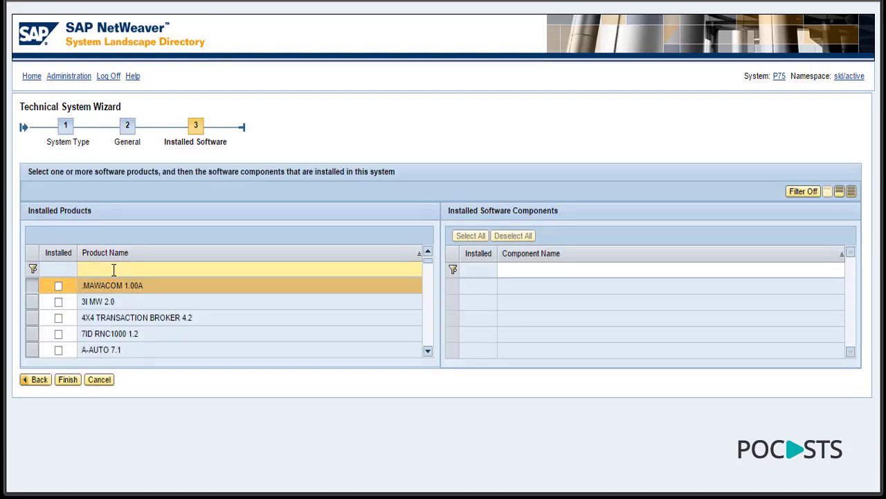
pyautogui.write('interfacedemo')
pyautogui.press('Return')
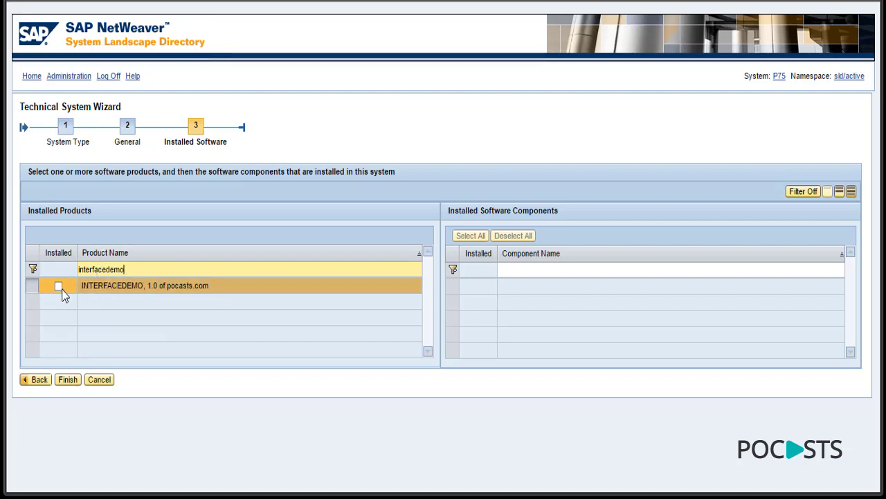
pyautogui.click(59, 286)
pyautogui.click(479, 287)
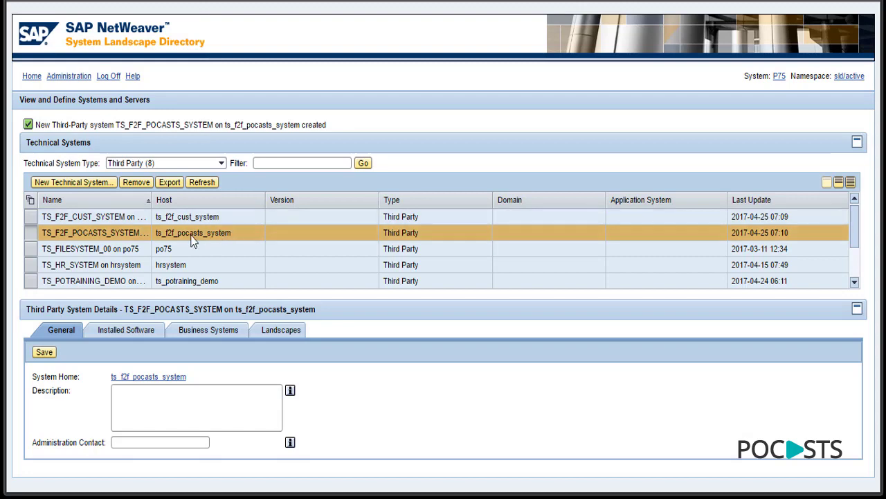
pyautogui.click(33, 77)
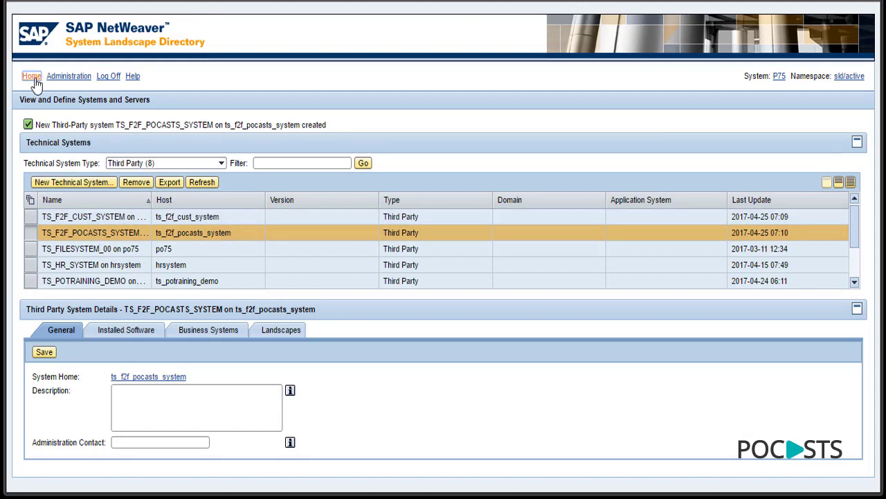
# - Start a third-party business system based on TS_F2F_CUST_SYSTEM and adjust its logical system name
pyautogui.click(115, 248)
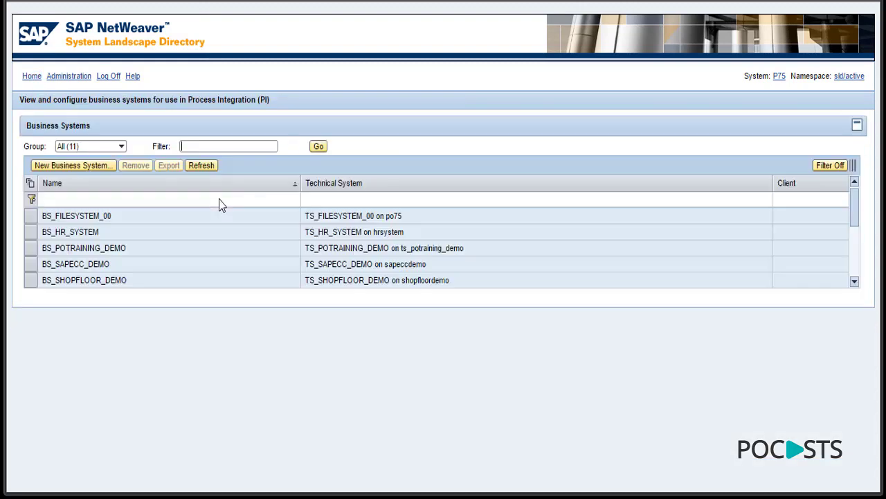
pyautogui.click(70, 167)
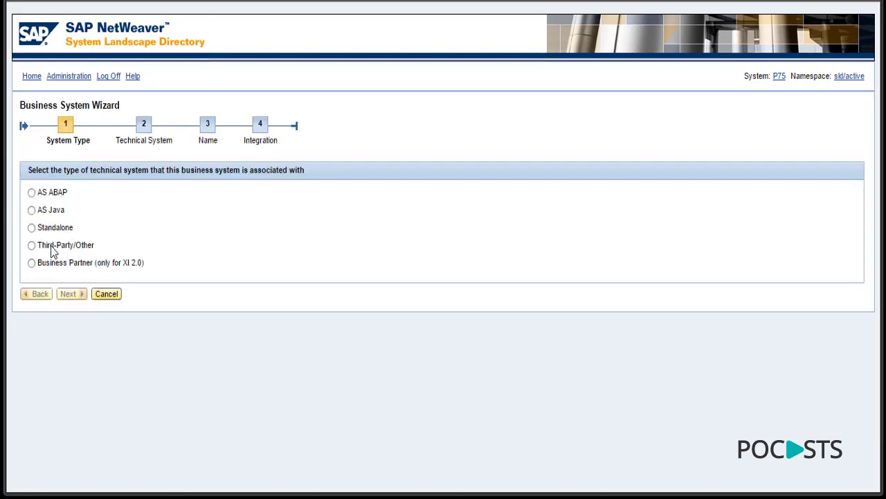
pyautogui.click(56, 246)
pyautogui.click(72, 294)
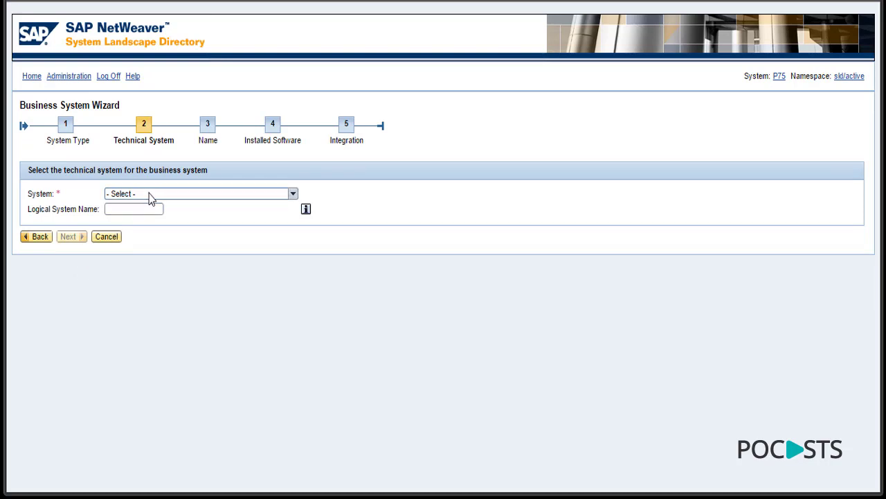
pyautogui.click(151, 196)
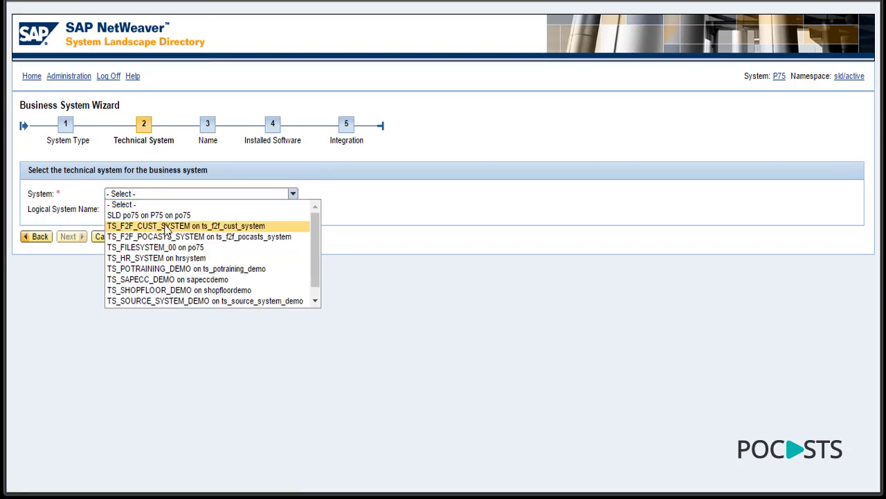
pyautogui.click(166, 226)
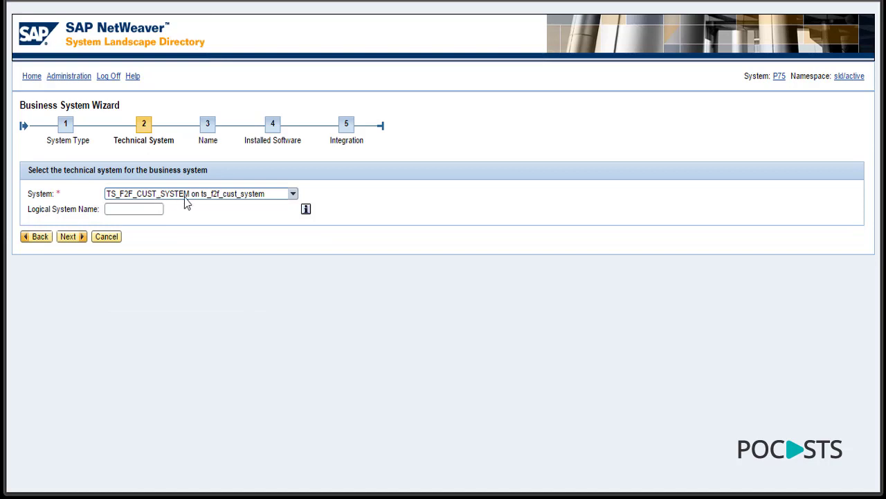
pyautogui.click(137, 210)
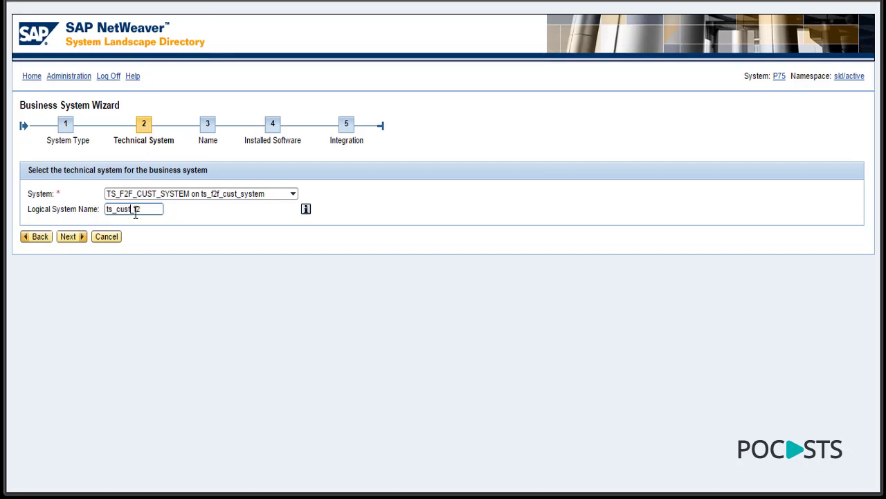
pyautogui.press('BackSpace')
pyautogui.press('BackSpace')
pyautogui.press('BackSpace')
pyautogui.moveTo(150, 211); pyautogui.dragTo(73, 210)
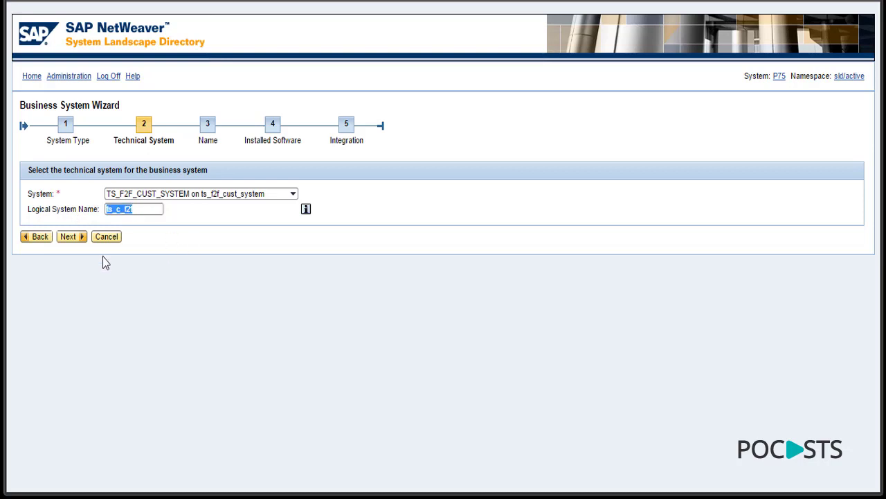
pyautogui.click(76, 238)
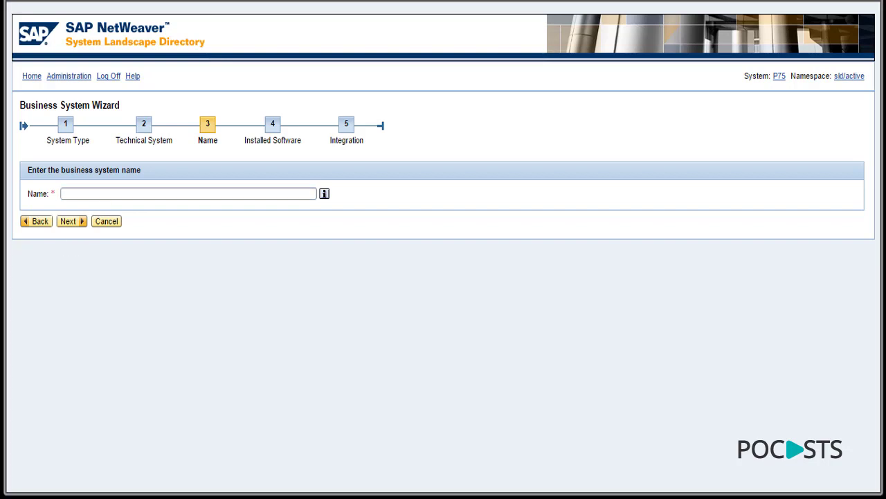
# - Name it BS_F2F_CUST_SYSTEM and finish with integration server INTEGRATION_ENGINE_JAVA_P75
pyautogui.click(64, 194)
pyautogui.write('BS_F2F_CUST_SYSTEM')
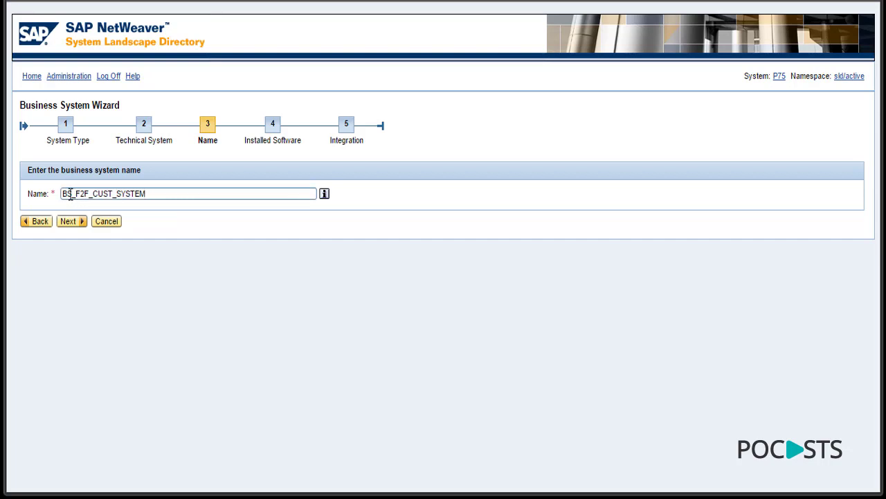
pyautogui.moveTo(65, 193); pyautogui.dragTo(53, 193)
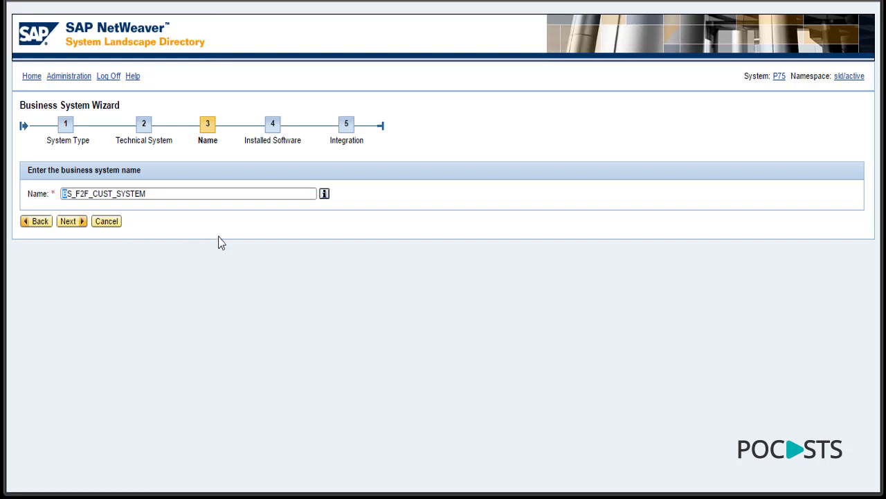
pyautogui.click(81, 223)
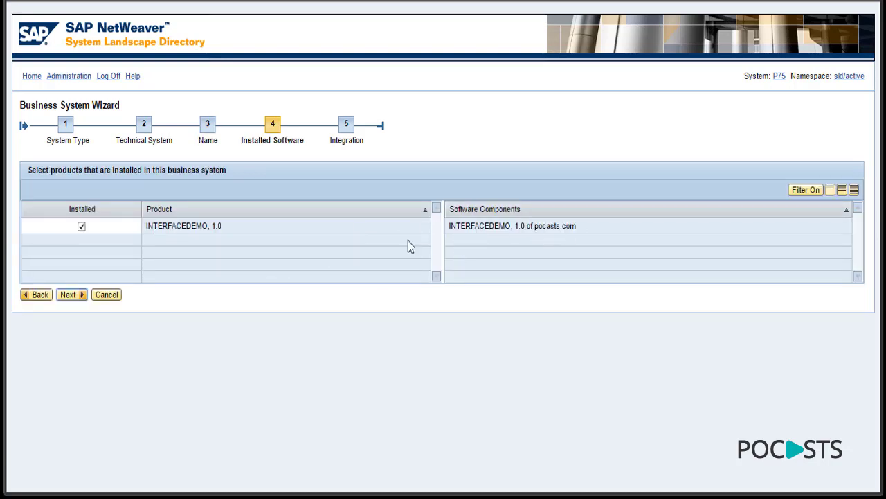
pyautogui.click(72, 295)
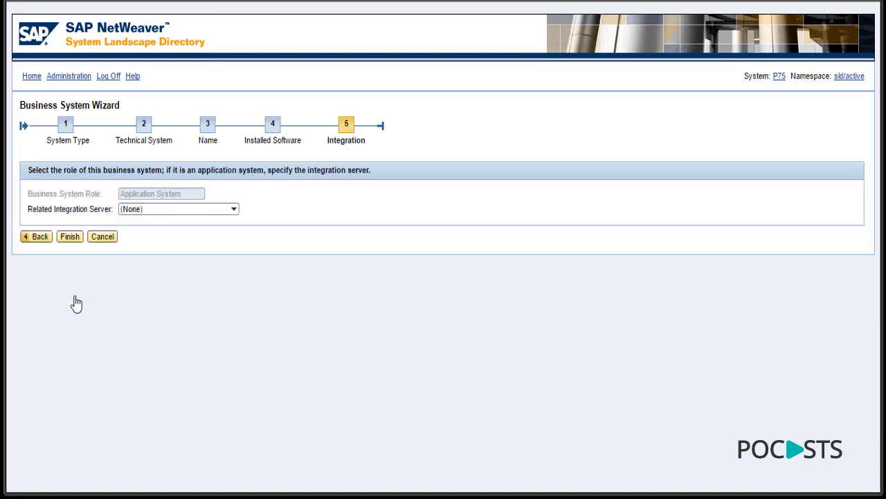
pyautogui.click(190, 207)
pyautogui.click(194, 230)
pyautogui.click(70, 238)
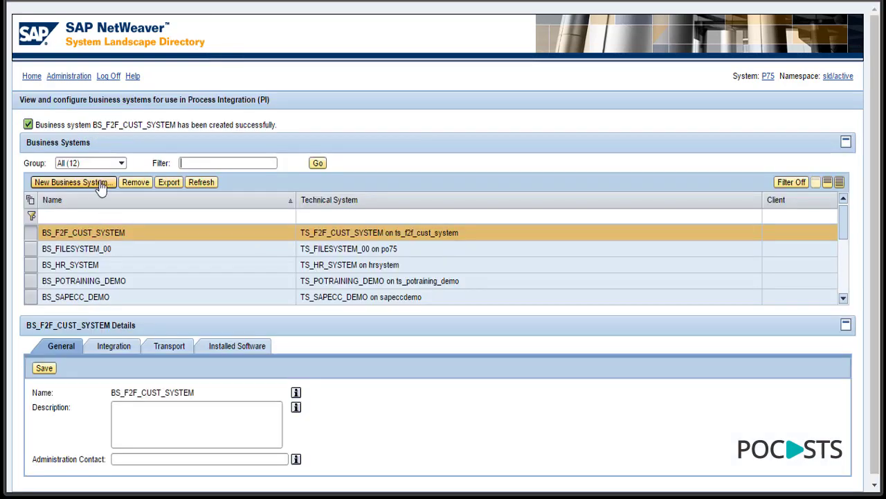
# - Start a third-party business system on TS_F2F_POCASTS_SYSTEM with logical system name ts_p_f2f
pyautogui.click(101, 185)
pyautogui.click(69, 246)
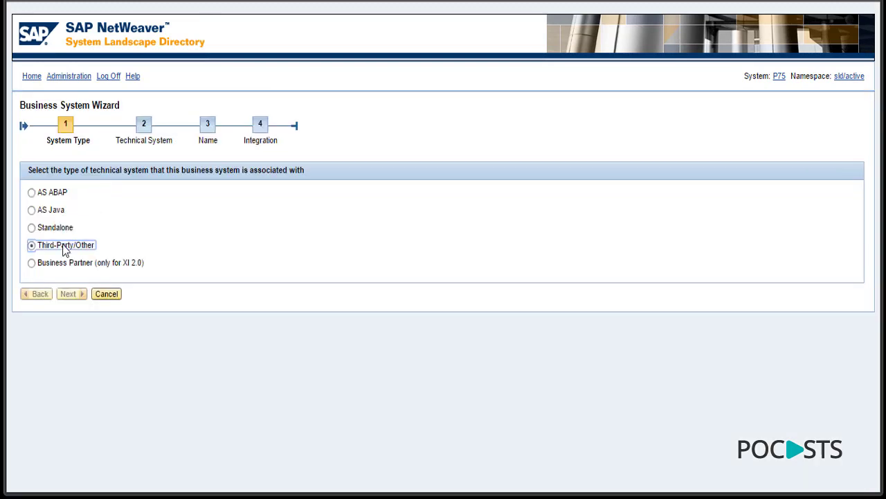
pyautogui.click(71, 298)
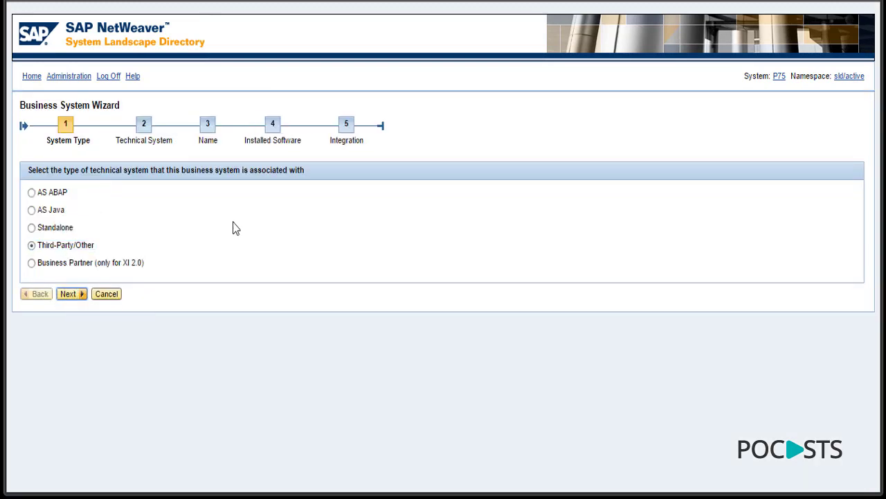
pyautogui.click(135, 194)
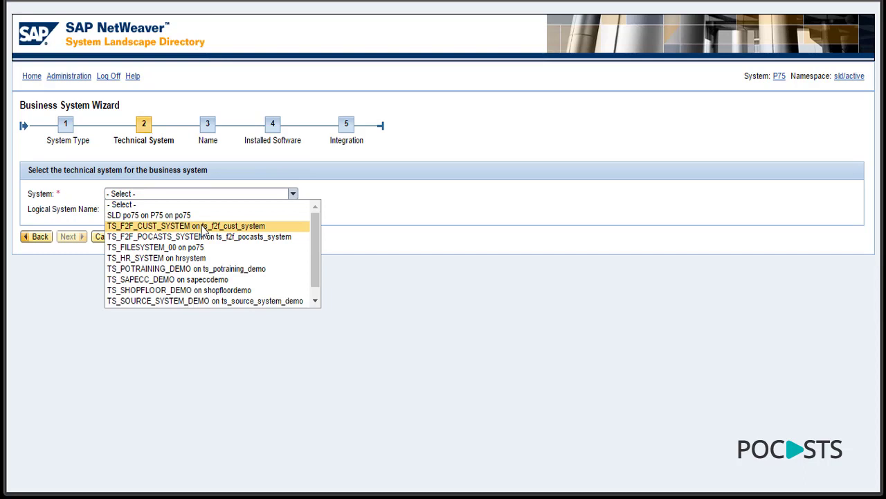
pyautogui.click(199, 236)
pyautogui.click(116, 208)
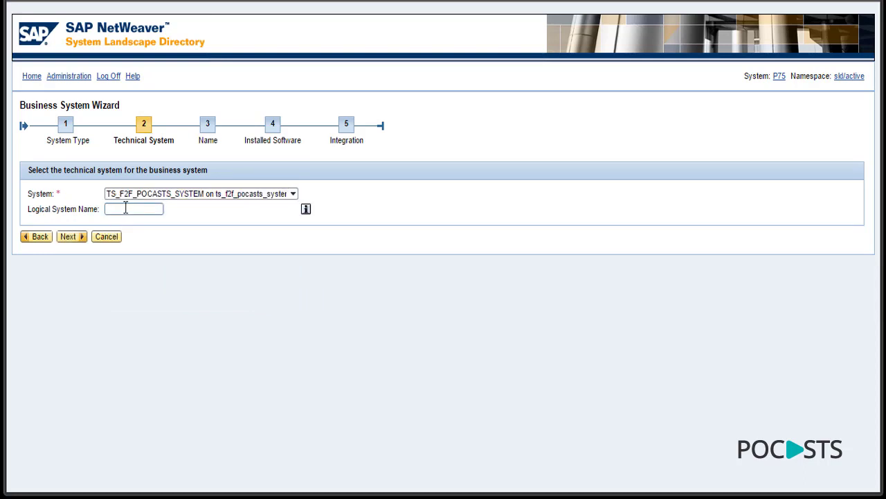
pyautogui.write('BS_F2F_CUS')
pyautogui.hotkey('ctrl', 'a')
pyautogui.press('BackSpace')
pyautogui.write('ts_p_f2f')
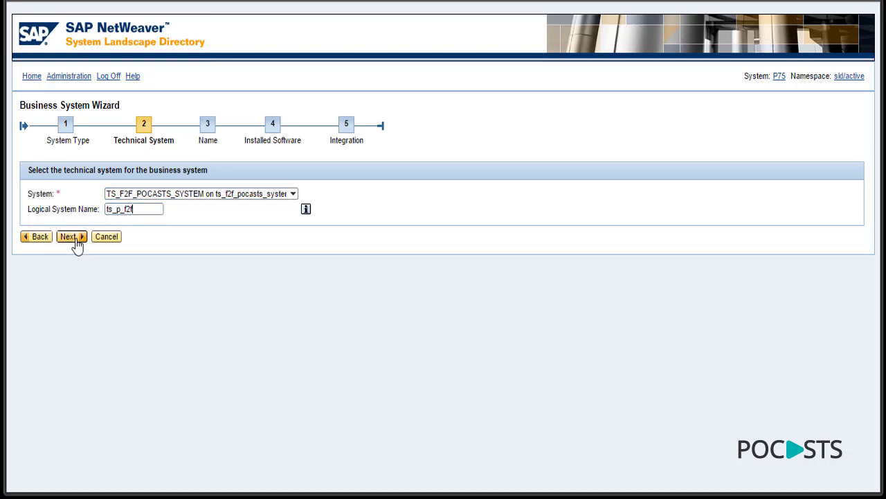
pyautogui.click(73, 238)
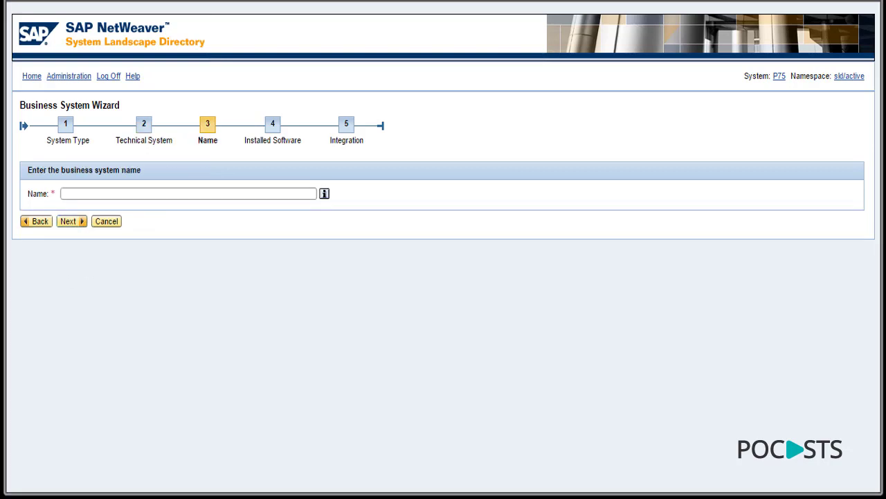
# - Name it BS_F2F_POCASTS_SYSTEM, finish with integration server INTEGRATION_ENGINE_JAVA_P75, and return home
pyautogui.click(66, 194)
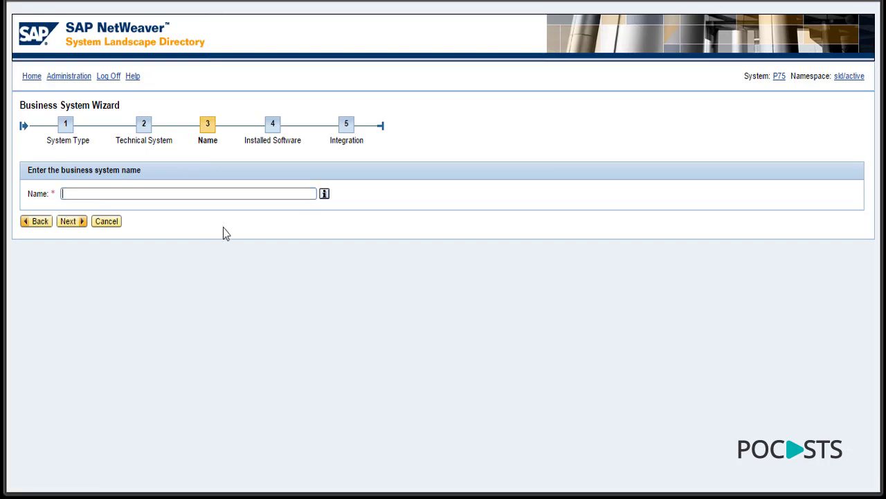
pyautogui.write('BS_F2F_POCASTS_SYSTEM')
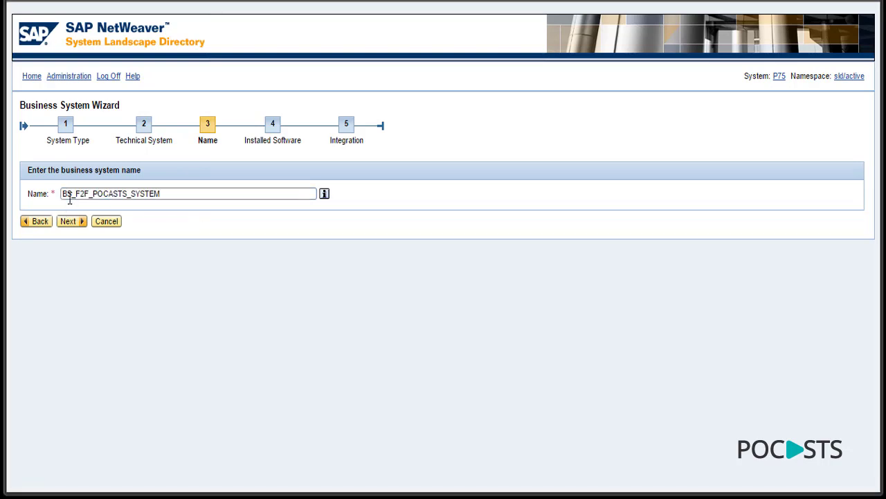
pyautogui.moveTo(67, 194); pyautogui.dragTo(59, 194)
pyautogui.click(74, 223)
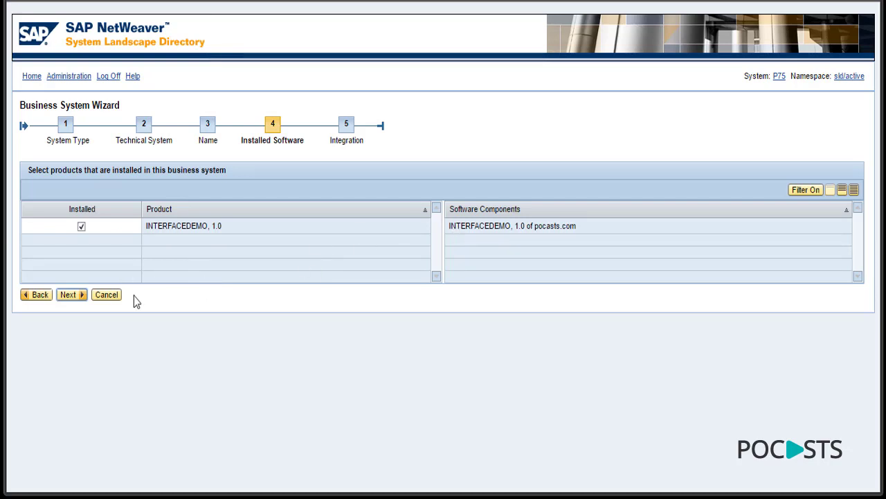
pyautogui.click(70, 295)
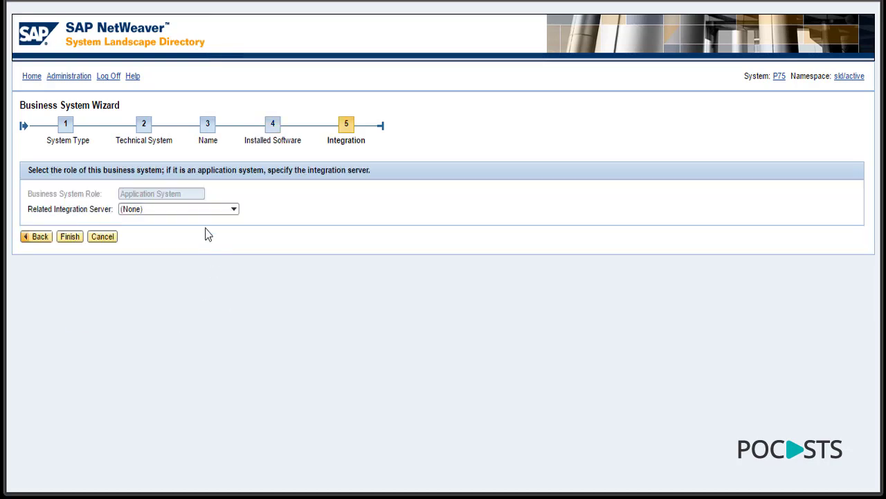
pyautogui.click(208, 211)
pyautogui.click(204, 231)
pyautogui.click(70, 238)
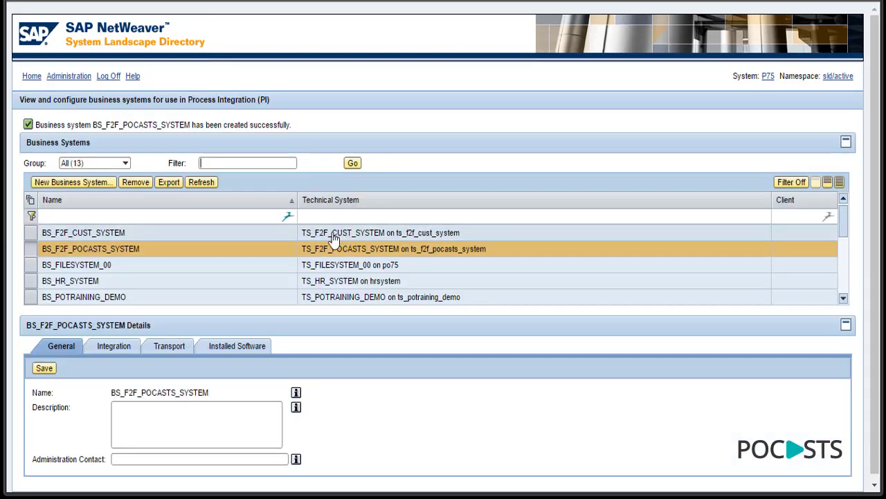
pyautogui.click(31, 77)
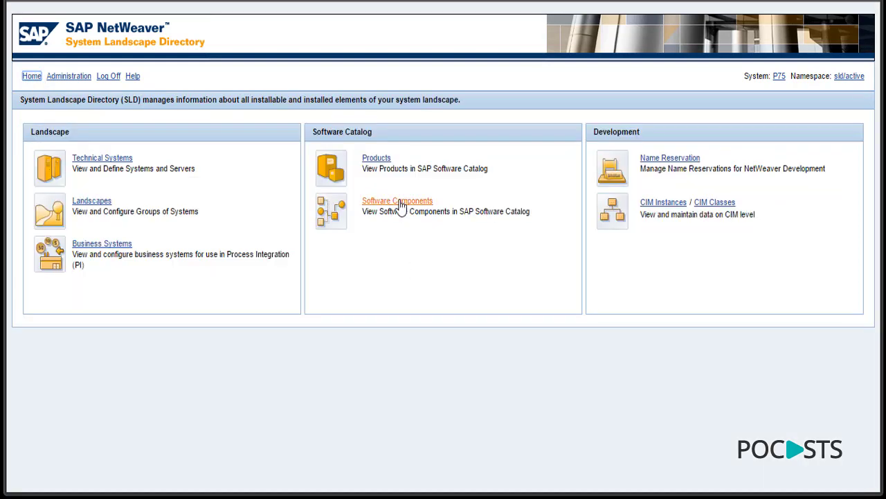
# - Filter software components for INTERFACEDEMO, review its Products and Installed Systems tabs, then return home
pyautogui.click(401, 203)
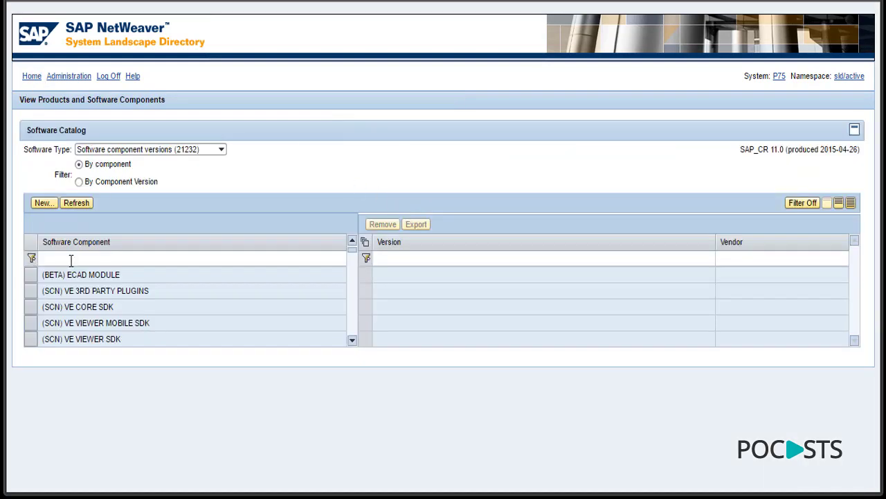
pyautogui.click(71, 259)
pyautogui.write('INTE')
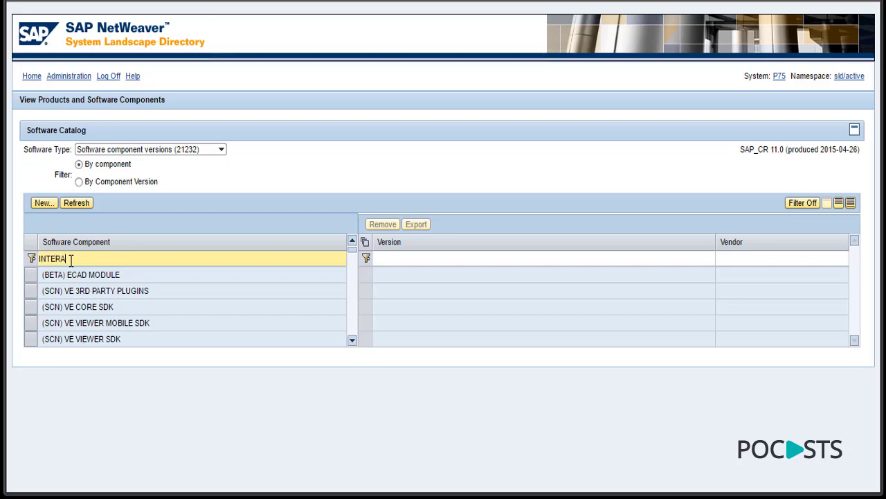
pyautogui.write('RFACEDEMO')
pyautogui.press('Return')
pyautogui.click(70, 275)
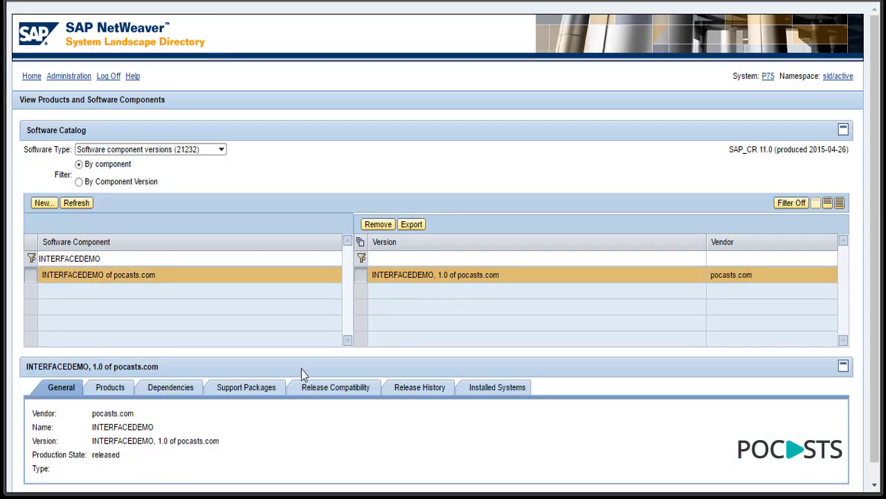
pyautogui.click(114, 391)
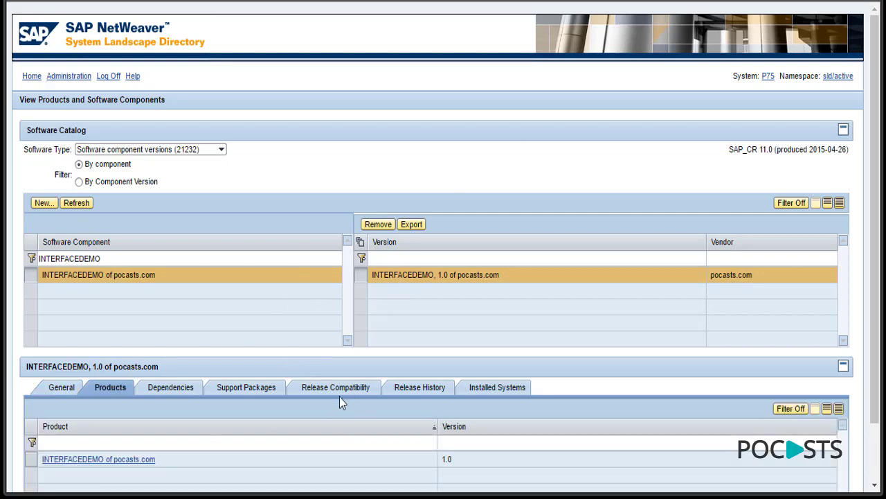
pyautogui.click(500, 392)
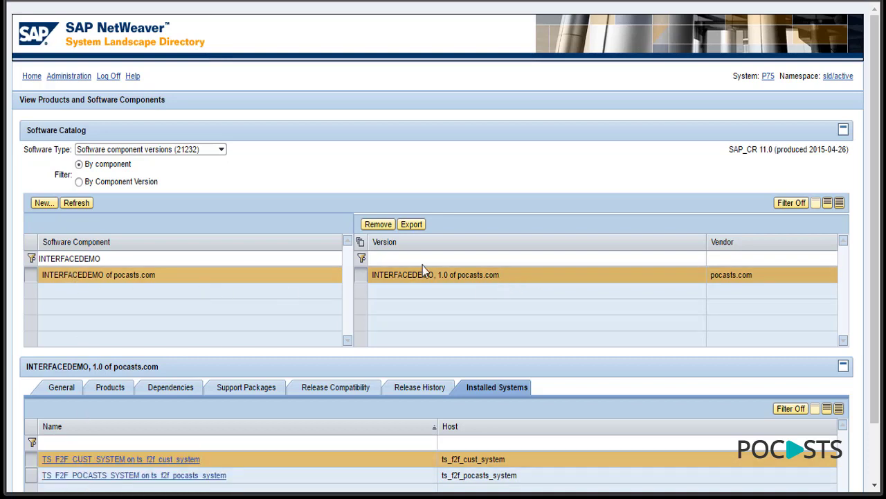
pyautogui.click(32, 76)
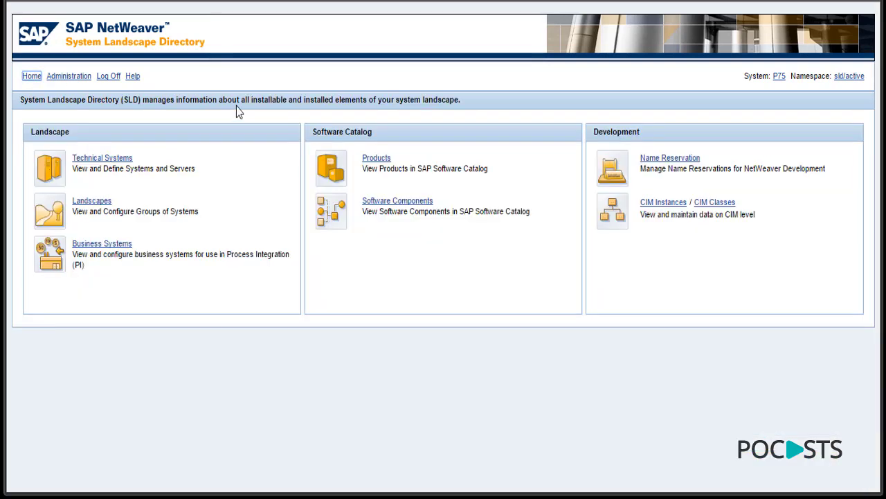
# - In ES Builder, start a new Software Component Version from the design objects tree
pyautogui.click(400, 202)
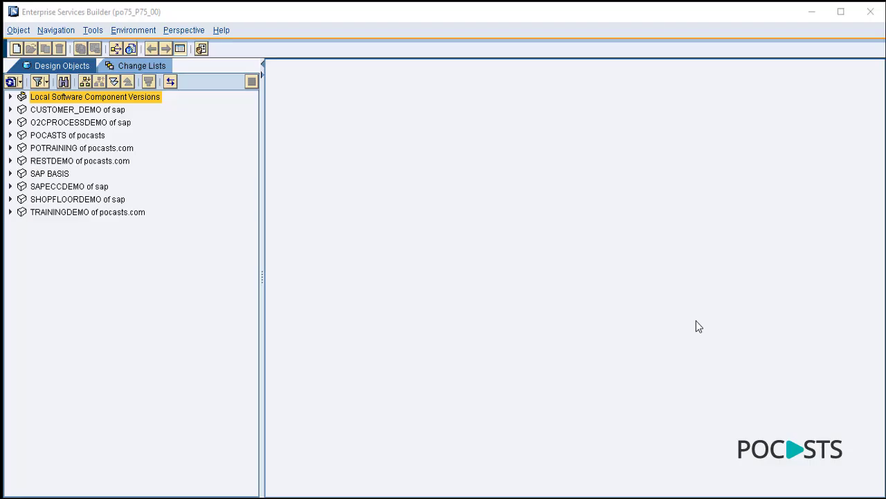
pyautogui.click(473, 240)
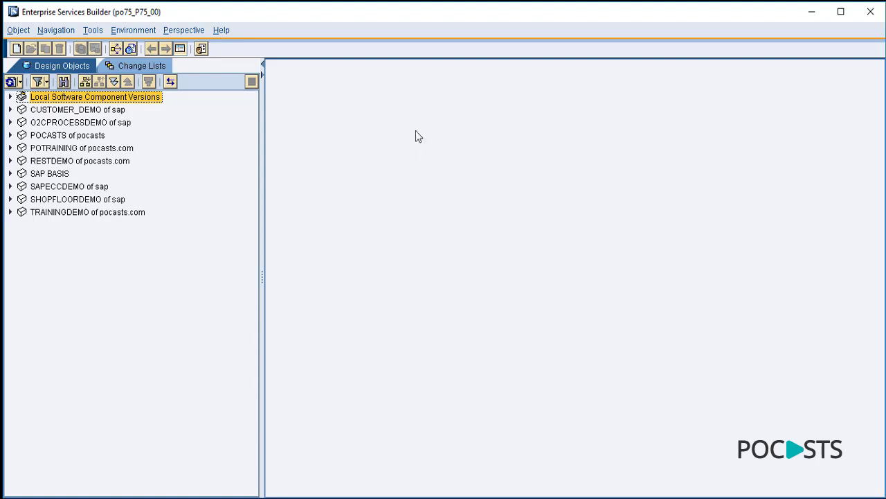
pyautogui.rightClick(103, 288)
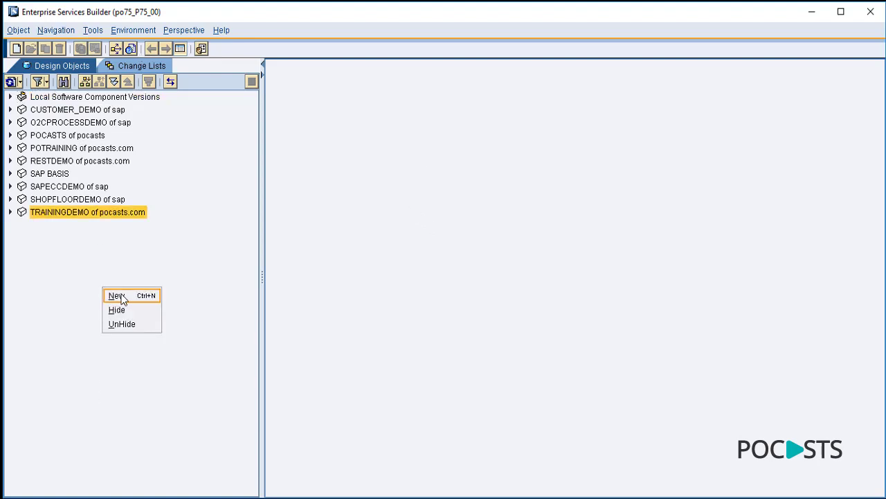
pyautogui.click(121, 298)
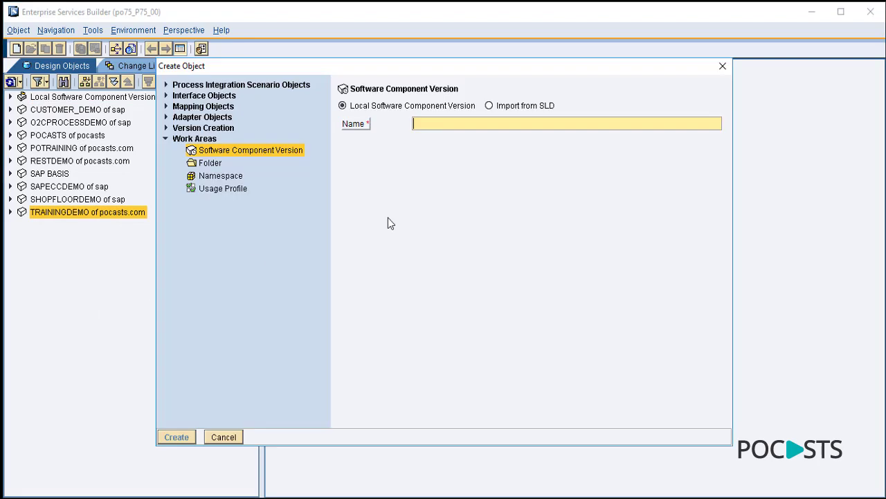
pyautogui.click(241, 151)
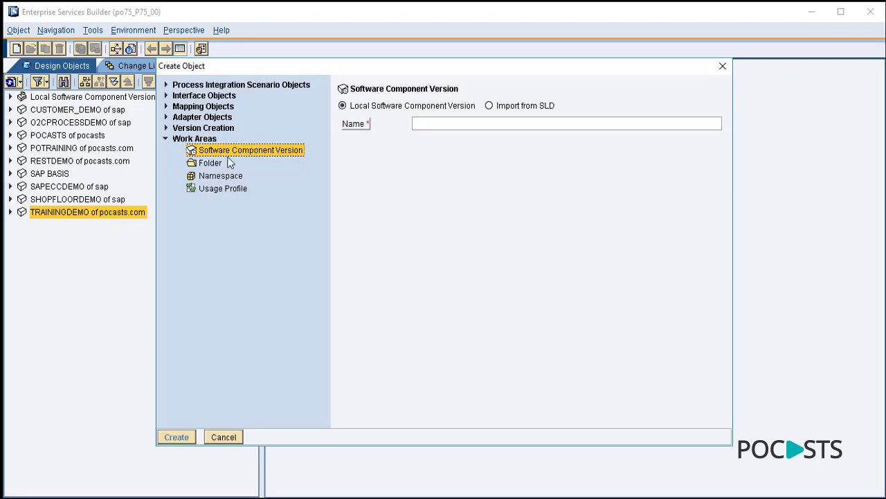
# - Import INTERFACEDEMO 1.0 of pocasts.com from the SLD and create the component version
pyautogui.click(490, 106)
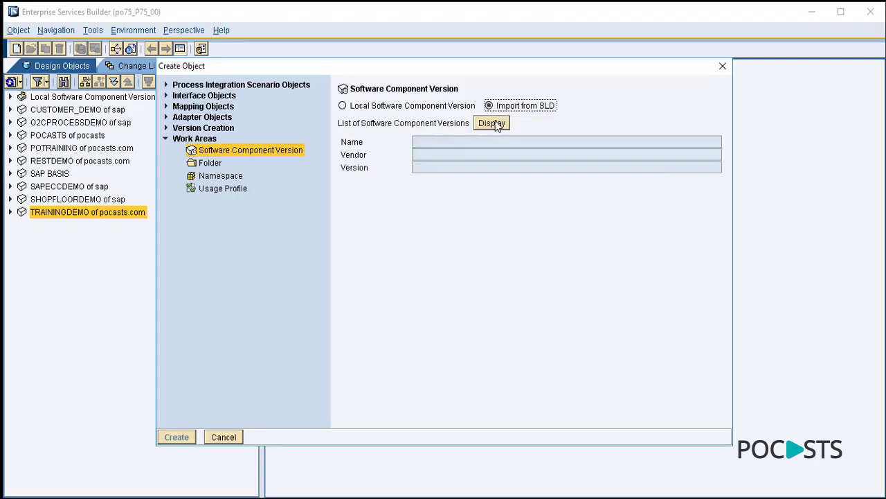
pyautogui.click(493, 123)
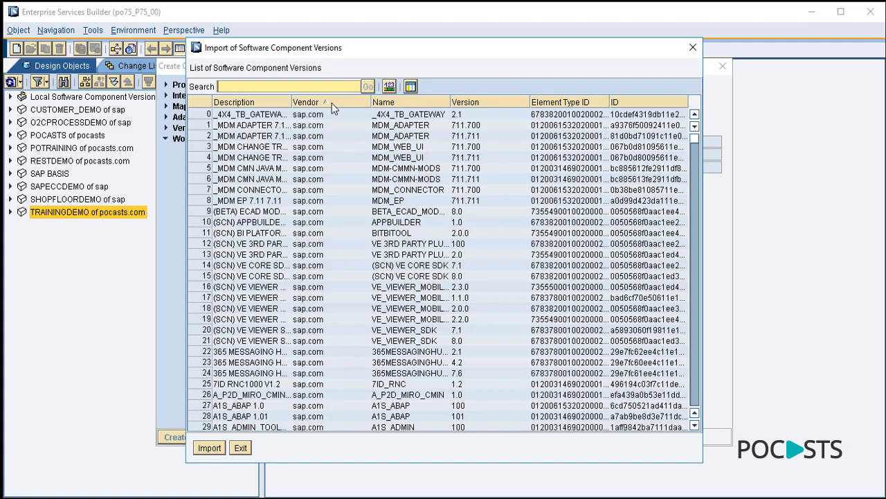
pyautogui.click(332, 104)
pyautogui.moveTo(291, 102); pyautogui.dragTo(327, 102)
pyautogui.click(437, 126)
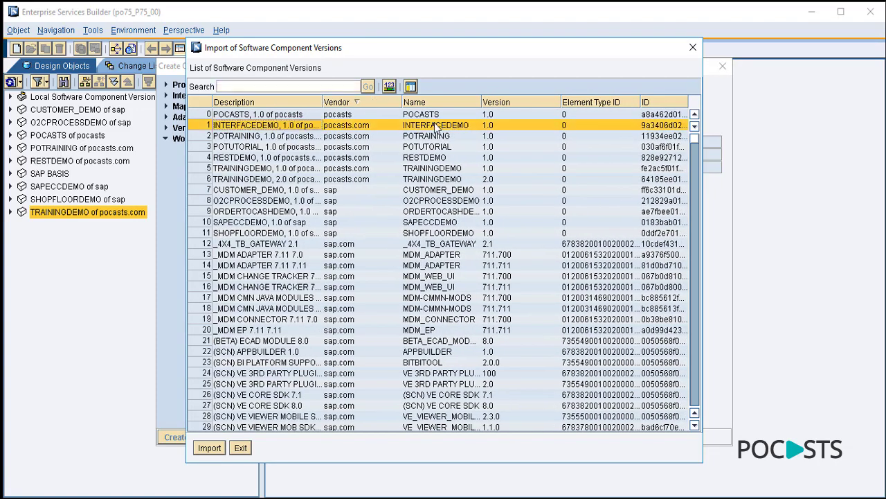
pyautogui.click(216, 448)
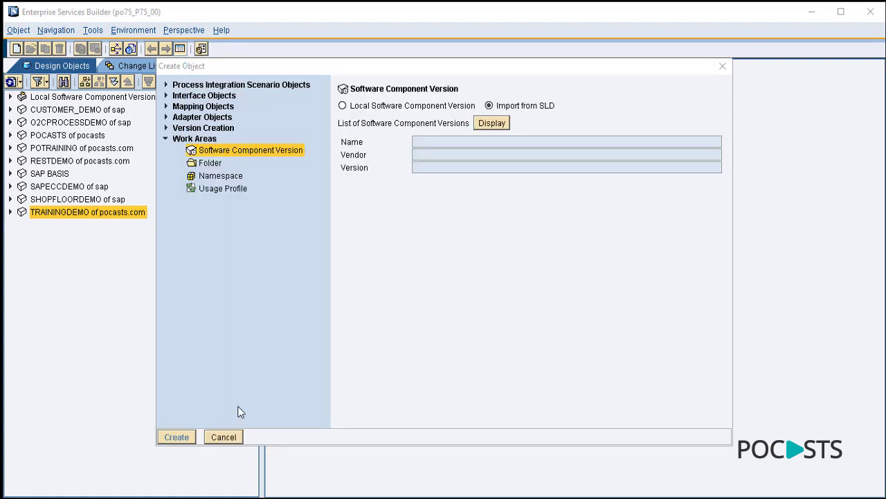
pyautogui.click(177, 436)
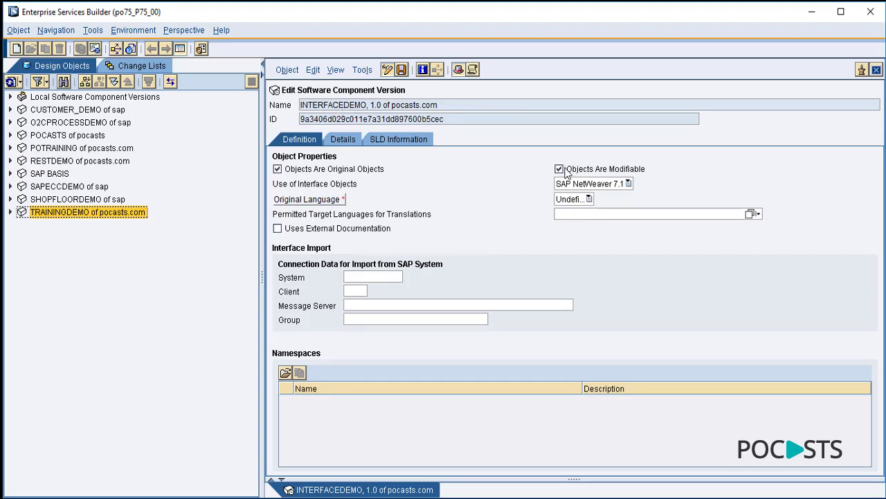
# - Set the software component version's original language to English and acknowledge the notice
pyautogui.click(588, 199)
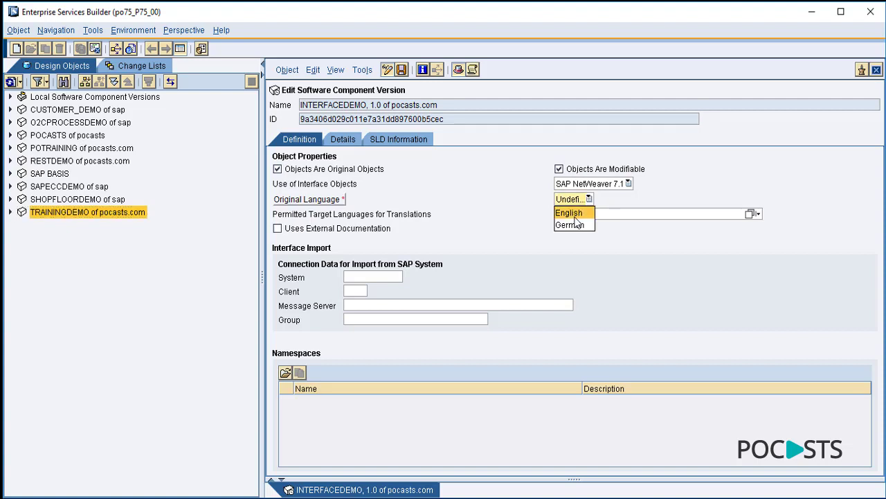
pyautogui.click(572, 213)
pyautogui.click(347, 306)
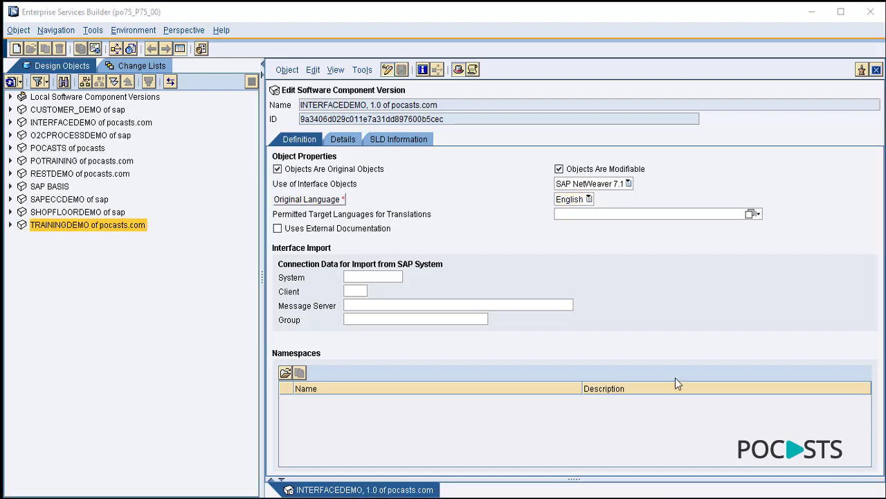
# - Expand INTERFACEDEMO and its 1.0 version in the Design Objects tree, then close the editor
pyautogui.click(62, 122)
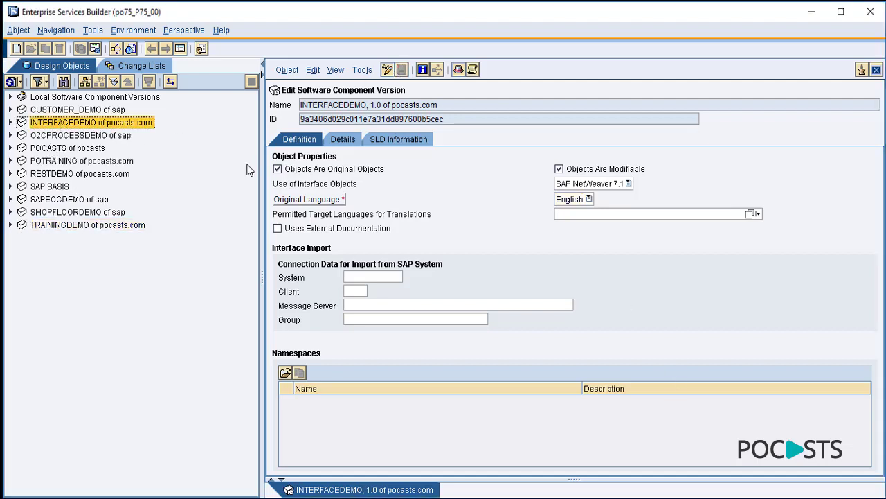
pyautogui.click(9, 123)
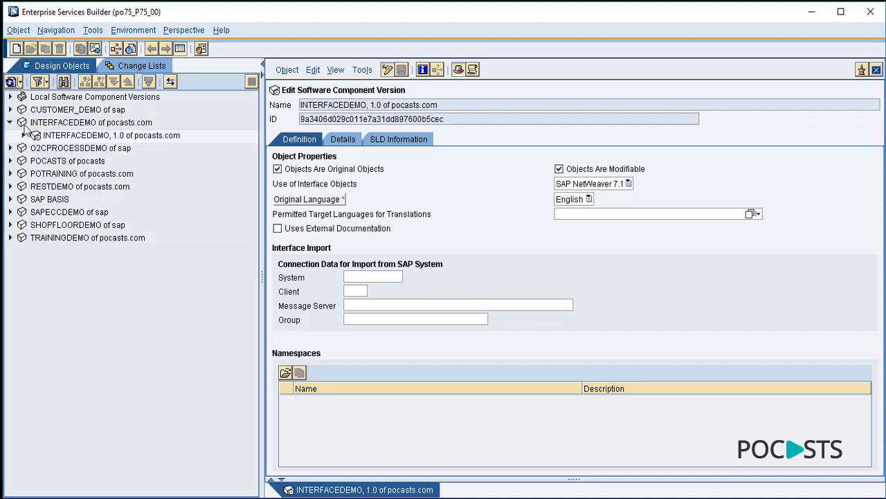
pyautogui.click(24, 135)
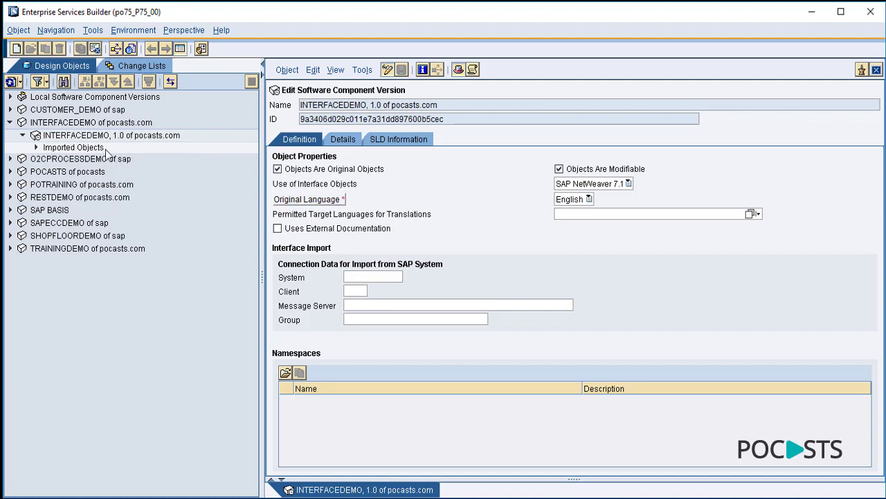
pyautogui.click(877, 71)
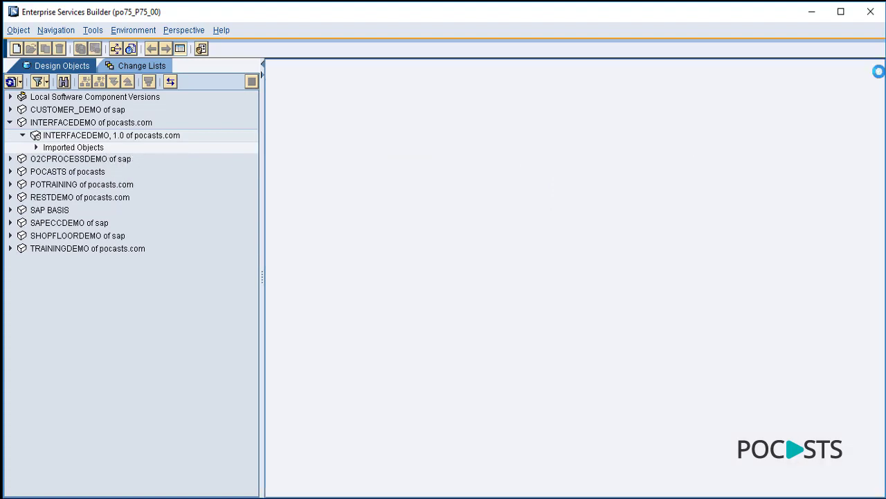
# - Start creating a new Namespace object under INTERFACEDEMO 1.0
pyautogui.rightClick(162, 140)
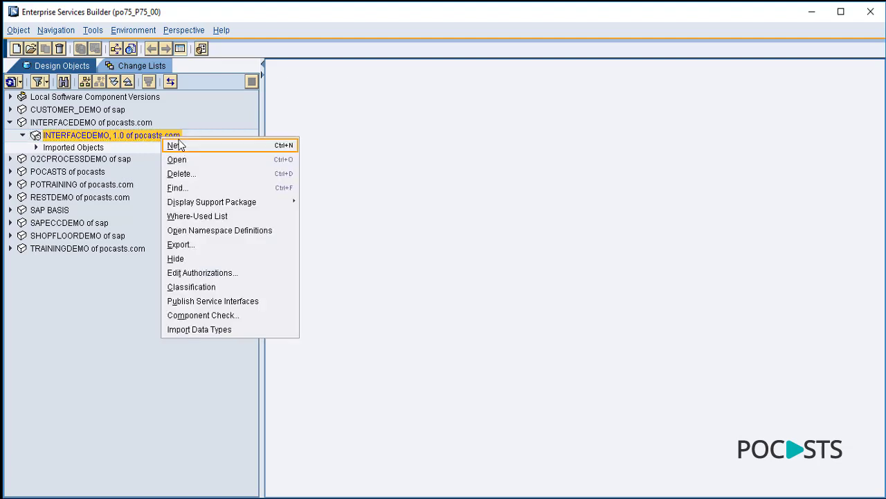
pyautogui.click(178, 145)
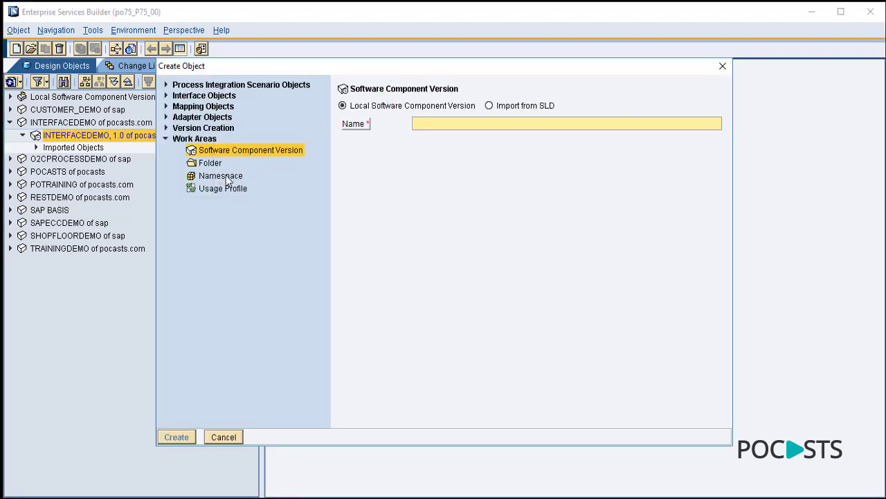
pyautogui.click(223, 176)
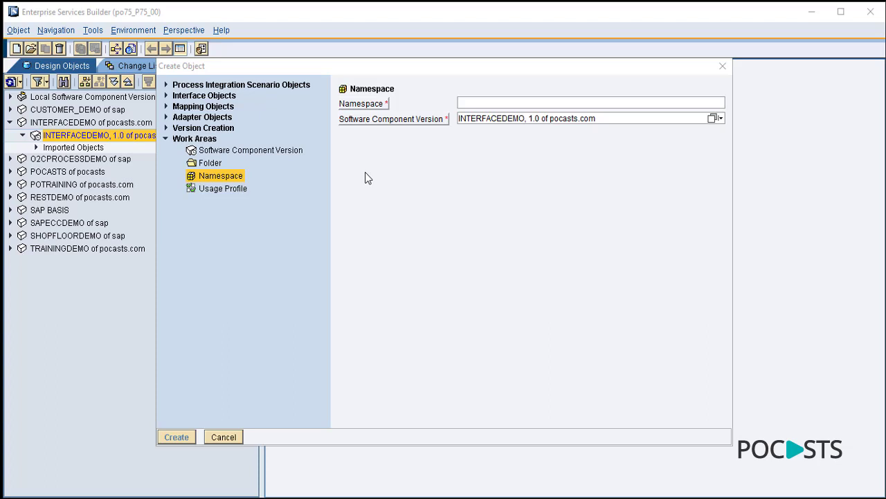
pyautogui.click(471, 103)
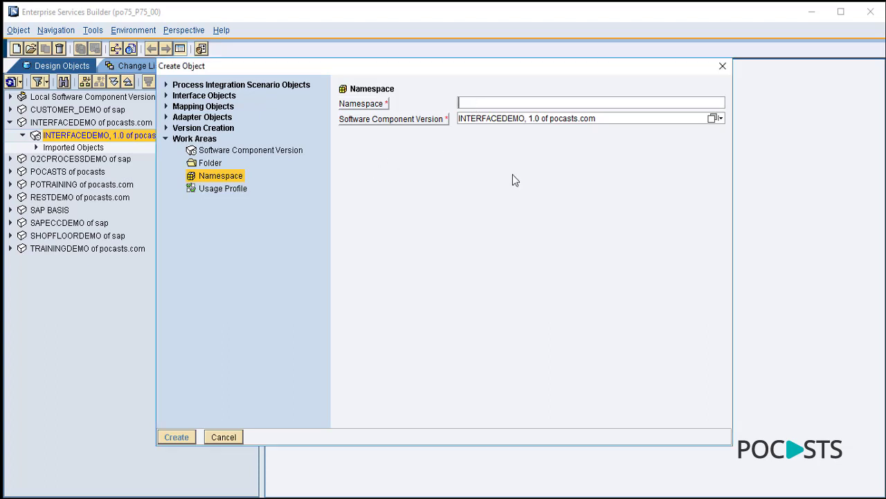
pyautogui.write('BS_F2F_POCASTS_SYSTEM')
pyautogui.hotkey('ctrl', 'a')
pyautogui.press('BackSpace')
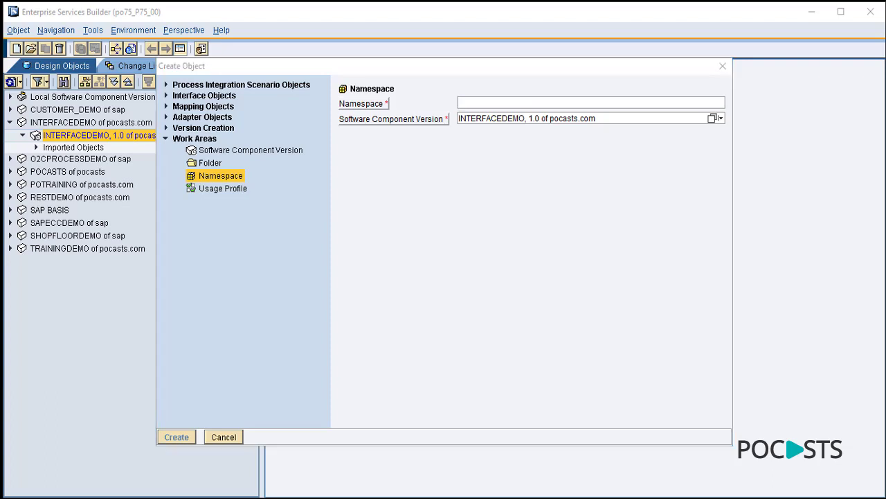
pyautogui.click(474, 103)
pyautogui.write('http://pocasts.com/interfacedemo/file2file')
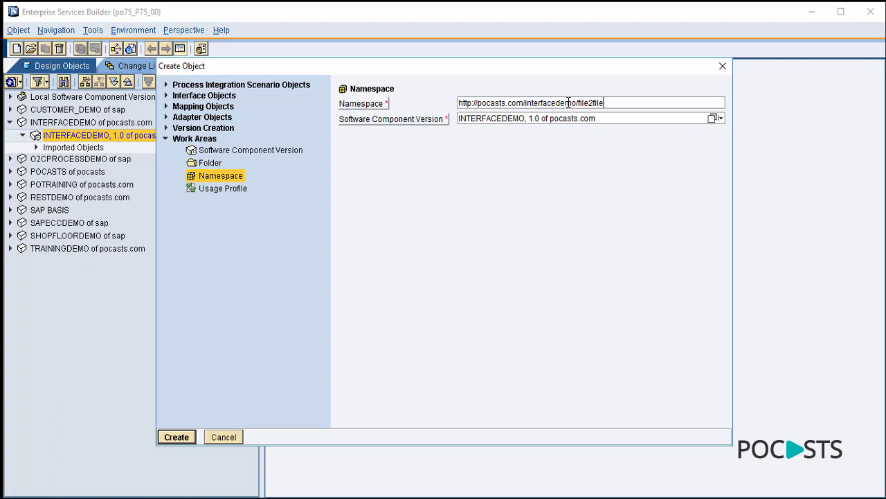
pyautogui.click(367, 90)
pyautogui.click(178, 436)
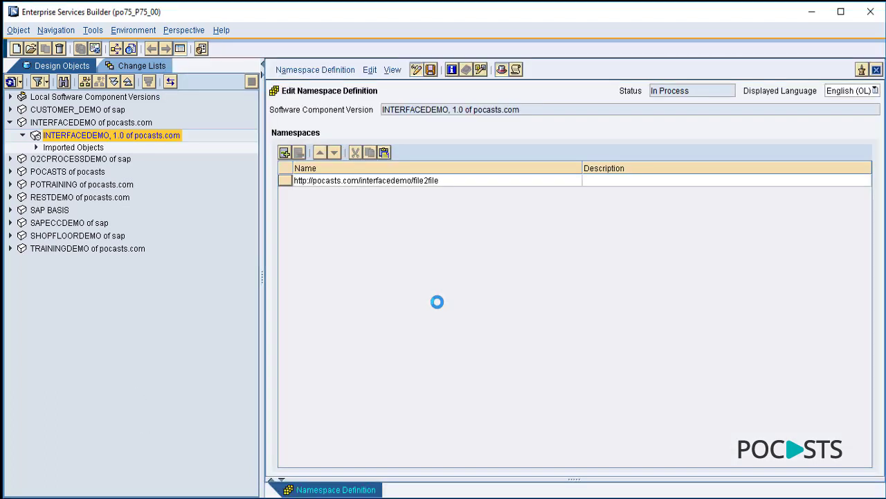
# - Give the namespace the description 'File to File Interface Demo' and save it
pyautogui.click(623, 183)
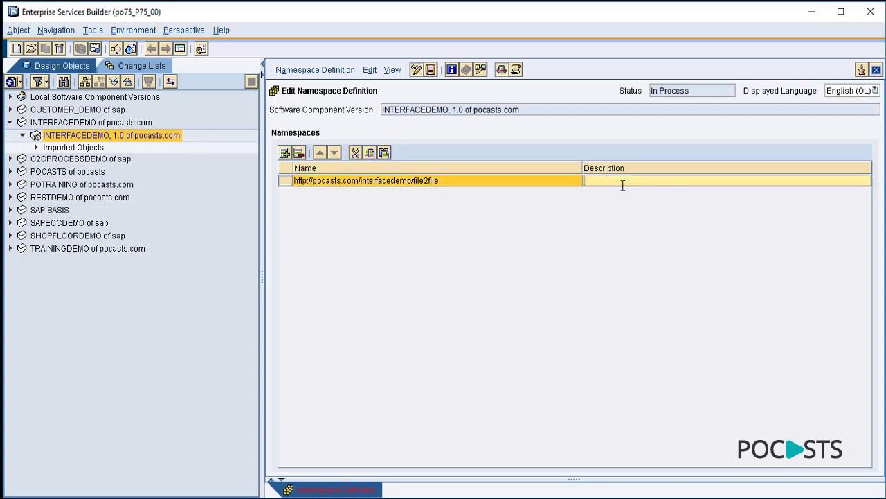
pyautogui.write('FIle')
pyautogui.press('BackSpace')
pyautogui.press('BackSpace')
pyautogui.press('BackSpace')
pyautogui.press('BackSpace')
pyautogui.write('ile to File Interface ')
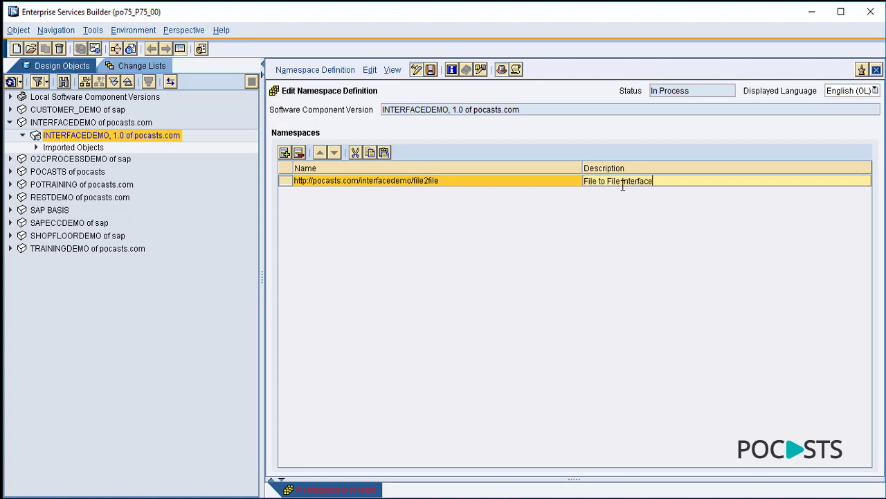
pyautogui.write('Demo')
pyautogui.click(430, 69)
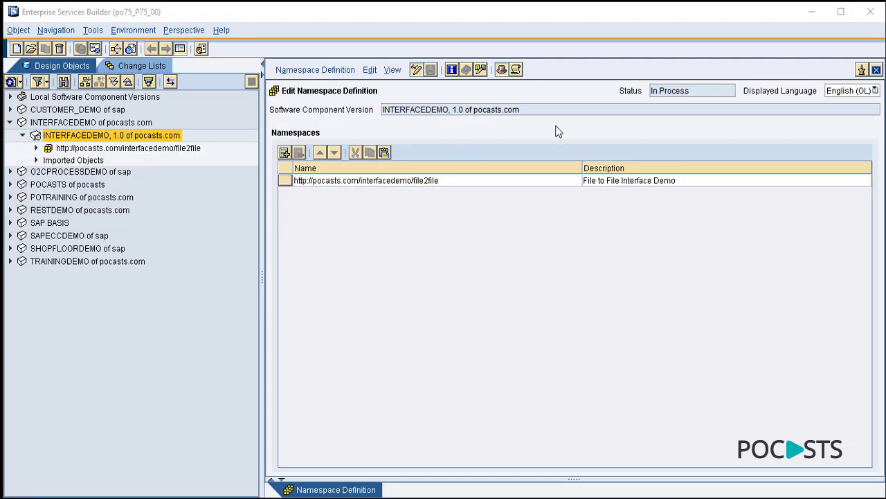
# - Expand the new file2file namespace, widen the tree panel, and close the Namespace Definition editor
pyautogui.click(53, 150)
pyautogui.click(36, 149)
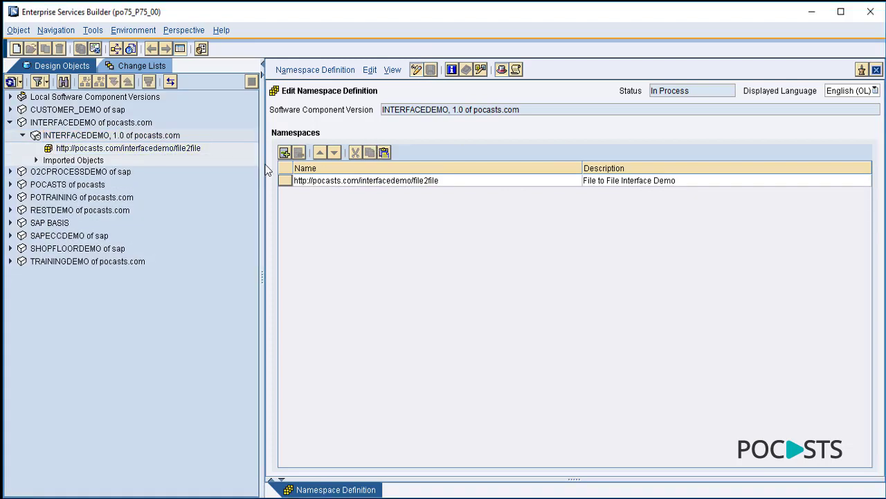
pyautogui.moveTo(261, 163); pyautogui.dragTo(415, 163)
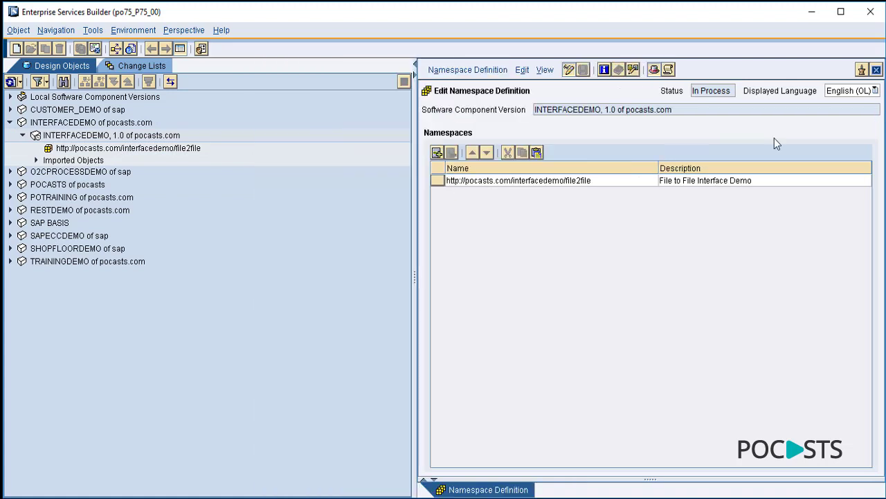
pyautogui.click(877, 70)
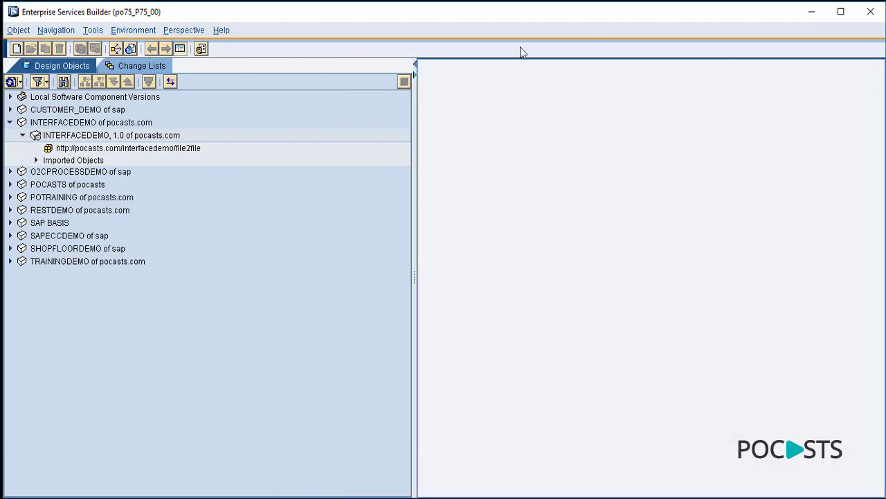
# - Start a new Interface Objects > Data Type in the file2file namespace
pyautogui.click(193, 151)
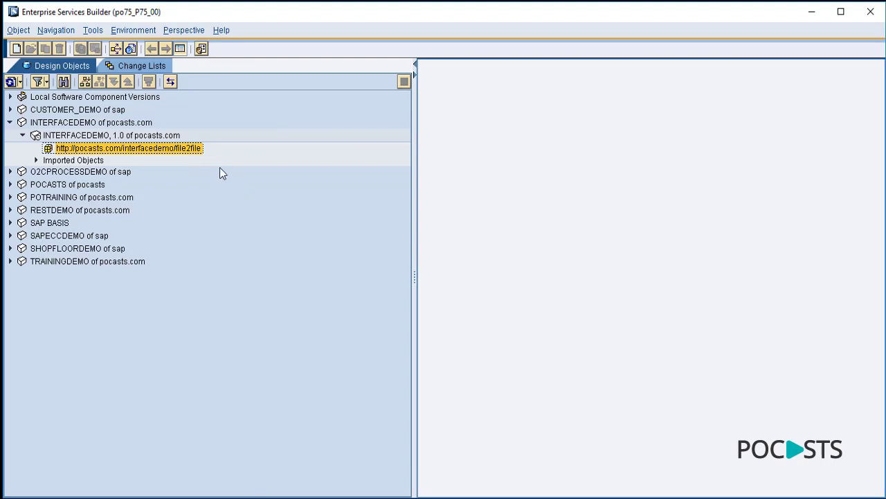
pyautogui.rightClick(196, 155)
pyautogui.click(200, 155)
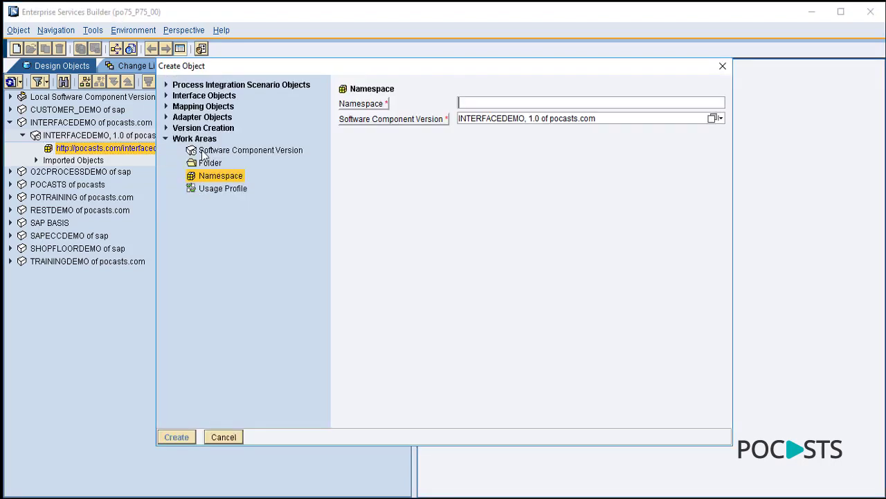
pyautogui.click(166, 96)
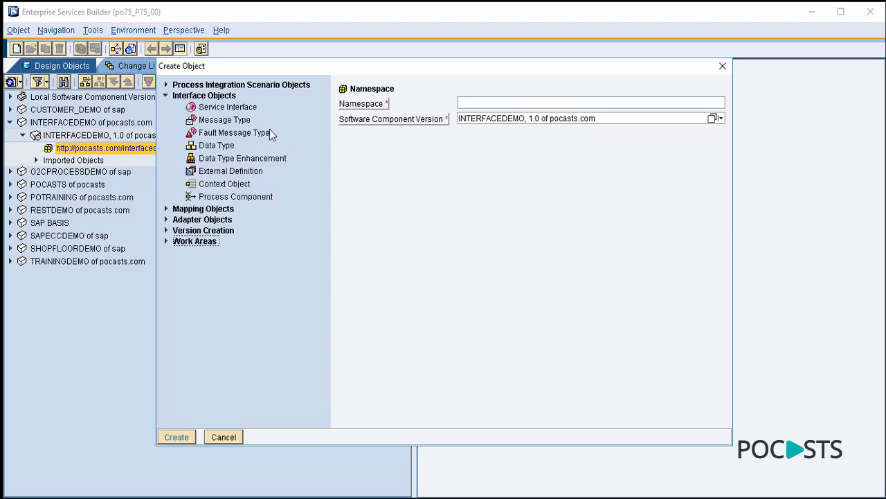
pyautogui.click(226, 147)
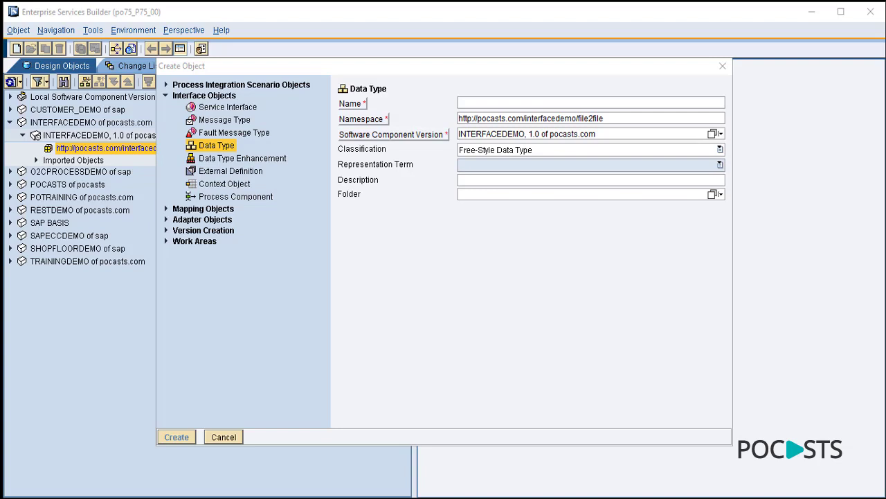
# - Name the data type DT_F2F_CUST_PO_CREATE, describe it 'PO Create Strucuture from Customer', and create it
pyautogui.click(493, 274)
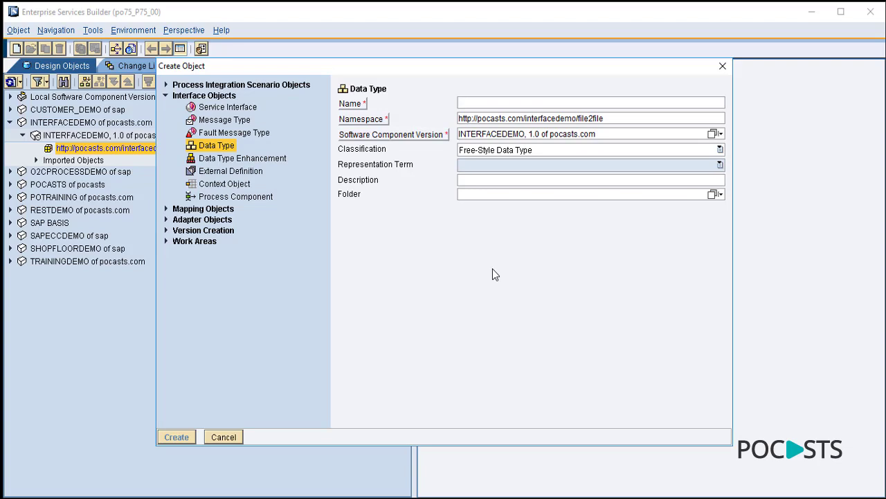
pyautogui.write('DT_F2F_CUST_PO_CREATE')
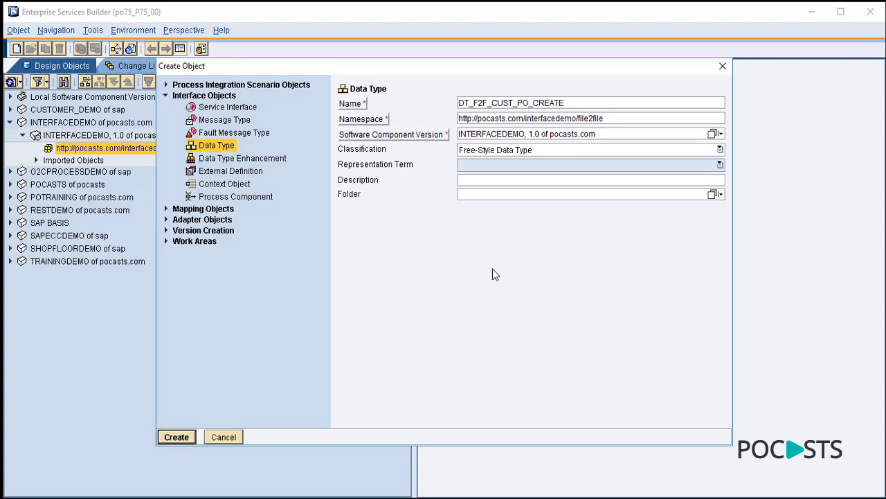
pyautogui.click(484, 182)
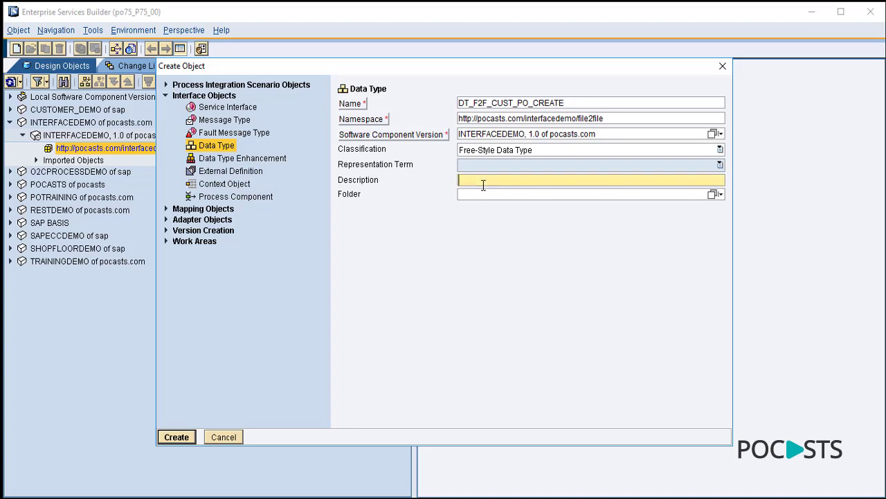
pyautogui.write('PO Create Strucuture fro')
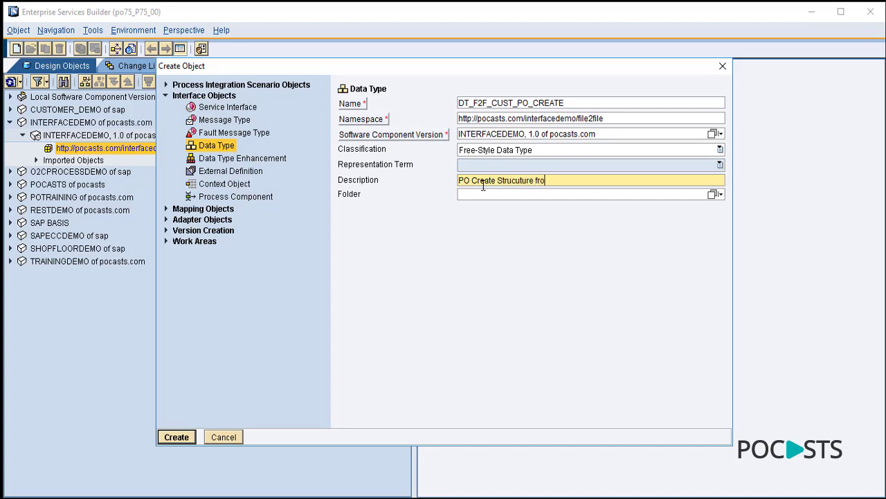
pyautogui.write('m Customer')
pyautogui.moveTo(596, 181); pyautogui.dragTo(401, 180)
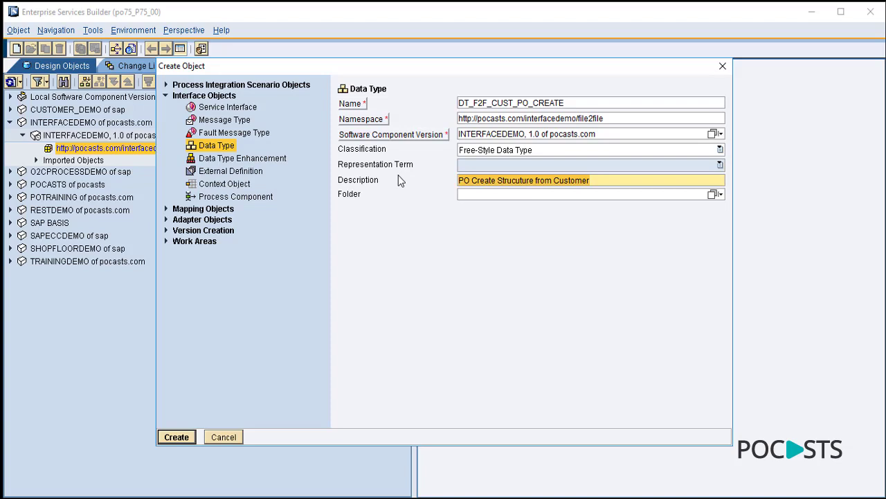
pyautogui.click(176, 437)
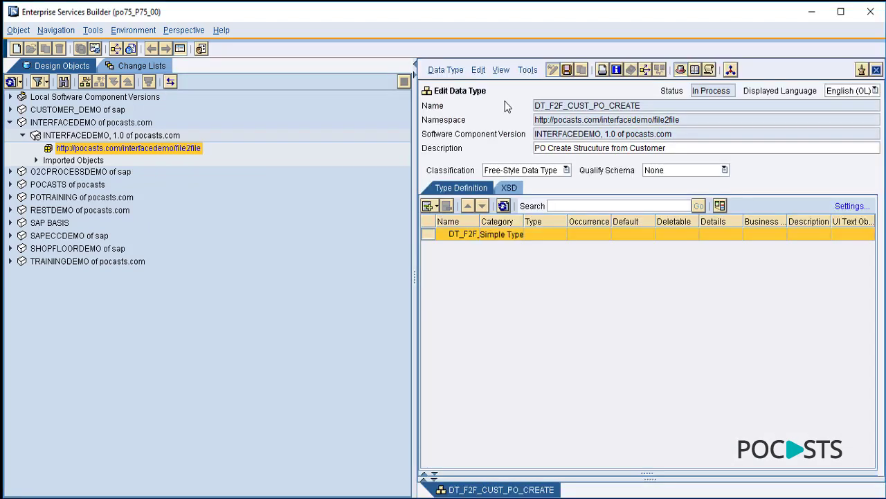
# - Widen the Name column and editor, then add the first subelement PONumber
pyautogui.moveTo(550, 106); pyautogui.dragTo(590, 106)
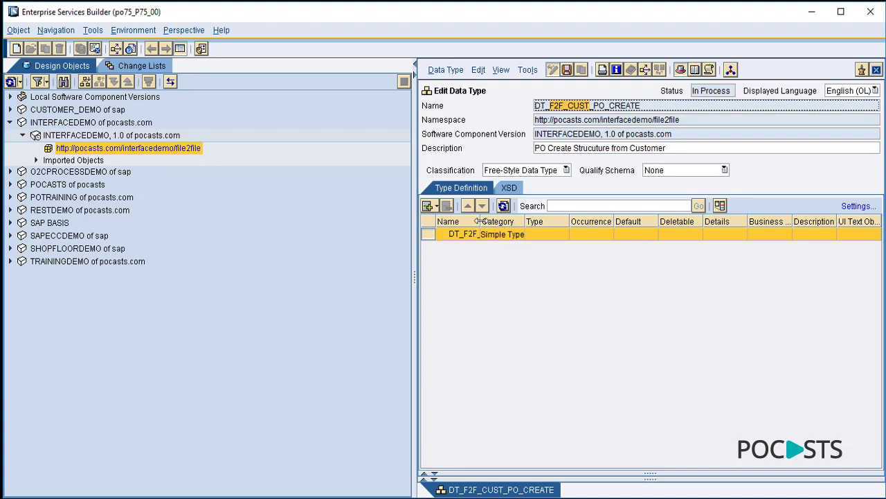
pyautogui.moveTo(481, 221); pyautogui.dragTo(583, 220)
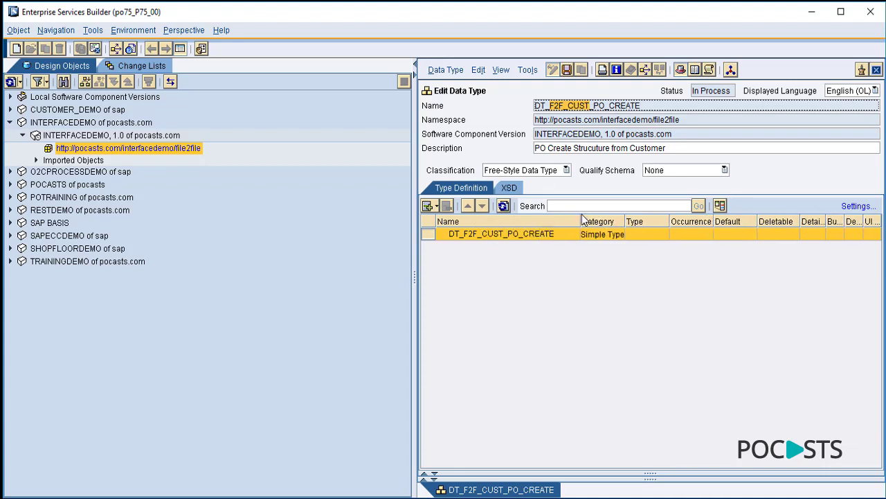
pyautogui.moveTo(414, 168); pyautogui.dragTo(257, 177)
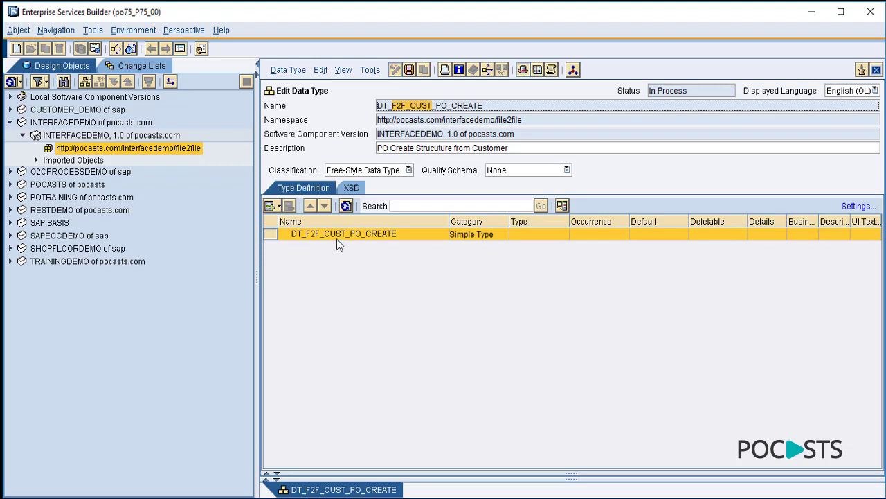
pyautogui.click(281, 206)
pyautogui.click(296, 239)
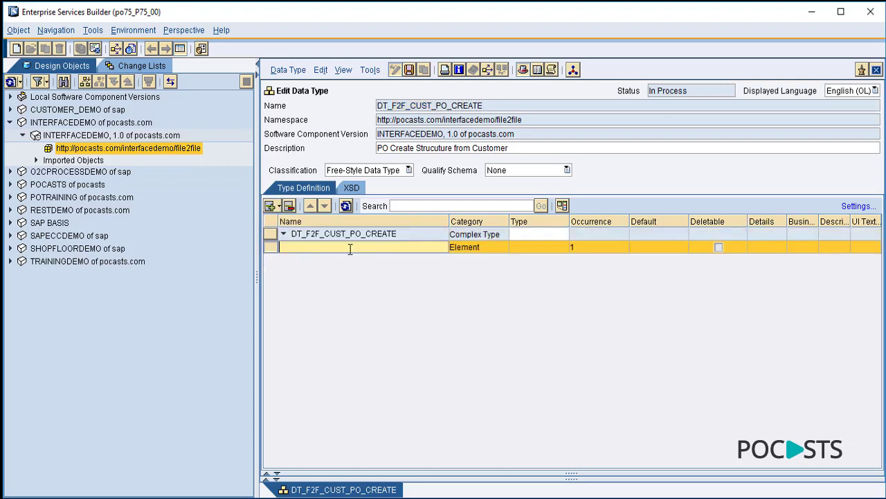
pyautogui.write('PONumber')
pyautogui.press('Return')
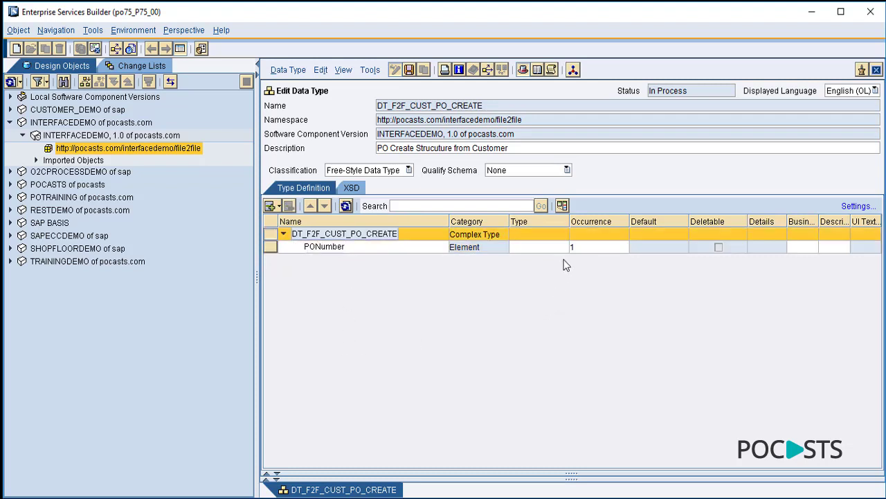
# - Add element PODate below PONumber
pyautogui.click(279, 205)
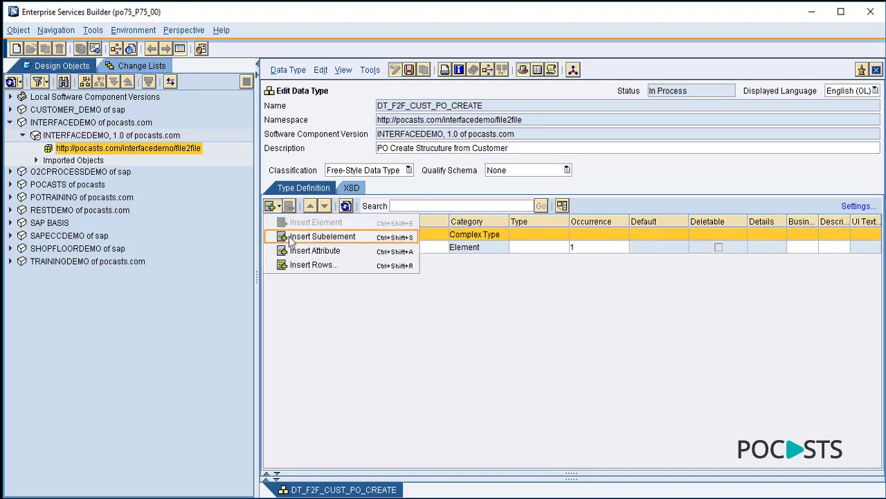
pyautogui.click(274, 256)
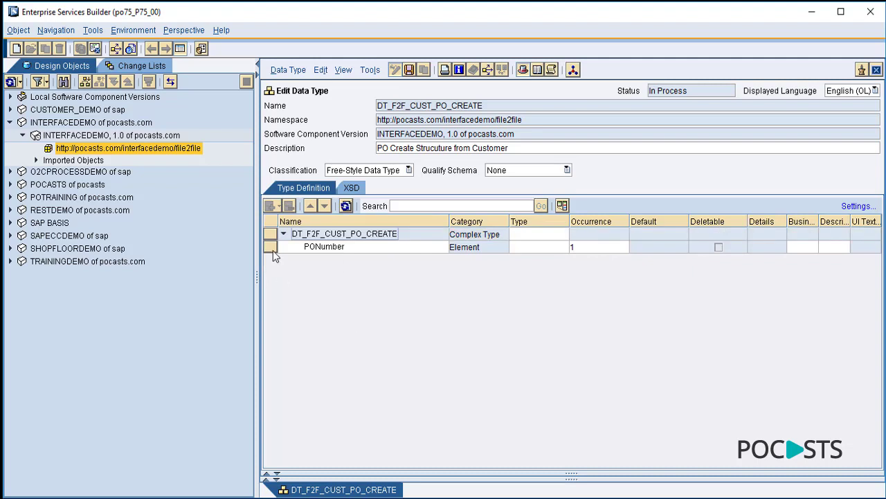
pyautogui.click(271, 246)
pyautogui.click(272, 205)
pyautogui.click(296, 222)
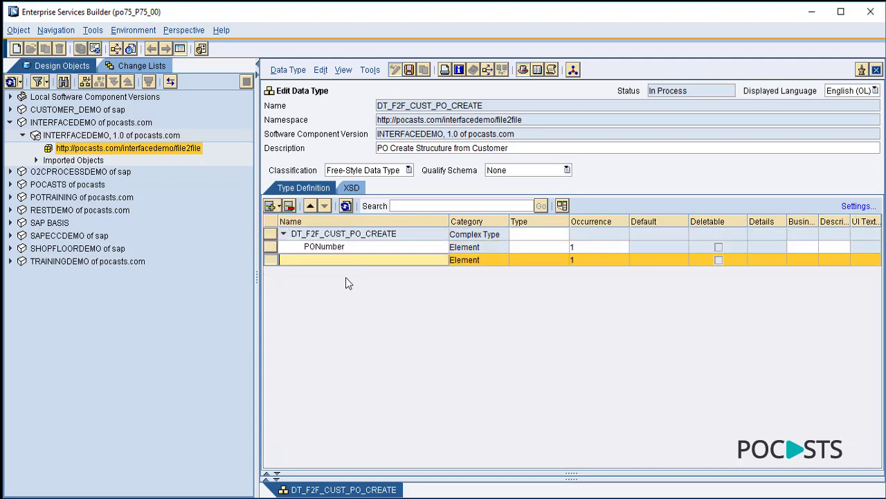
pyautogui.write('PODate')
pyautogui.press('Return')
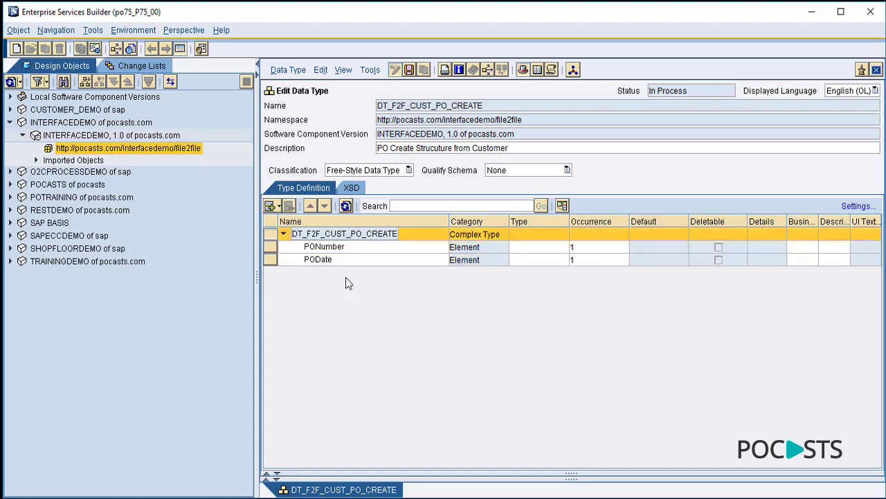
# - Add element CustomerName below PODate
pyautogui.click(273, 261)
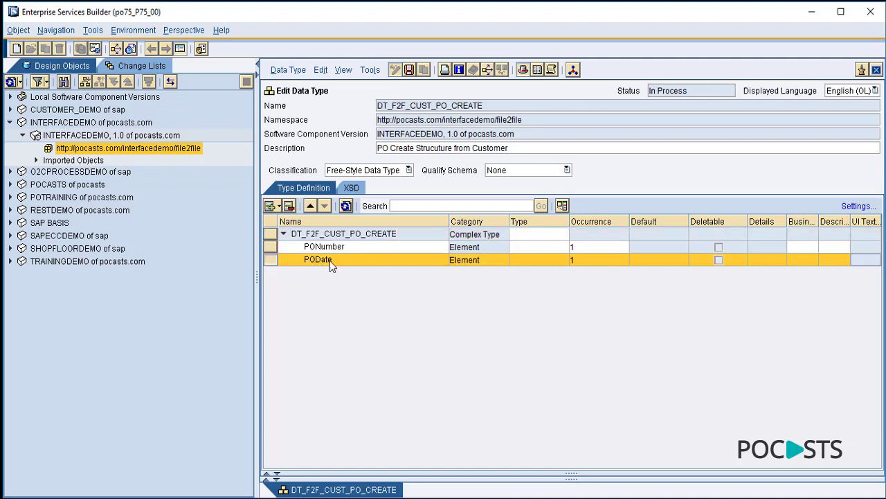
pyautogui.click(278, 206)
pyautogui.click(315, 223)
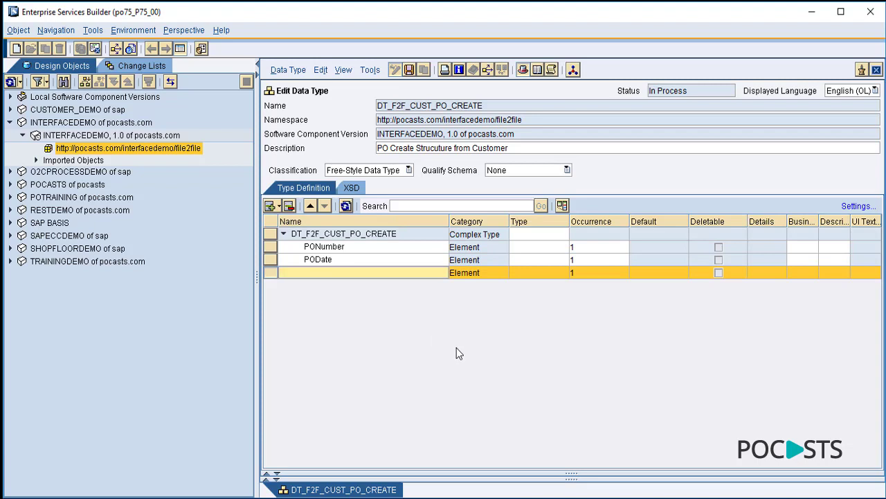
pyautogui.write('CustomerName')
pyautogui.press('Return')
# - Add element Items below CustomerName
pyautogui.click(271, 274)
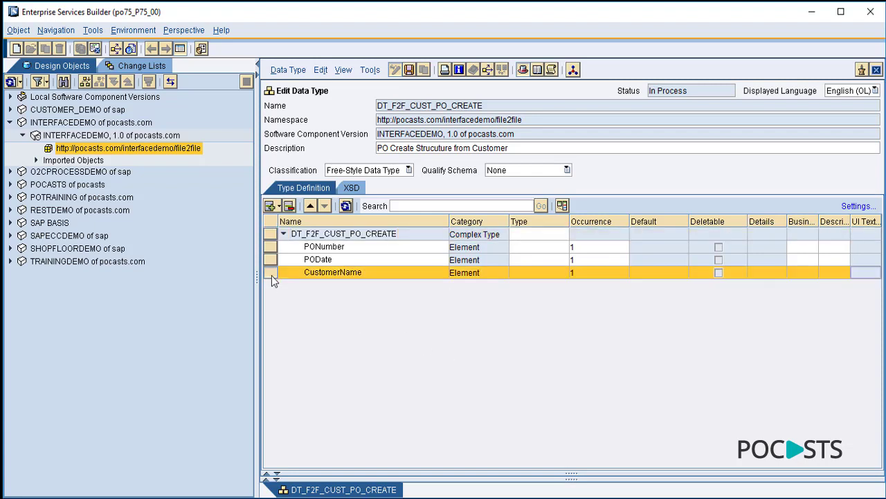
pyautogui.click(279, 207)
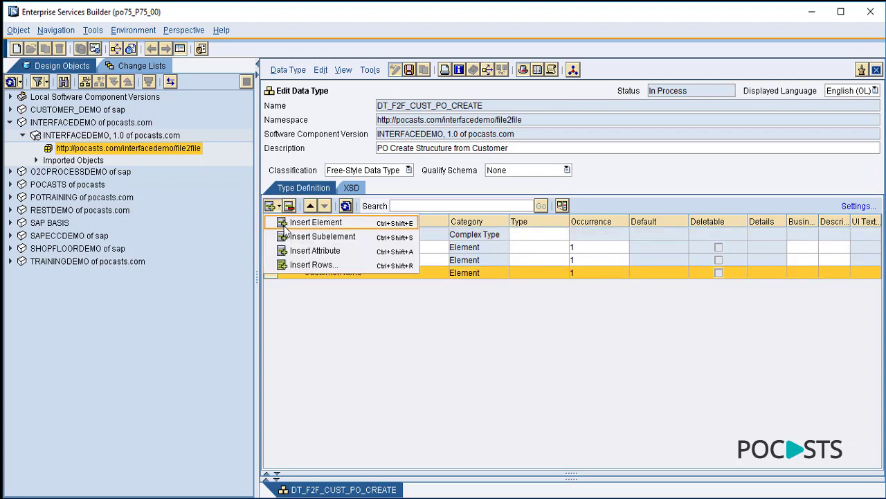
pyautogui.click(284, 227)
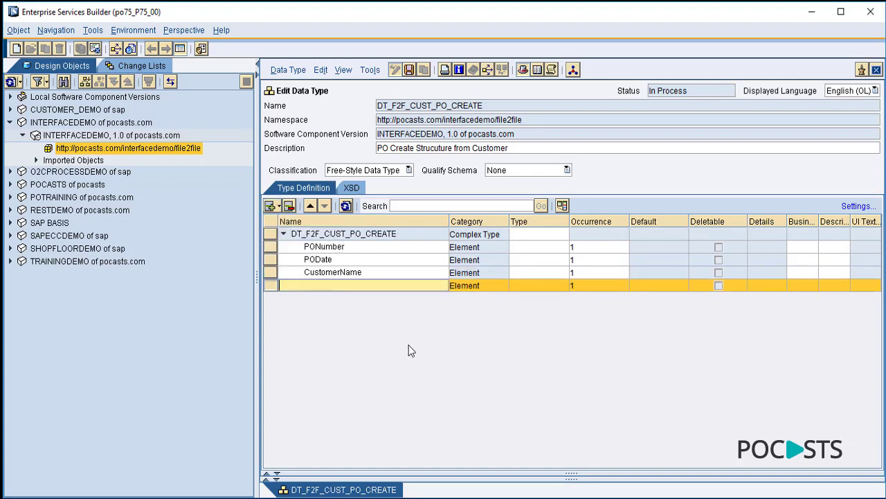
pyautogui.write('Items')
pyautogui.press('Return')
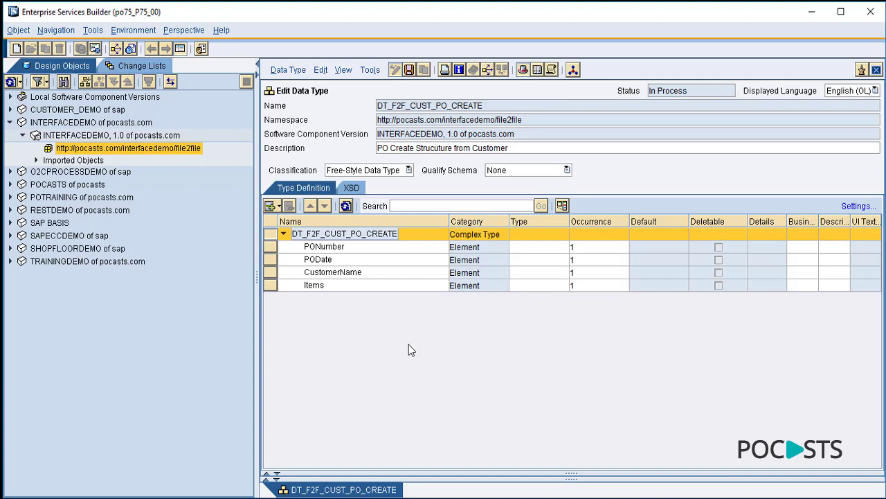
pyautogui.click(271, 284)
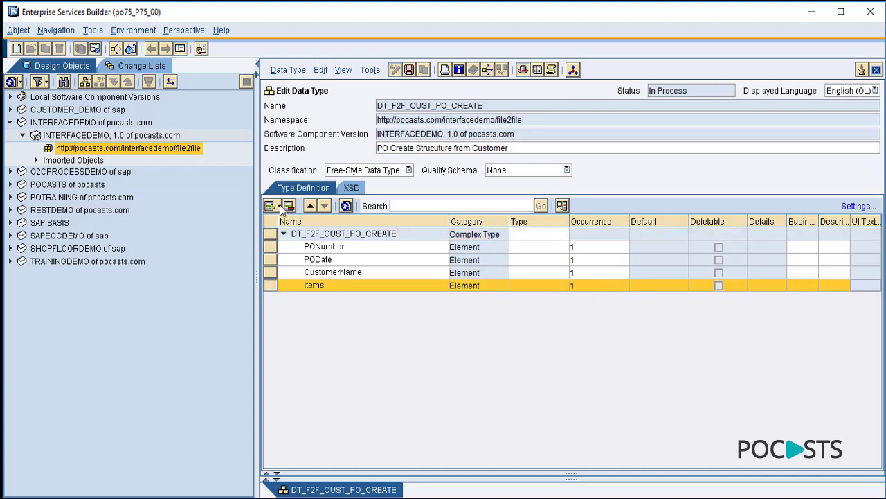
# - Add child elements ItemNo and ItemName under Items
pyautogui.click(278, 206)
pyautogui.click(299, 235)
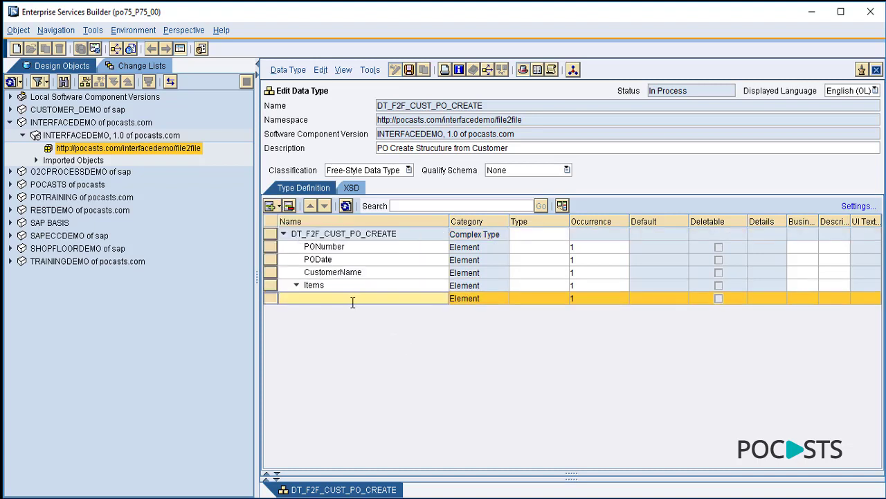
pyautogui.write('ItemNo')
pyautogui.press('Return')
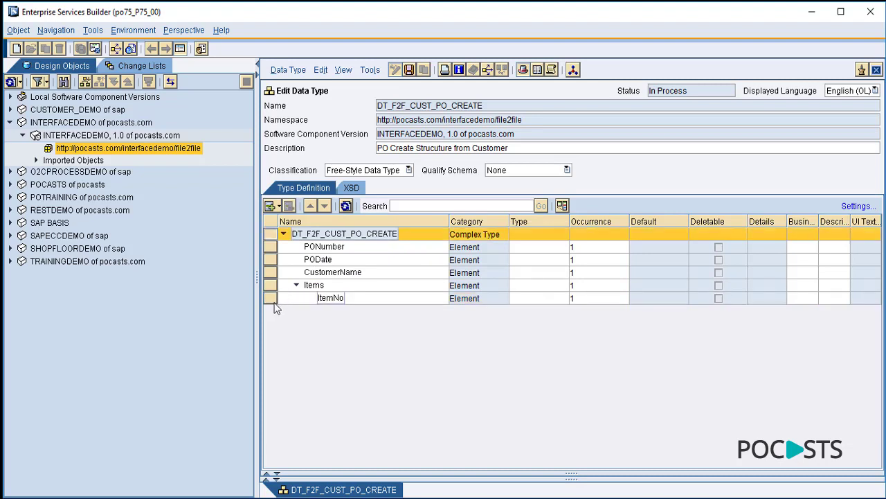
pyautogui.click(270, 298)
pyautogui.click(277, 206)
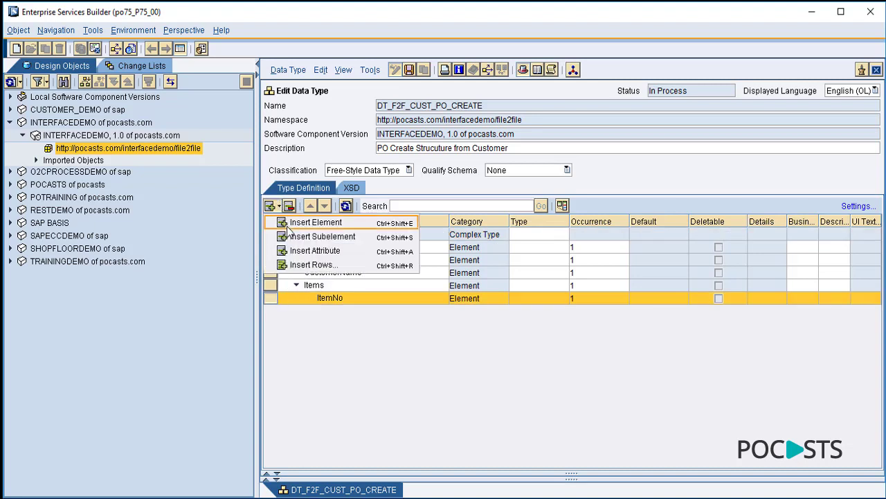
pyautogui.click(290, 224)
pyautogui.write('ItemName')
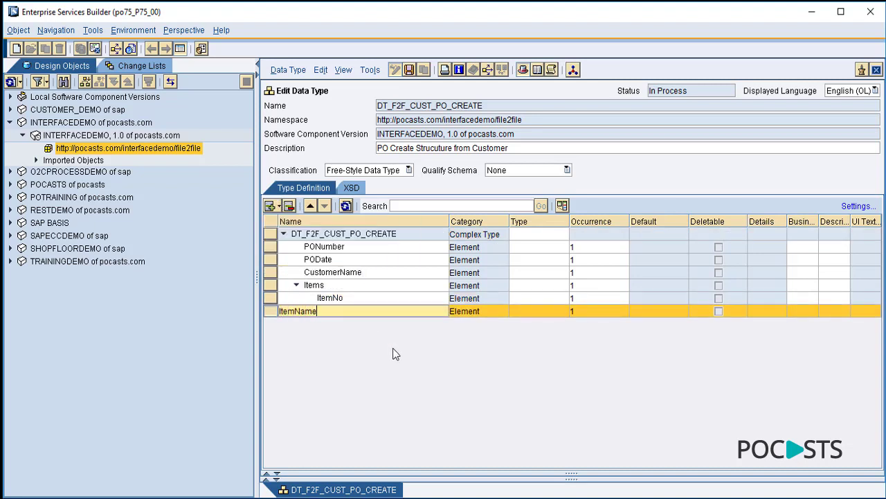
pyautogui.press('Return')
# - Add child elements Qty and Price below ItemName under Items
pyautogui.click(281, 311)
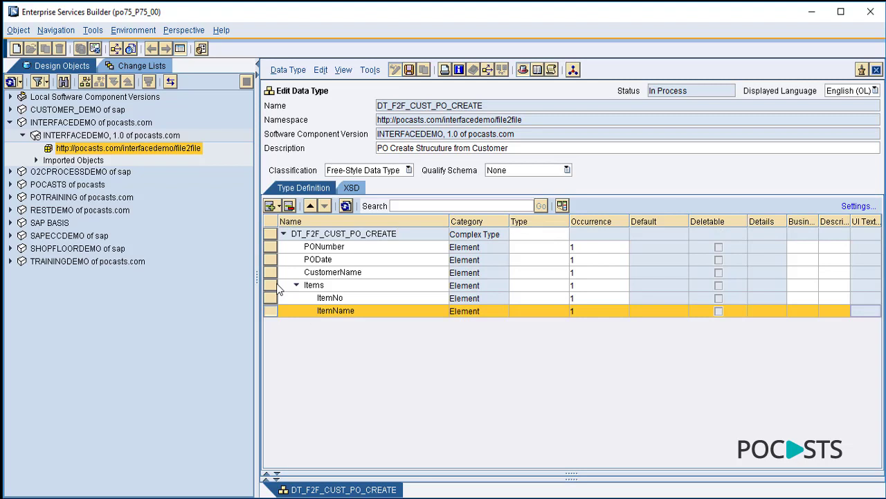
pyautogui.click(277, 205)
pyautogui.click(289, 225)
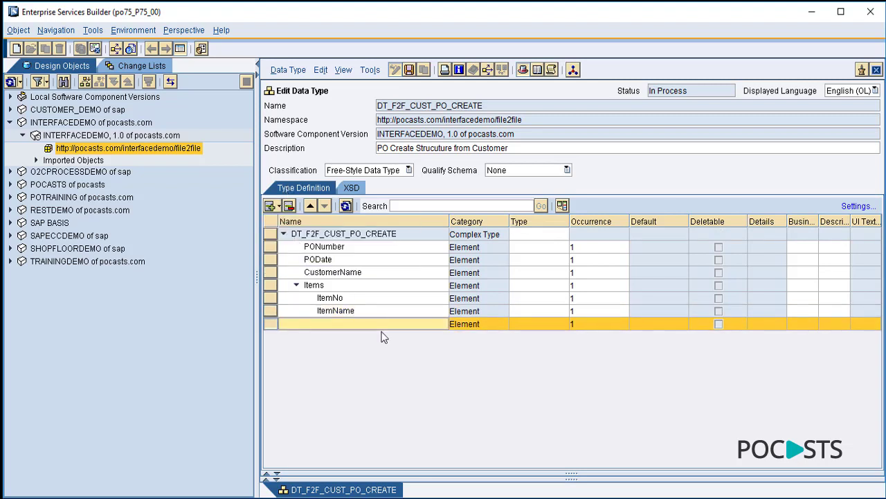
pyautogui.write('Qty')
pyautogui.press('Return')
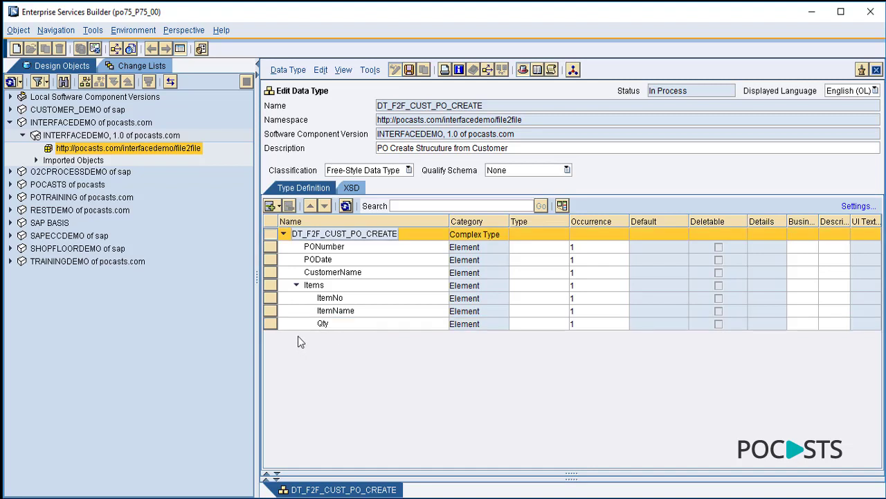
pyautogui.click(270, 324)
pyautogui.click(280, 207)
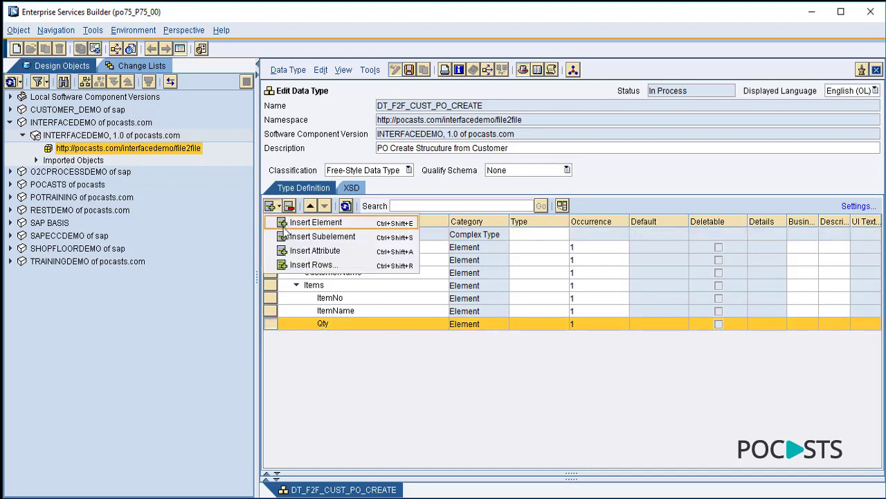
pyautogui.click(285, 223)
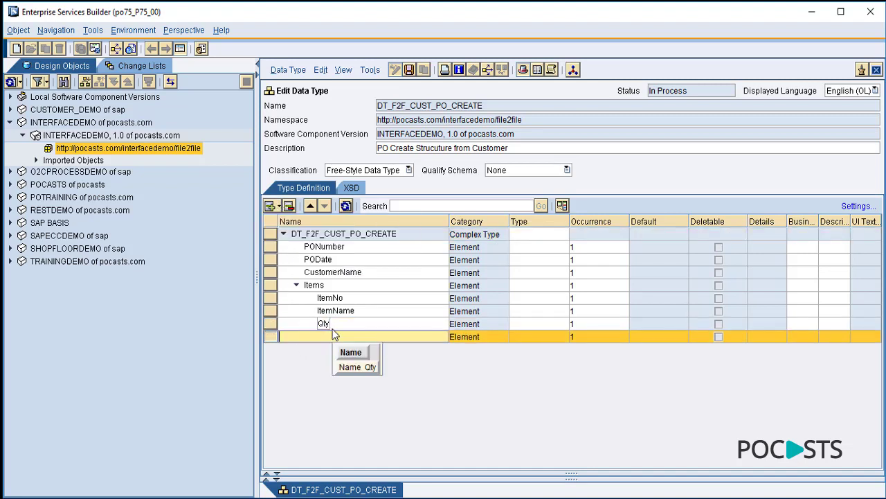
pyautogui.write('Price')
pyautogui.press('Return')
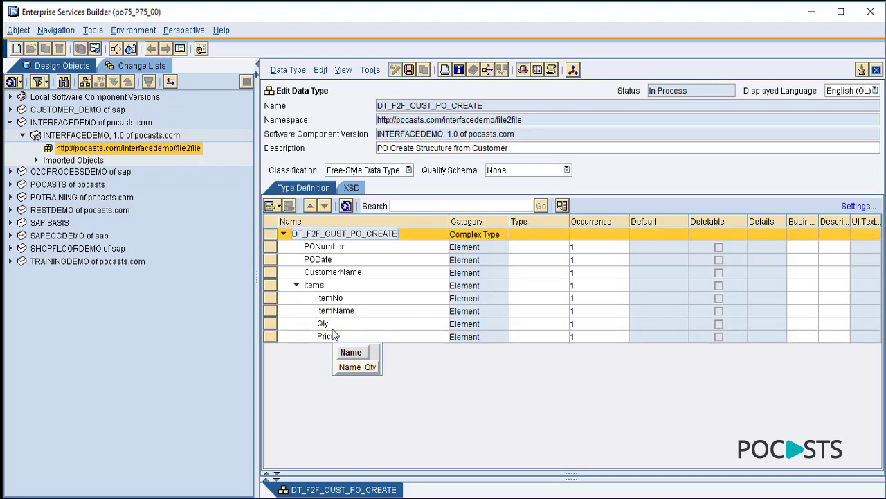
# - Add top-level element POAmount after Items and show Items' children again
pyautogui.click(297, 285)
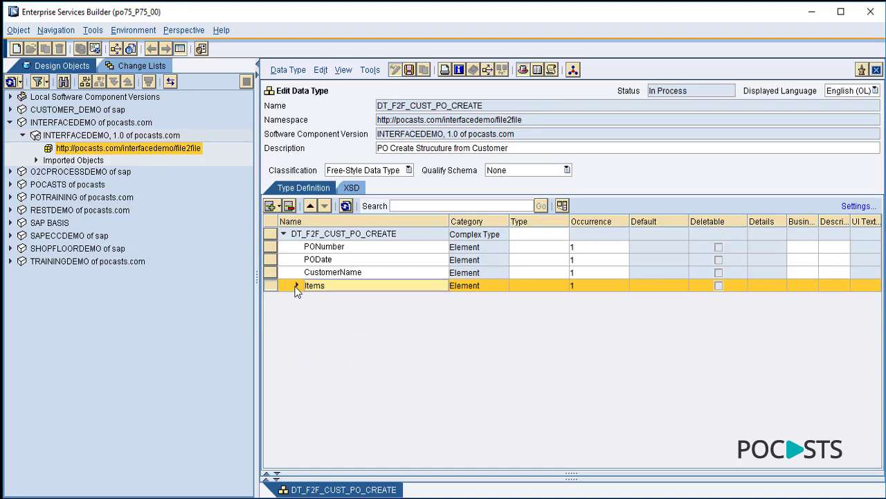
pyautogui.click(280, 207)
pyautogui.click(292, 225)
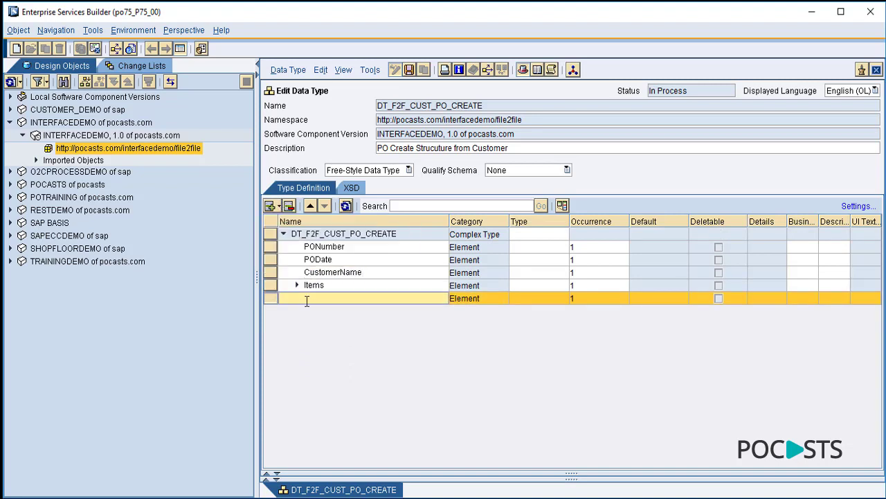
pyautogui.write('POAmount')
pyautogui.press('Return')
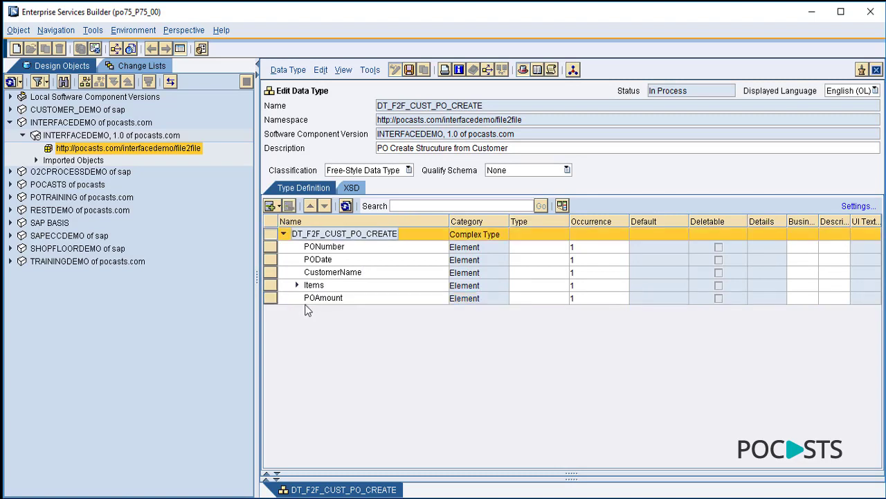
pyautogui.click(296, 285)
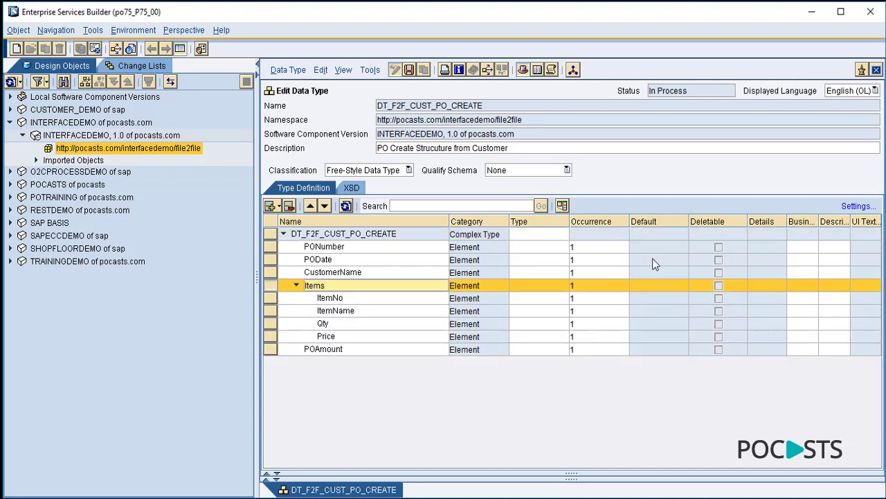
# - Type PONumber as xsd:integer and PODate and CustomerName as xsd:string
pyautogui.click(565, 247)
pyautogui.click(597, 261)
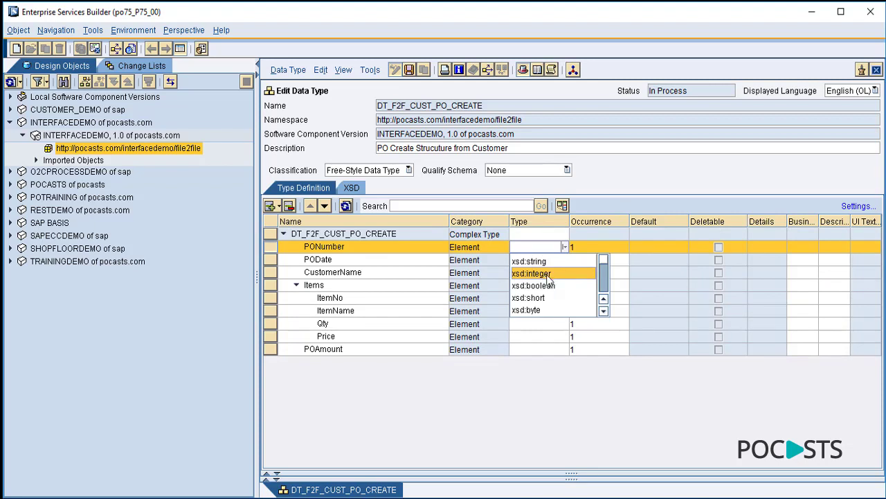
pyautogui.click(568, 270)
pyautogui.click(566, 261)
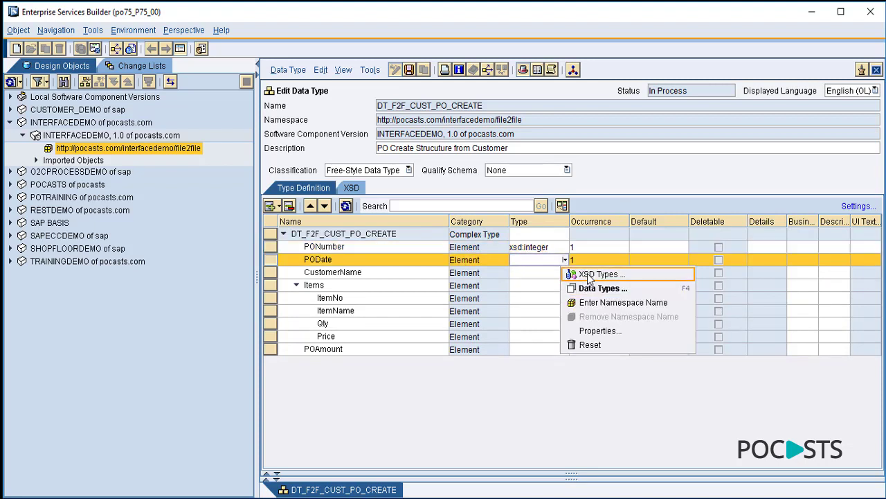
pyautogui.click(550, 274)
pyautogui.click(530, 275)
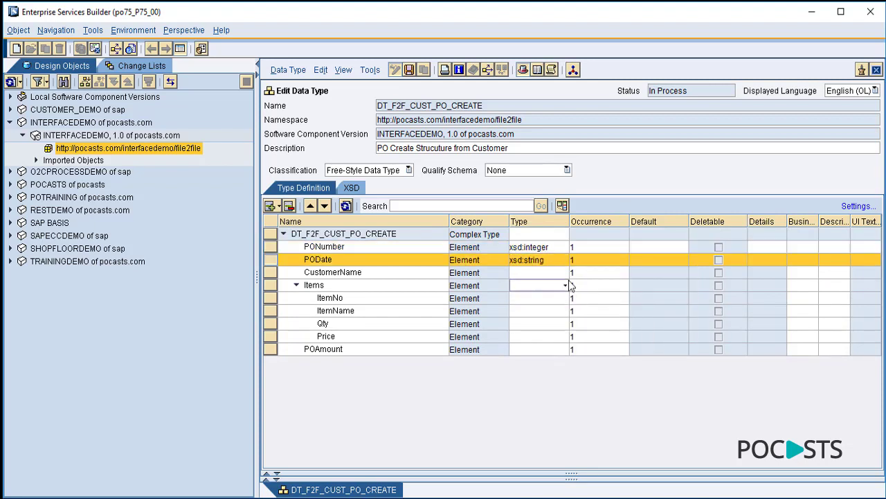
pyautogui.click(565, 272)
pyautogui.click(566, 273)
pyautogui.click(588, 286)
pyautogui.click(543, 289)
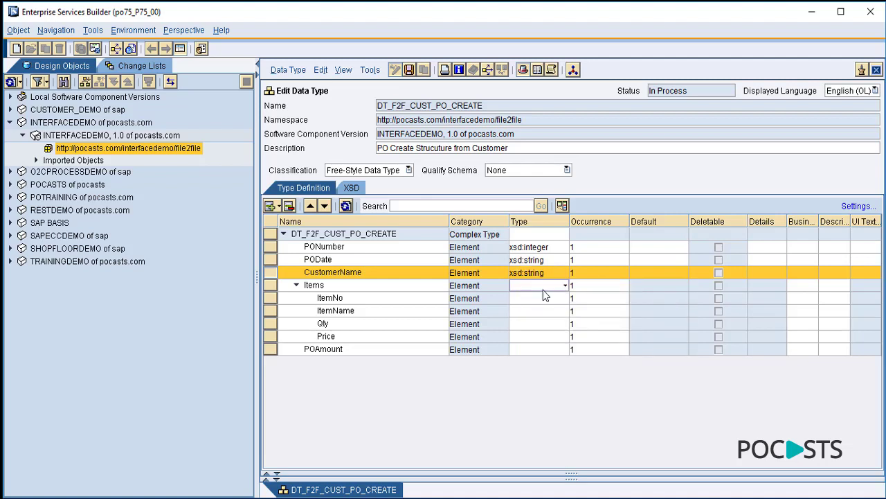
# - Type ItemNo as xsd:integer and ItemName as xsd:string
pyautogui.click(566, 298)
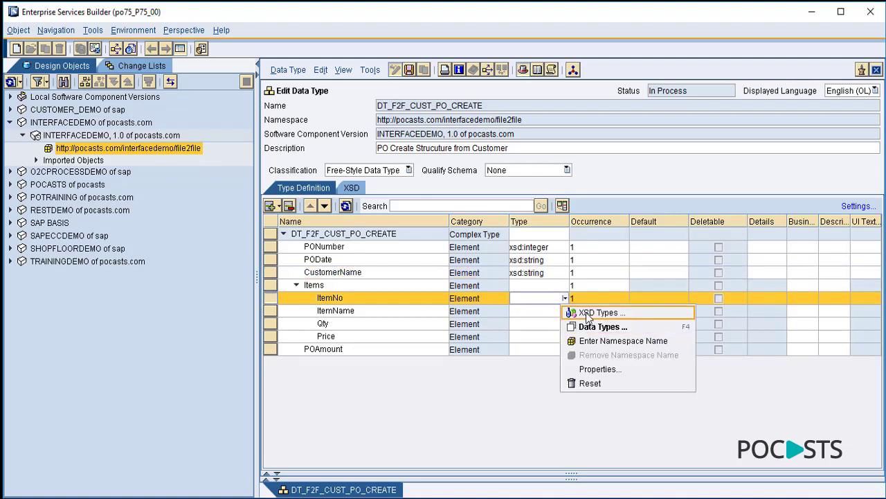
pyautogui.click(589, 313)
pyautogui.click(545, 324)
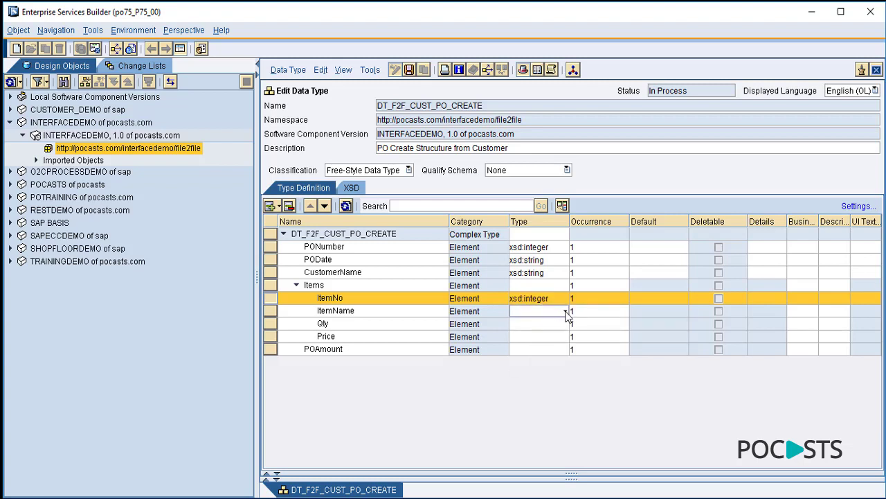
pyautogui.click(566, 311)
pyautogui.click(585, 324)
pyautogui.click(562, 321)
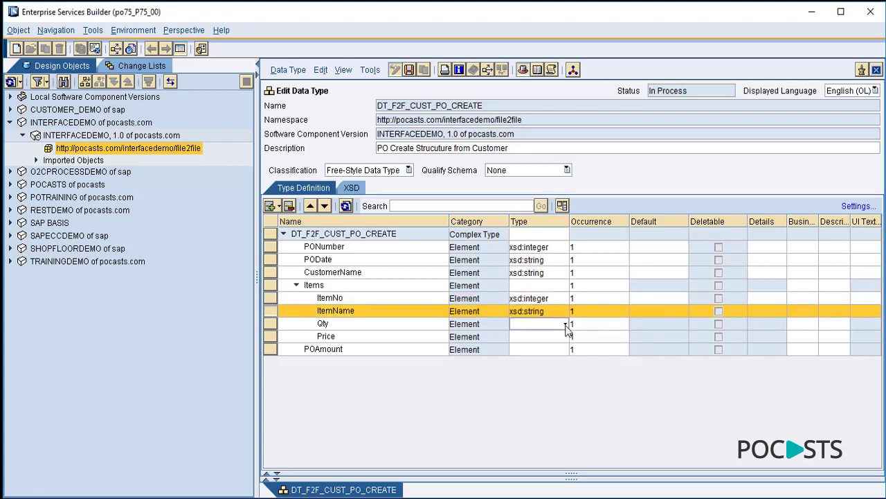
# - Type Qty, Price and POAmount as xsd:integer, then begin editing occurrence cells
pyautogui.click(566, 324)
pyautogui.click(609, 337)
pyautogui.click(551, 345)
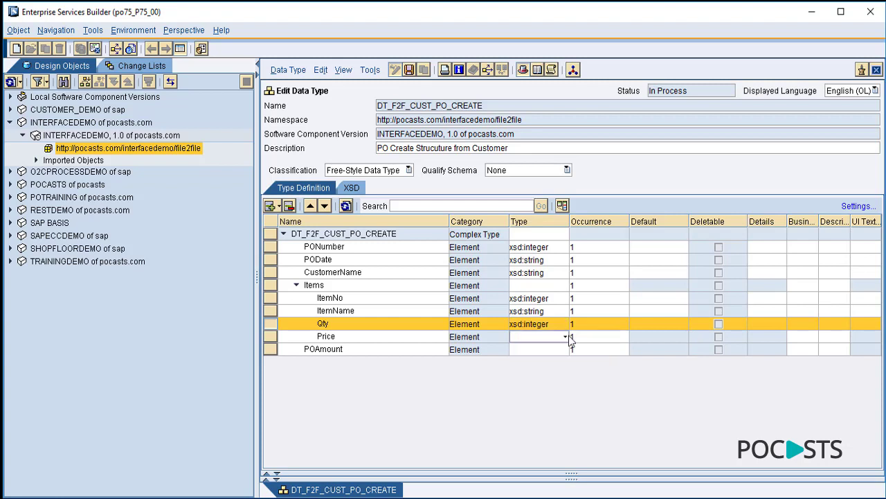
pyautogui.click(565, 337)
pyautogui.click(587, 350)
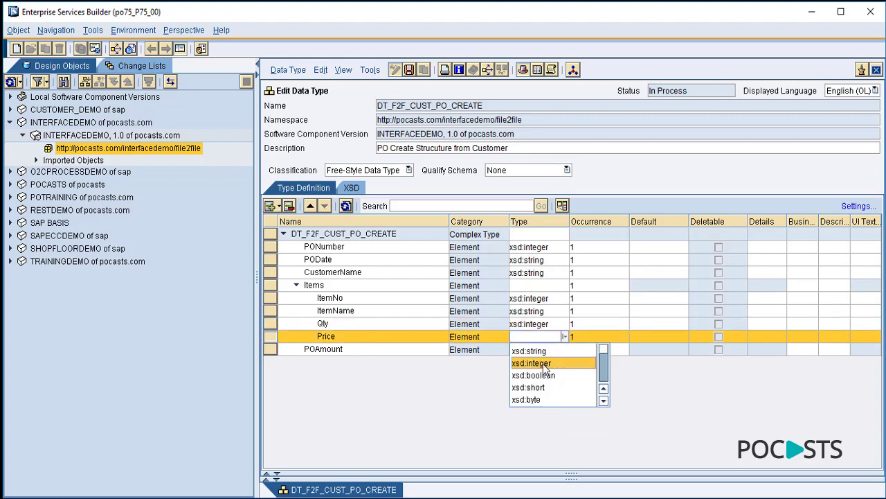
pyautogui.click(545, 364)
pyautogui.click(566, 349)
pyautogui.click(593, 363)
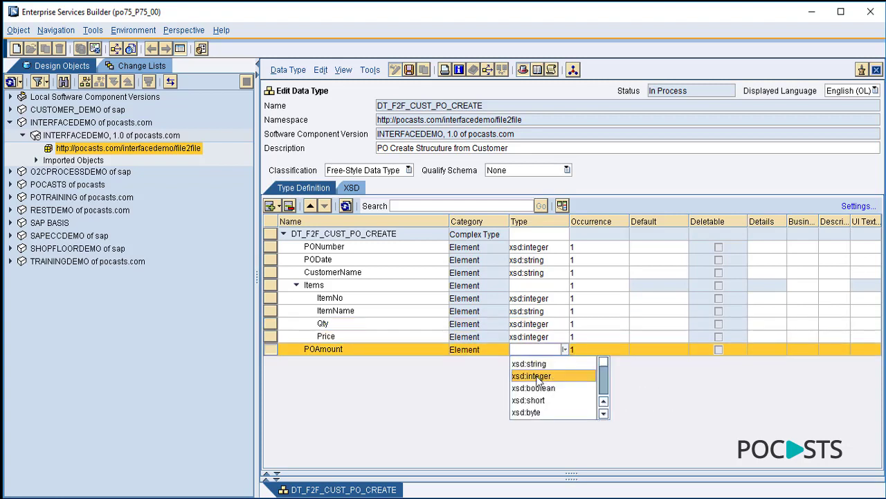
pyautogui.click(539, 377)
pyautogui.click(575, 406)
pyautogui.click(609, 260)
pyautogui.click(620, 248)
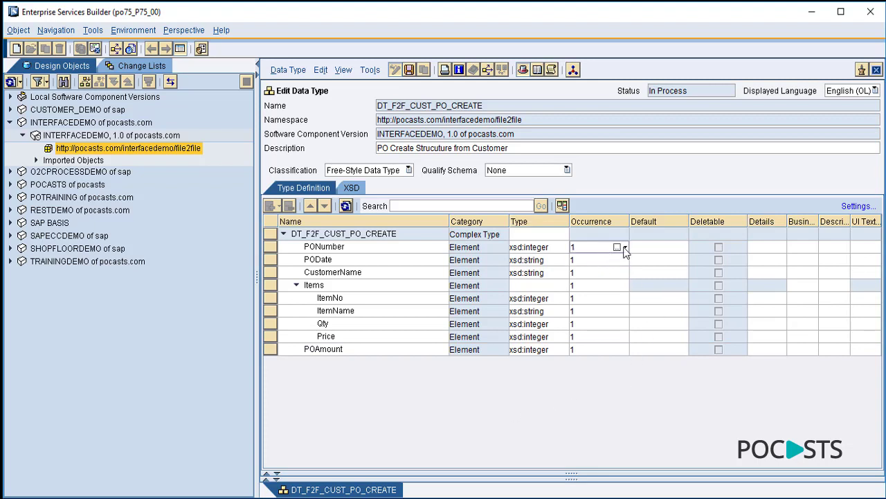
# - Set PONumber and PODate occurrences to 0..1 by making minOccurs 0
pyautogui.click(618, 247)
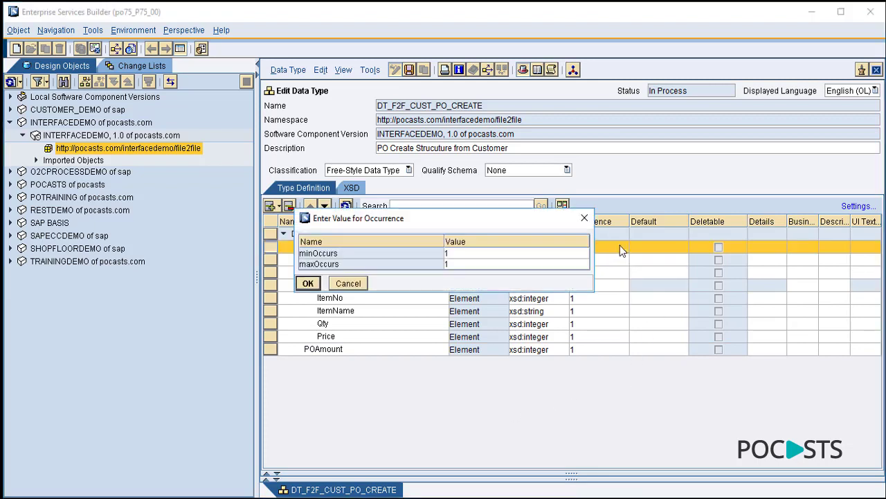
pyautogui.click(484, 254)
pyautogui.write('0')
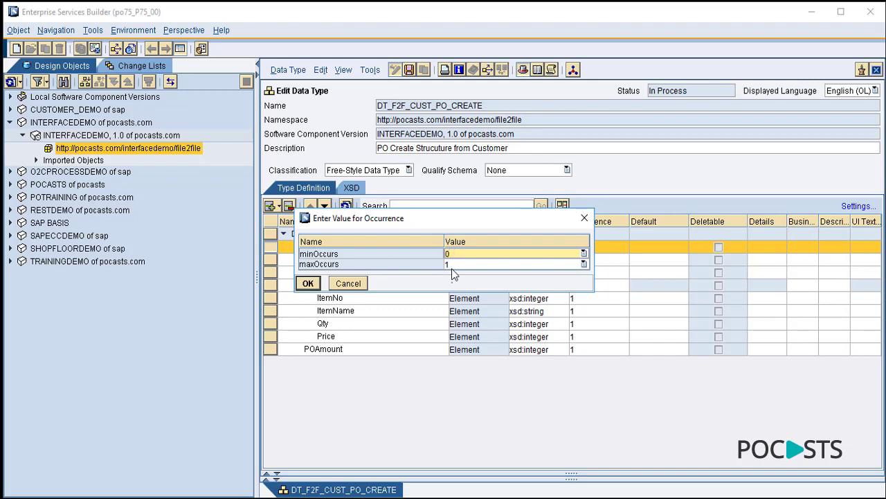
pyautogui.click(308, 284)
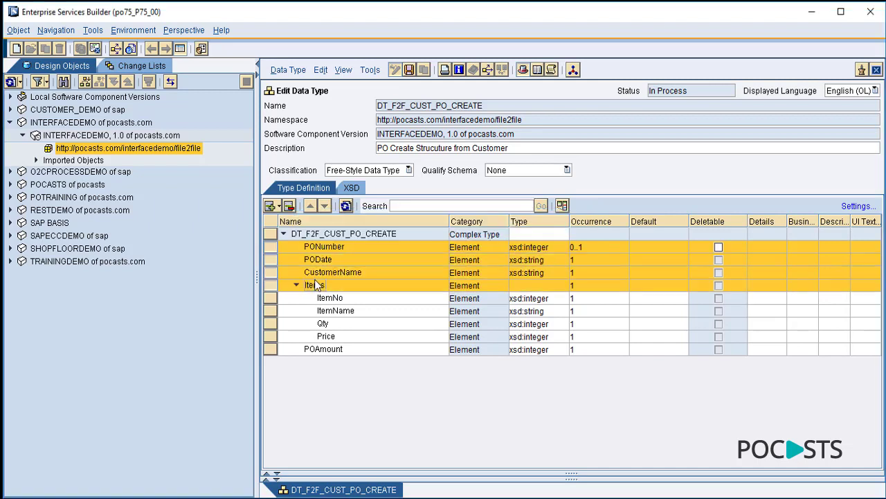
pyautogui.click(602, 260)
pyautogui.click(618, 261)
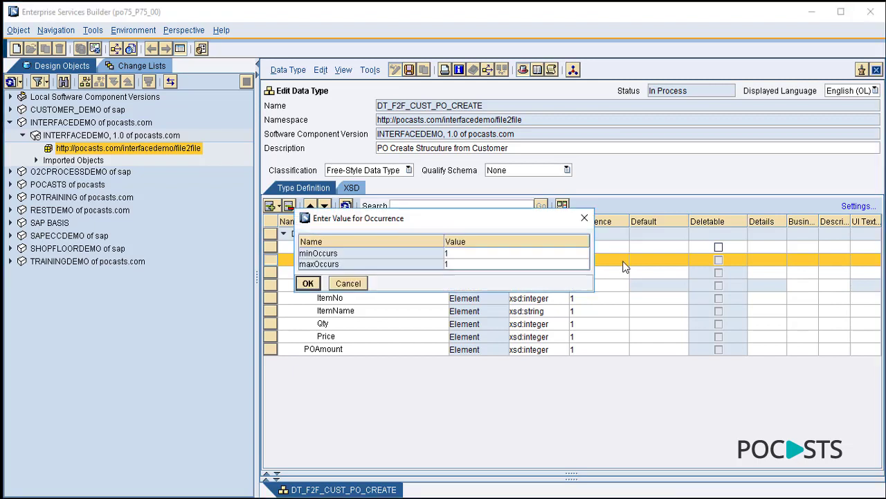
pyautogui.click(462, 254)
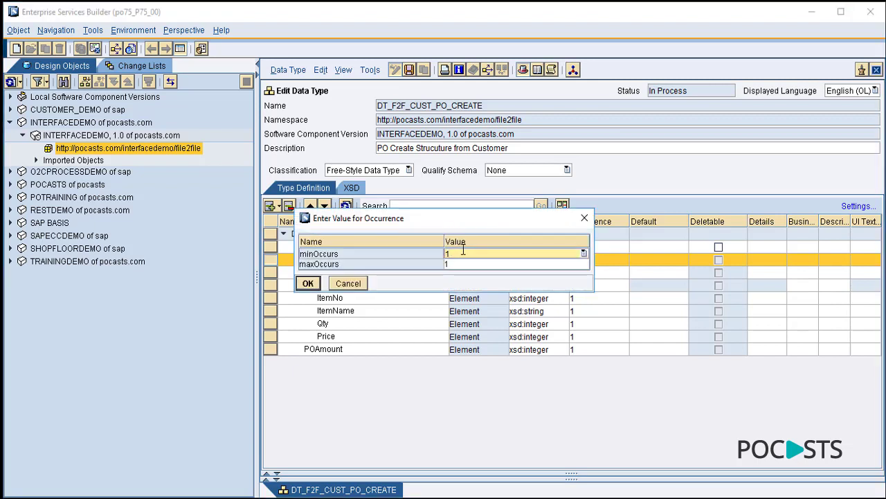
pyautogui.write('0')
pyautogui.click(316, 285)
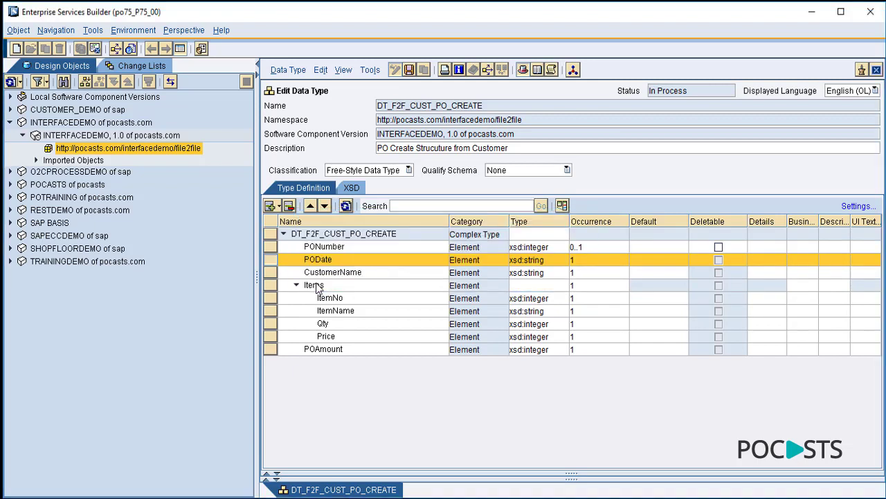
# - Make the CustomerName and Items elements optional with occurrence 0..1
pyautogui.click(581, 277)
pyautogui.click(618, 272)
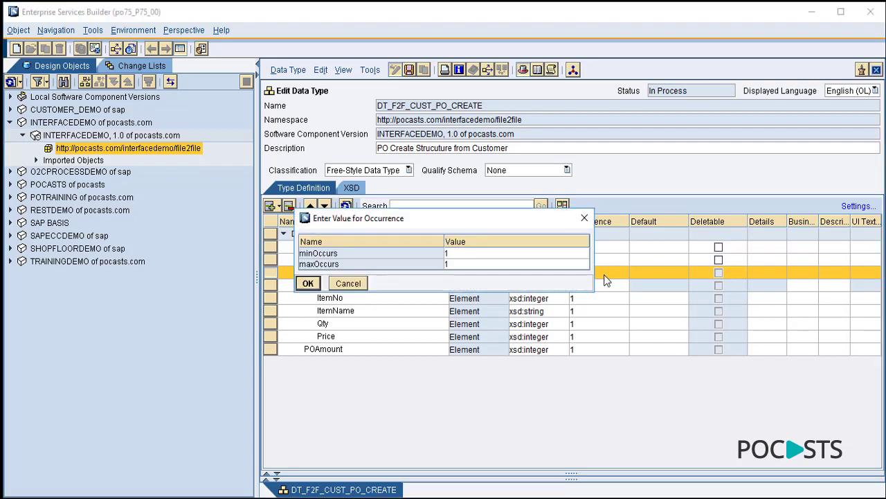
pyautogui.click(465, 254)
pyautogui.press('BackSpace')
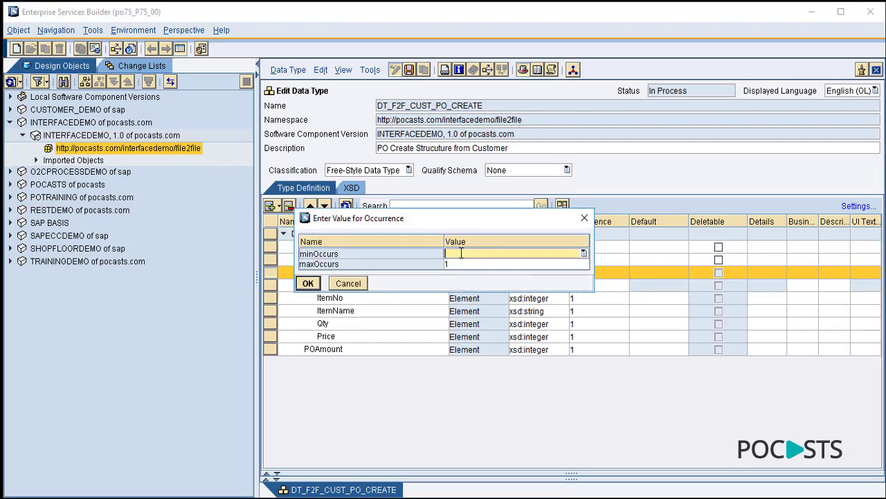
pyautogui.write('0')
pyautogui.click(308, 284)
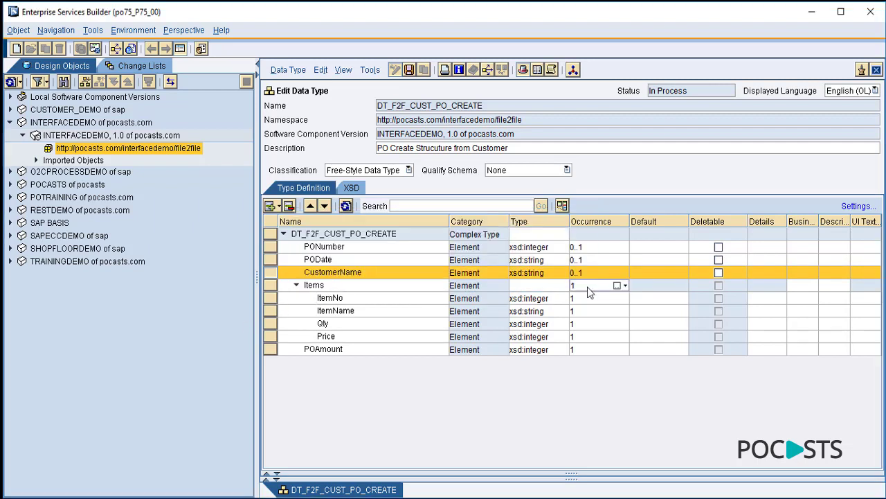
pyautogui.click(618, 286)
pyautogui.click(462, 264)
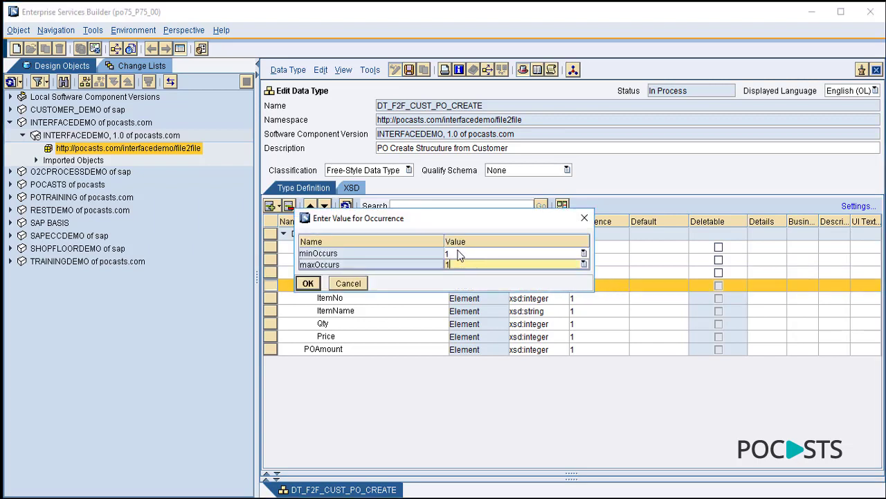
pyautogui.click(457, 253)
pyautogui.press('BackSpace')
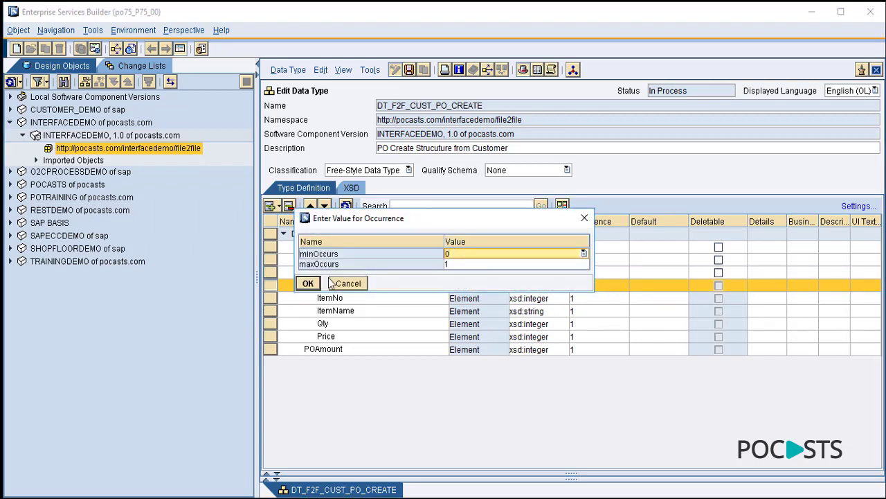
pyautogui.click(308, 283)
# - Change ItemNo and ItemName occurrences to 0..1 with minOccurs 0
pyautogui.click(606, 299)
pyautogui.click(617, 298)
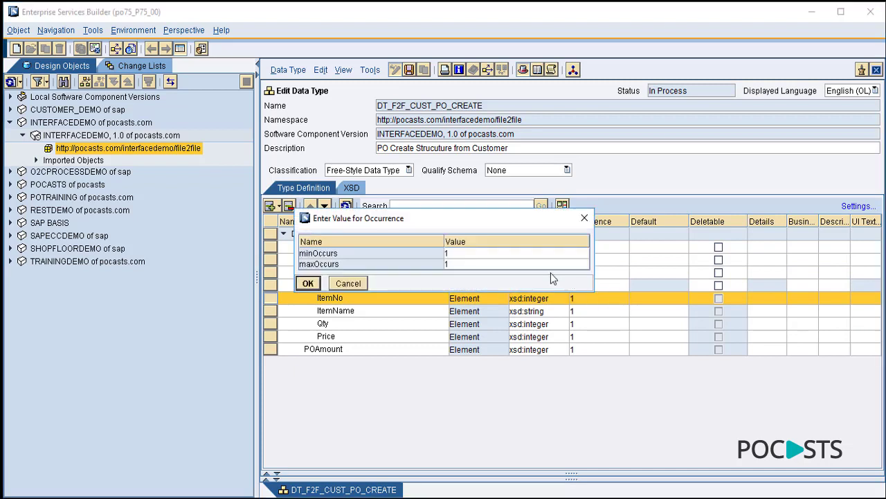
pyautogui.click(457, 254)
pyautogui.press('BackSpace')
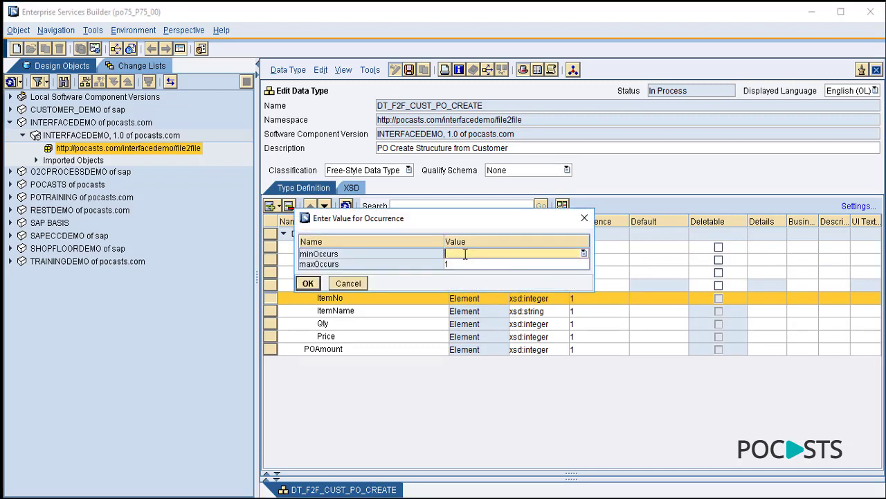
pyautogui.click(308, 283)
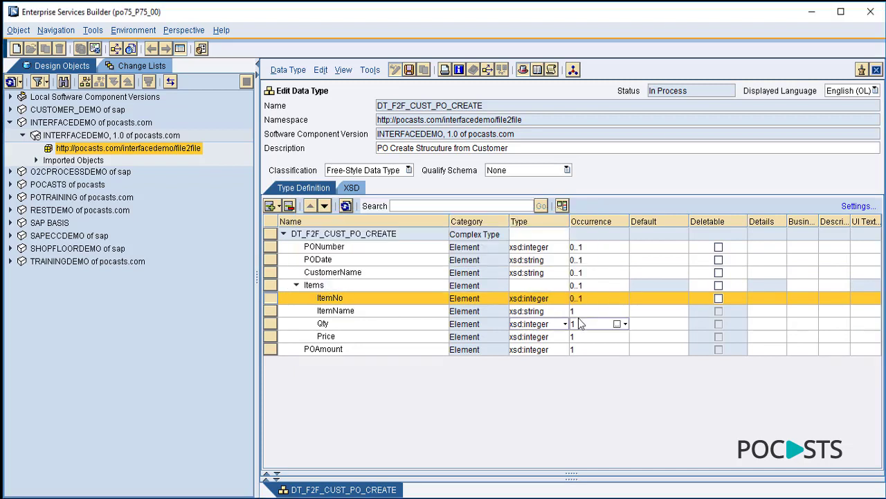
pyautogui.click(606, 312)
pyautogui.click(617, 311)
pyautogui.click(469, 254)
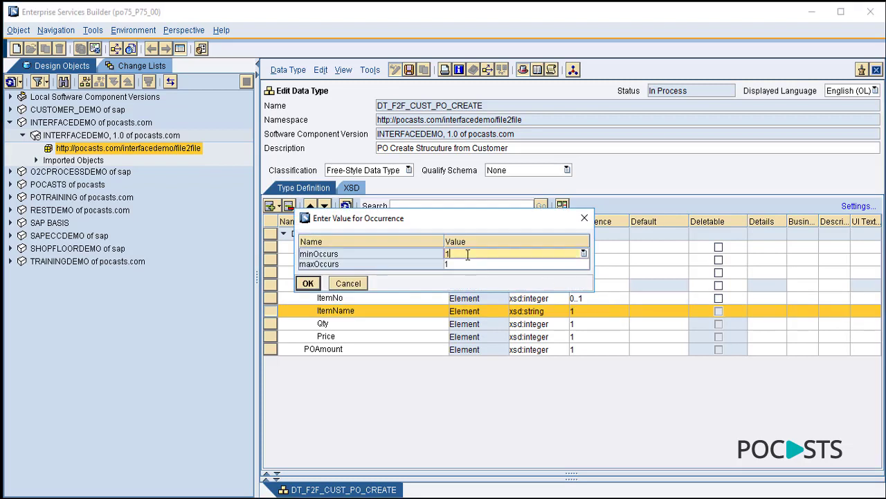
pyautogui.press('BackSpace')
pyautogui.write('0')
pyautogui.click(308, 283)
# - Set Qty, Price and POAmount occurrences to 0..1
pyautogui.click(607, 324)
pyautogui.click(619, 324)
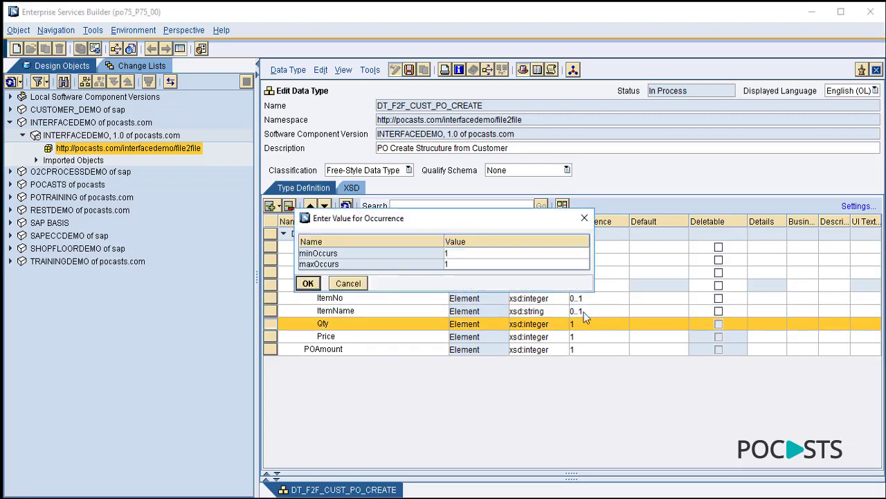
pyautogui.click(462, 254)
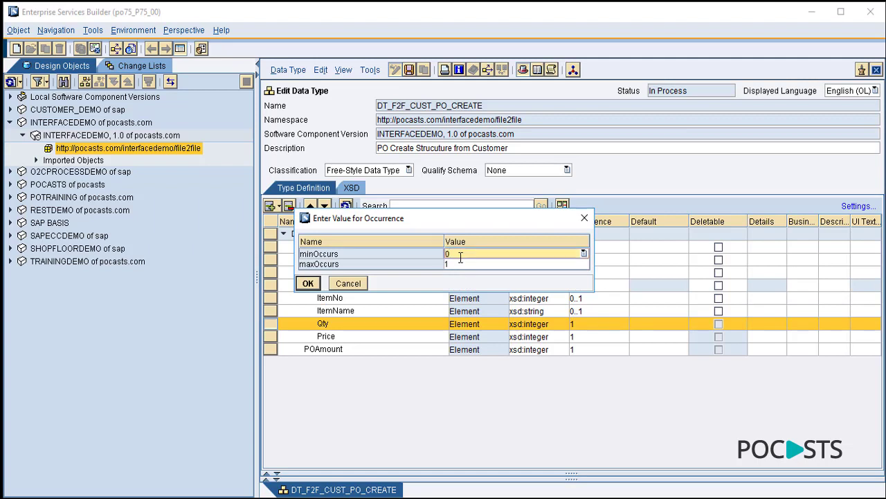
pyautogui.click(308, 283)
pyautogui.click(615, 336)
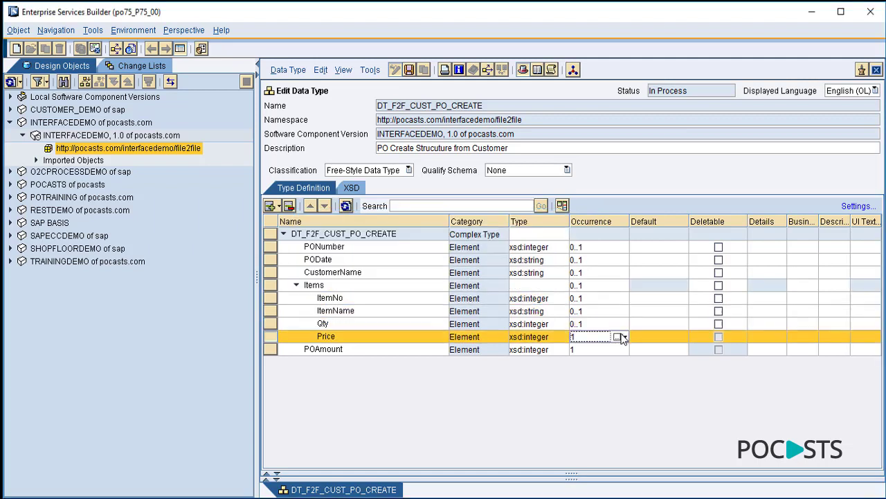
pyautogui.click(618, 337)
pyautogui.click(490, 254)
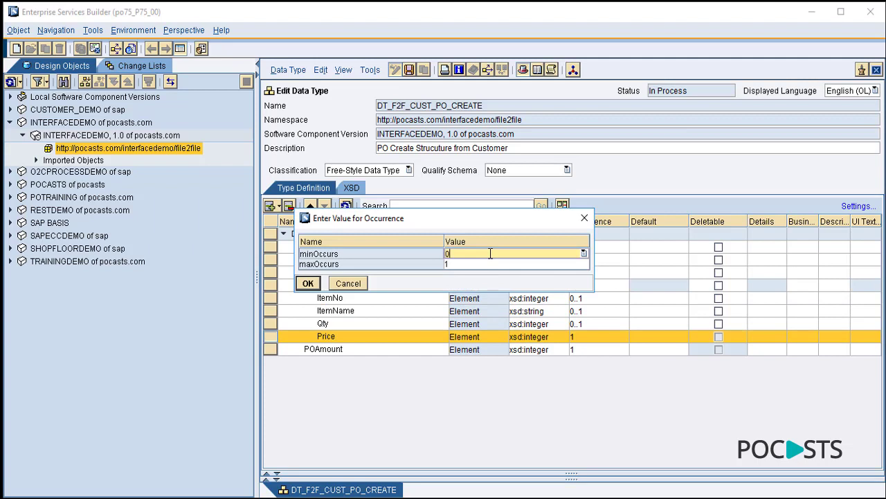
pyautogui.click(309, 283)
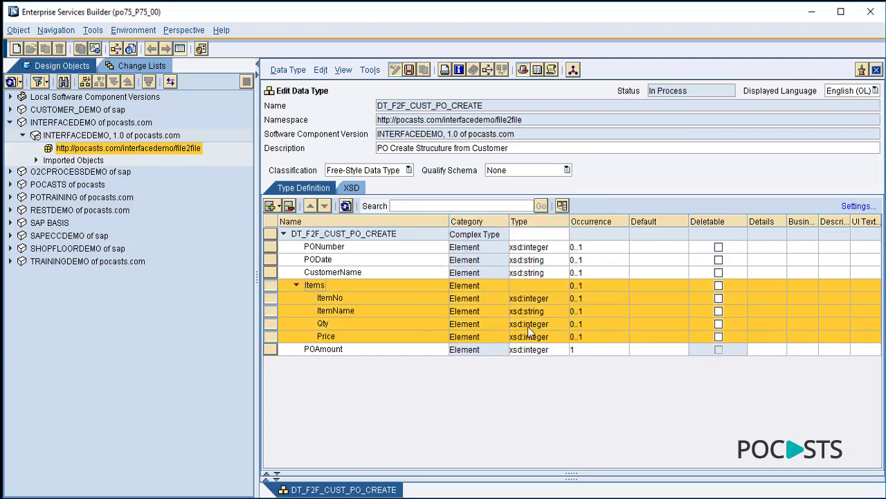
pyautogui.click(616, 351)
pyautogui.click(468, 254)
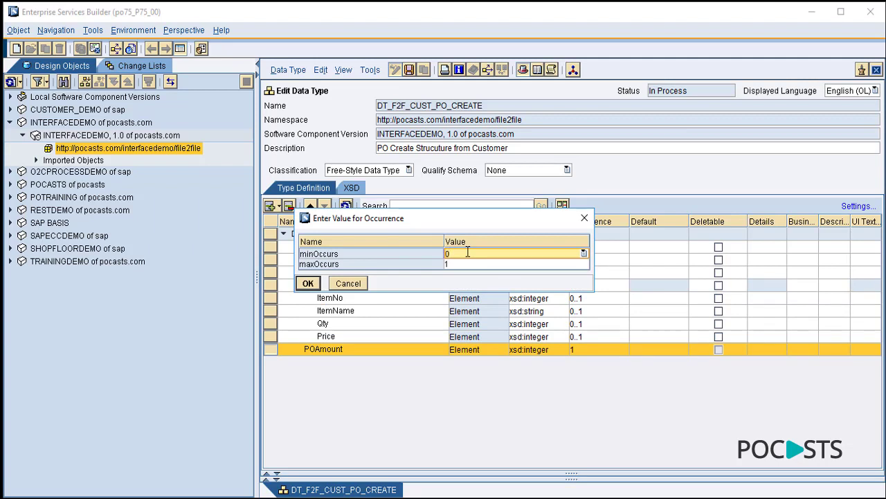
pyautogui.write('0')
pyautogui.click(309, 283)
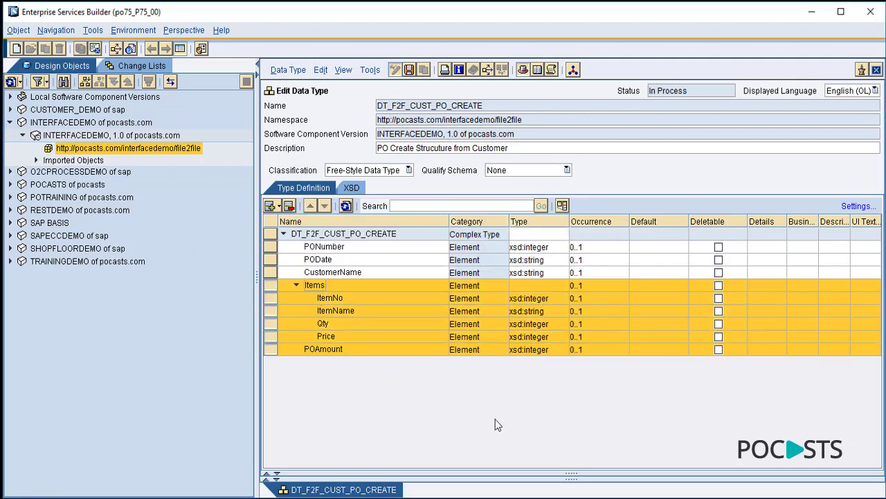
pyautogui.click(495, 419)
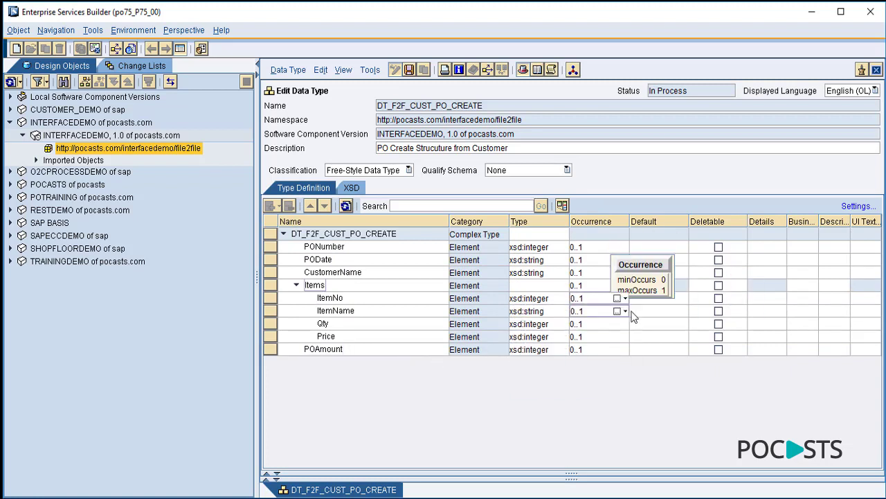
# - Save DT_F2F_CUST_PO_CREATE, show it in the Data Types folder, and close its editor
pyautogui.click(409, 69)
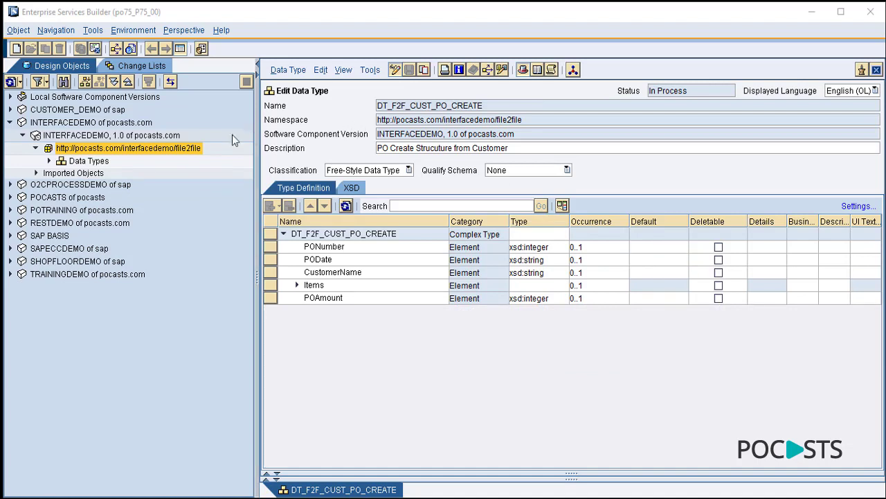
pyautogui.click(48, 161)
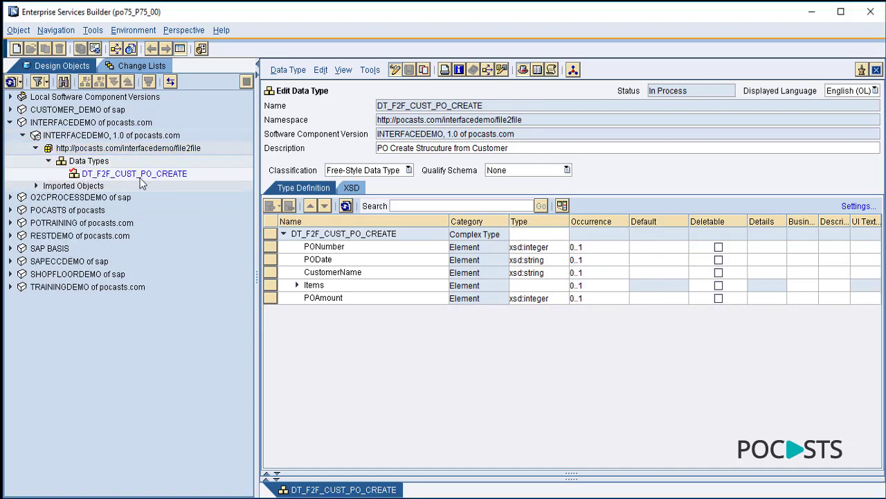
pyautogui.click(876, 70)
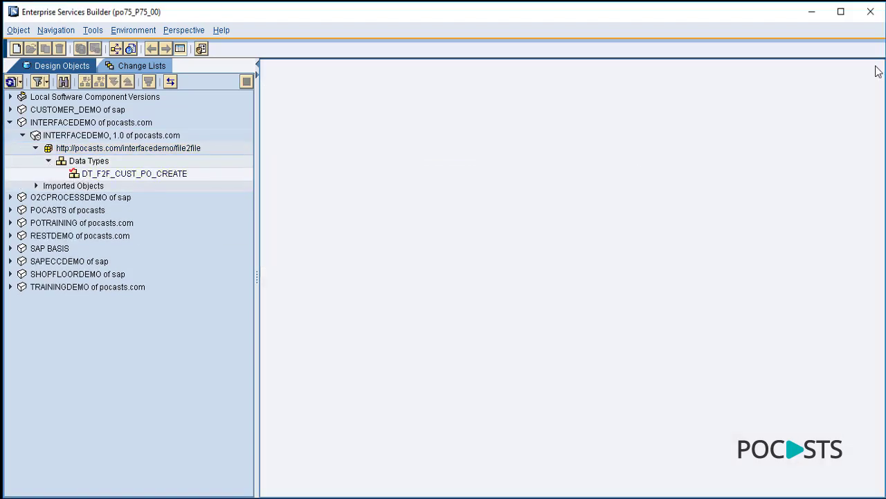
# - Copy DT_F2F_CUST_PO_CREATE as DT_F2F_POCASTS_PO_CREATE, replacing CUST with POCASTS in the name
pyautogui.rightClick(180, 178)
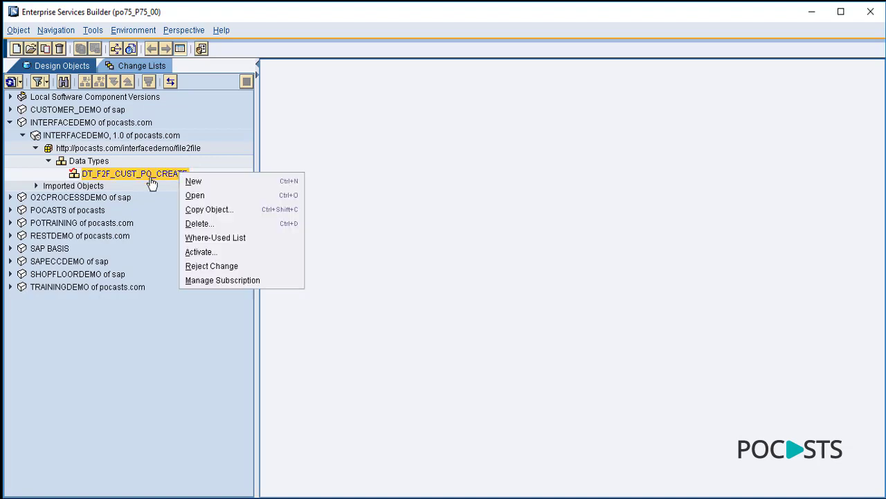
pyautogui.click(209, 209)
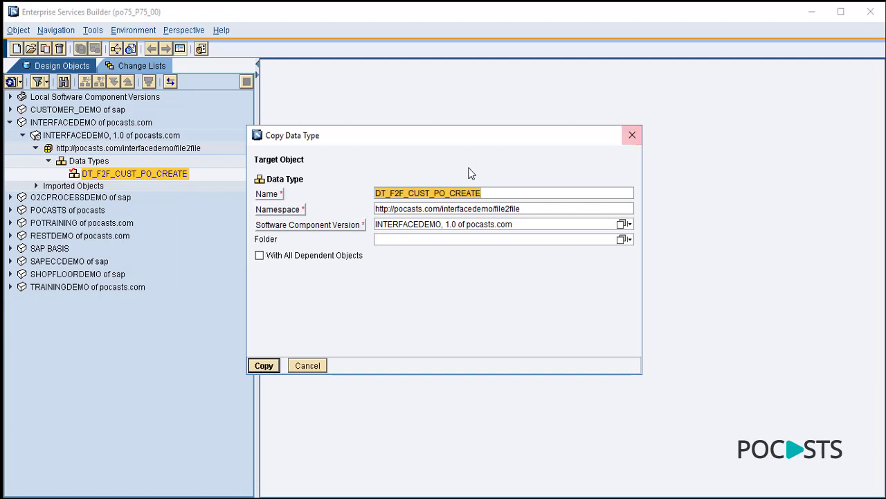
pyautogui.click(430, 193)
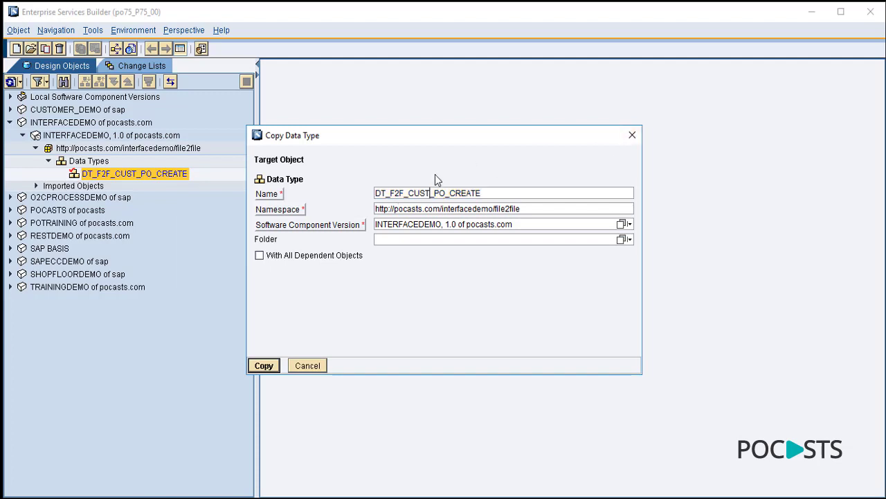
pyautogui.press('BackSpace')
pyautogui.press('BackSpace')
pyautogui.press('BackSpace')
pyautogui.press('BackSpace')
pyautogui.write('POCAS')
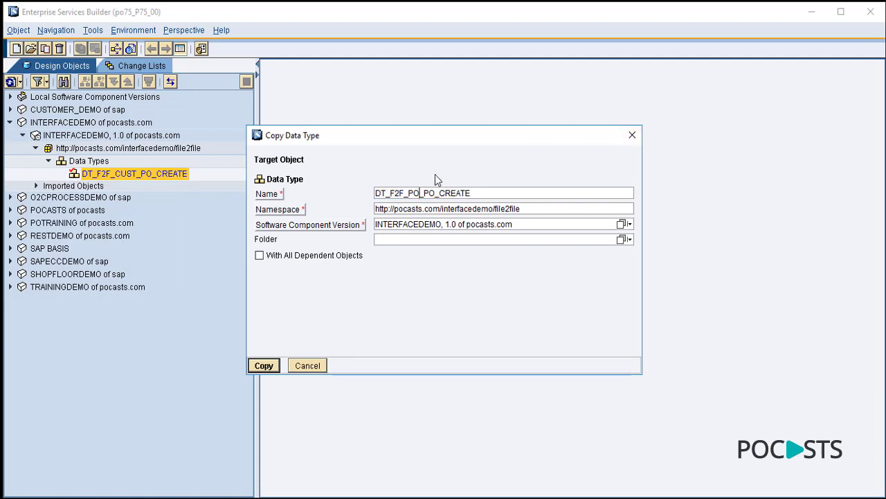
pyautogui.write('TS')
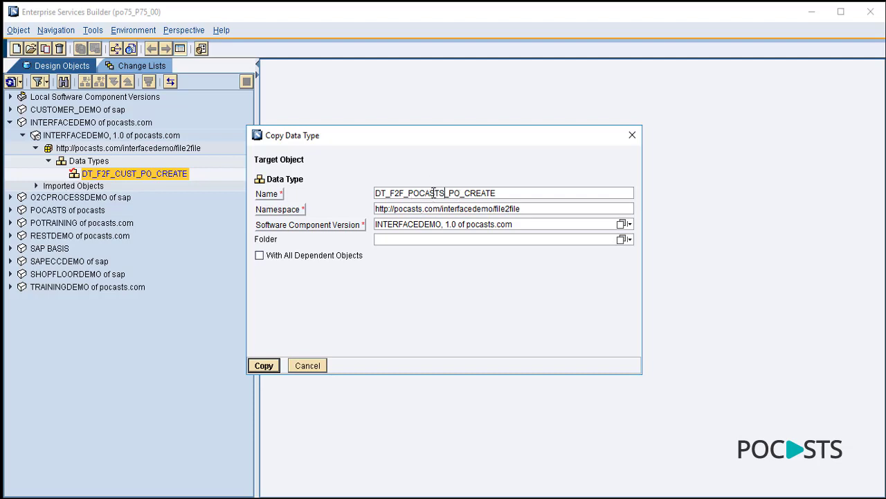
pyautogui.click(261, 369)
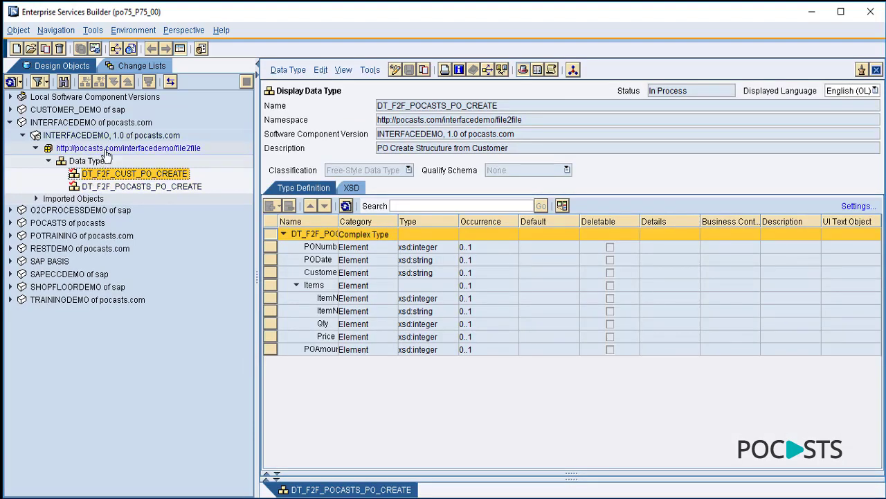
# - Put DT_F2F_POCASTS_PO_CREATE in edit mode and change its description to 'PO Create Strucuture of POCasts'
pyautogui.moveTo(337, 225); pyautogui.dragTo(433, 229)
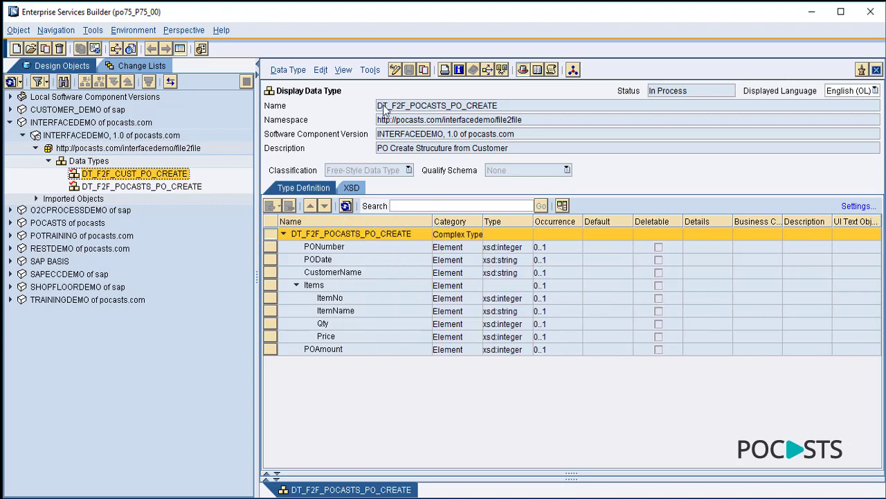
pyautogui.click(393, 68)
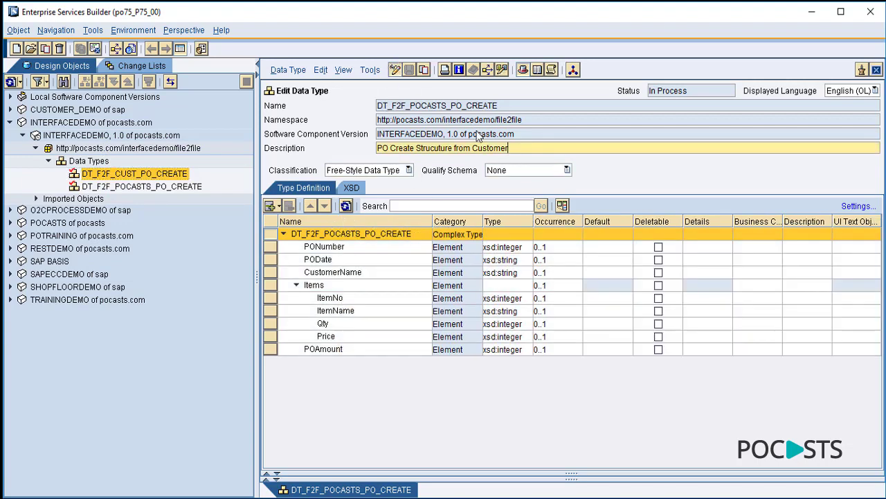
pyautogui.press('BackSpace')
pyautogui.press('BackSpace')
pyautogui.press('BackSpace')
pyautogui.press('BackSpace')
pyautogui.press('BackSpace')
pyautogui.press('BackSpace')
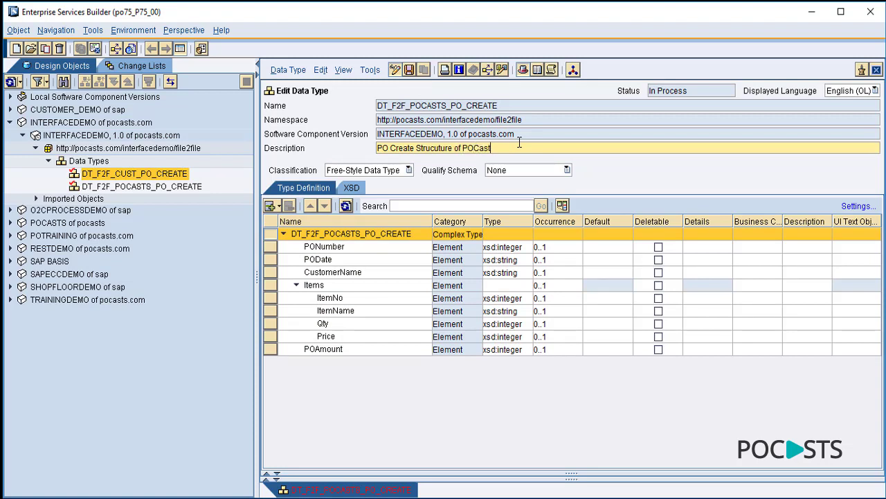
pyautogui.click(271, 273)
# - Insert a new element named CreationDate below CustomerName
pyautogui.click(279, 206)
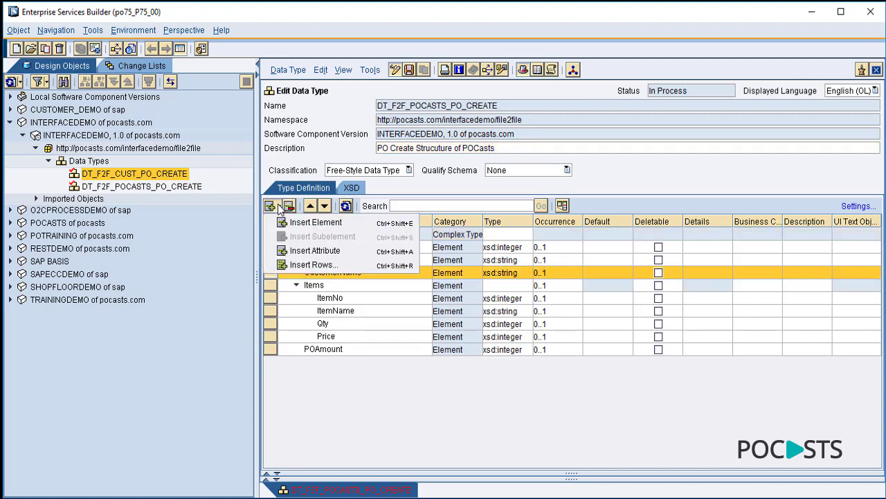
pyautogui.click(315, 222)
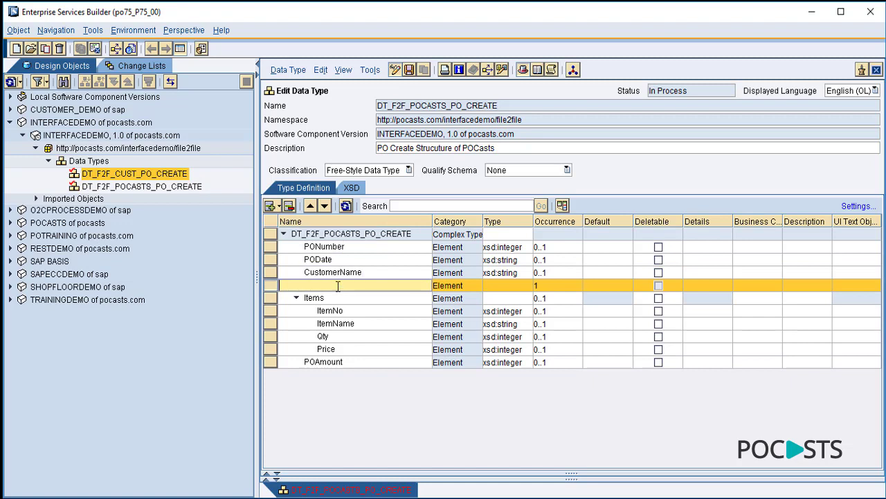
pyautogui.write('CreatiobnnDate')
pyautogui.press('Return')
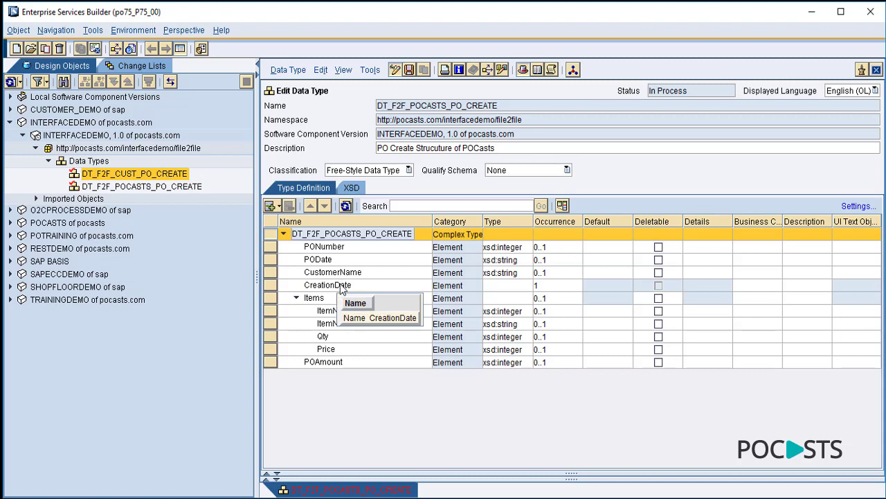
# - Add another empty element below CreationDate and begin naming it
pyautogui.click(341, 287)
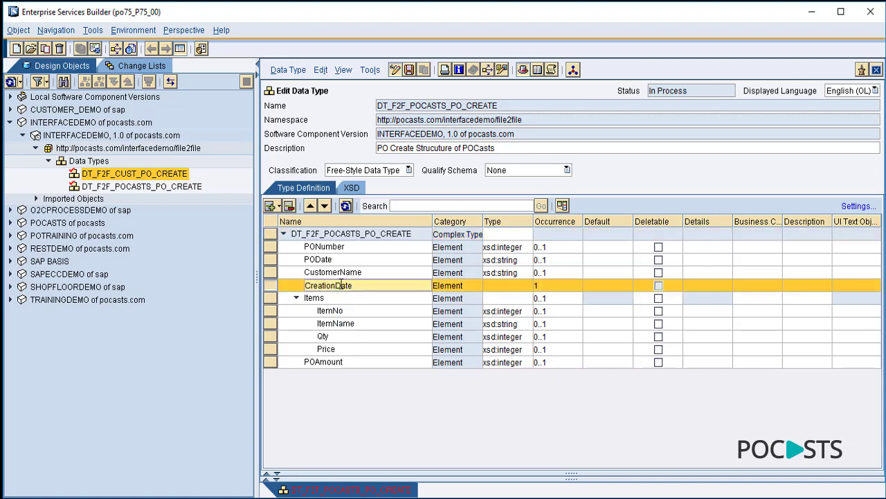
pyautogui.click(279, 206)
pyautogui.click(299, 224)
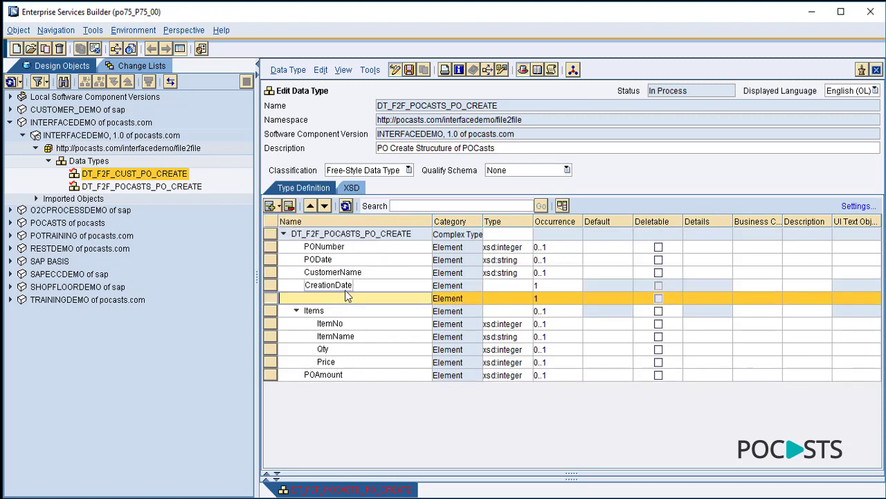
pyautogui.click(342, 297)
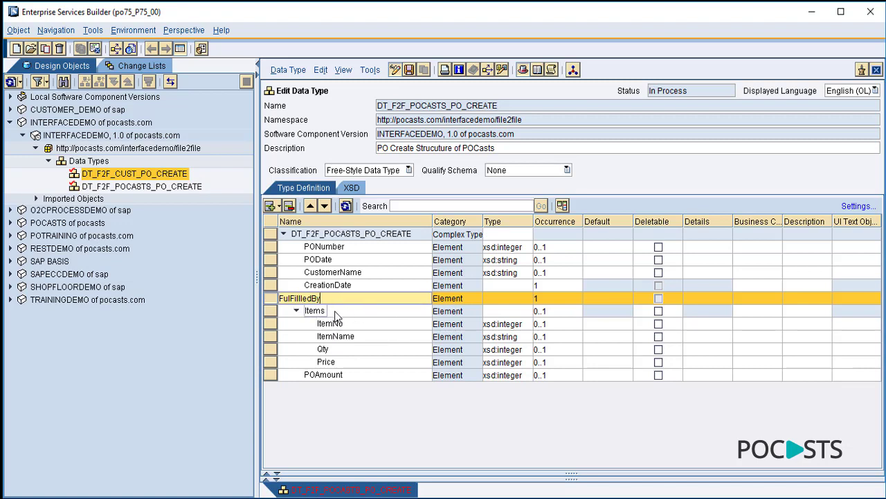
# - Set the CreationDate and FulFilledBy element types to xsd:string
pyautogui.click(409, 70)
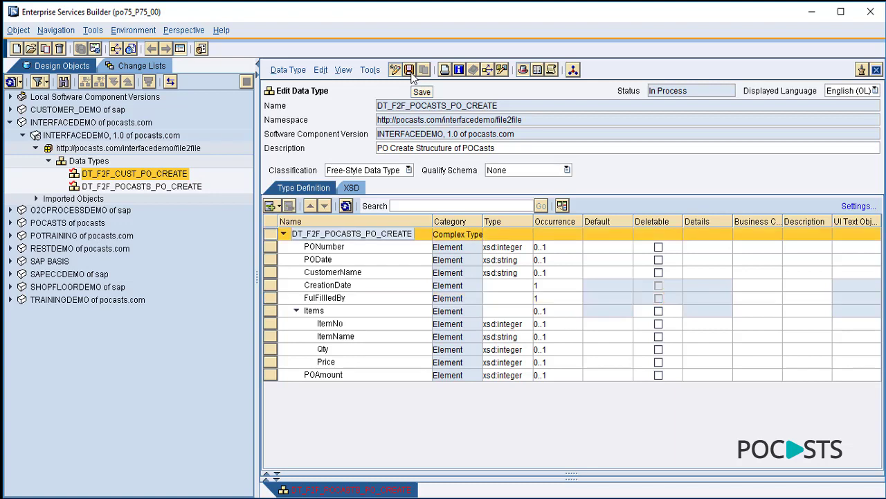
pyautogui.click(530, 286)
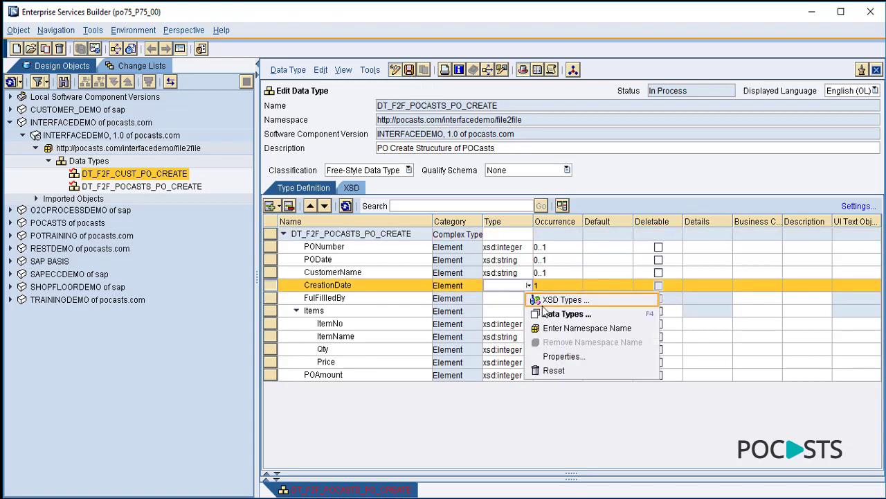
pyautogui.click(542, 305)
pyautogui.click(534, 296)
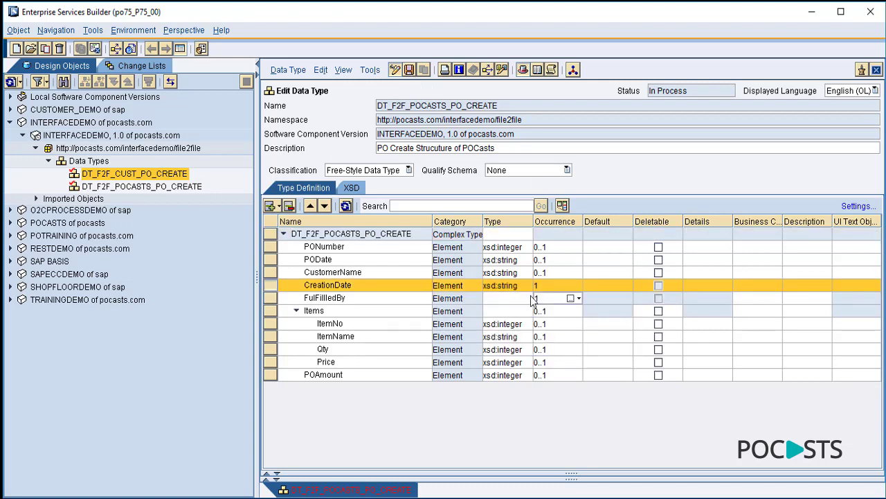
pyautogui.click(531, 298)
pyautogui.click(588, 311)
pyautogui.click(543, 309)
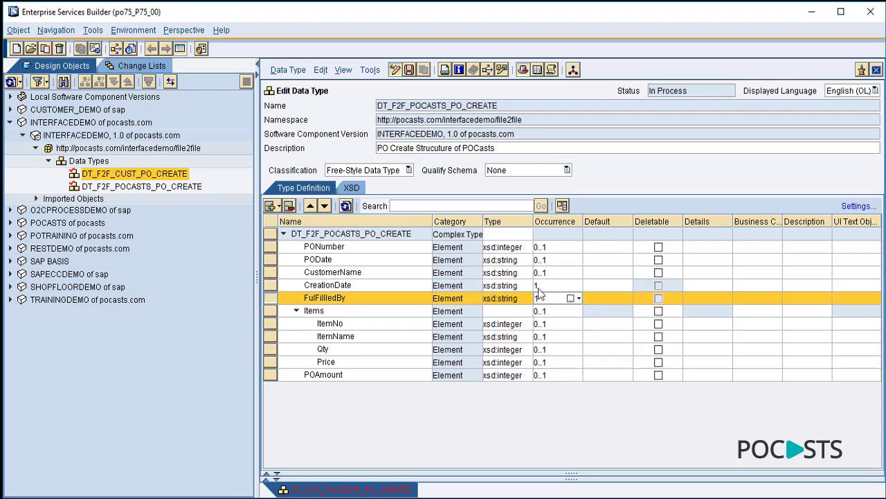
# - Give CreationDate and FulFilledBy minOccurs 0 (occurrence 0..1), then save and close the data type
pyautogui.click(572, 290)
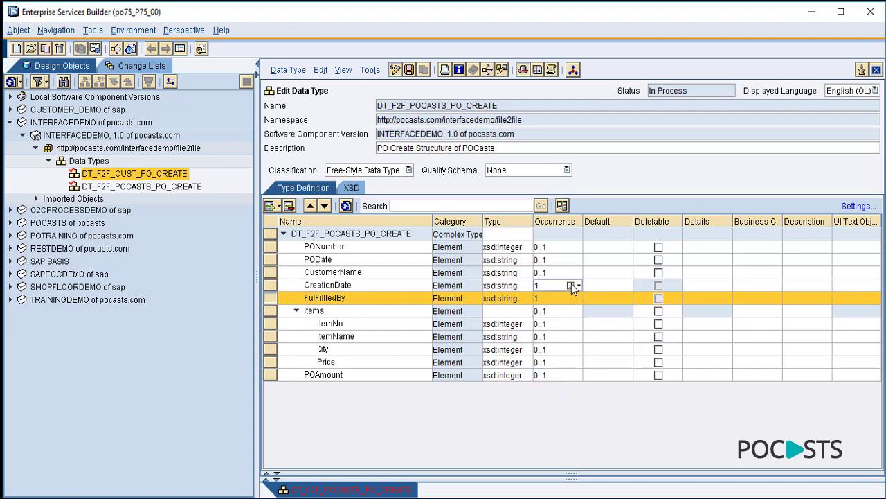
pyautogui.click(570, 285)
pyautogui.click(479, 253)
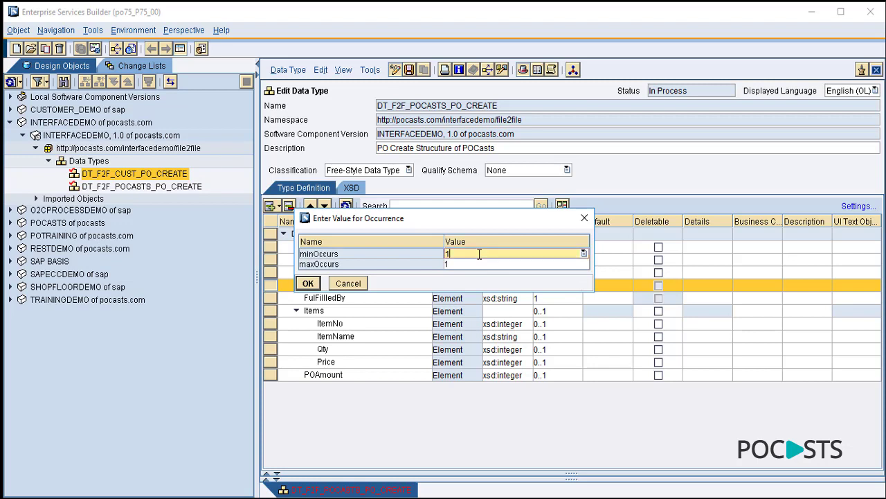
pyautogui.write('0')
pyautogui.click(308, 284)
pyautogui.click(570, 298)
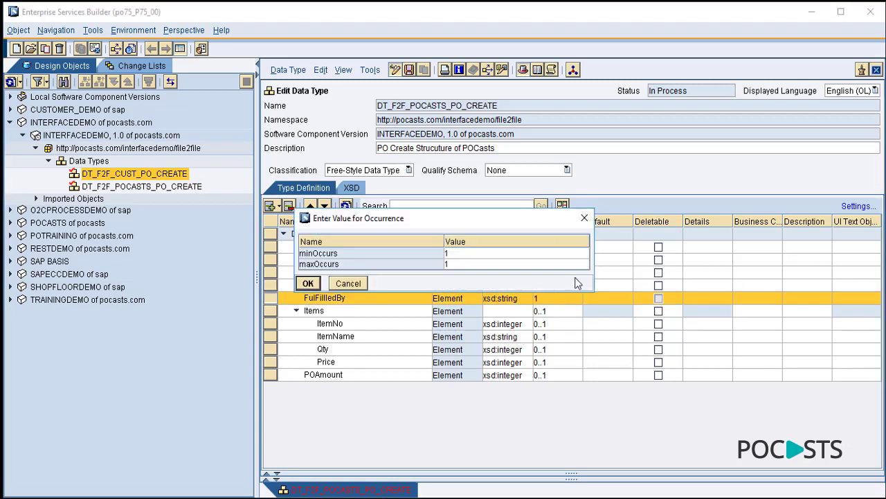
pyautogui.click(538, 255)
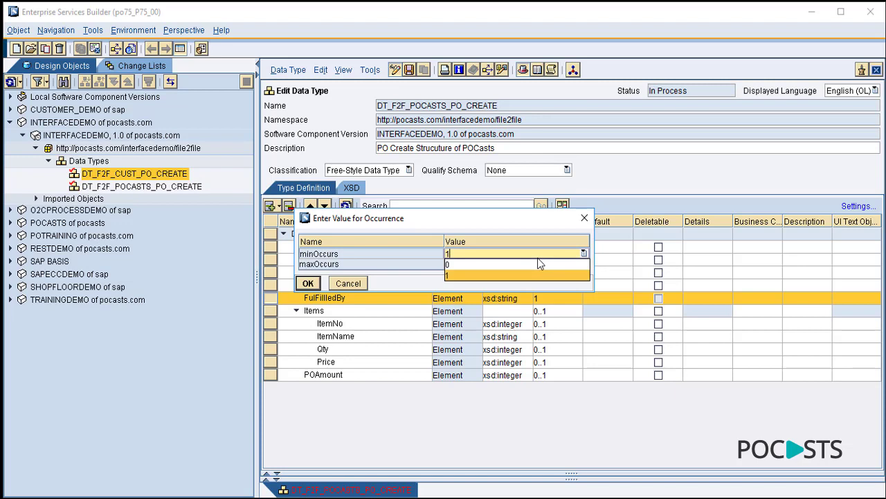
pyautogui.click(457, 264)
pyautogui.click(309, 283)
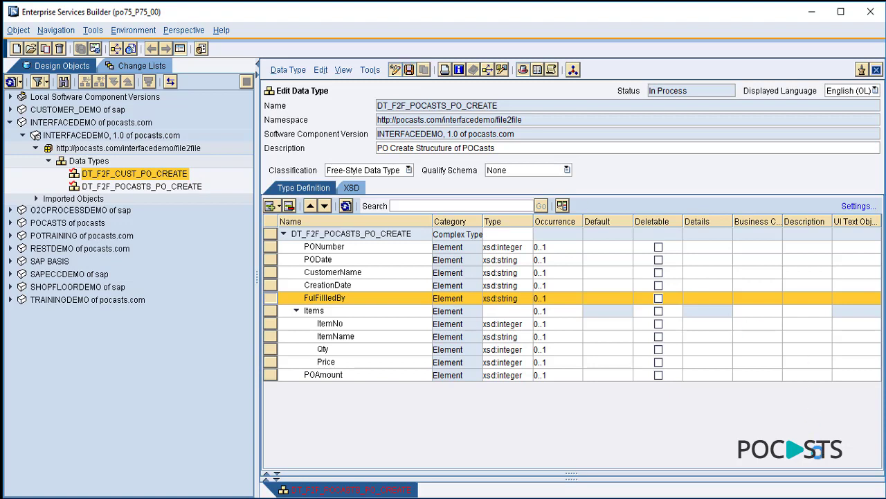
pyautogui.click(408, 69)
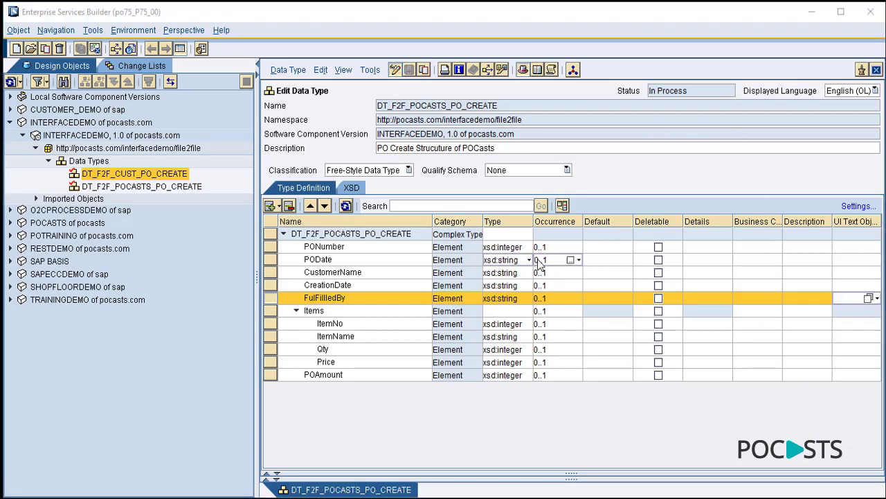
pyautogui.click(876, 70)
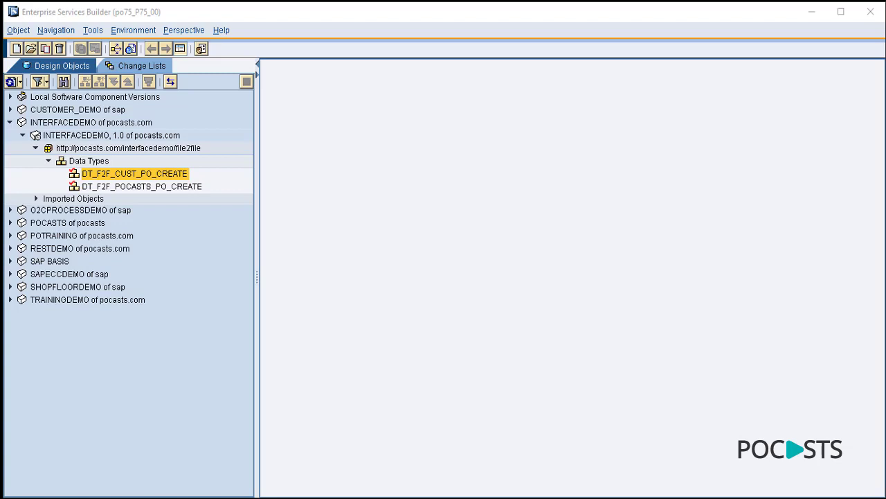
# - Create message type MT_F2F_CUST_PO_CREATE in the file2file namespace
pyautogui.click(160, 148)
pyautogui.rightClick(159, 147)
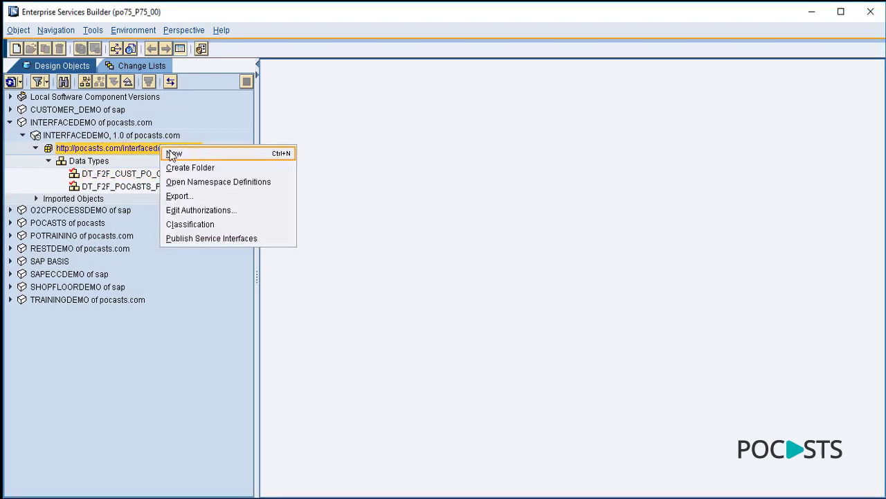
pyautogui.click(173, 154)
pyautogui.click(166, 95)
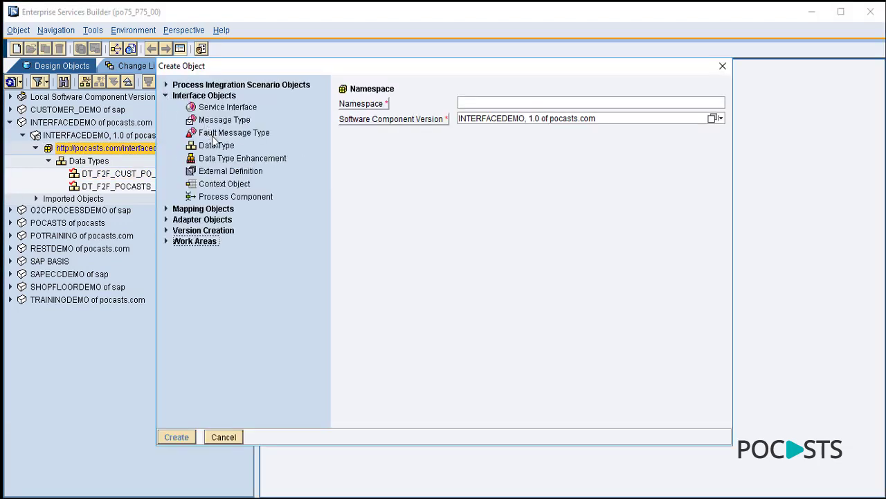
pyautogui.click(224, 121)
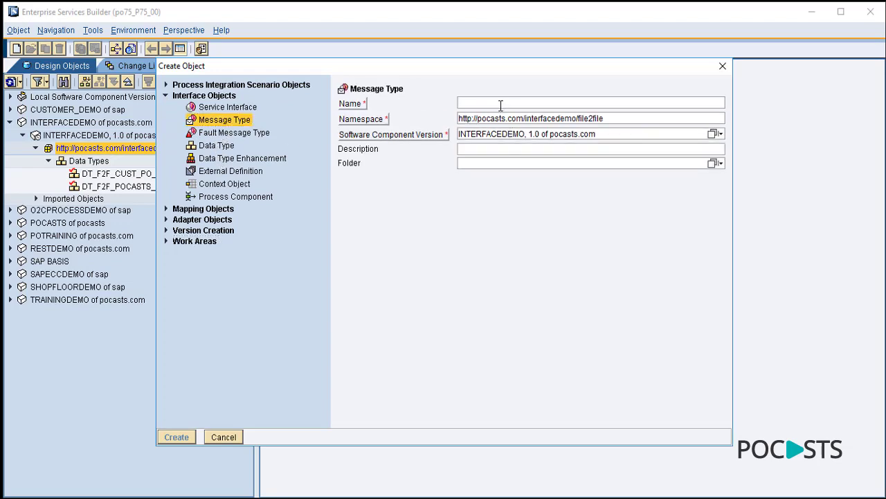
pyautogui.click(501, 103)
pyautogui.write('MT_F2F_CUST_PO_CREATE')
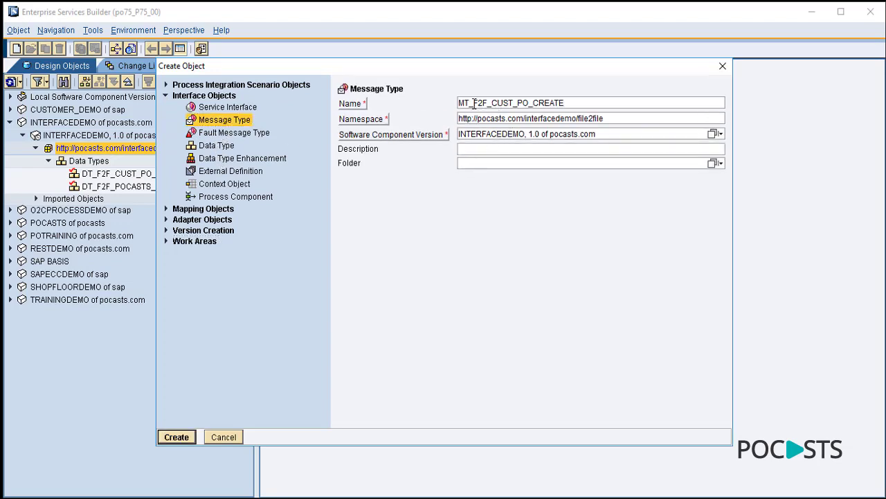
pyautogui.moveTo(480, 103); pyautogui.dragTo(511, 102)
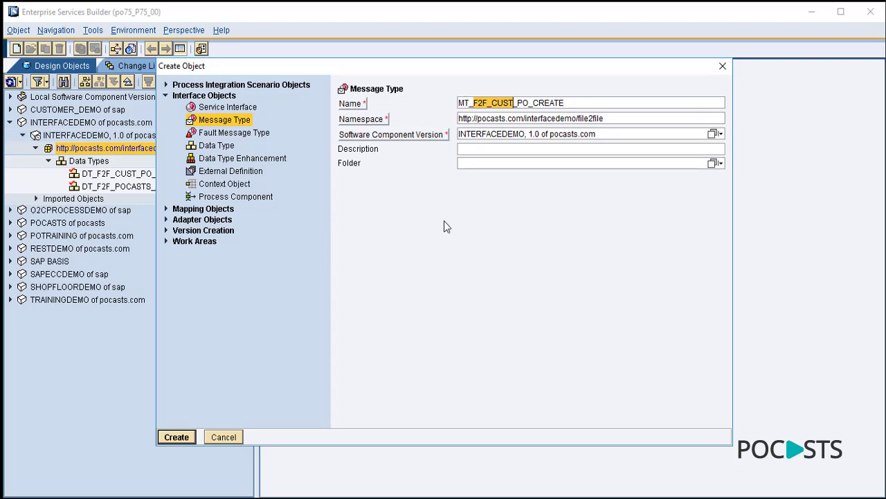
pyautogui.click(177, 437)
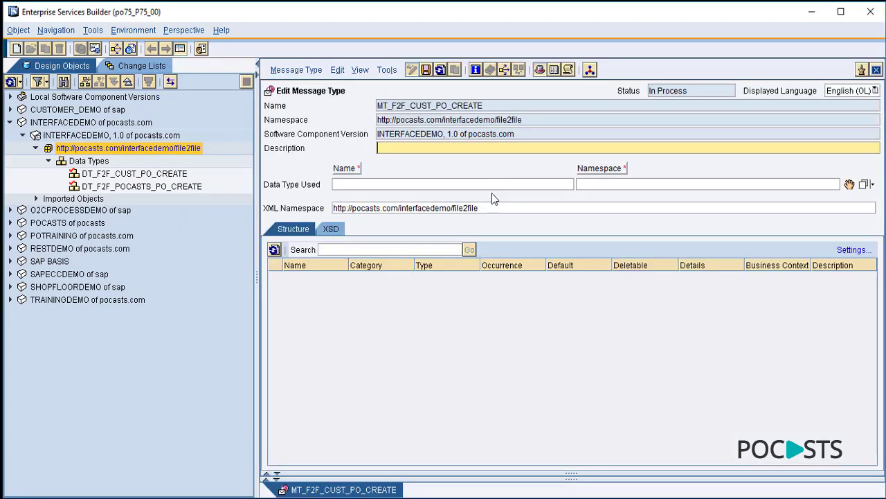
# - Use DT_F2F_CUST_PO_CREATE as its data type and save it on closing
pyautogui.moveTo(174, 174); pyautogui.dragTo(350, 177)
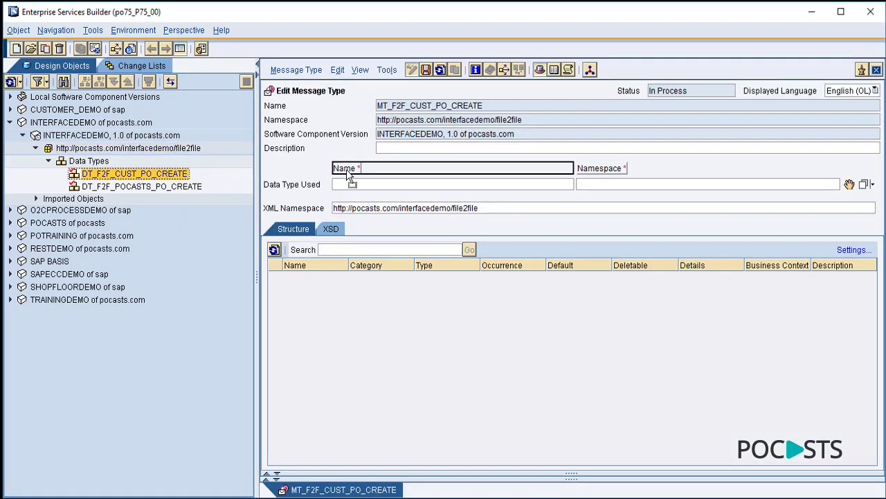
pyautogui.moveTo(347, 169); pyautogui.dragTo(405, 188)
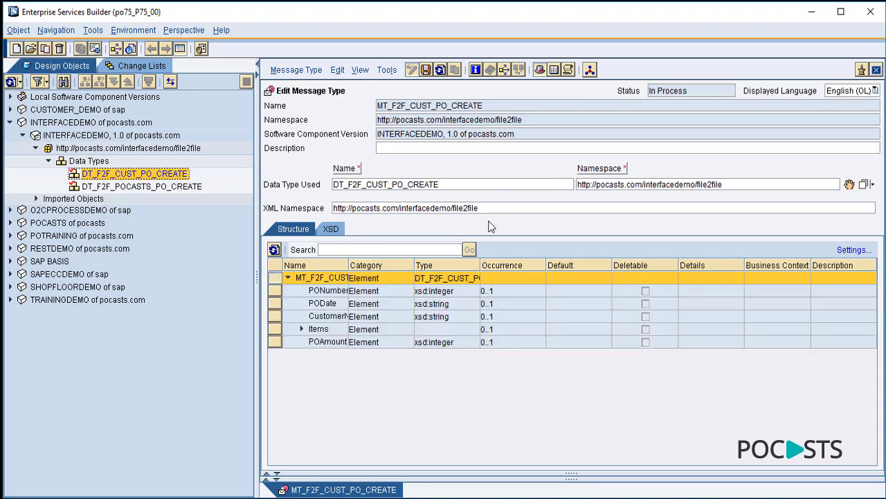
pyautogui.click(876, 70)
pyautogui.click(325, 308)
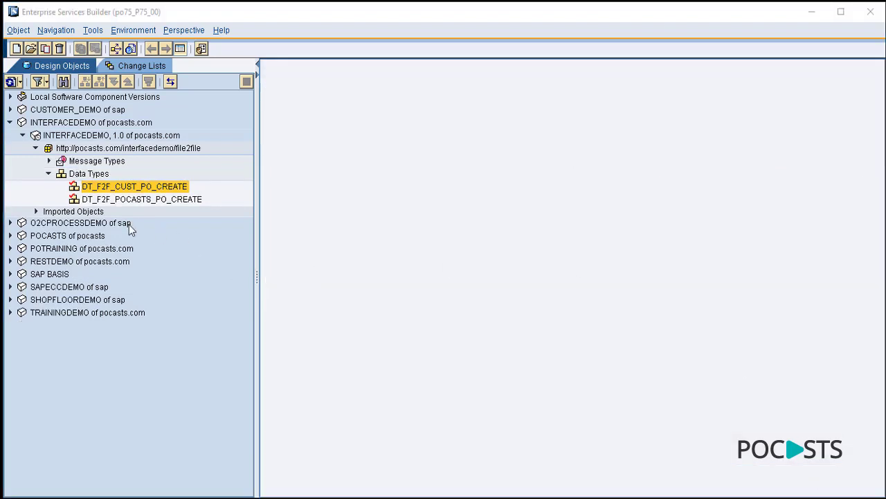
# - Create message type MT_F2F_POCASTS_PO_CREATE in the Message Types folder
pyautogui.click(115, 162)
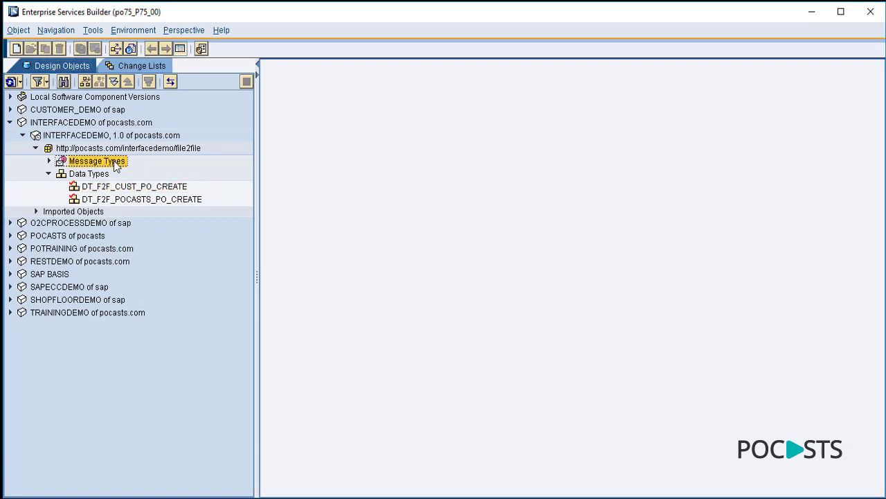
pyautogui.rightClick(114, 160)
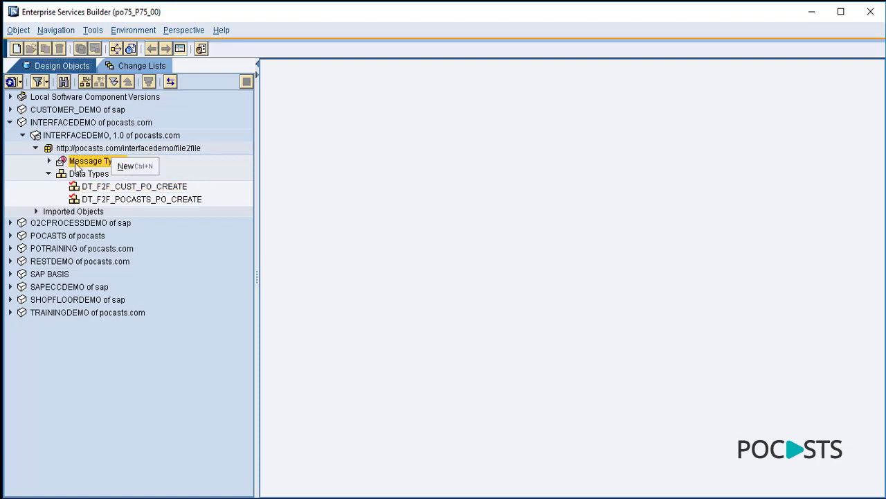
pyautogui.click(133, 167)
pyautogui.click(493, 102)
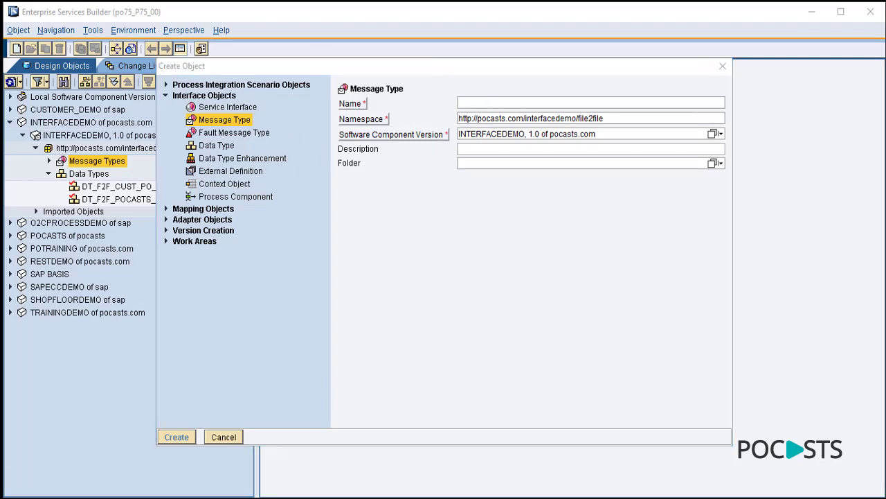
pyautogui.click(480, 103)
pyautogui.write('MT_F2F_POCASTS_PO_CREATE')
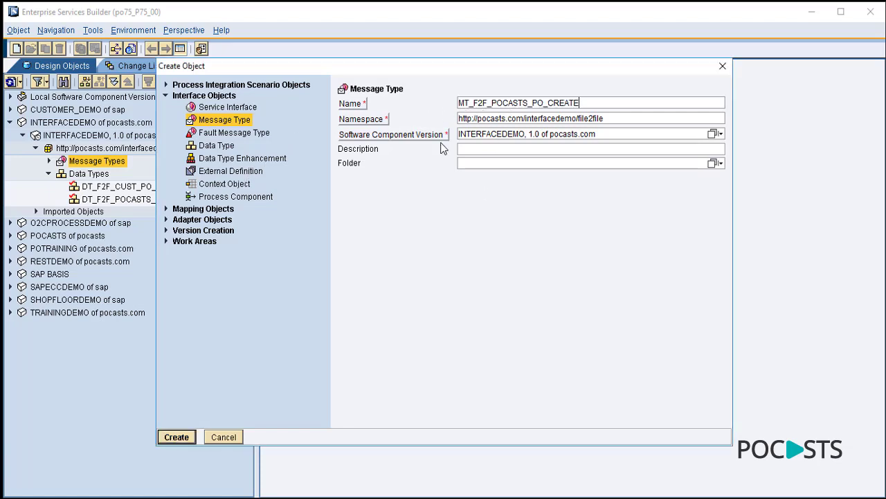
pyautogui.click(191, 435)
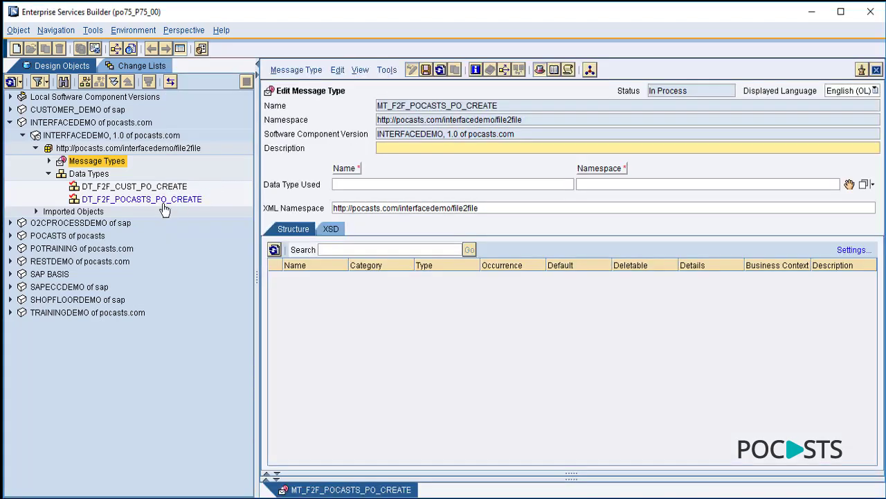
# - Use DT_F2F_POCASTS_PO_CREATE as its data type, save it, and expand Message Types
pyautogui.moveTo(323, 182); pyautogui.dragTo(352, 177)
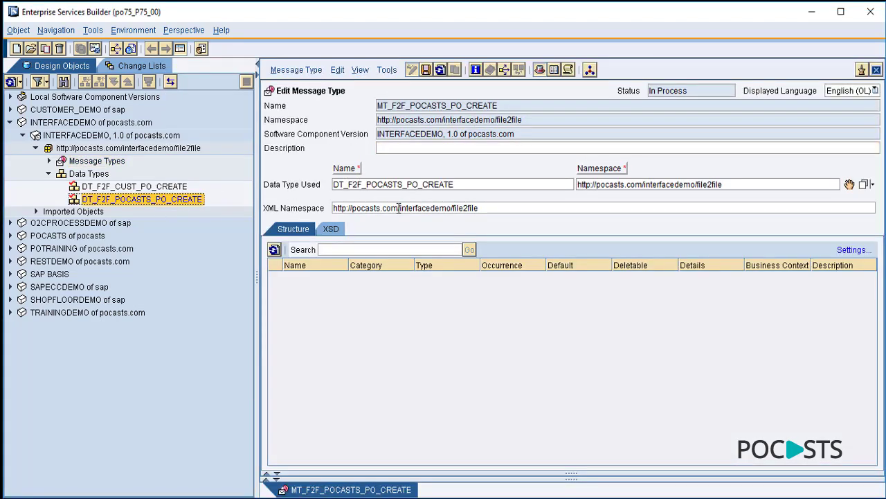
pyautogui.click(876, 70)
pyautogui.click(334, 305)
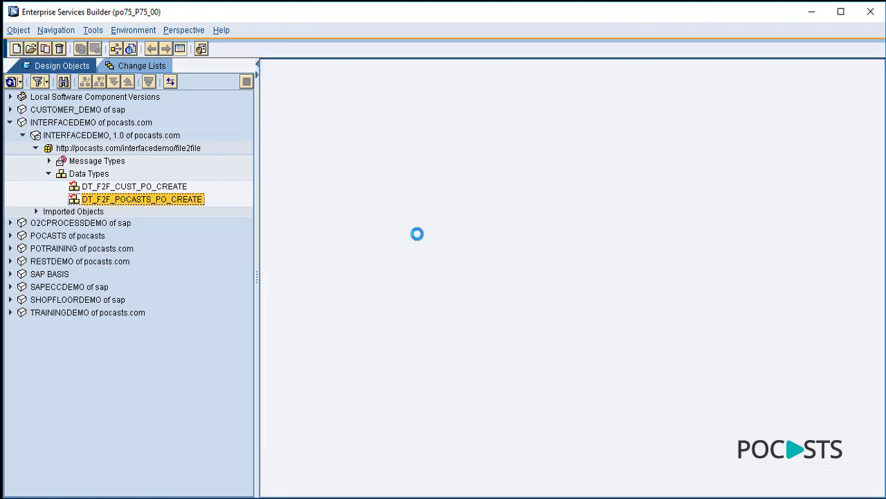
pyautogui.click(49, 161)
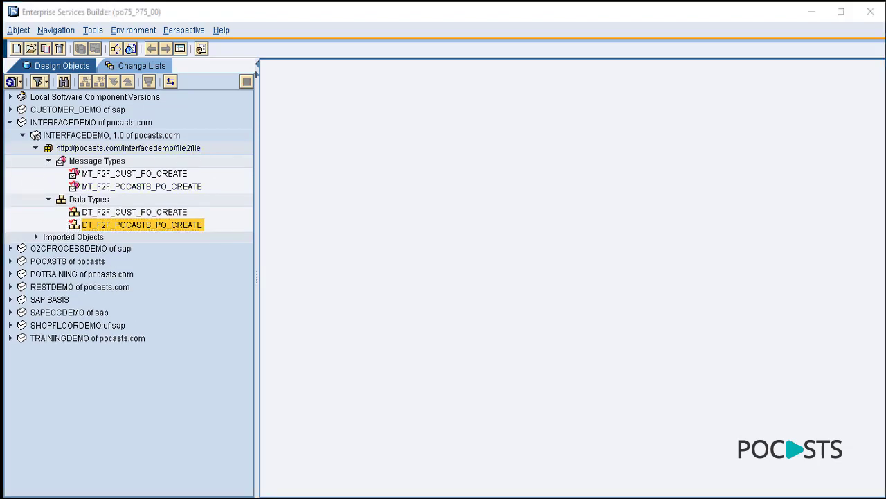
# - Create outbound service interface SI_OUT_F2F_CUST_PO_CREATE in the file2file namespace
pyautogui.rightClick(186, 149)
pyautogui.click(201, 154)
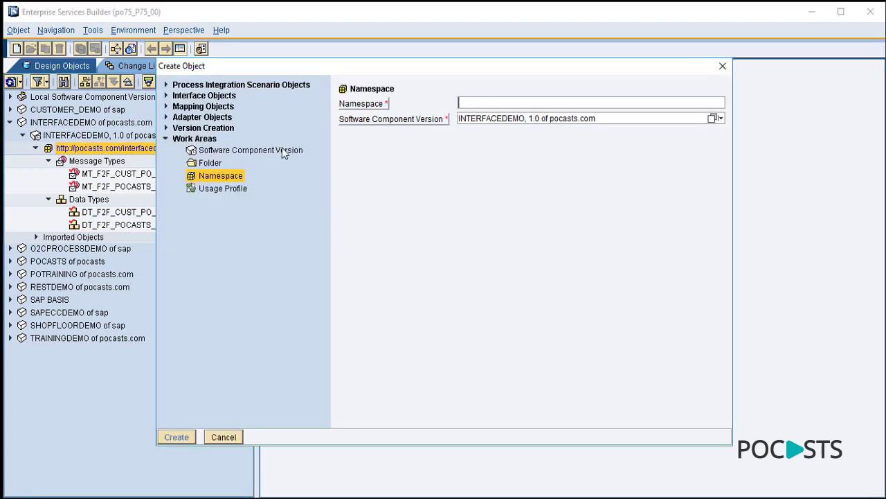
pyautogui.click(166, 96)
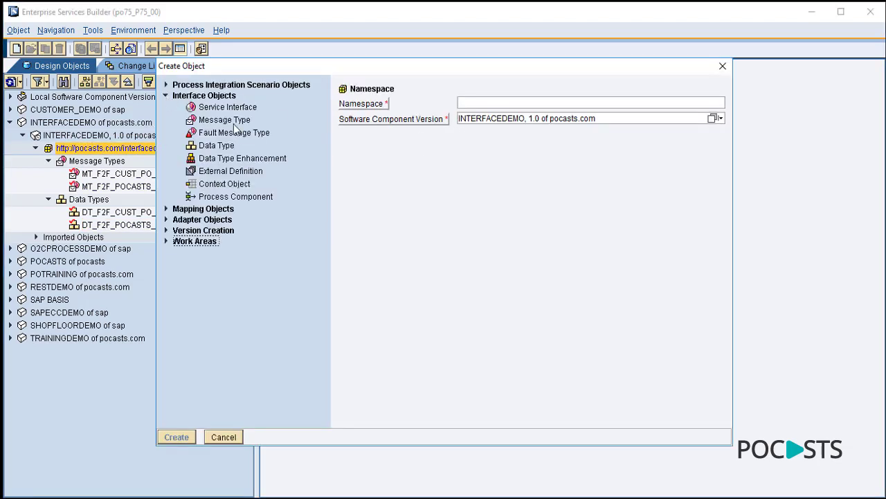
pyautogui.click(231, 109)
pyautogui.write('SI_OUT_F2F_CUST_PO_CREATE')
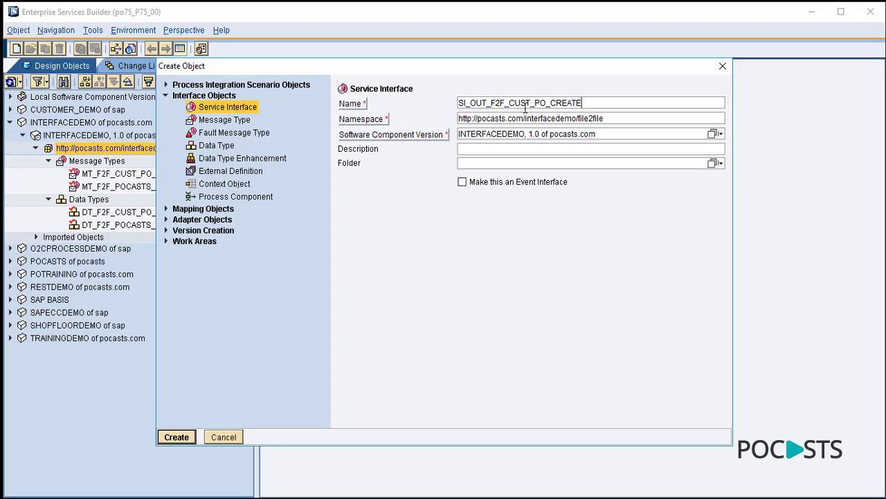
pyautogui.click(175, 439)
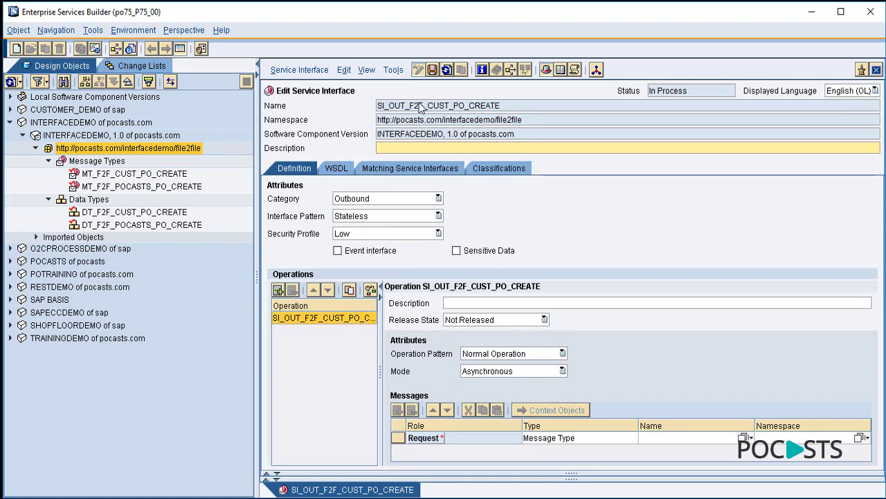
# - Set MT_F2F_CUST_PO_CREATE as its request message and save the interface
pyautogui.click(142, 174)
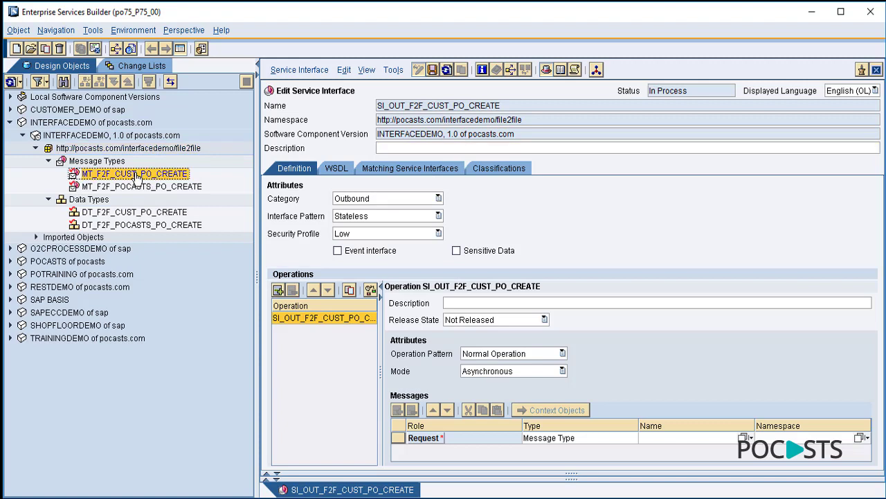
pyautogui.moveTo(137, 179); pyautogui.dragTo(653, 440)
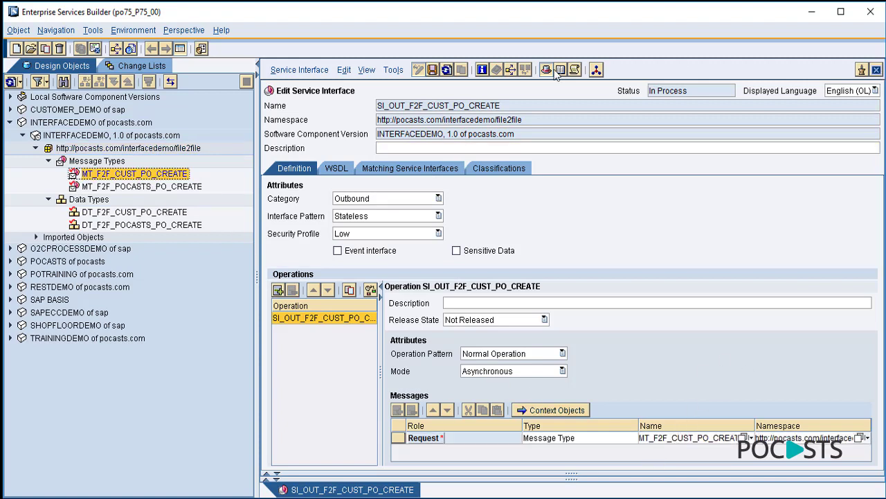
pyautogui.click(876, 71)
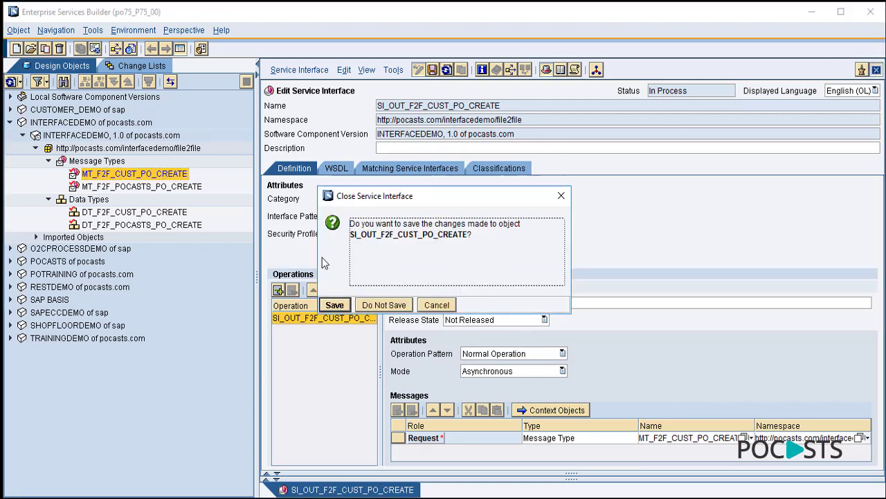
pyautogui.click(330, 304)
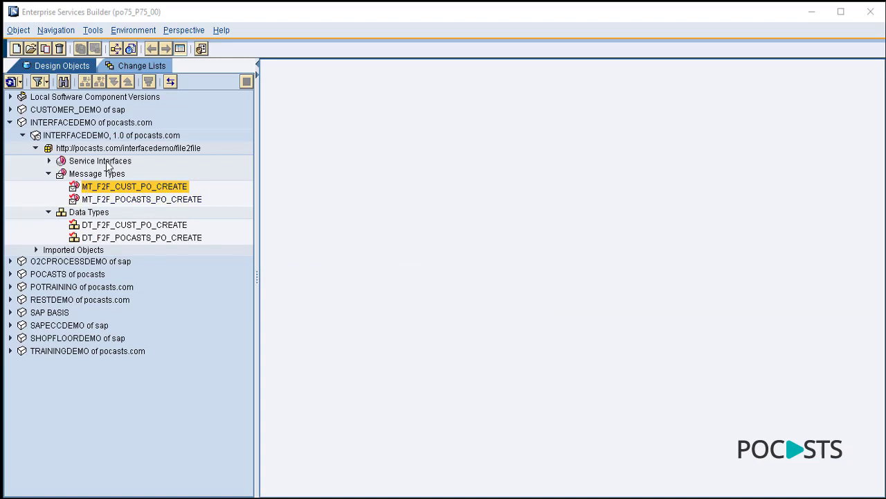
# - Create service interface SI_IN_F2F_POCASTS_PO_CREATE with category Inbound
pyautogui.click(104, 161)
pyautogui.rightClick(107, 163)
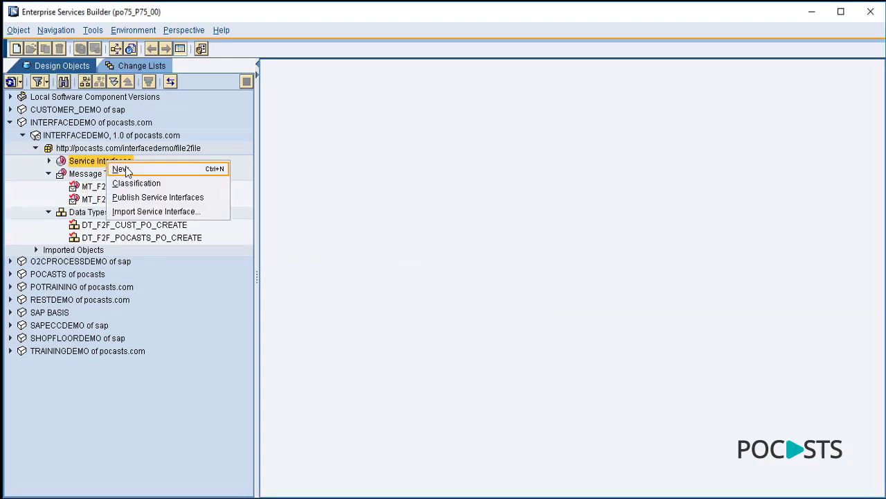
pyautogui.click(121, 169)
pyautogui.write('SI_IN_F2F_POCASTS_PO_CREATE')
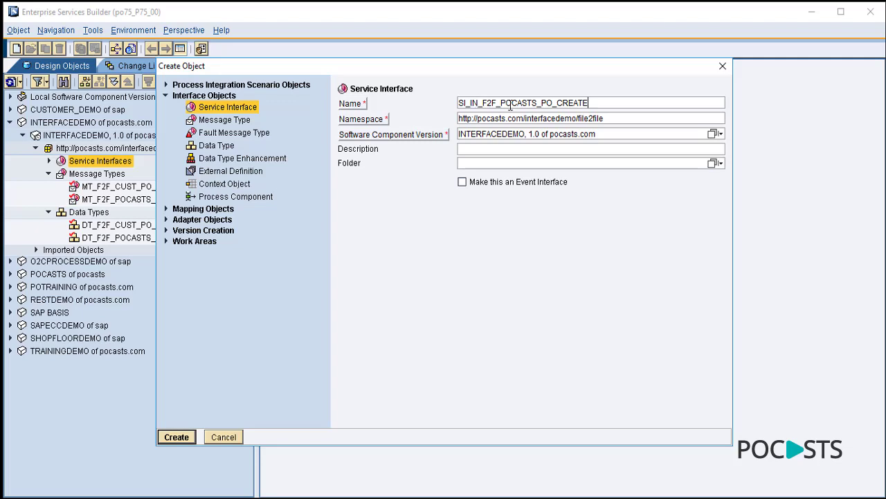
pyautogui.click(194, 439)
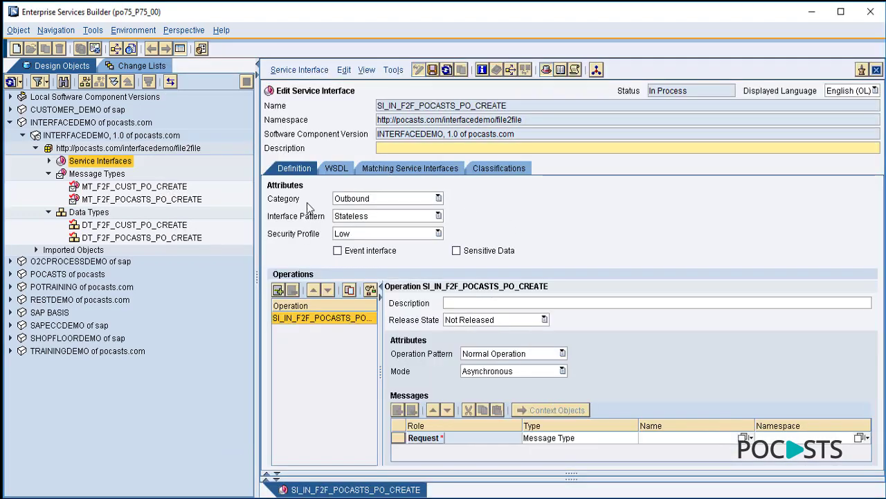
pyautogui.click(352, 203)
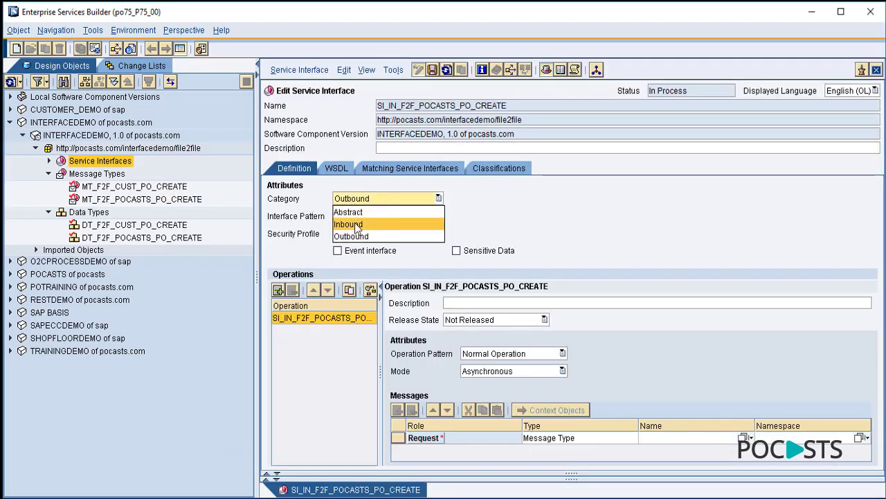
pyautogui.click(356, 225)
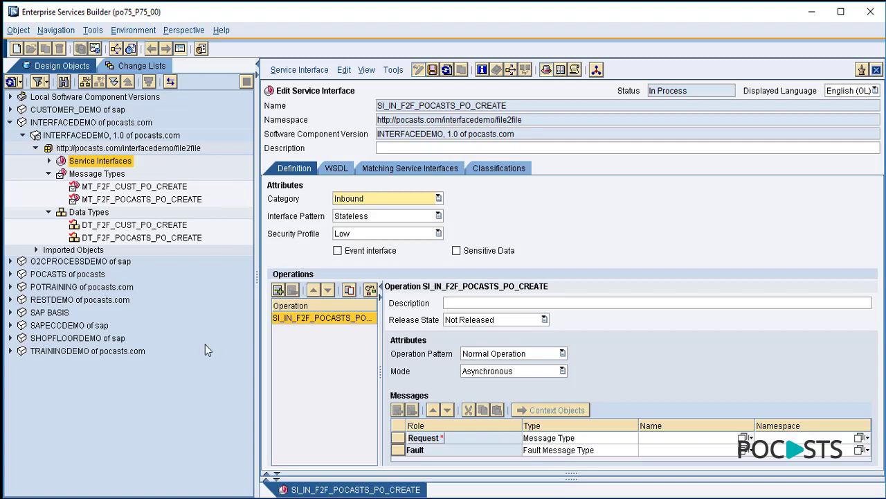
# - Set MT_F2F_POCASTS_PO_CREATE as its request message and save the interface
pyautogui.click(125, 200)
pyautogui.moveTo(123, 205); pyautogui.dragTo(637, 443)
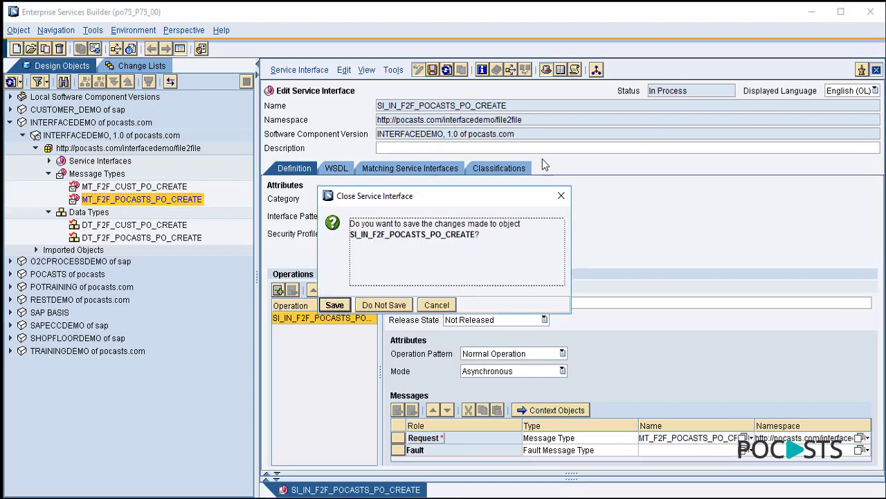
pyautogui.click(876, 70)
pyautogui.click(336, 306)
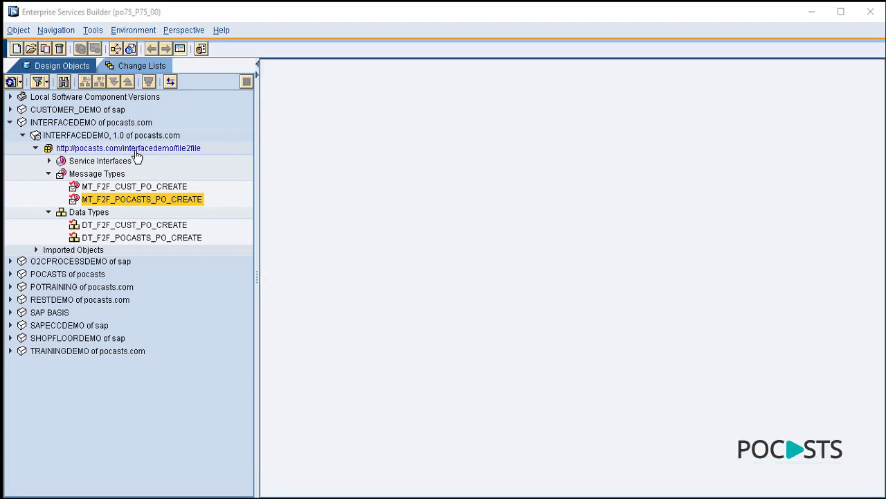
pyautogui.rightClick(183, 149)
# - Create message mapping MM_F2F_CUST_PO_TO_POCASTS_PO in the file2file namespace
pyautogui.click(228, 158)
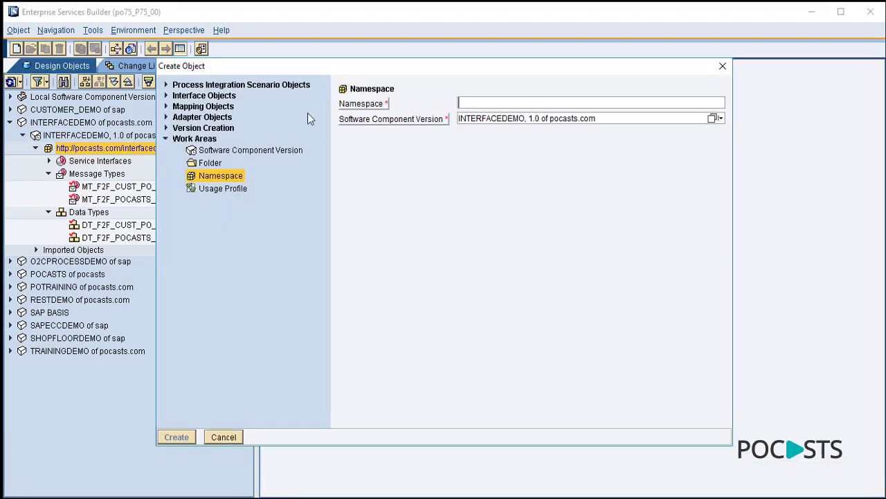
pyautogui.click(165, 106)
pyautogui.click(223, 131)
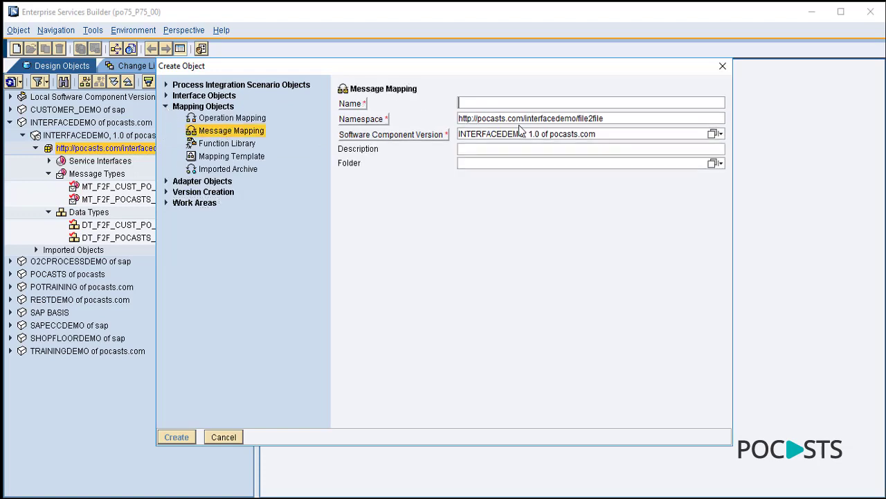
pyautogui.write('MM_F2F_CUST_PO_TO_POCASTS_PO')
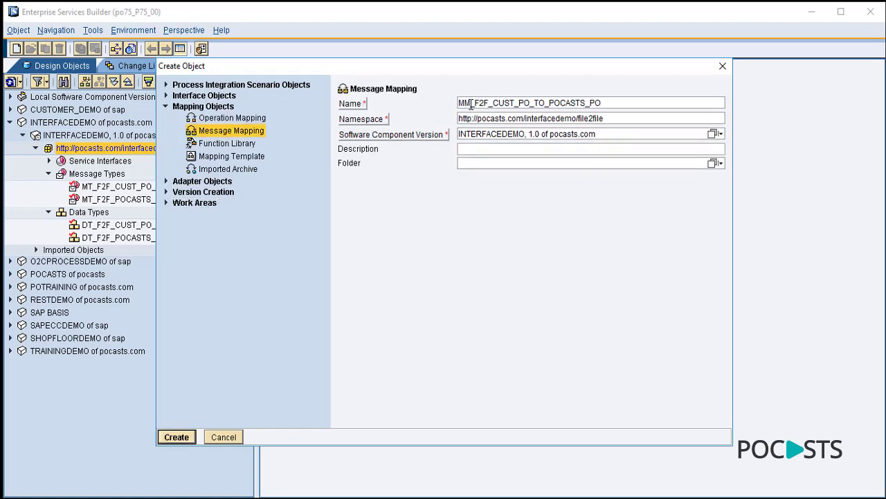
pyautogui.moveTo(470, 103); pyautogui.dragTo(604, 103)
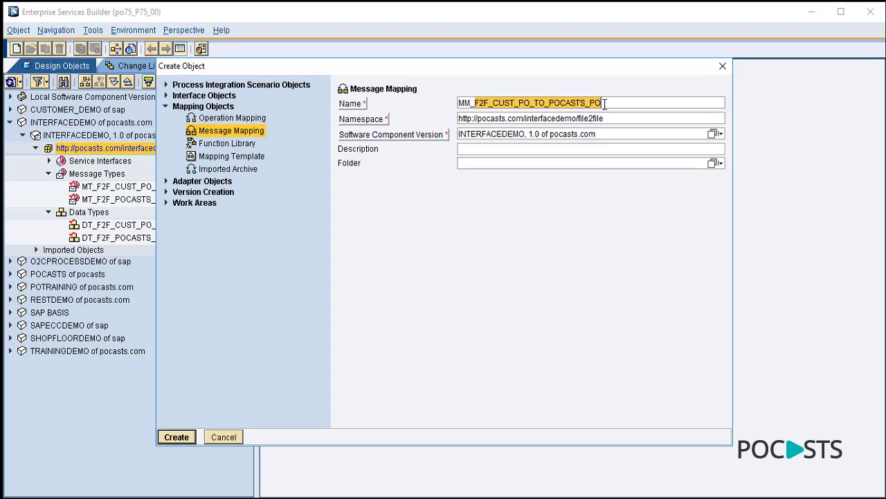
pyautogui.click(604, 103)
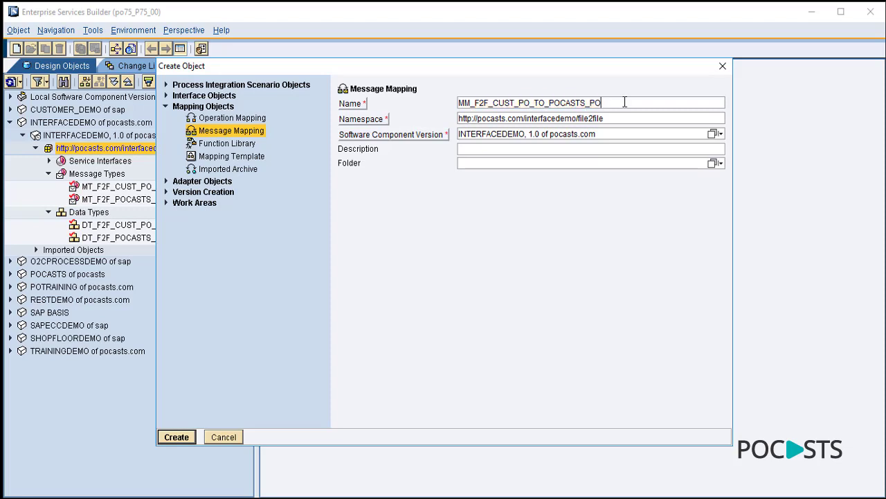
pyautogui.click(177, 436)
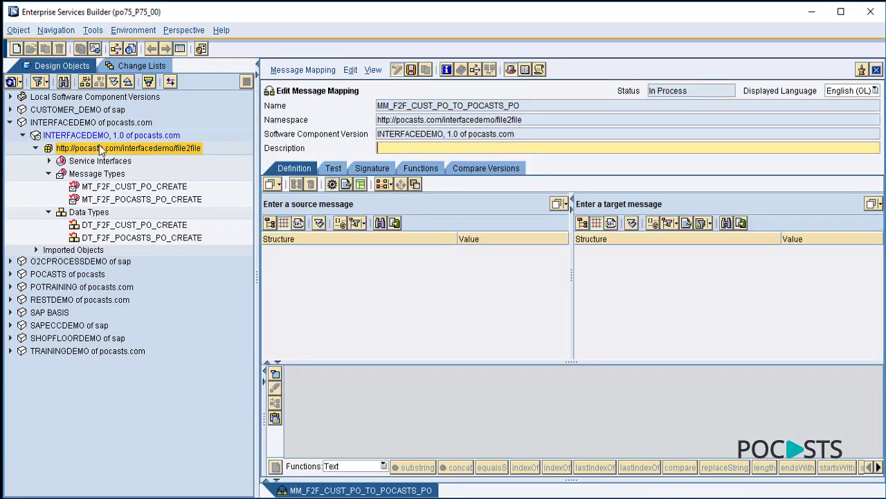
# - Use MT_F2F_CUST_PO_CREATE as source and MT_F2F_POCASTS_PO_CREATE as target message, selecting both roots
pyautogui.click(48, 161)
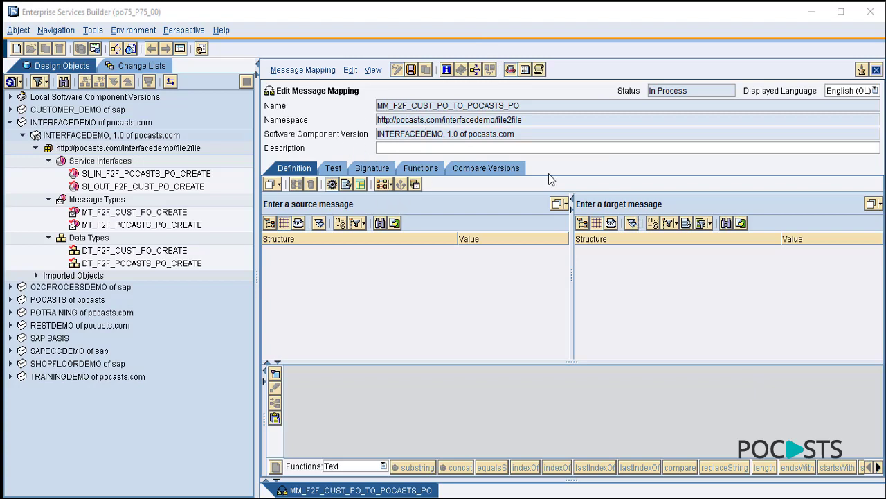
pyautogui.moveTo(119, 216); pyautogui.dragTo(305, 210)
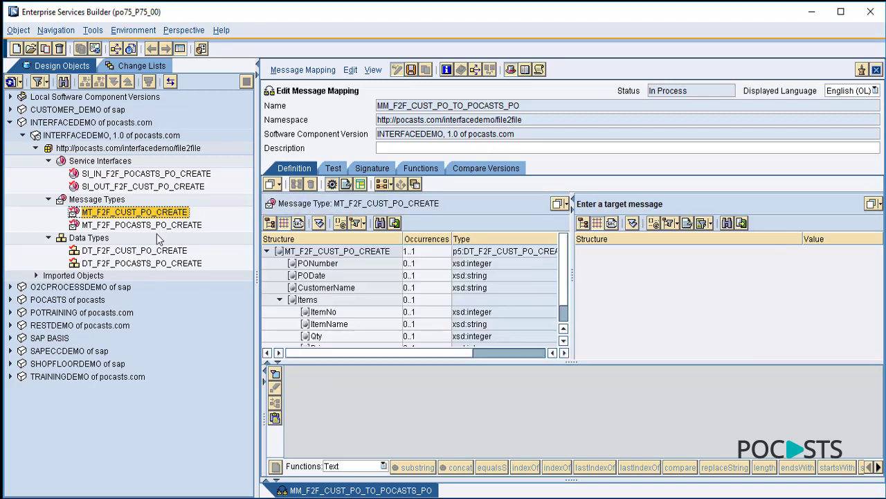
pyautogui.moveTo(142, 225); pyautogui.dragTo(589, 204)
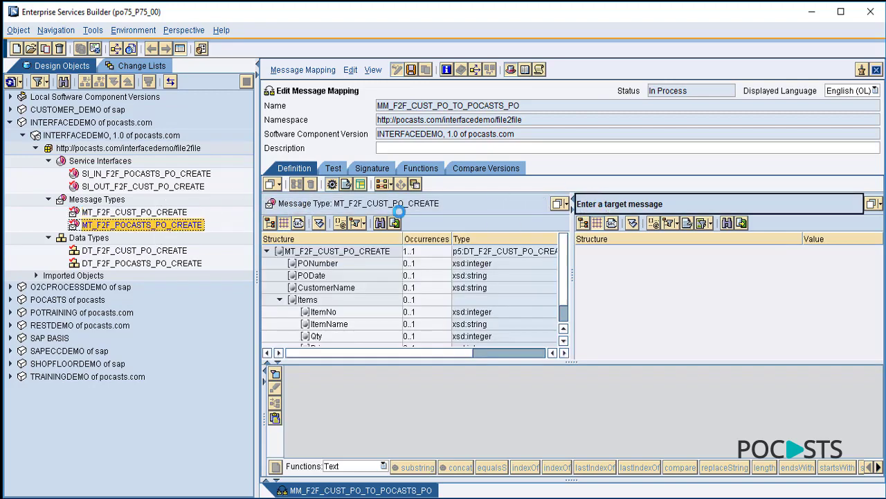
pyautogui.click(379, 251)
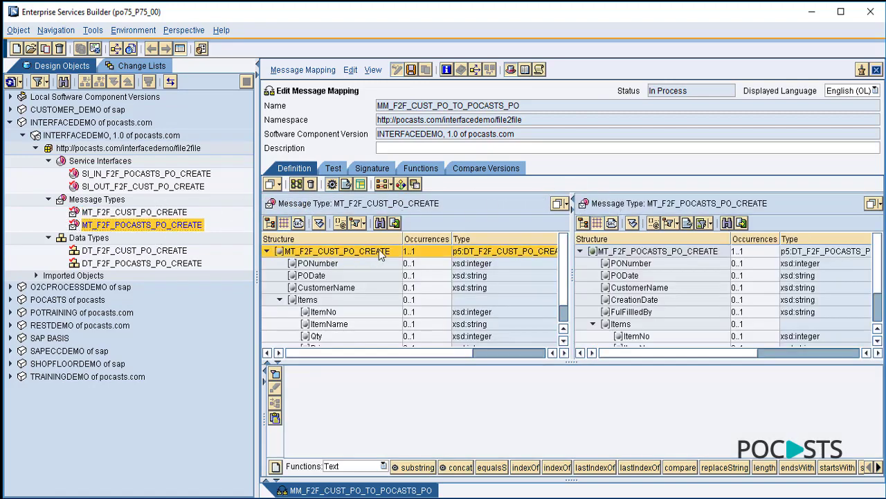
pyautogui.click(617, 253)
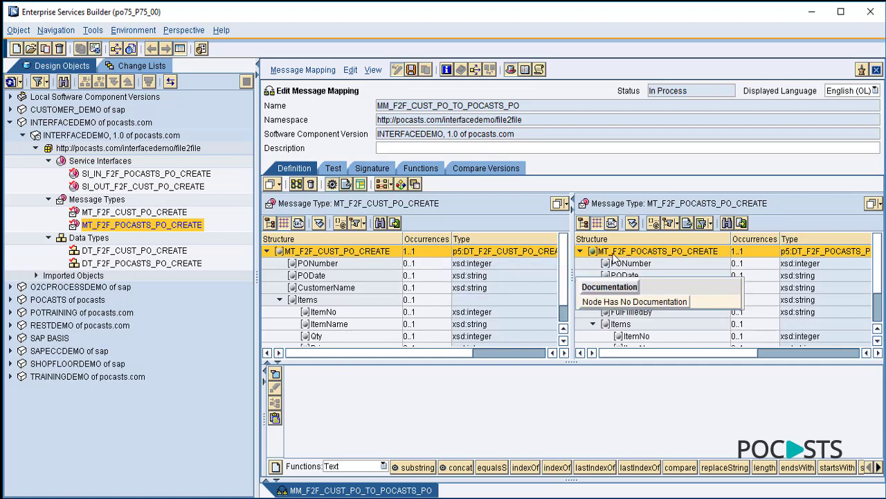
# - Auto-map identically named fields, then check the CustomerName, PODate, PONumber and CreationDate mappings
pyautogui.click(296, 185)
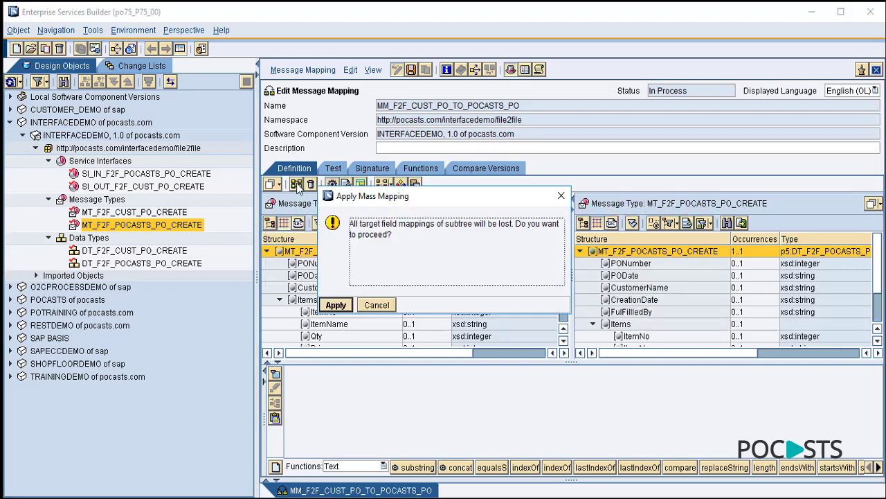
pyautogui.click(338, 304)
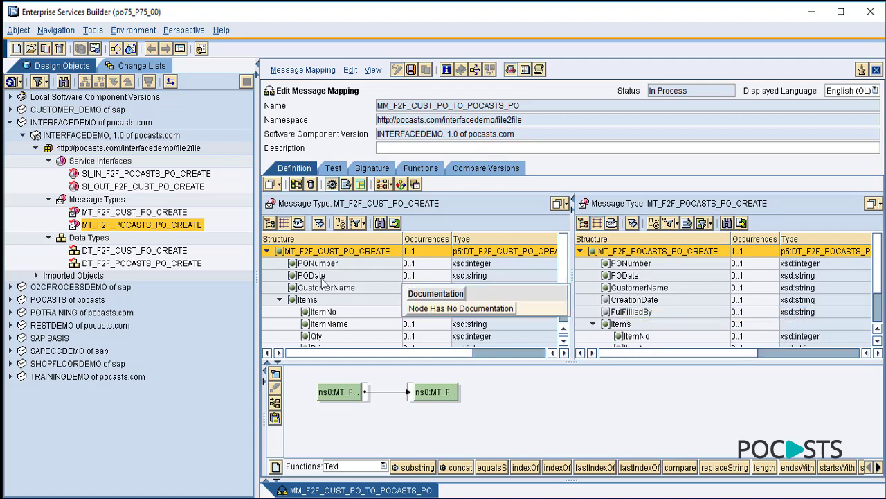
pyautogui.click(633, 288)
pyautogui.click(623, 275)
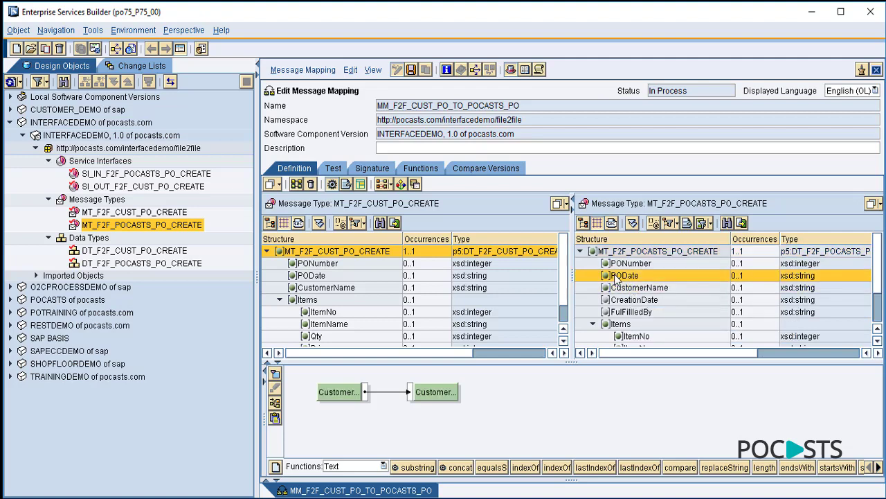
pyautogui.click(624, 264)
pyautogui.click(626, 299)
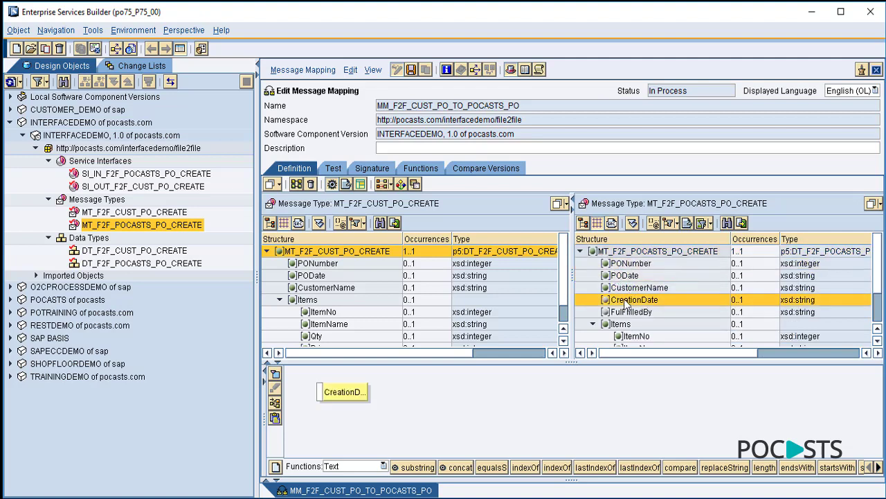
# - Map CreationDate from the Date function currentDate with format yyyy/MM/dd
pyautogui.click(383, 465)
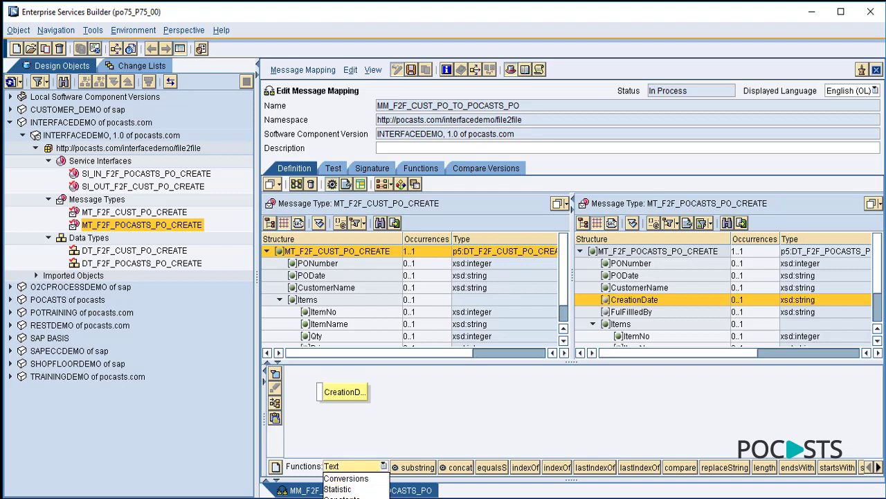
pyautogui.click(346, 498)
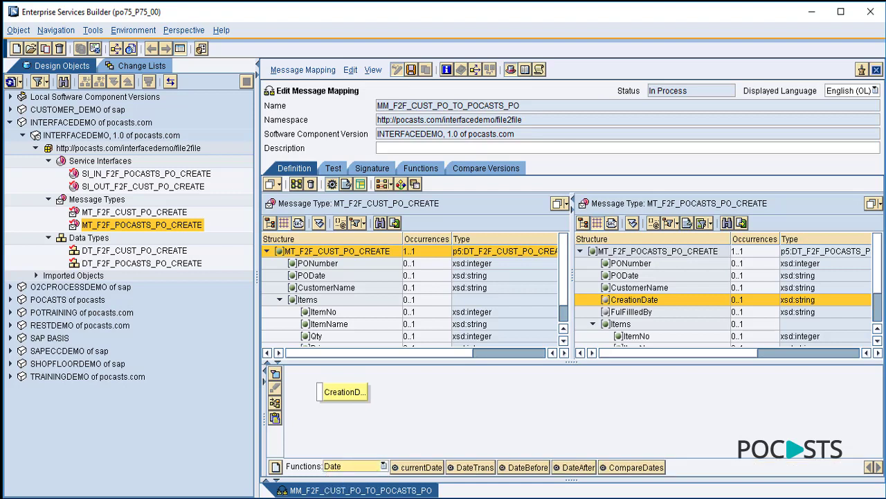
pyautogui.moveTo(421, 467); pyautogui.dragTo(417, 400)
pyautogui.moveTo(349, 392); pyautogui.dragTo(533, 390)
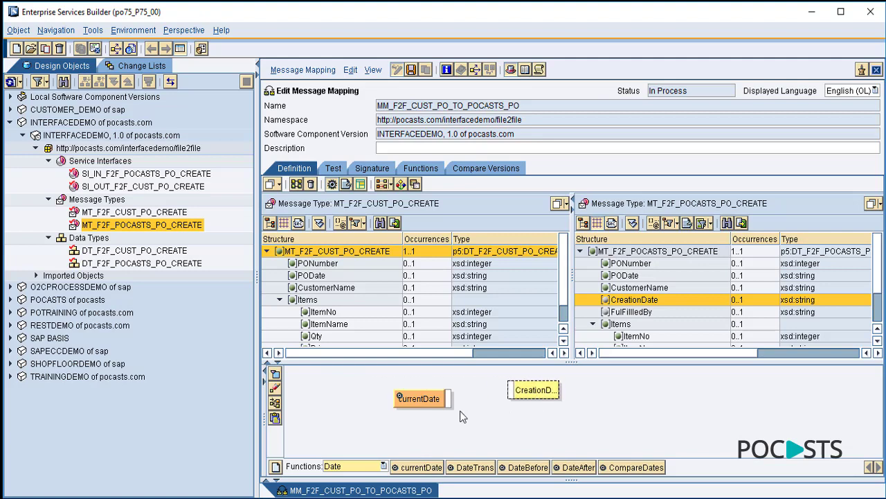
pyautogui.moveTo(448, 399); pyautogui.dragTo(509, 390)
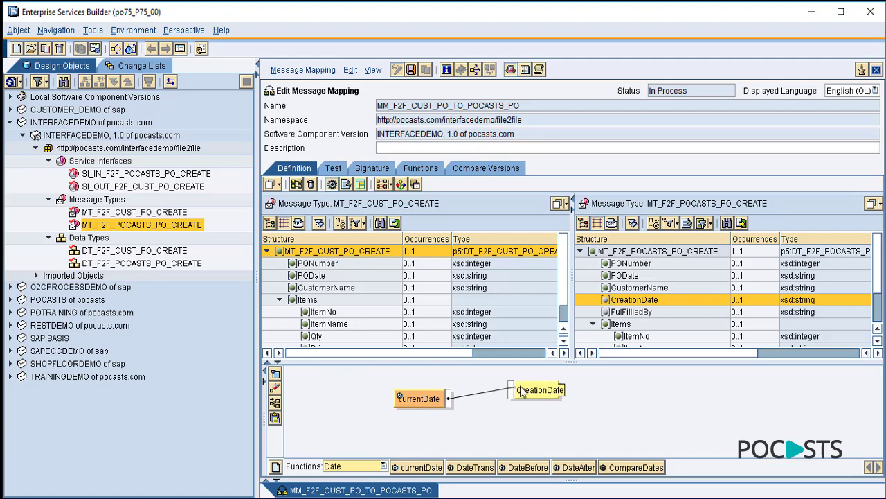
pyautogui.click(277, 405)
pyautogui.doubleClick(357, 398)
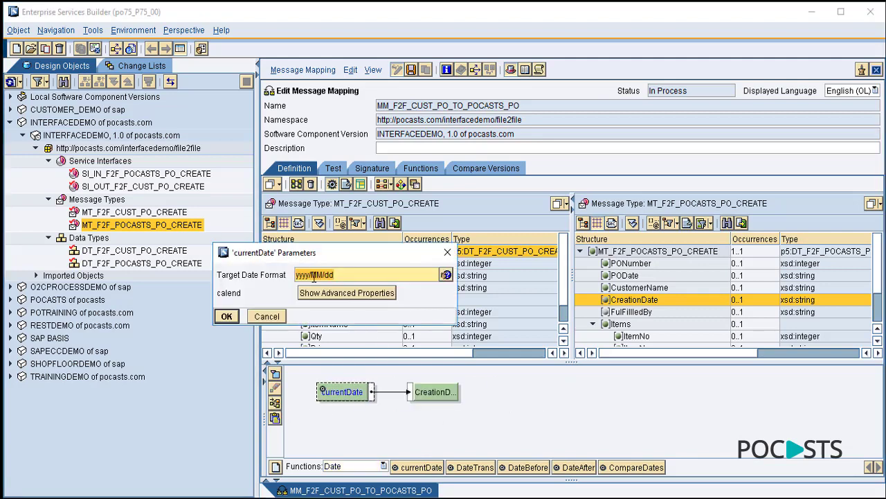
pyautogui.click(232, 319)
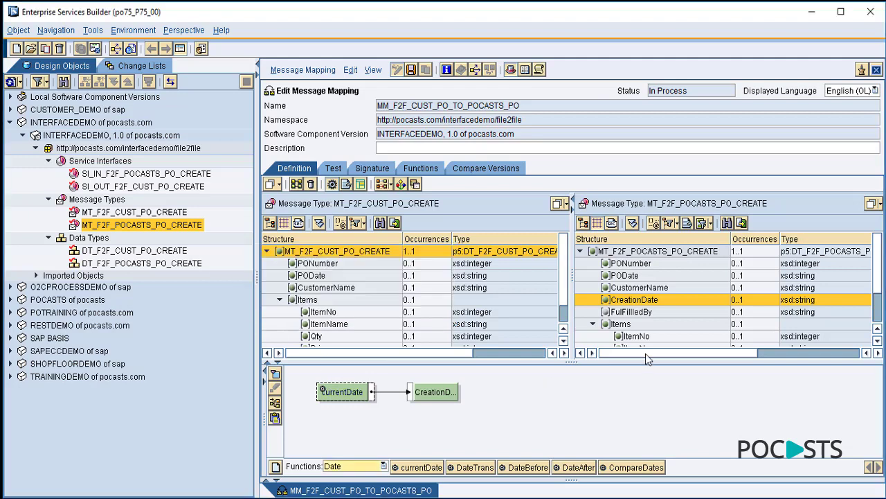
pyautogui.click(630, 312)
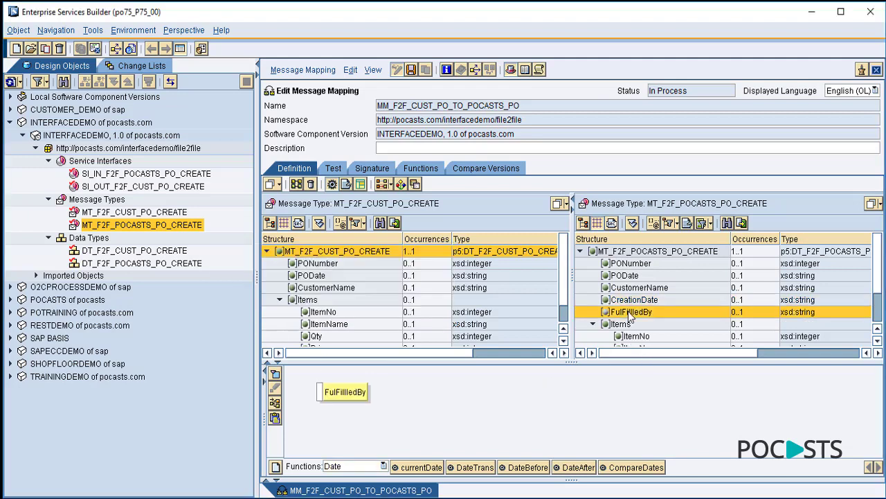
# - Feed FulFillledBy from a Constant with value POCASTS, then switch to the Test view
pyautogui.click(383, 466)
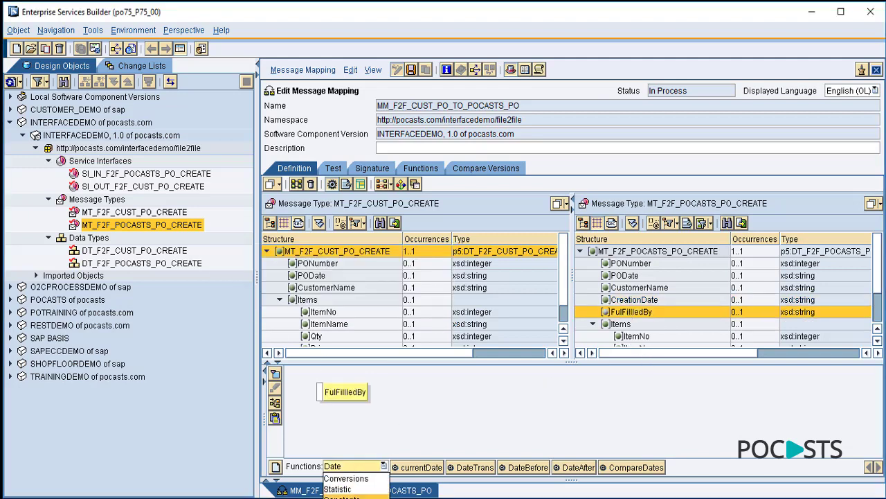
pyautogui.click(342, 496)
pyautogui.moveTo(413, 466); pyautogui.dragTo(421, 402)
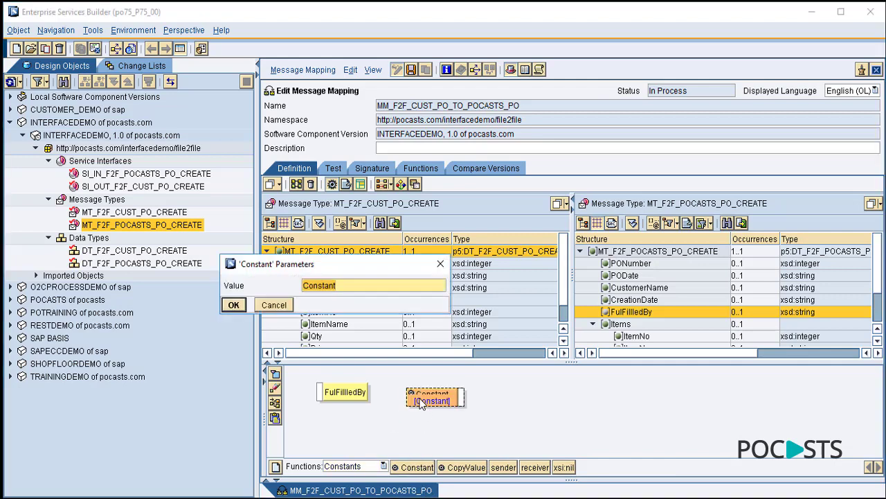
pyautogui.write('POCASTS')
pyautogui.click(240, 303)
pyautogui.moveTo(462, 397); pyautogui.dragTo(320, 392)
pyautogui.click(275, 407)
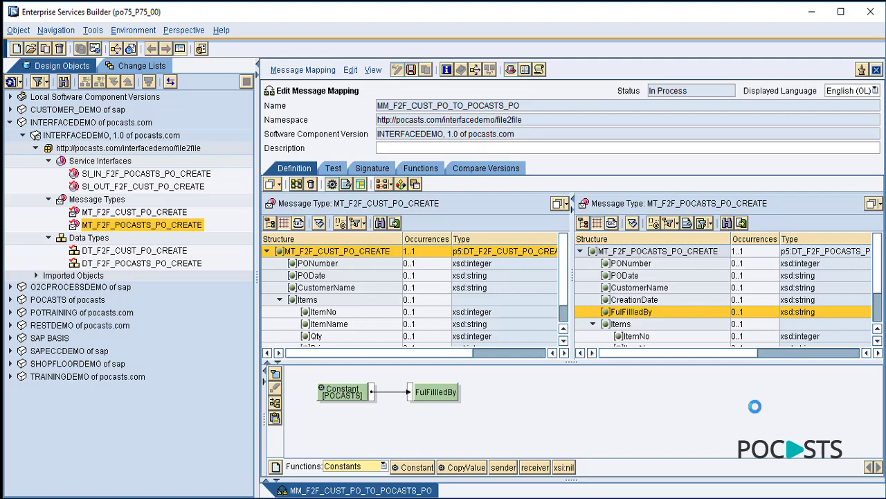
pyautogui.click(334, 169)
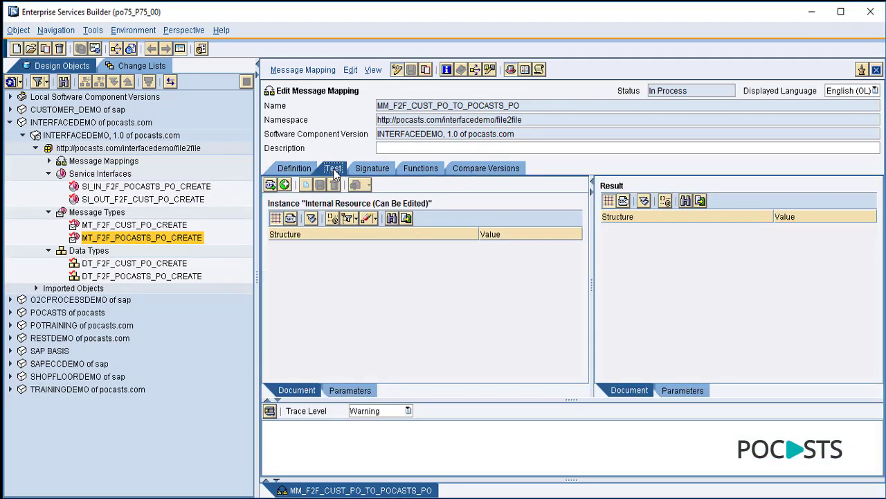
# - Generate the test instance and enter PONumber 123456789 and PODate Jan 1 2020
pyautogui.click(312, 219)
pyautogui.click(513, 258)
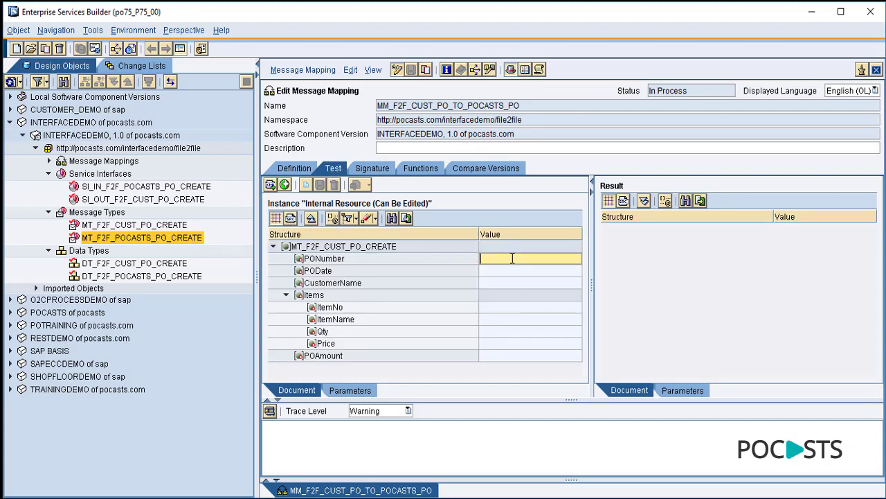
pyautogui.write('Number')
pyautogui.doubleClick(513, 259)
pyautogui.press('BackSpace')
pyautogui.write('123456789')
pyautogui.press('Return')
pyautogui.click(509, 271)
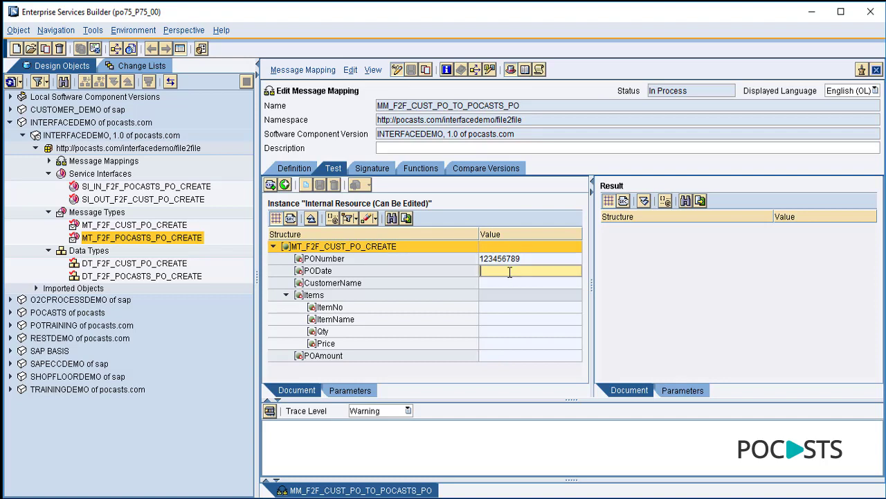
pyautogui.write('Jan 1 2020')
# - Fill in the customer name, item iPhone, Qty 5 and Price 1000
pyautogui.click(498, 281)
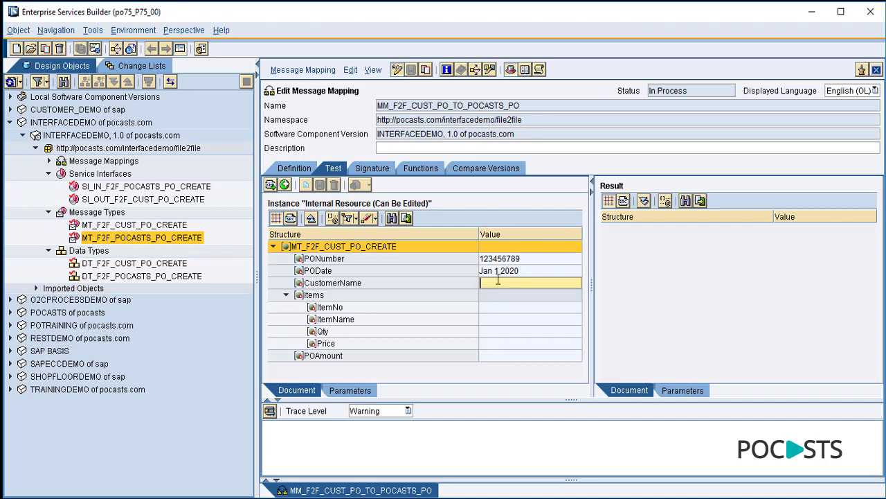
pyautogui.write('CUstro')
pyautogui.write('ustomer')
pyautogui.click(493, 306)
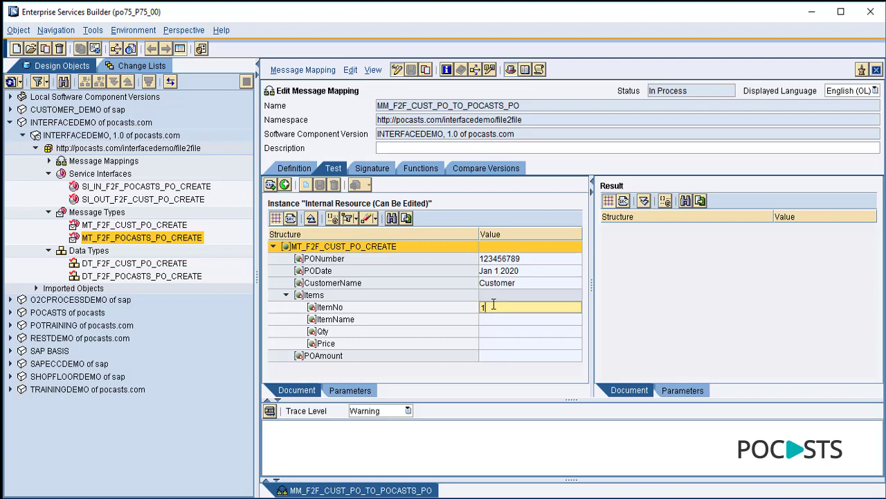
pyautogui.click(488, 318)
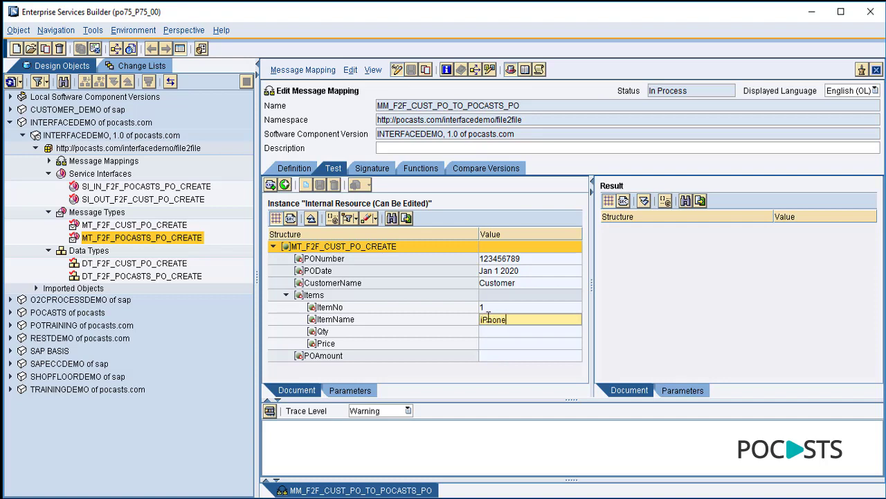
pyautogui.click(489, 334)
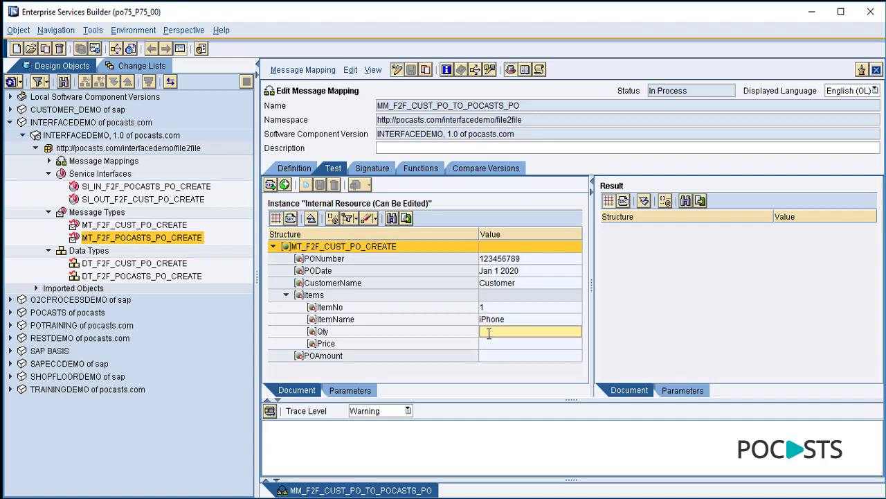
pyautogui.write('5')
pyautogui.click(495, 344)
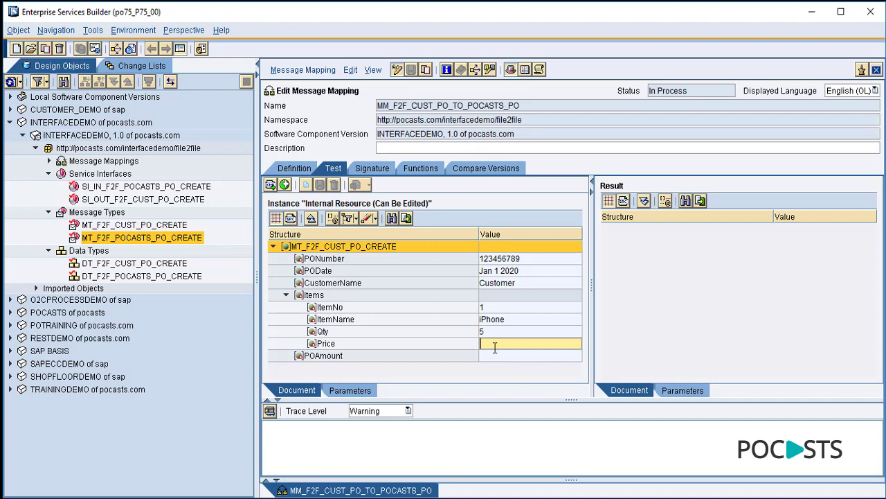
pyautogui.write('1000')
pyautogui.click(492, 355)
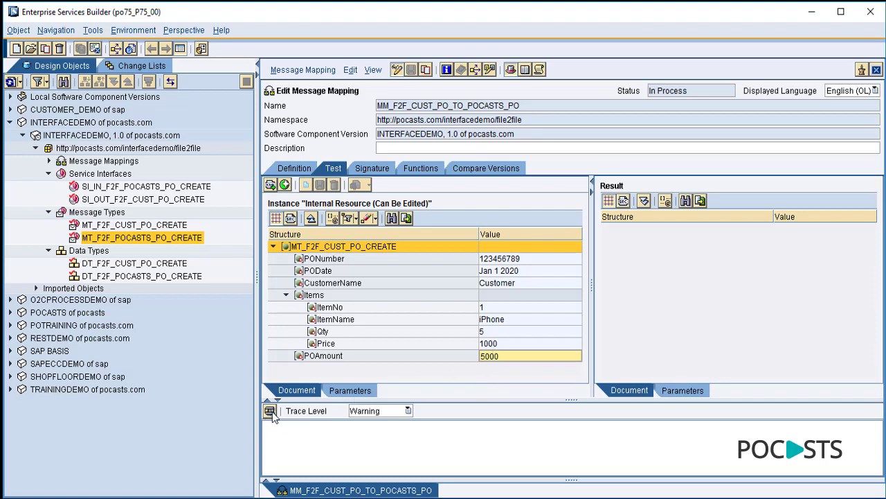
# - Run the mapping test, getting CreationDate 2017/04/25 and FulFillledBy POCASTS, then close the editor
pyautogui.click(270, 411)
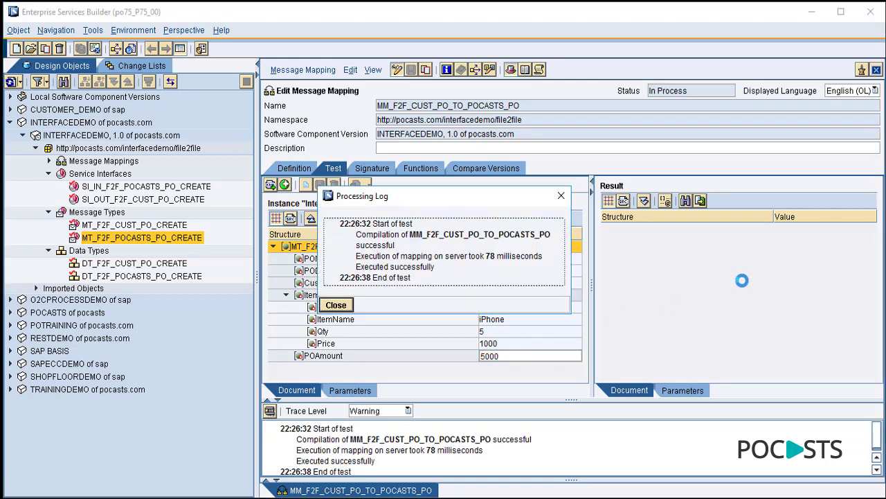
pyautogui.click(336, 305)
pyautogui.click(643, 201)
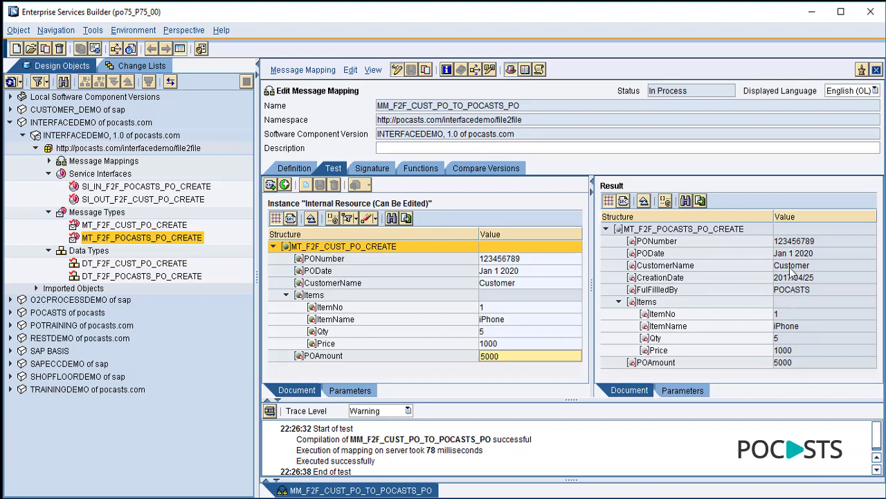
pyautogui.click(296, 169)
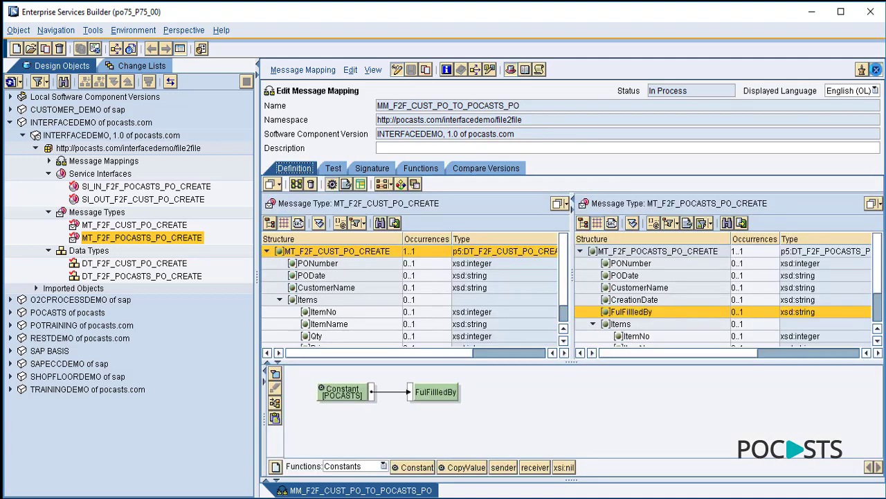
pyautogui.click(876, 70)
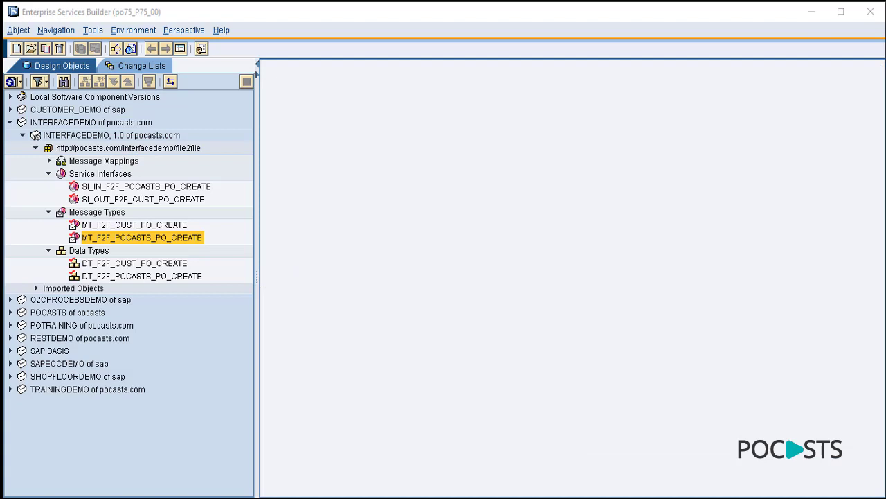
# - Create operation mapping OM_F2F_CUST_PO_TO_POCASTS_PO in the file2file namespace
pyautogui.click(162, 151)
pyautogui.rightClick(163, 153)
pyautogui.click(200, 161)
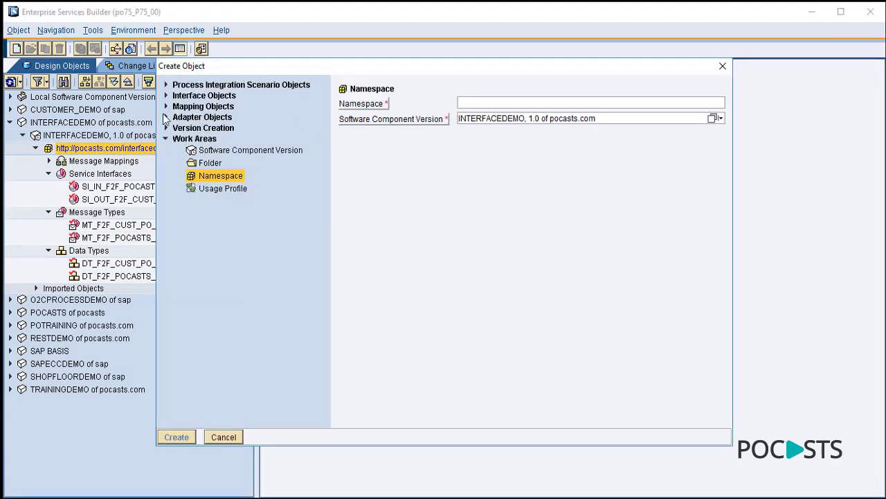
pyautogui.click(166, 106)
pyautogui.click(268, 119)
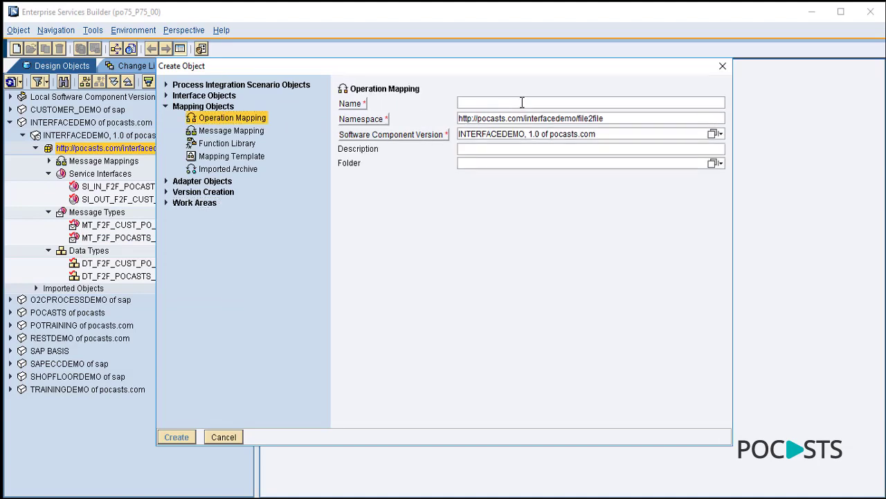
pyautogui.write('OM_F2F_CUST_PO_TO_POCASTS_PO')
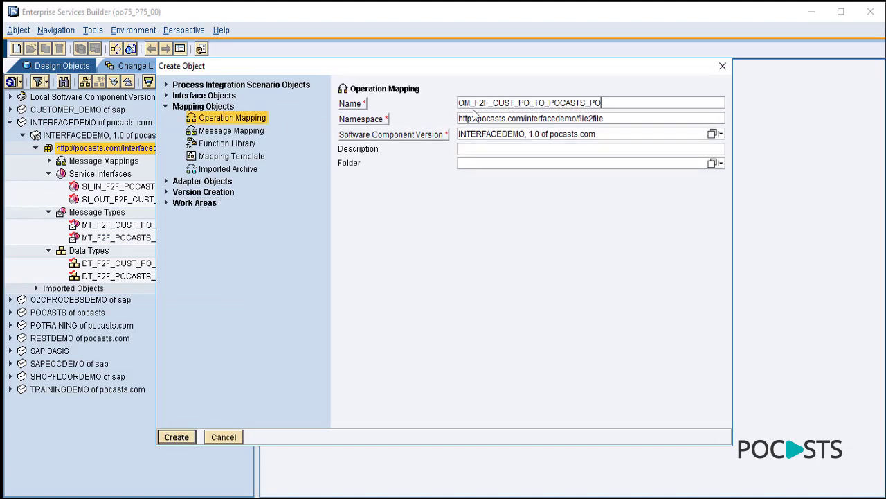
pyautogui.moveTo(471, 103); pyautogui.dragTo(460, 103)
pyautogui.click(176, 436)
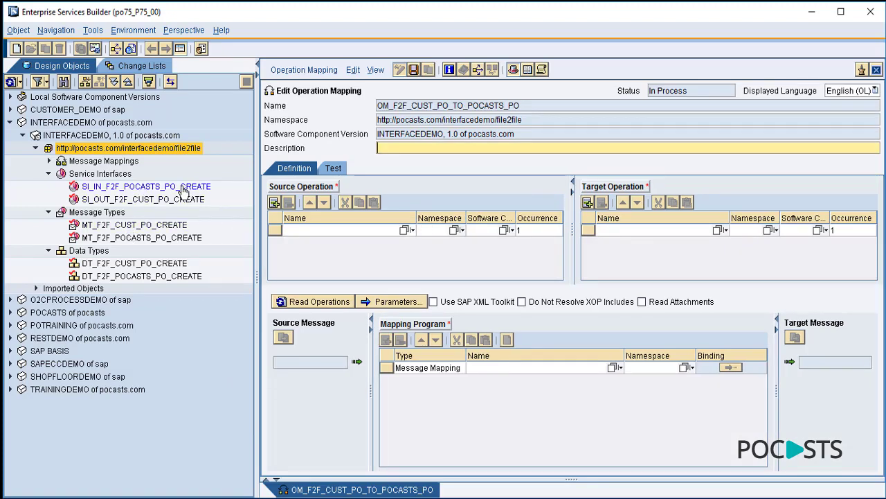
# - Set SI_OUT_F2F_CUST_PO_CREATE as source and SI_IN_F2F_POCASTS_PO_CREATE as target operation, reading their messages
pyautogui.moveTo(136, 200); pyautogui.dragTo(333, 233)
pyautogui.moveTo(189, 187); pyautogui.dragTo(624, 235)
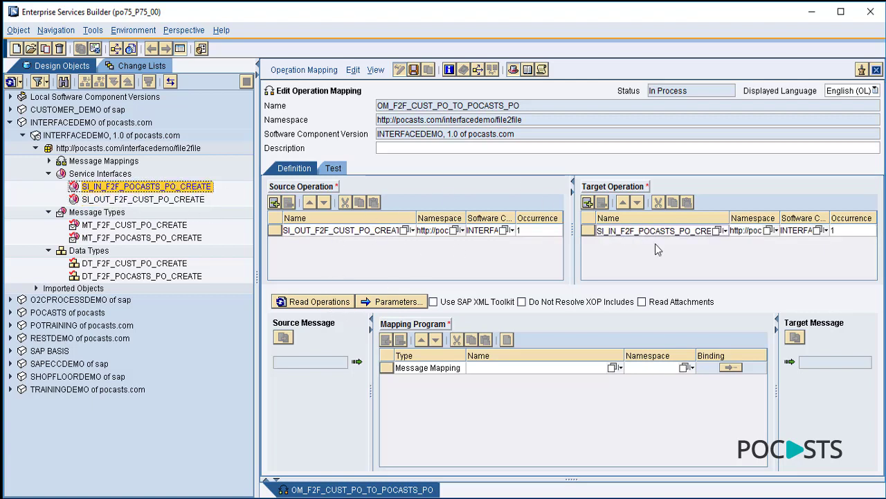
pyautogui.click(319, 302)
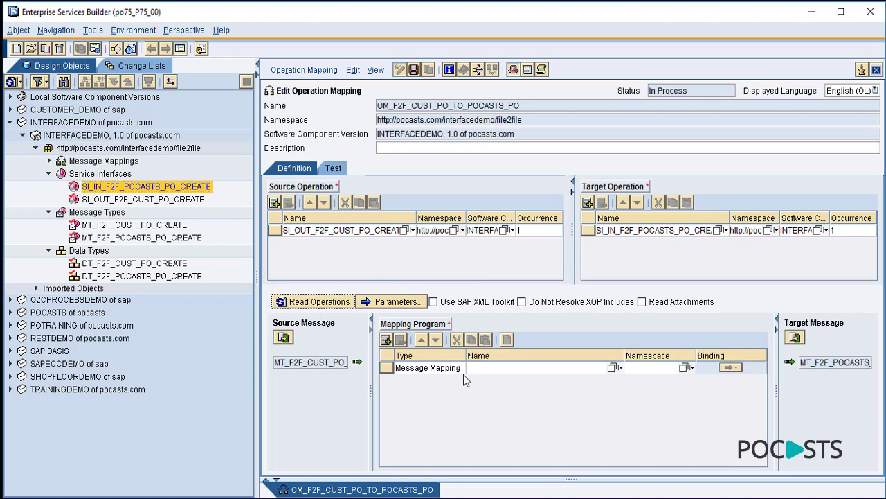
pyautogui.click(424, 382)
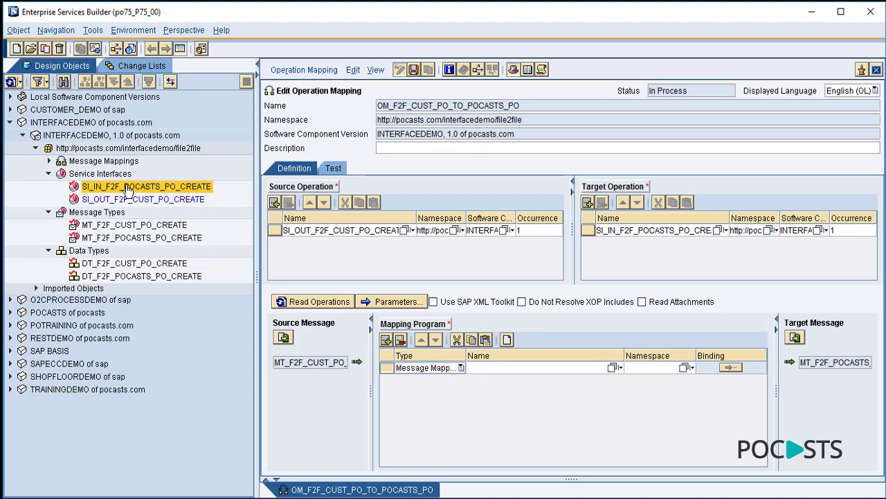
# - Assign message mapping MM_F2F_CUST_PO_TO_POCASTS_PO and save the operation mapping
pyautogui.click(50, 161)
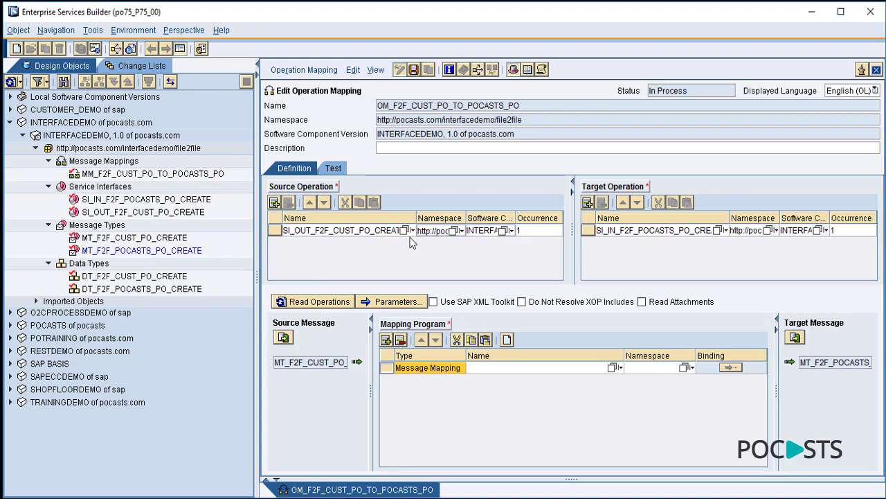
pyautogui.click(614, 368)
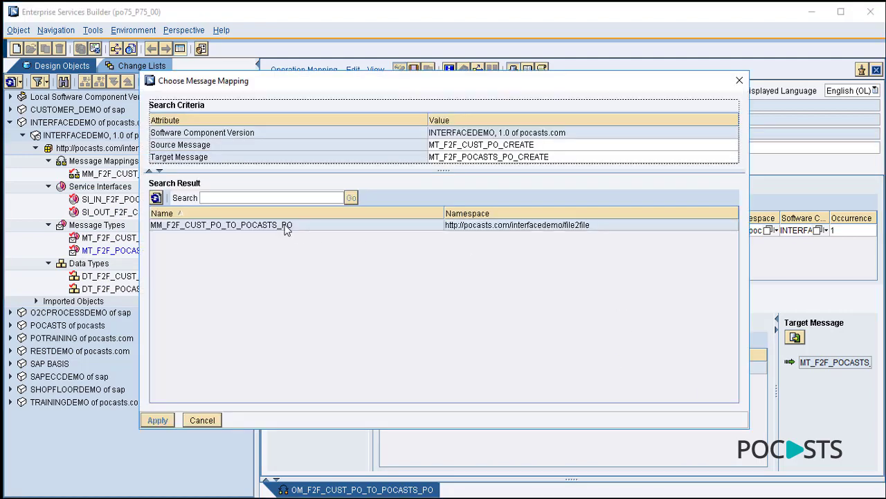
pyautogui.click(287, 228)
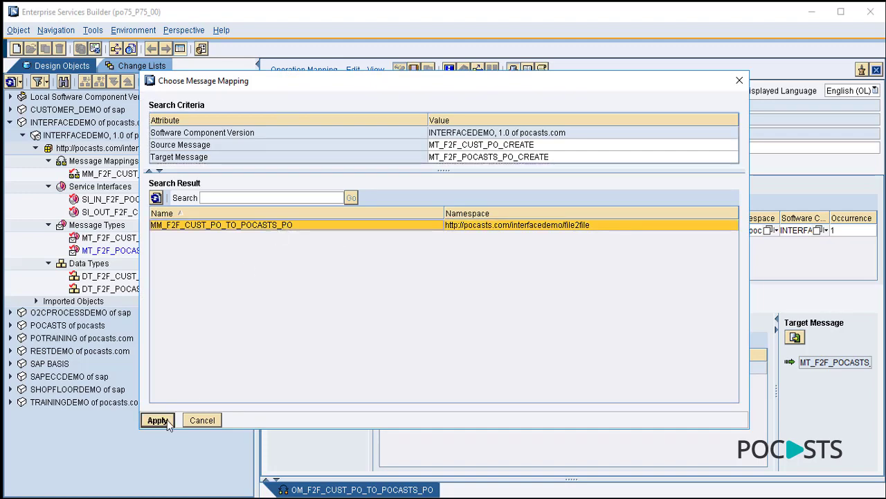
pyautogui.click(166, 419)
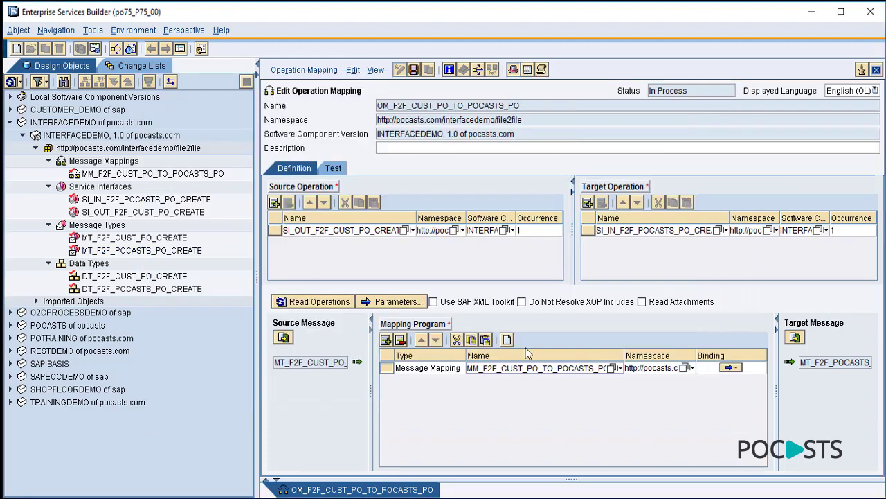
pyautogui.click(876, 70)
pyautogui.click(333, 306)
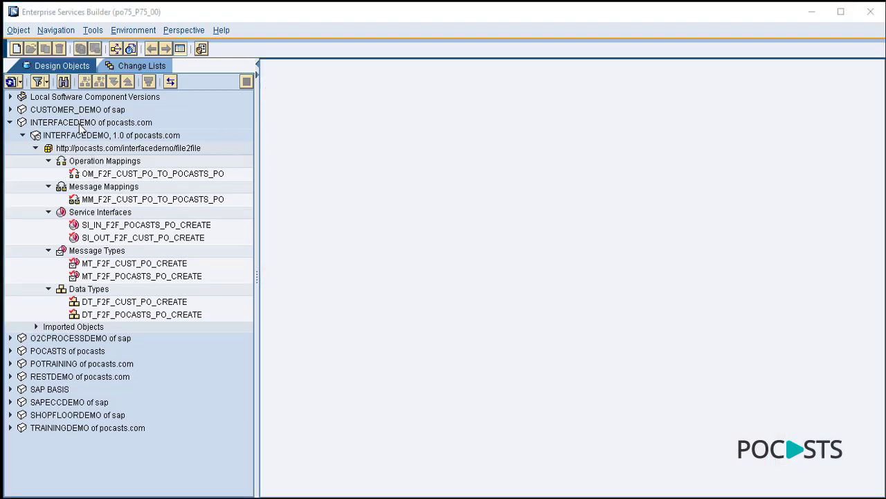
# - Show only the INTERFACEDEMO subtree with every file2file category expanded and the tree widened
pyautogui.click(81, 125)
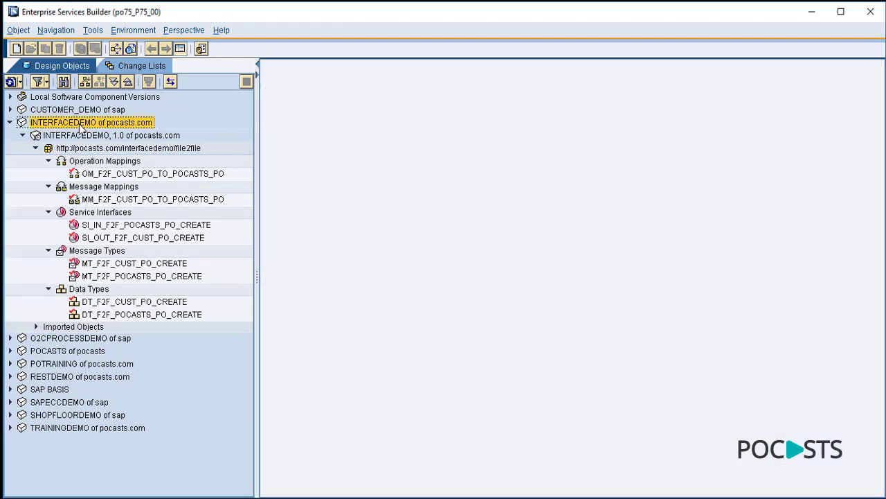
pyautogui.click(86, 82)
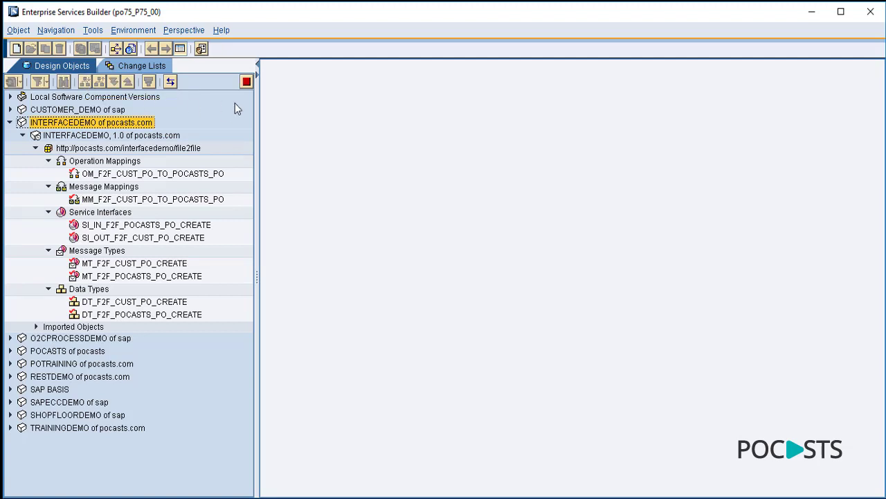
pyautogui.click(23, 110)
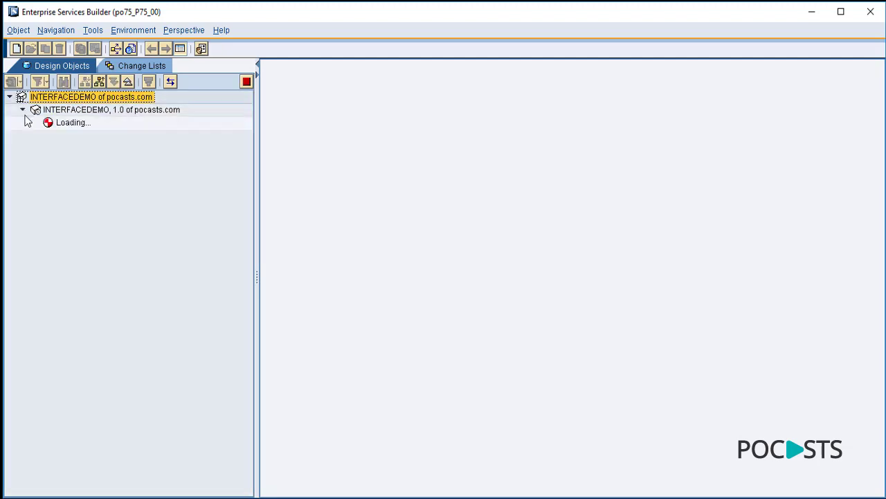
pyautogui.click(35, 123)
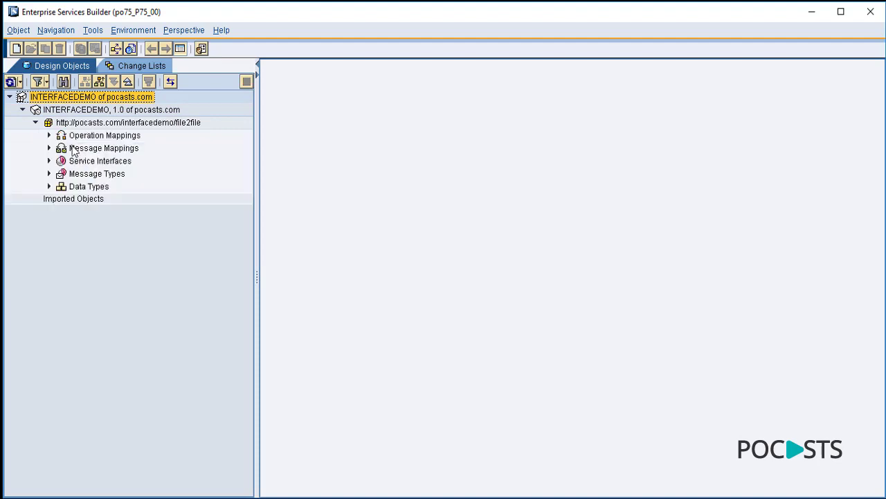
pyautogui.click(48, 187)
pyautogui.click(48, 174)
pyautogui.click(48, 160)
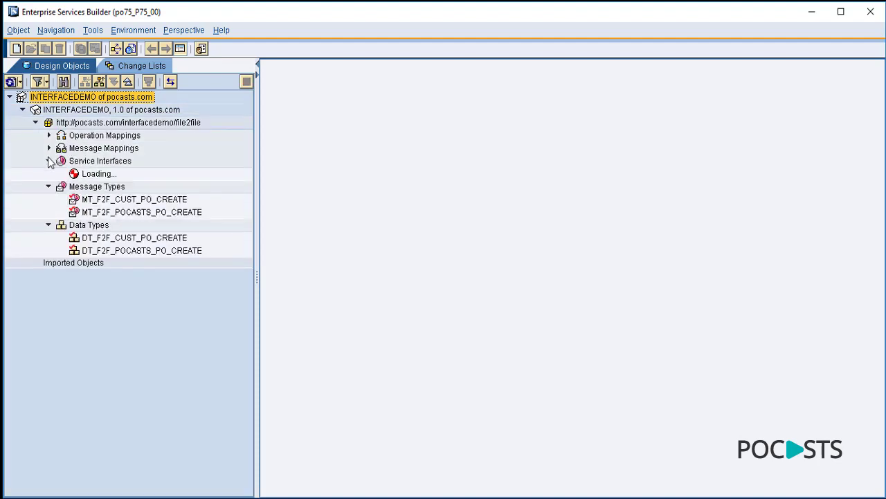
pyautogui.click(49, 148)
pyautogui.click(49, 135)
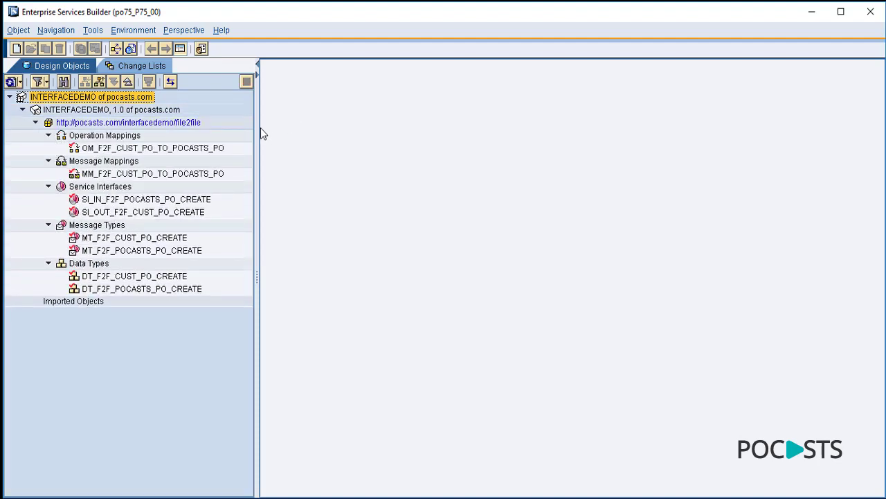
pyautogui.moveTo(261, 128); pyautogui.dragTo(335, 123)
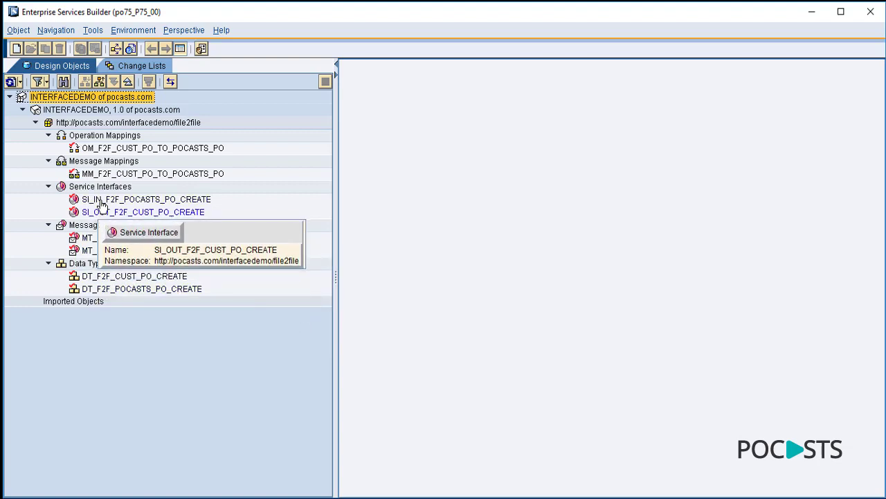
# - Review the service interfaces, message mapping and operation mapping in the file2file namespace
pyautogui.click(139, 212)
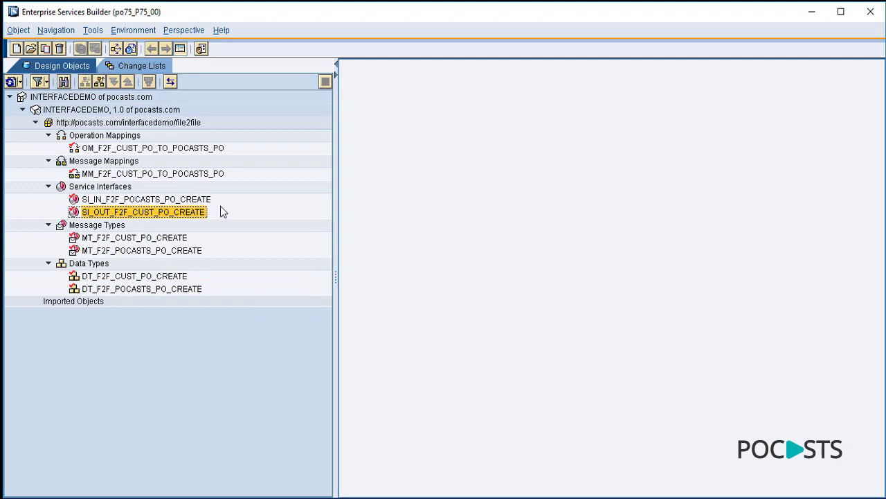
pyautogui.click(144, 200)
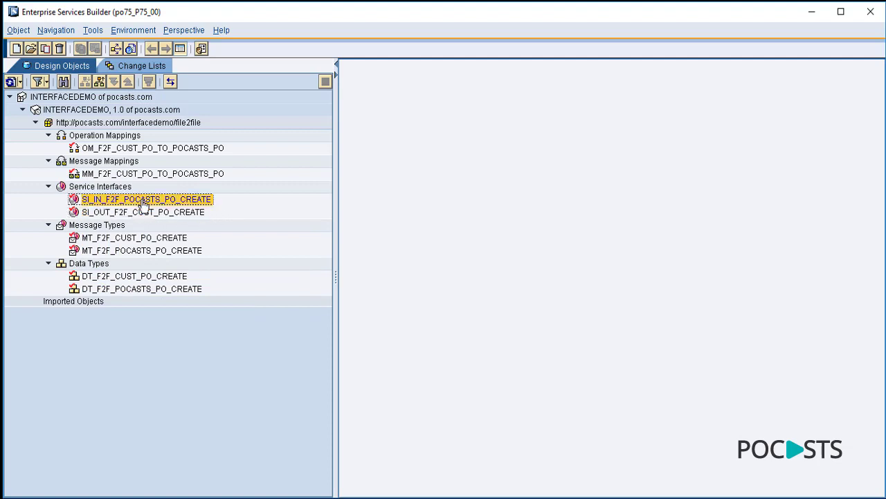
pyautogui.click(139, 173)
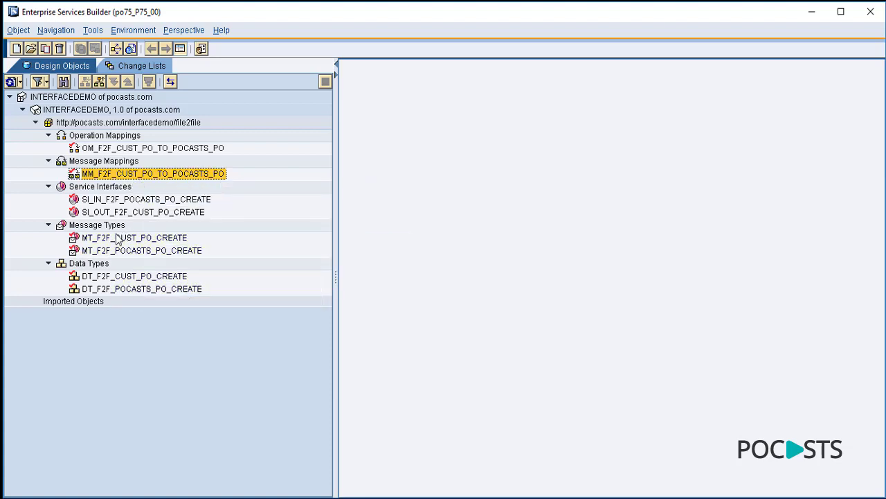
pyautogui.click(138, 149)
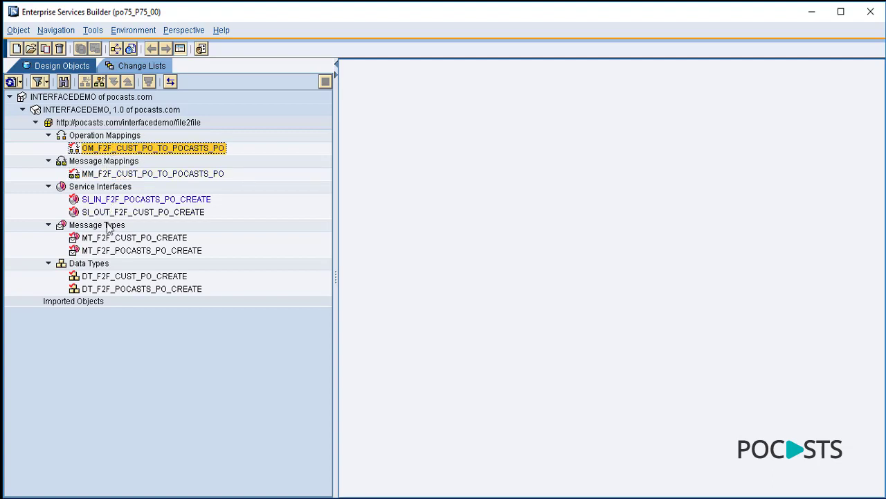
pyautogui.click(154, 175)
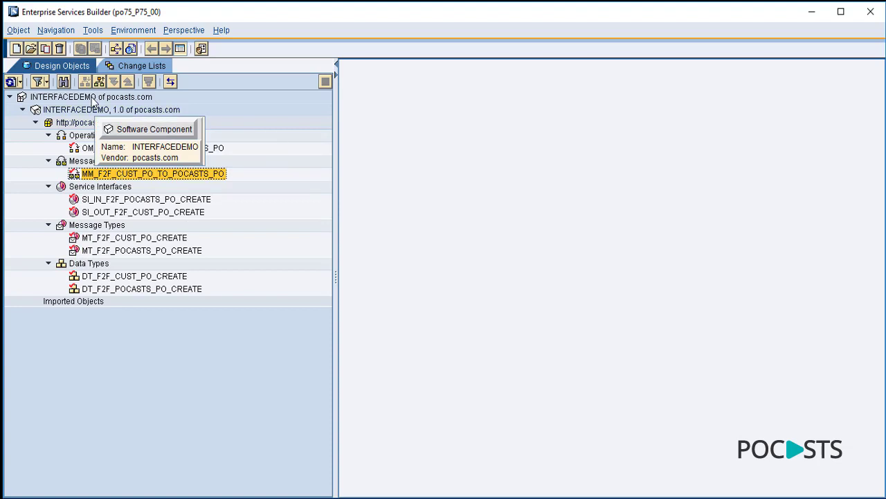
pyautogui.click(92, 99)
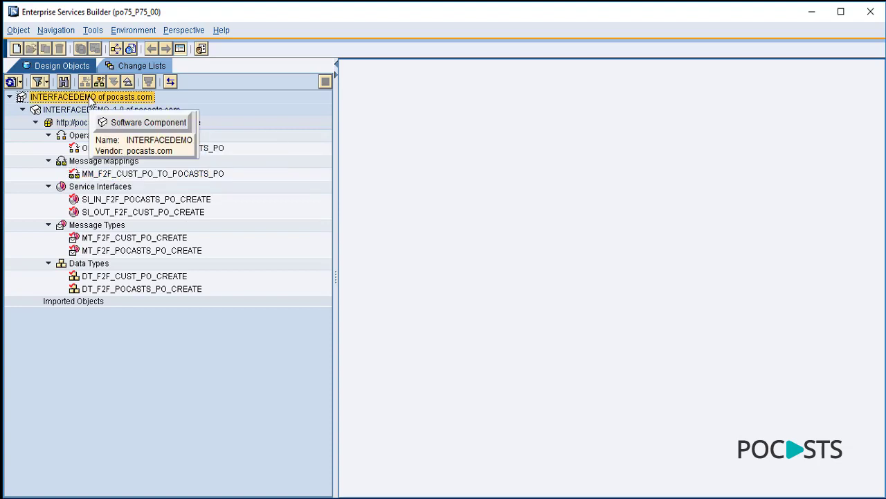
pyautogui.click(108, 123)
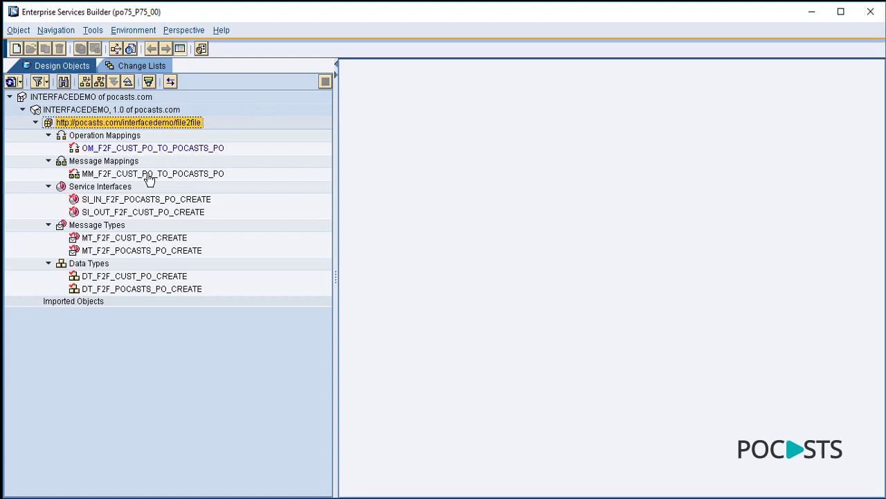
pyautogui.click(97, 200)
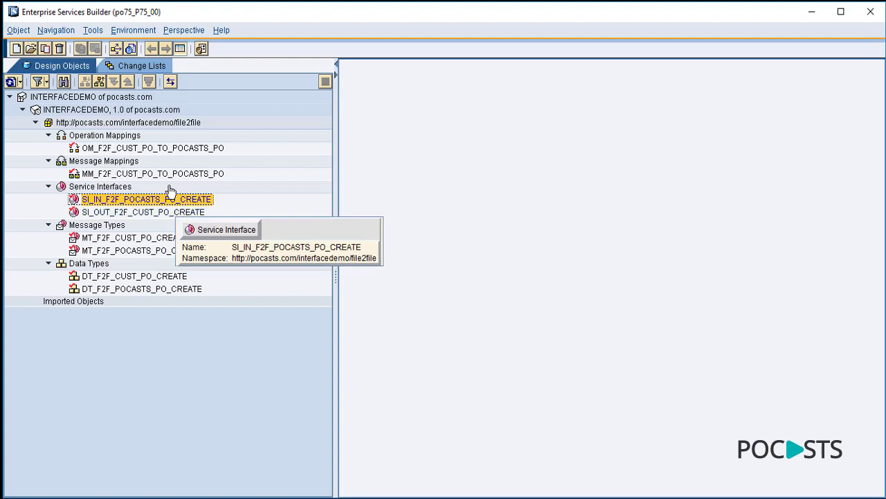
pyautogui.click(129, 98)
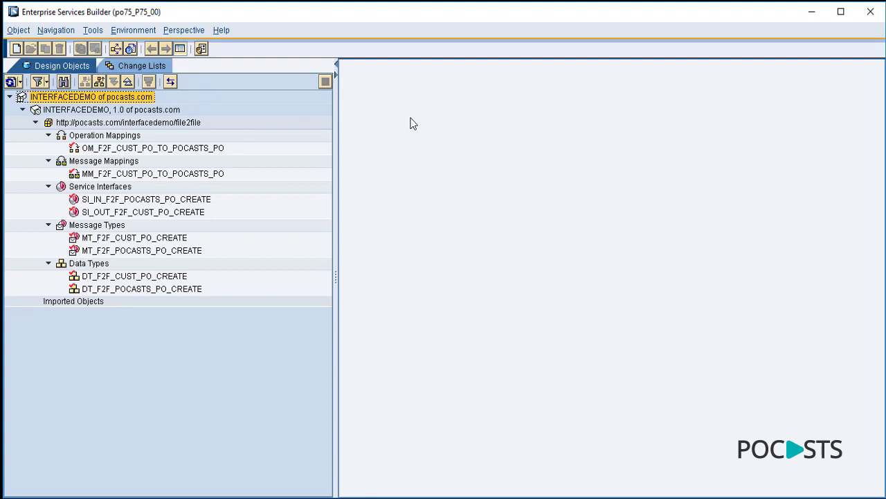
pyautogui.click(167, 201)
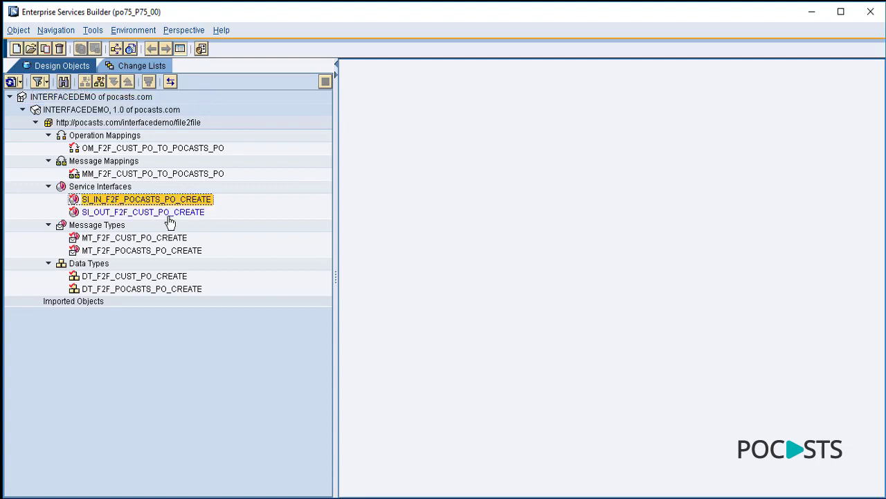
pyautogui.click(168, 211)
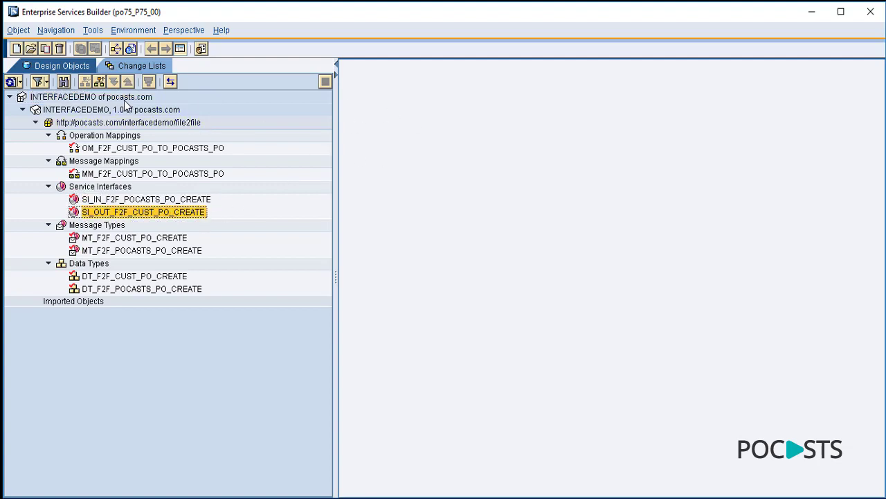
pyautogui.click(126, 98)
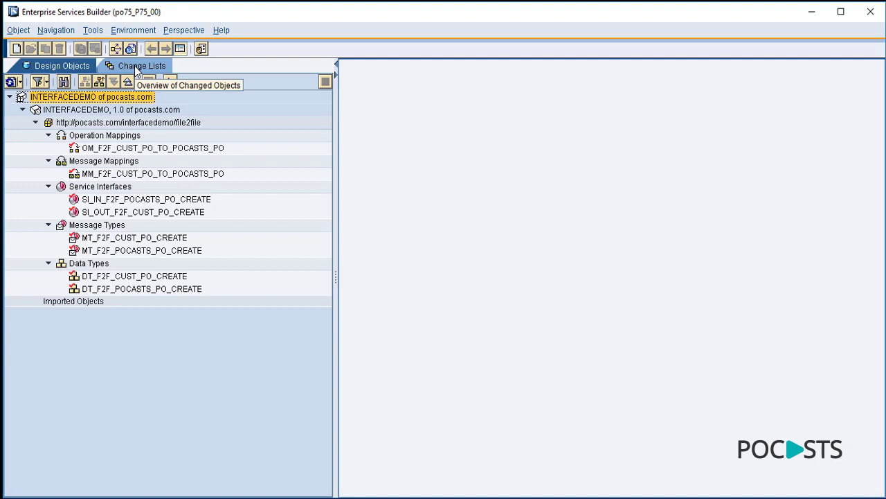
# - Activate the Standard change list of INTERFACEDEMO
pyautogui.click(134, 66)
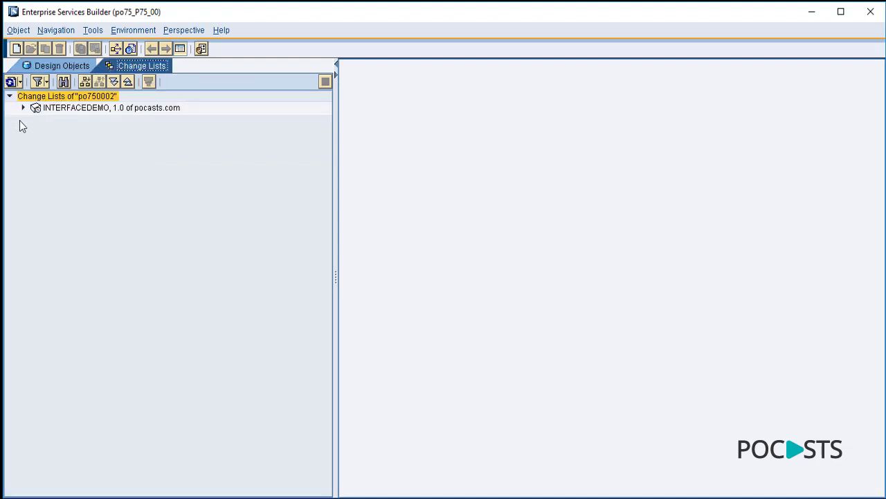
pyautogui.click(22, 109)
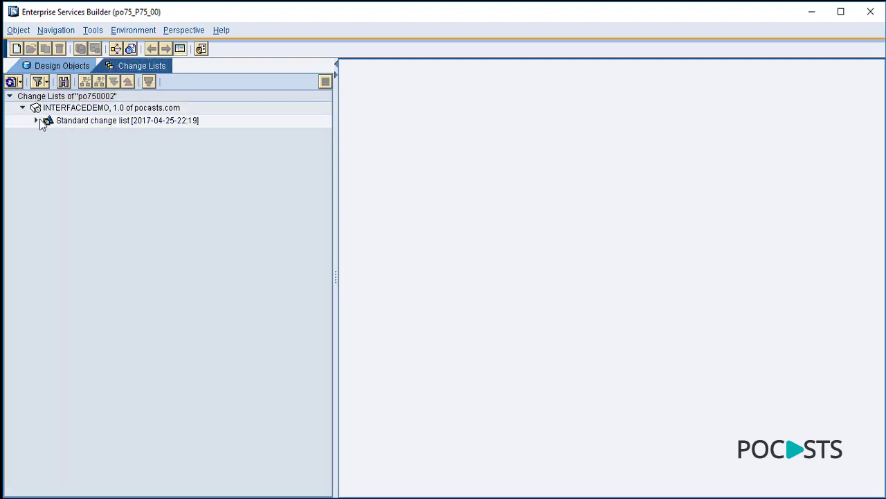
pyautogui.click(37, 121)
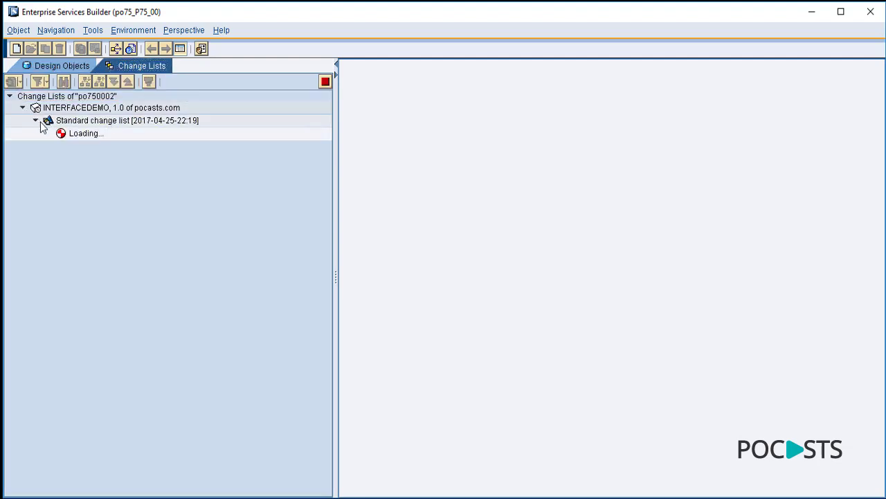
pyautogui.rightClick(149, 126)
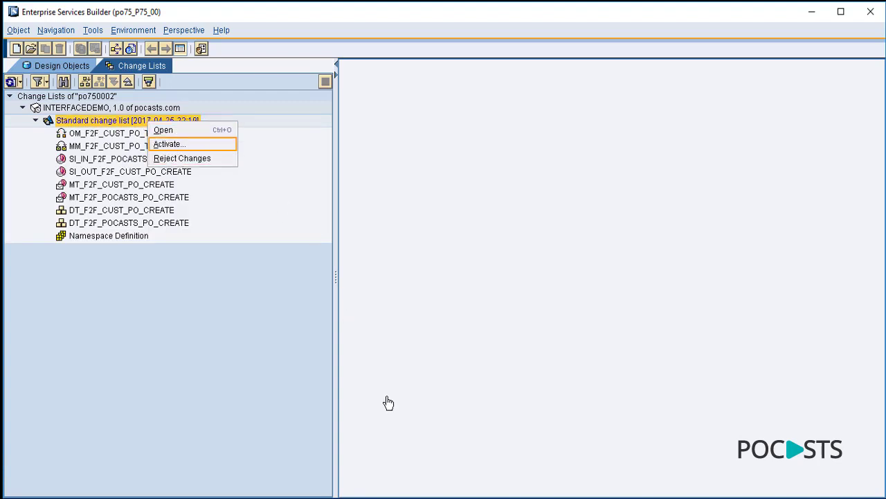
pyautogui.press('Return')
pyautogui.click(313, 390)
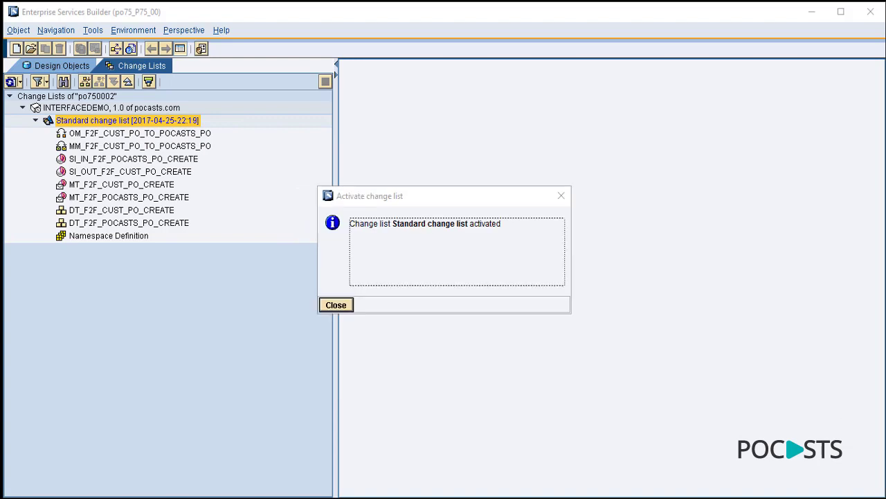
pyautogui.click(339, 307)
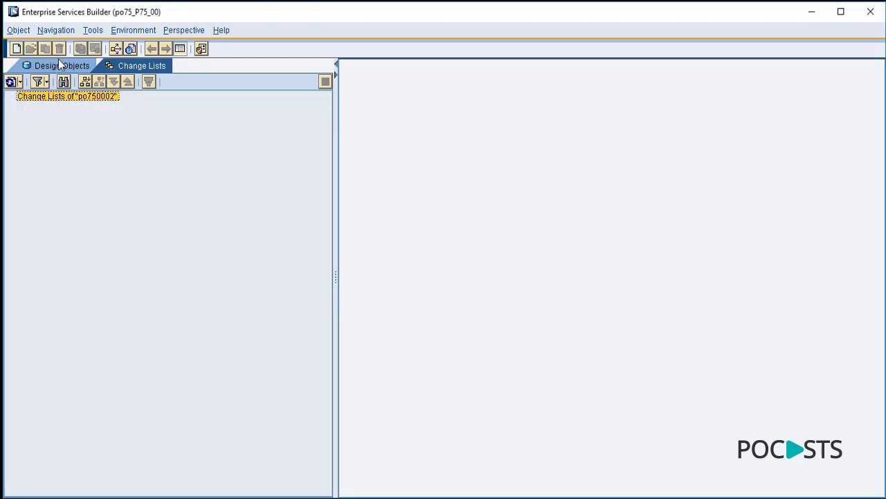
# - Check the Cache Status Overview, then return to the Design Objects tree
pyautogui.click(147, 31)
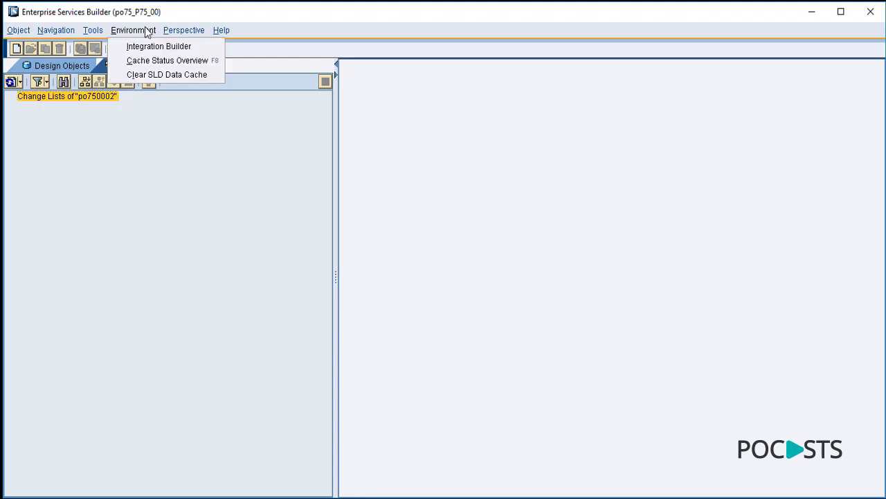
pyautogui.click(156, 61)
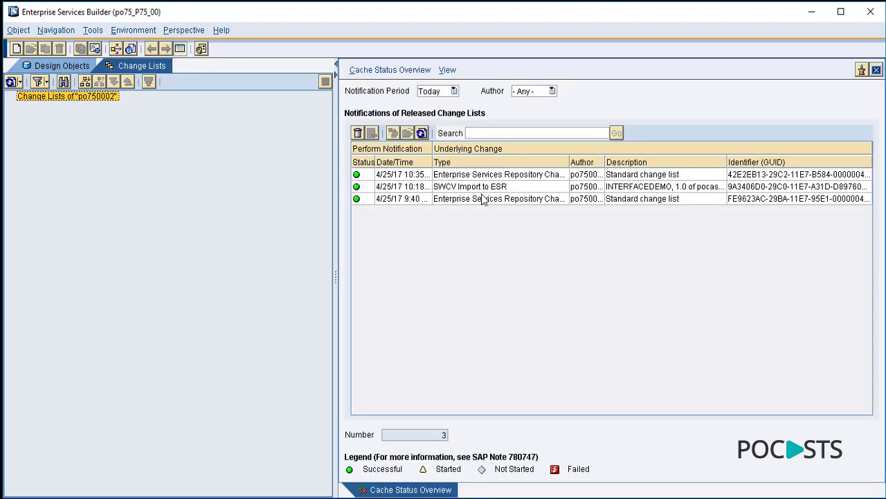
pyautogui.click(876, 70)
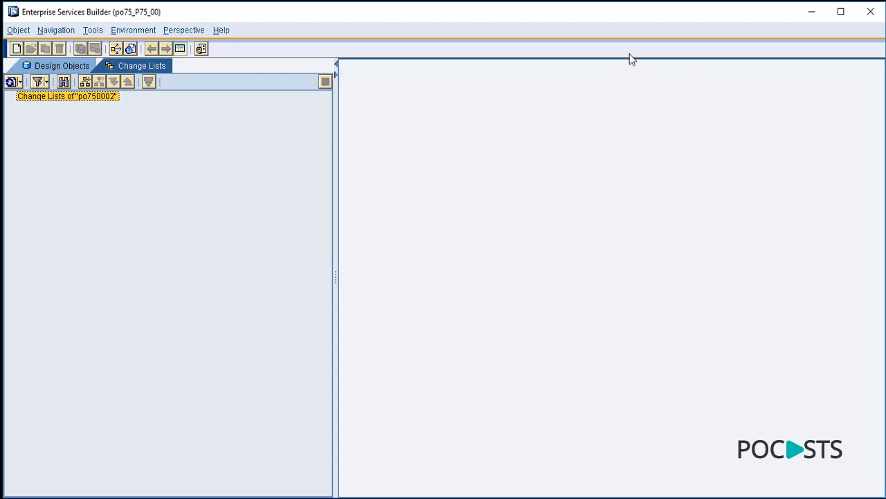
pyautogui.click(52, 60)
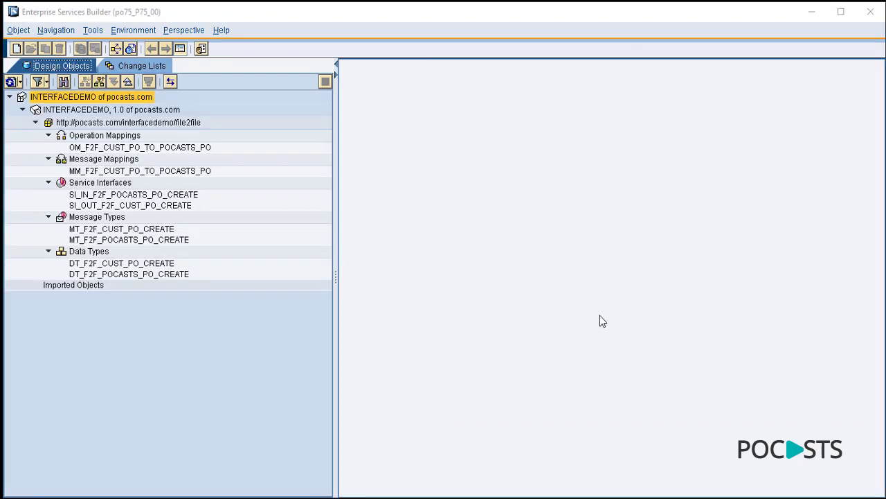
# - Launch the Configuration Integration Builder from the Environment menu
pyautogui.click(216, 365)
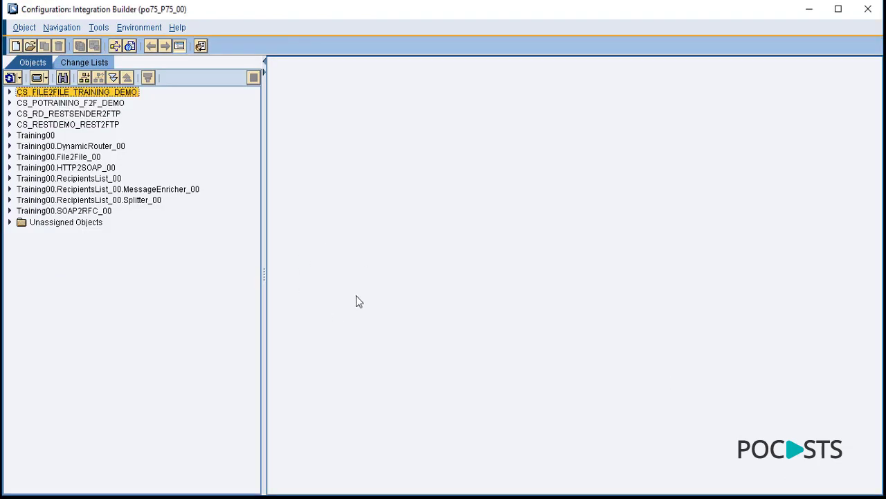
# - Create and save folder INTERFACEDEMO, then switch the object tree to Folder View
pyautogui.rightClick(155, 276)
pyautogui.click(174, 283)
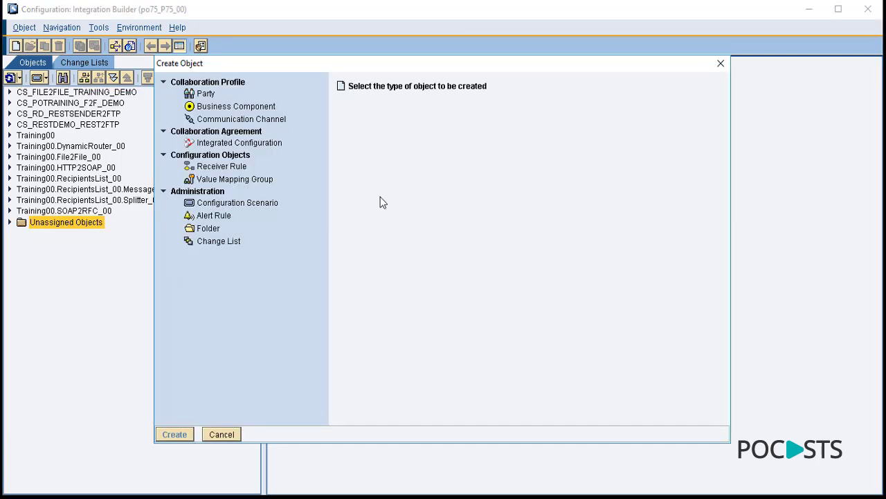
pyautogui.click(207, 230)
pyautogui.click(406, 100)
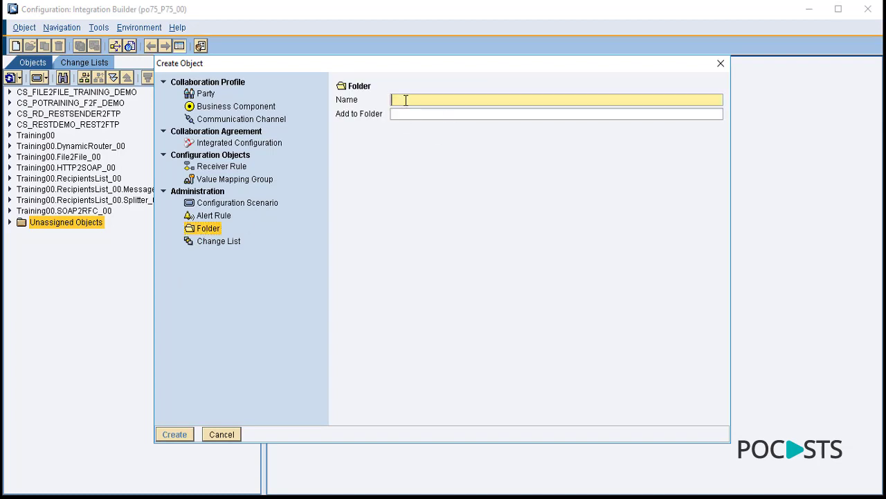
pyautogui.write('INTERFACEDEMO')
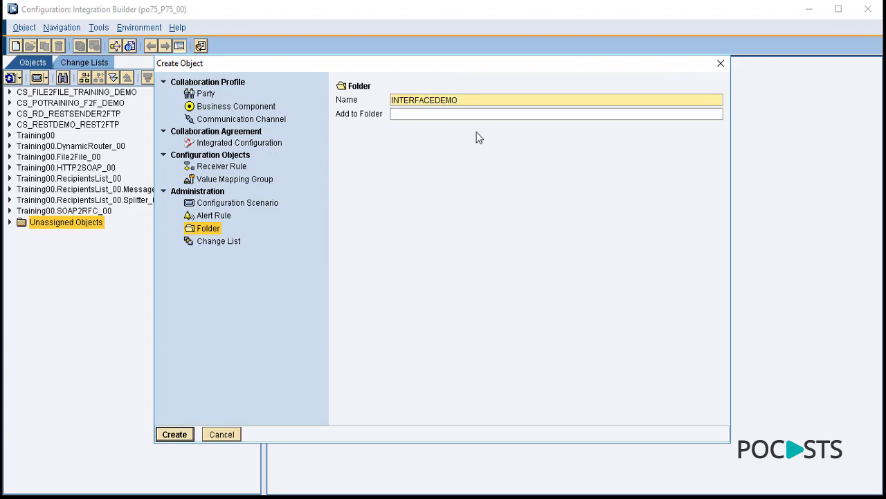
pyautogui.click(178, 437)
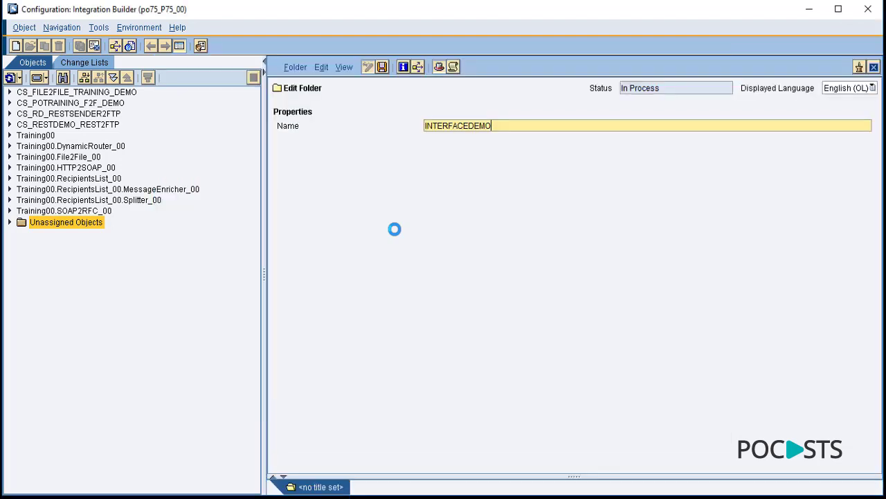
pyautogui.click(383, 67)
pyautogui.click(874, 68)
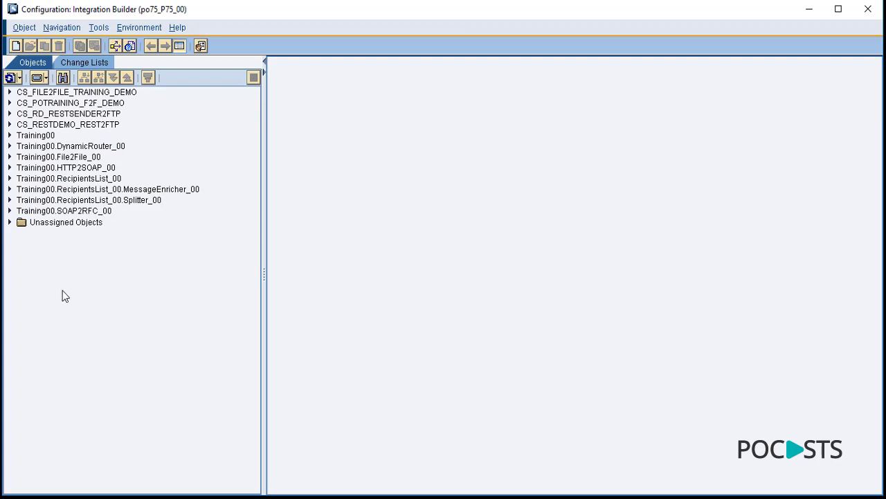
pyautogui.click(44, 77)
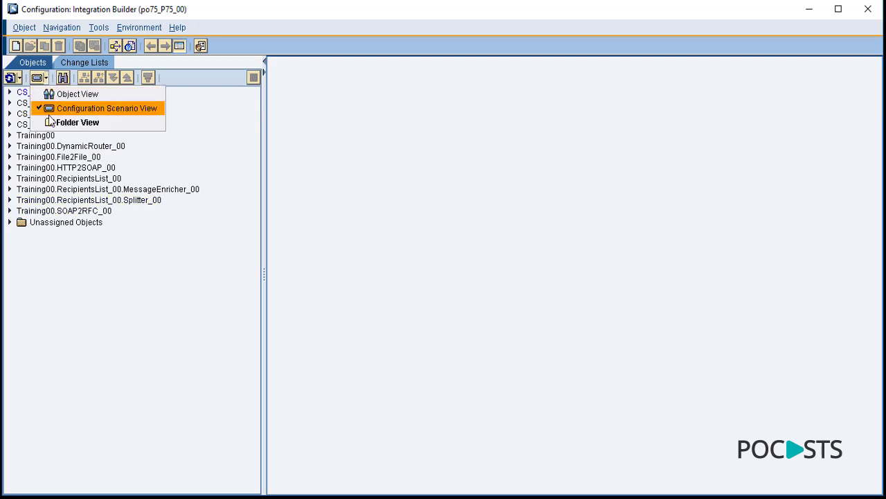
pyautogui.click(77, 123)
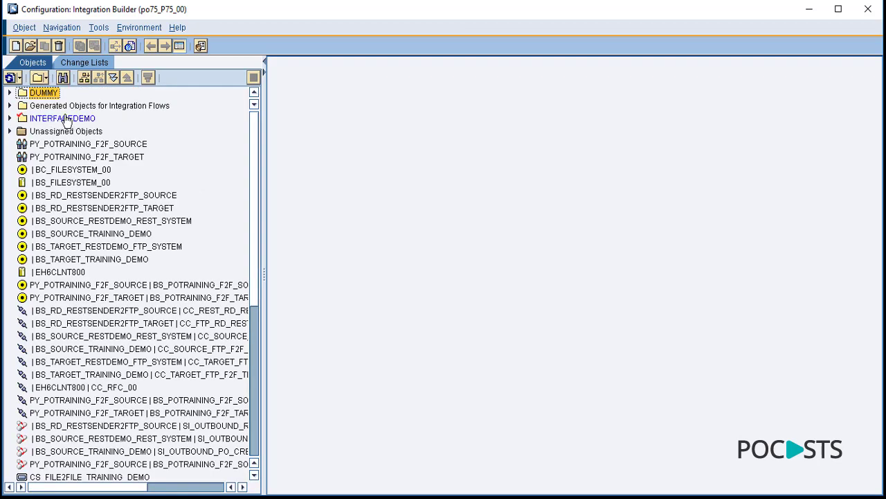
# - Create a FILE2FILE subfolder inside INTERFACEDEMO and narrow the tree to it
pyautogui.click(85, 118)
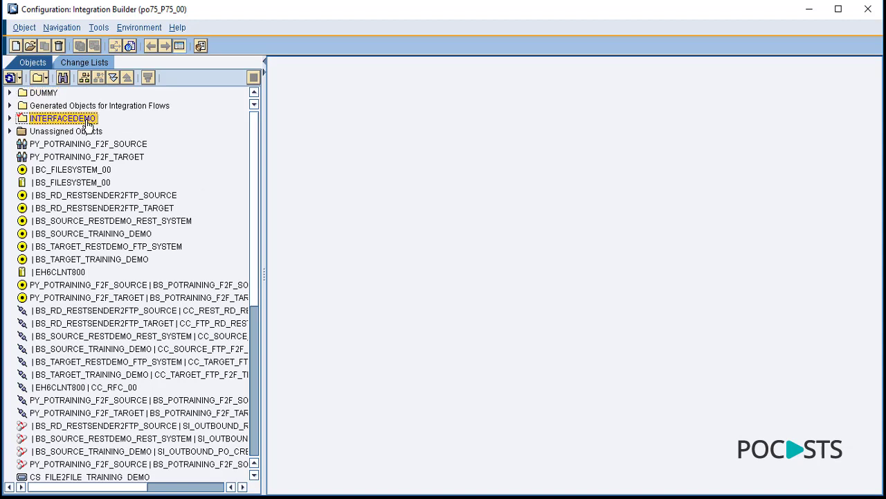
pyautogui.click(84, 77)
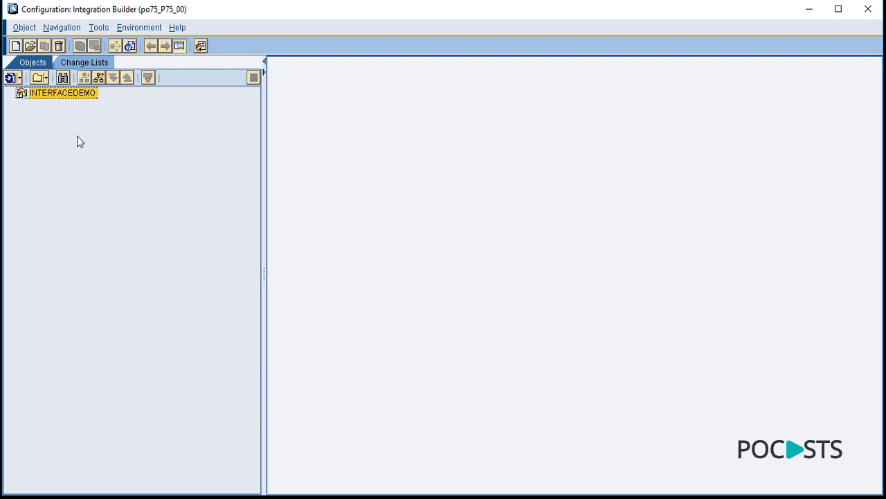
pyautogui.click(99, 79)
pyautogui.rightClick(57, 122)
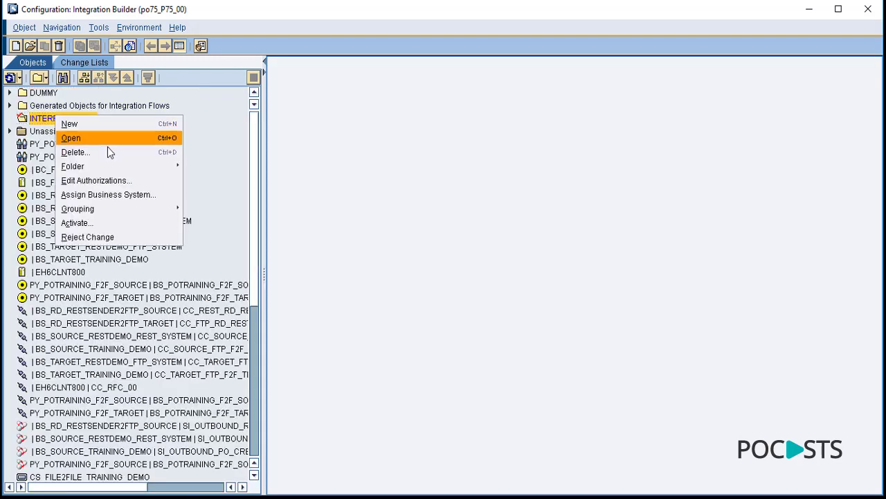
pyautogui.moveTo(104, 167)
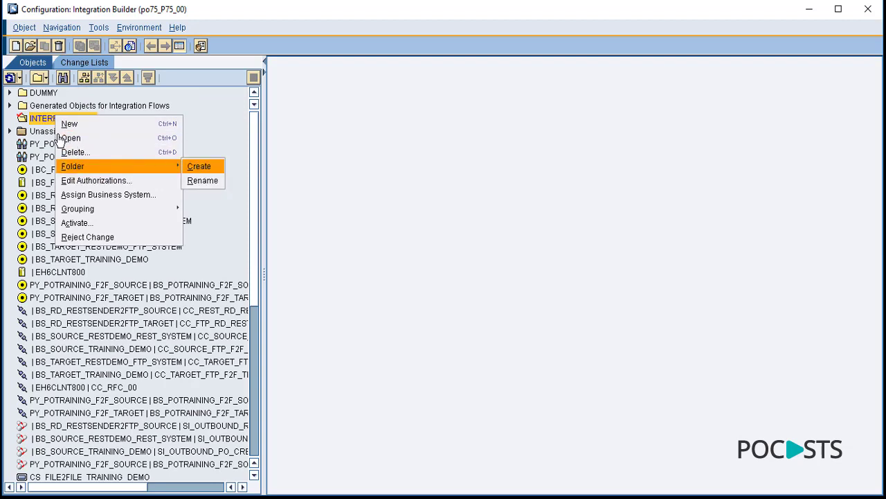
pyautogui.click(200, 168)
pyautogui.write('F')
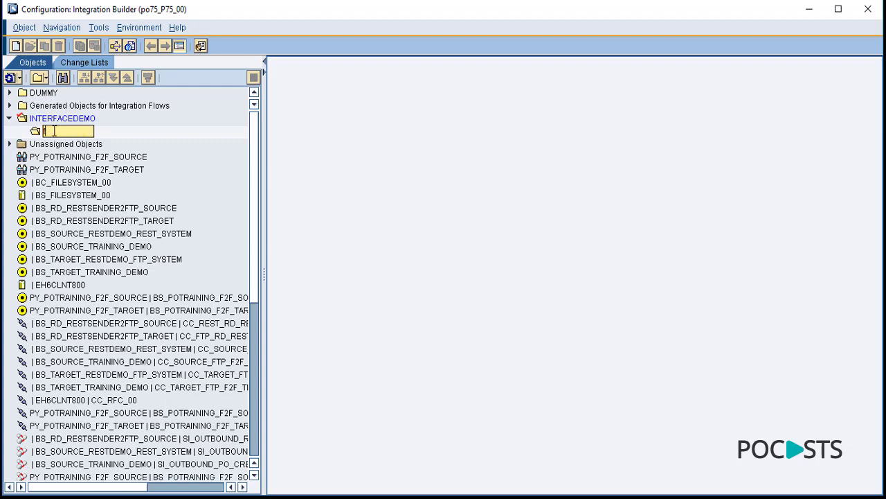
pyautogui.write('ILE2FILE')
pyautogui.press('Return')
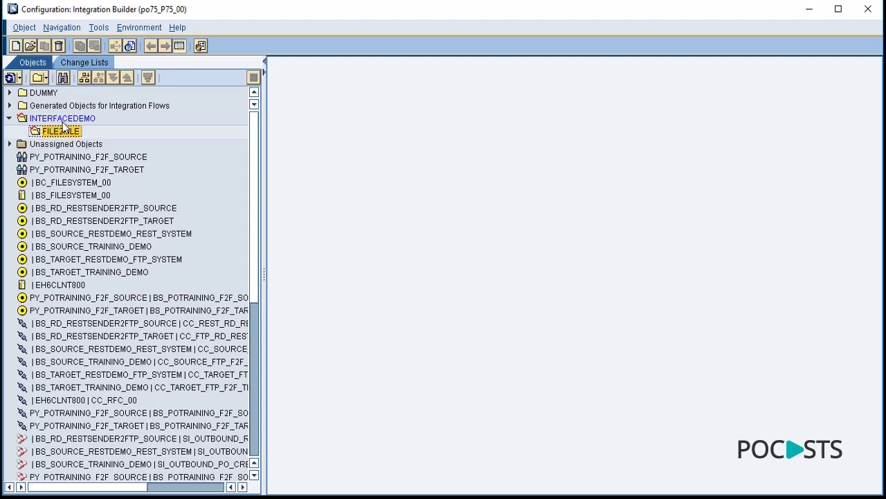
pyautogui.click(85, 77)
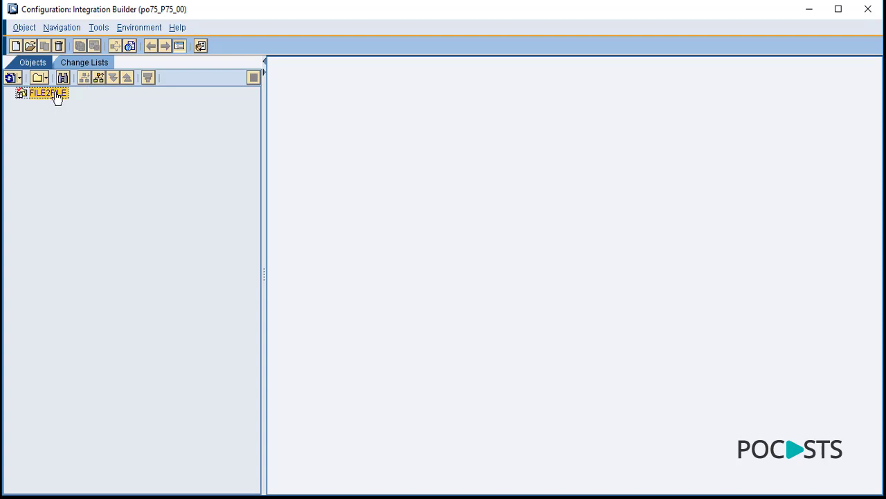
# - Create and save party PY_F2F_CUST_GLOBAL in the FILE2FILE folder
pyautogui.rightClick(56, 94)
pyautogui.click(73, 99)
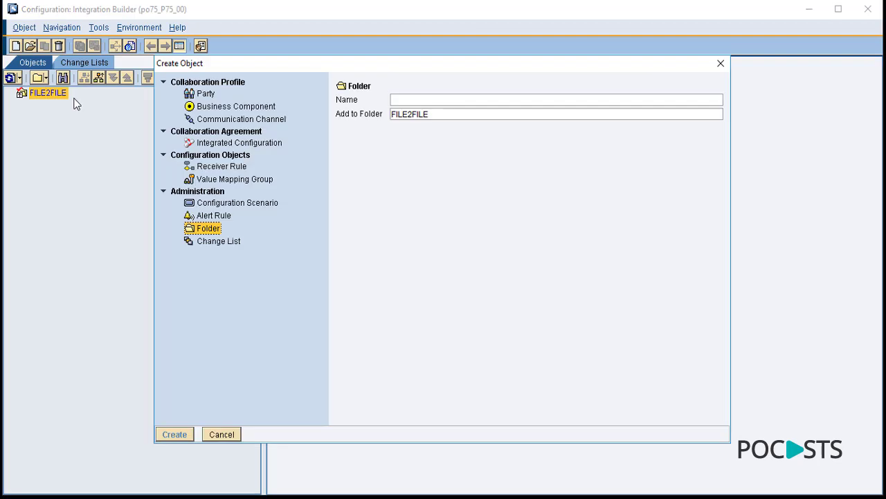
pyautogui.click(205, 93)
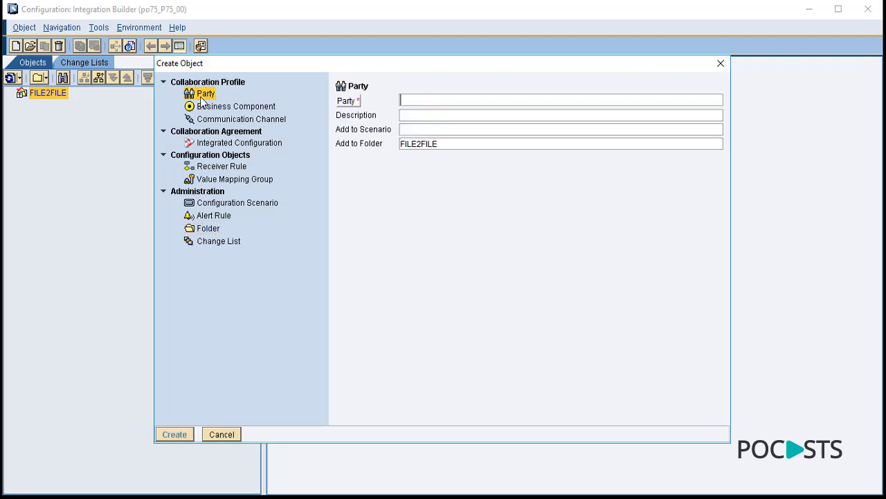
pyautogui.click(408, 99)
pyautogui.write('PY_F2F_CUST_GLOBAL')
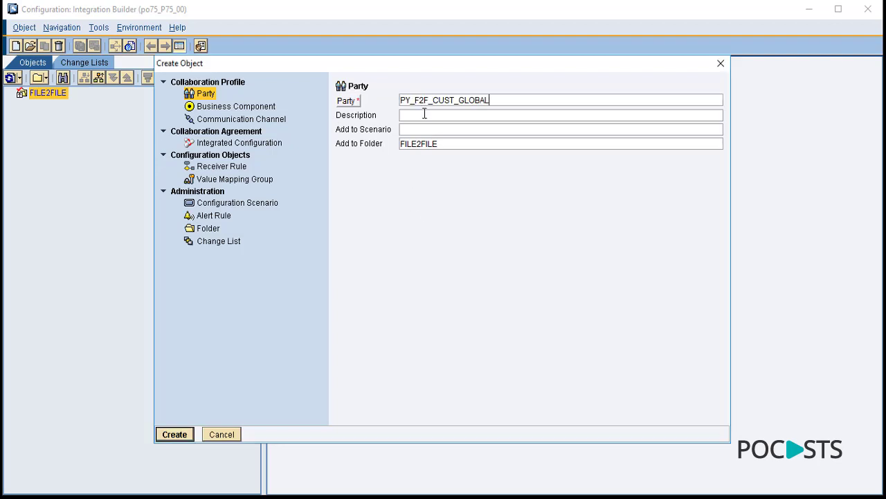
pyautogui.click(174, 433)
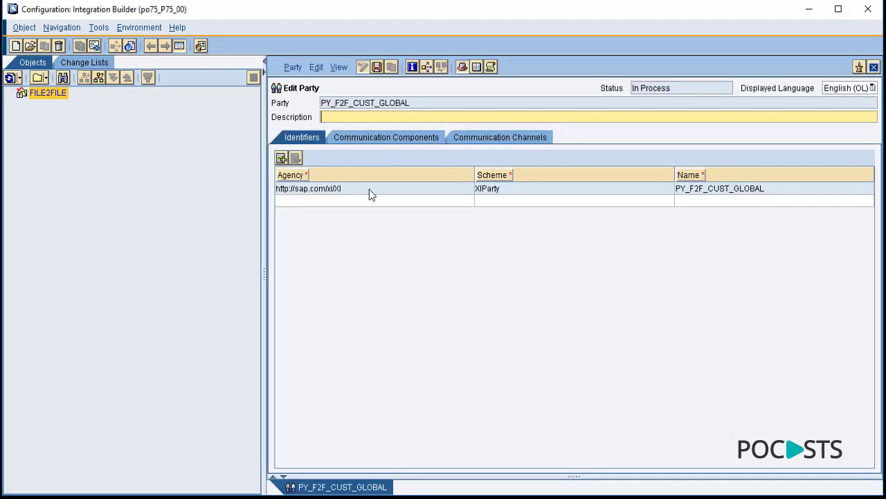
pyautogui.click(378, 66)
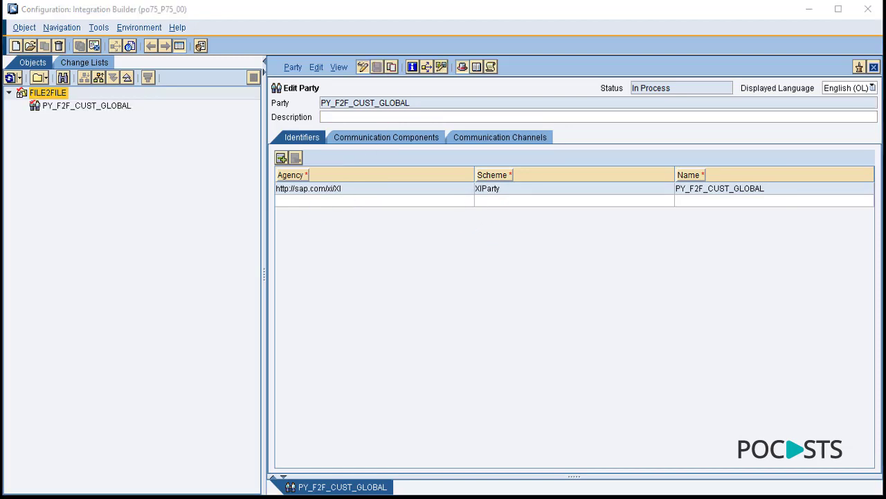
pyautogui.rightClick(58, 102)
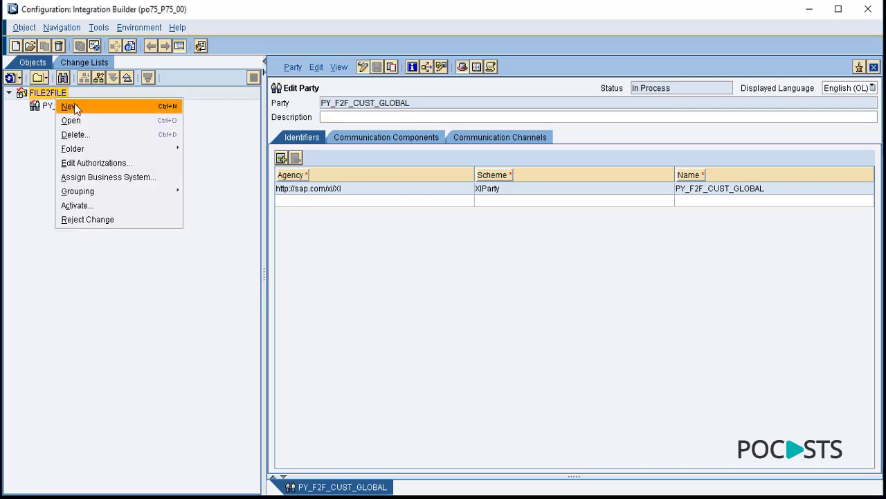
# - Start a new party in FILE2FILE named PY_F2F_POCASTS_GLOBAL
pyautogui.click(75, 108)
pyautogui.click(202, 94)
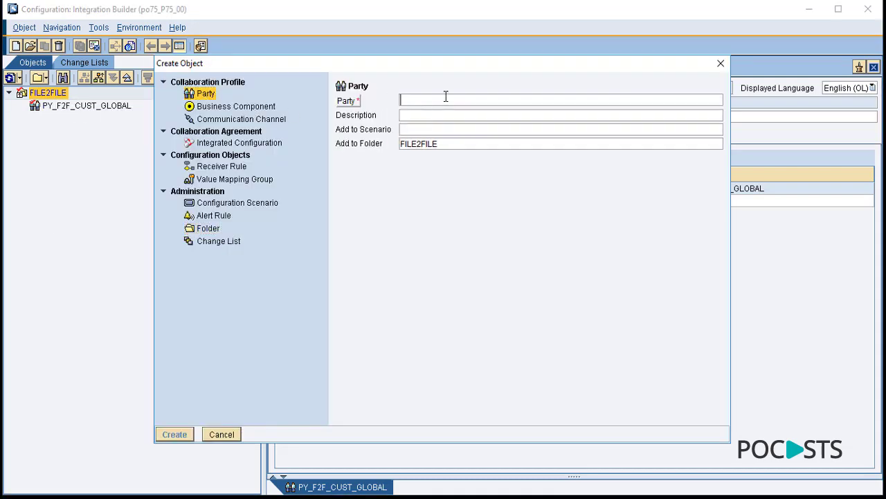
pyautogui.write('PY_F2F_POCASTS_GLOBAL')
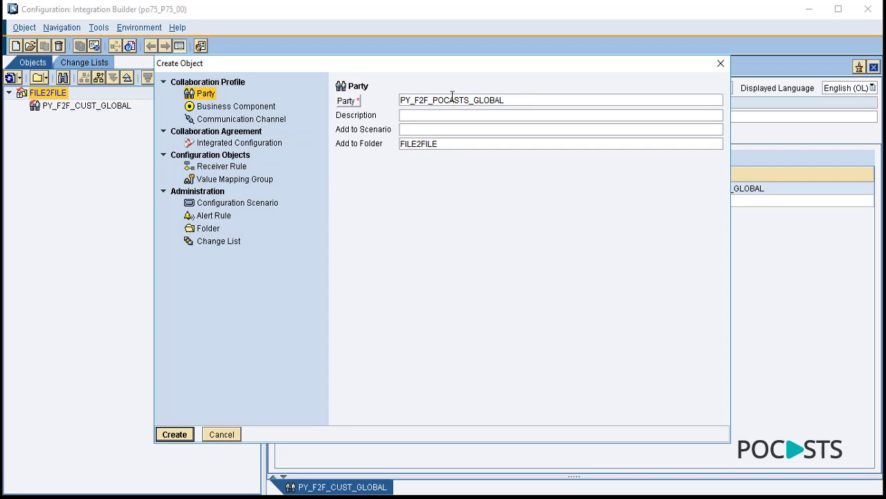
pyautogui.moveTo(451, 64); pyautogui.dragTo(435, 140)
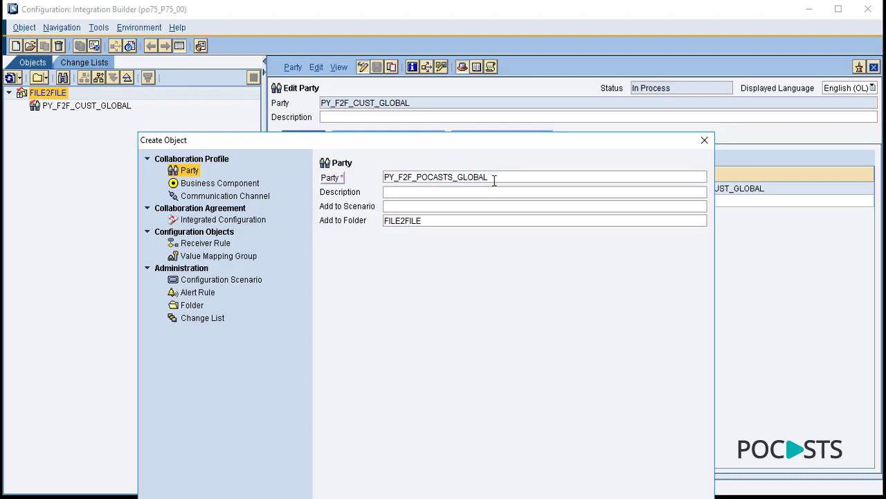
# - Check the PY_F2F_POCASTS_GLOBAL party name in its editor, then close the editor
pyautogui.moveTo(490, 178); pyautogui.dragTo(382, 179)
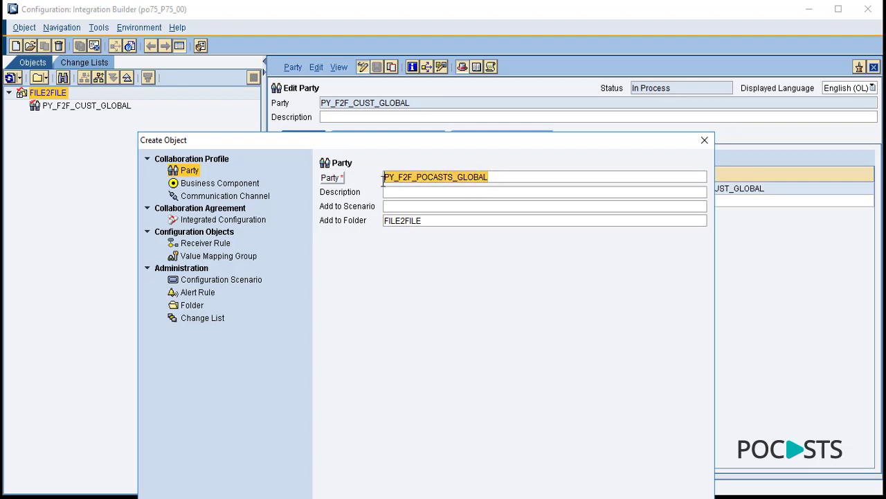
pyautogui.click(501, 177)
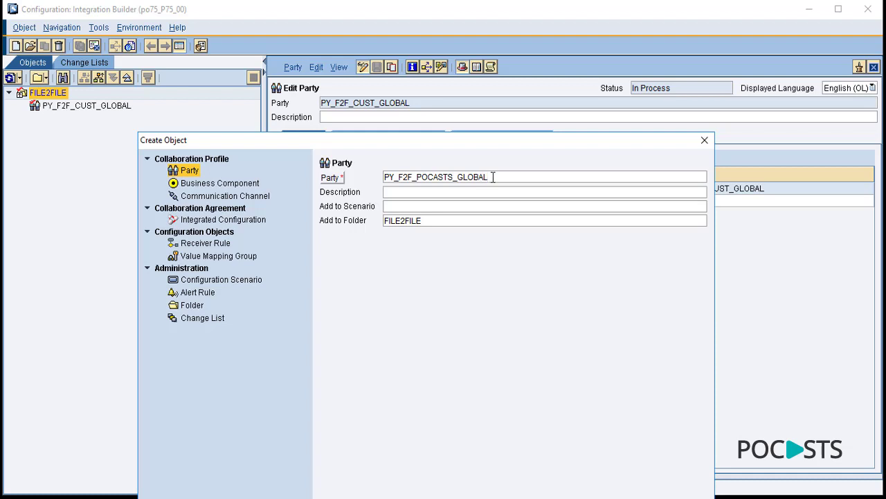
pyautogui.moveTo(493, 177); pyautogui.dragTo(460, 181)
pyautogui.click(460, 176)
pyautogui.doubleClick(383, 178)
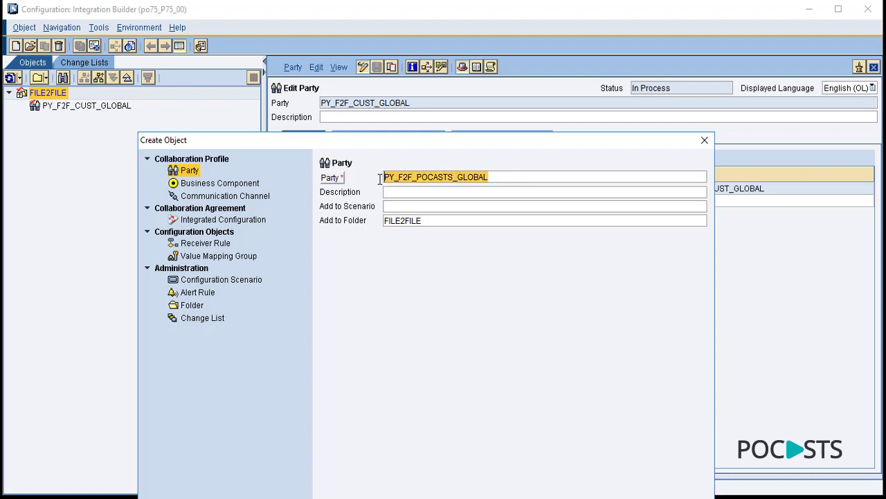
pyautogui.doubleClick(440, 177)
pyautogui.click(406, 178)
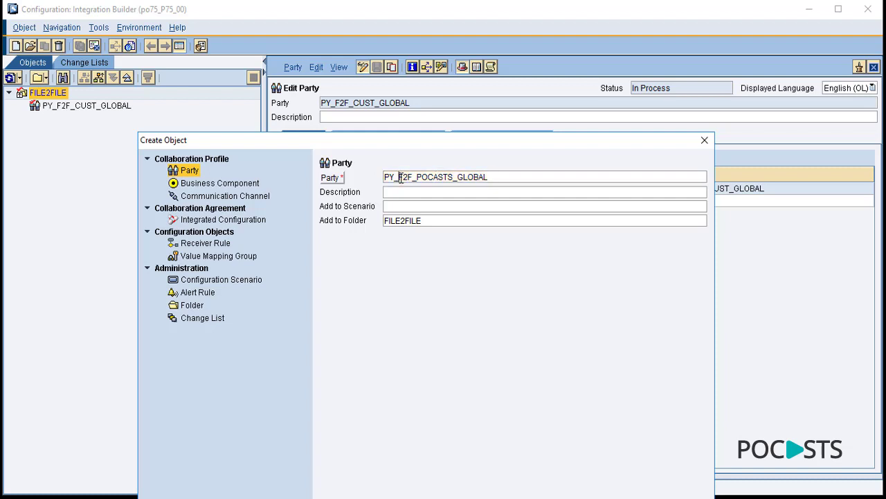
pyautogui.moveTo(413, 178); pyautogui.dragTo(399, 178)
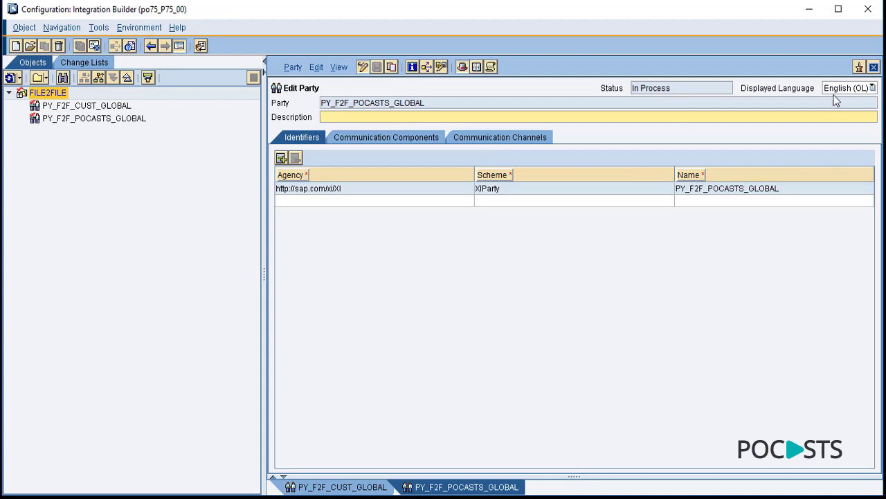
pyautogui.click(874, 68)
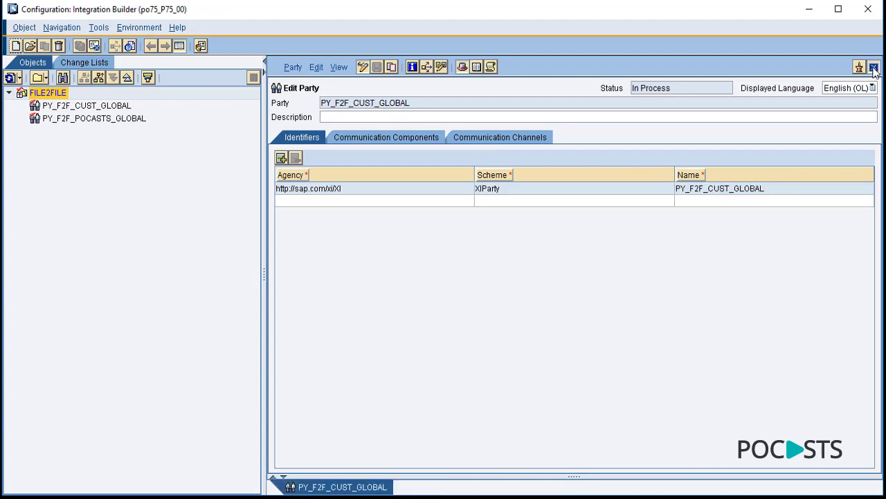
# - Close the remaining party editor and try starting business-system assignment
pyautogui.click(874, 67)
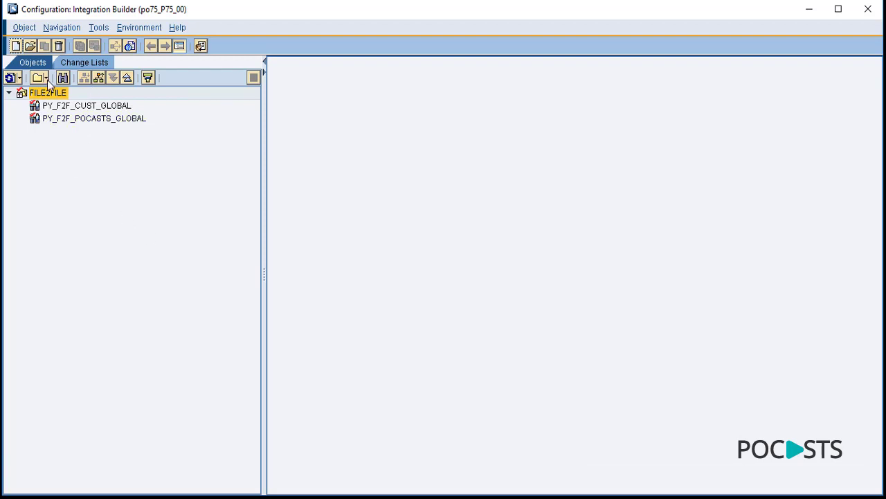
pyautogui.click(96, 29)
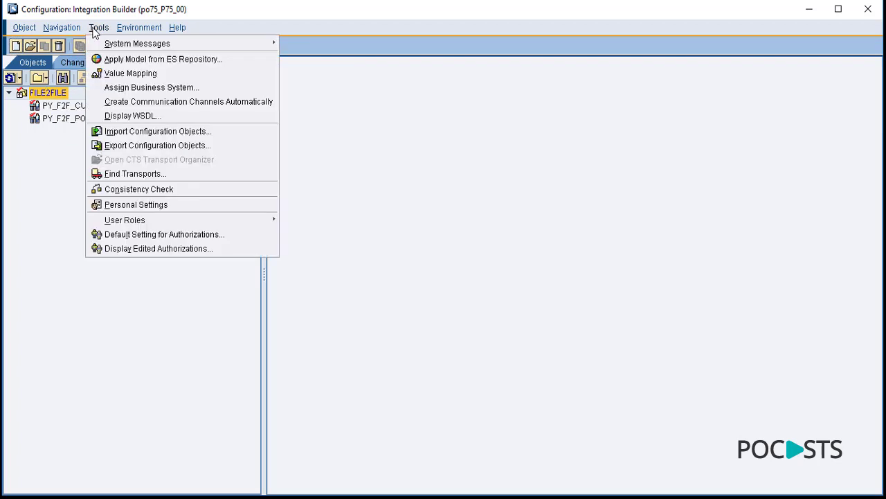
pyautogui.click(128, 88)
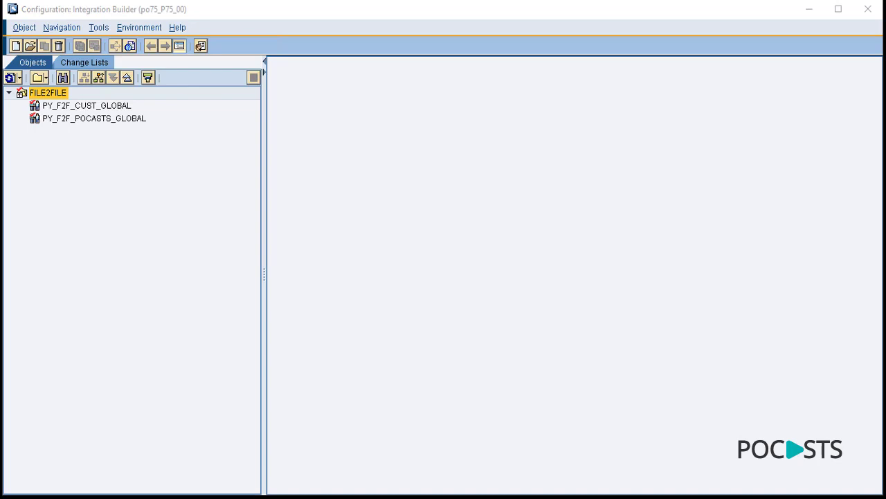
# - Clear the SLD data cache, dismiss its message, and launch the Assign Business System wizard
pyautogui.click(99, 28)
pyautogui.moveTo(139, 28)
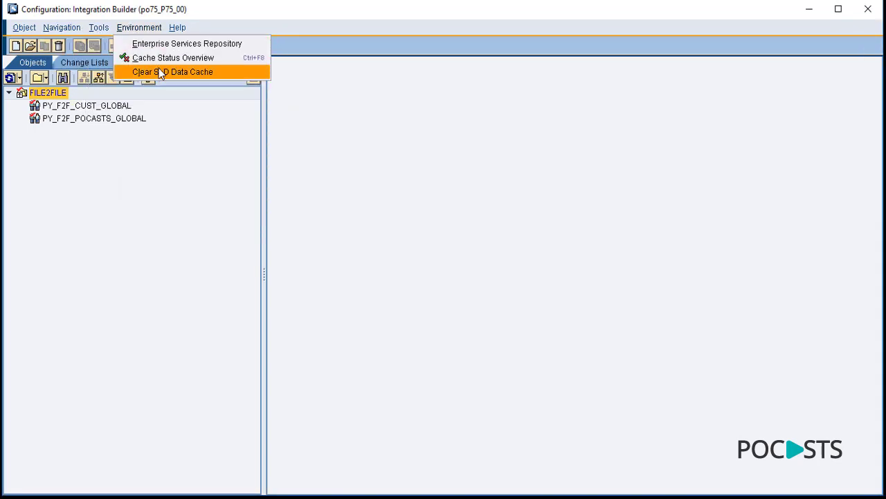
pyautogui.click(158, 69)
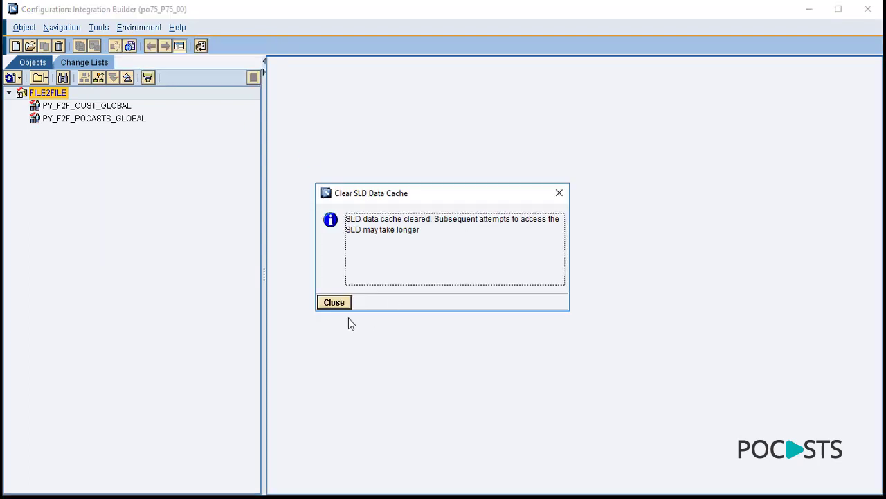
pyautogui.click(339, 305)
pyautogui.click(98, 28)
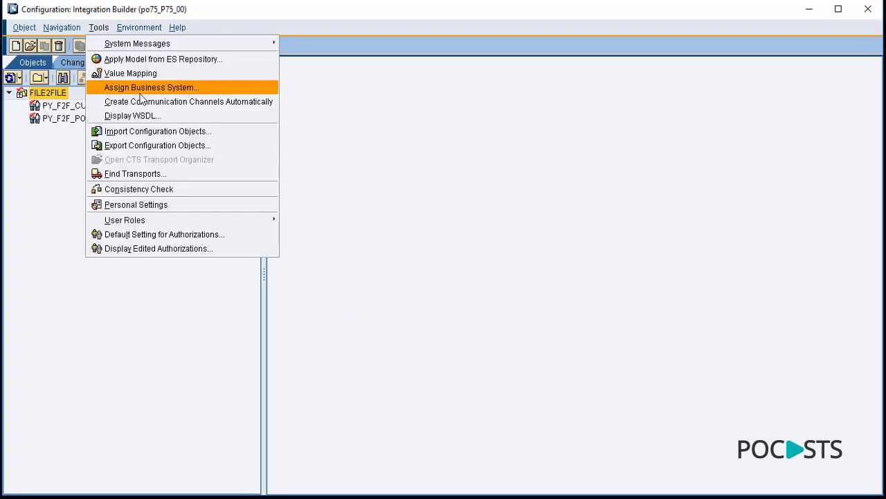
pyautogui.click(142, 90)
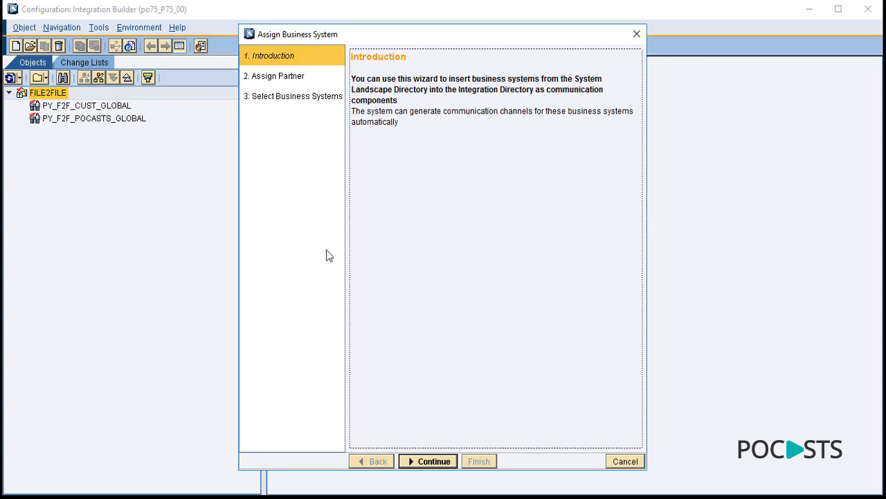
# - In the wizard, choose party PY_F2F_CUST_GLOBAL and tick business system BS_F2F_CUST_SYSTEM
pyautogui.click(442, 461)
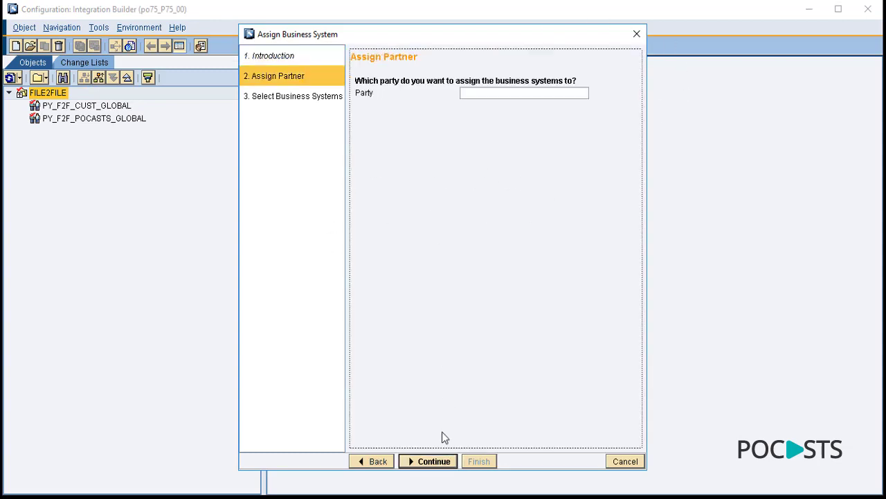
pyautogui.click(579, 93)
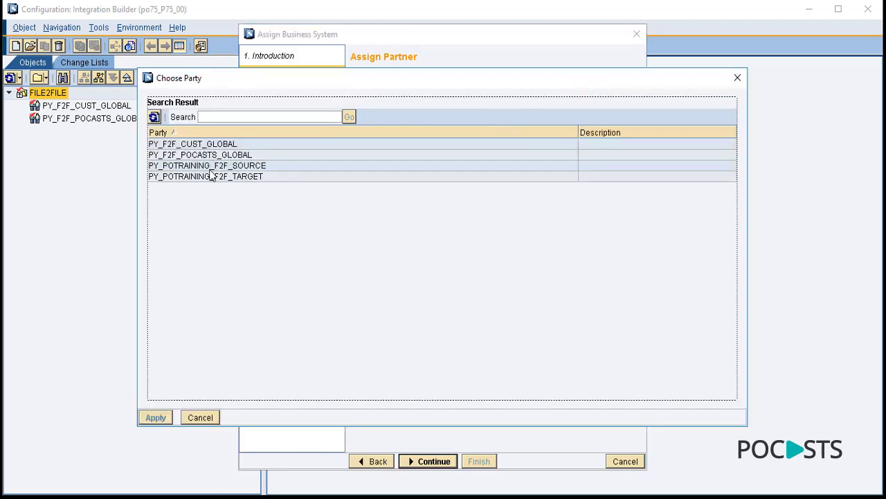
pyautogui.doubleClick(218, 146)
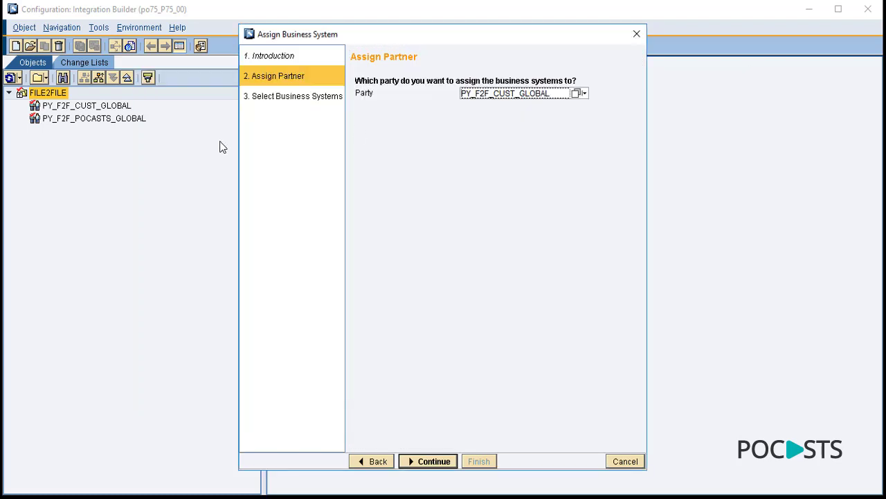
pyautogui.click(424, 461)
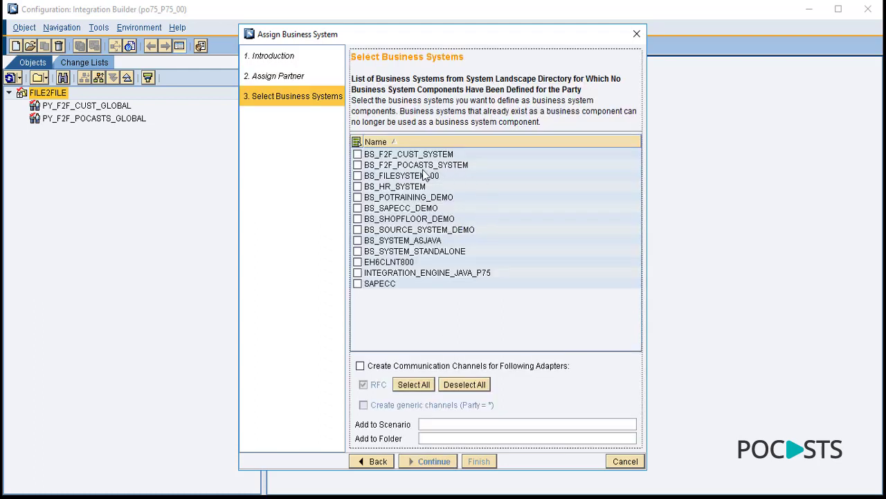
pyautogui.click(411, 156)
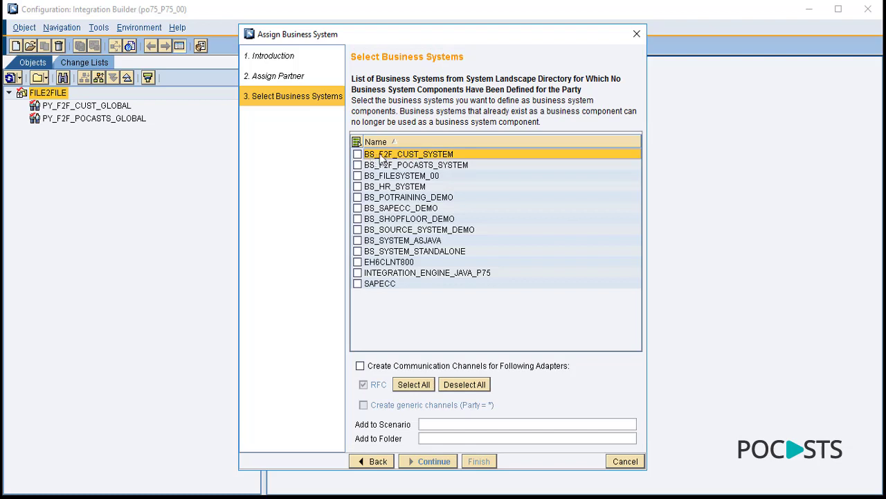
pyautogui.click(357, 155)
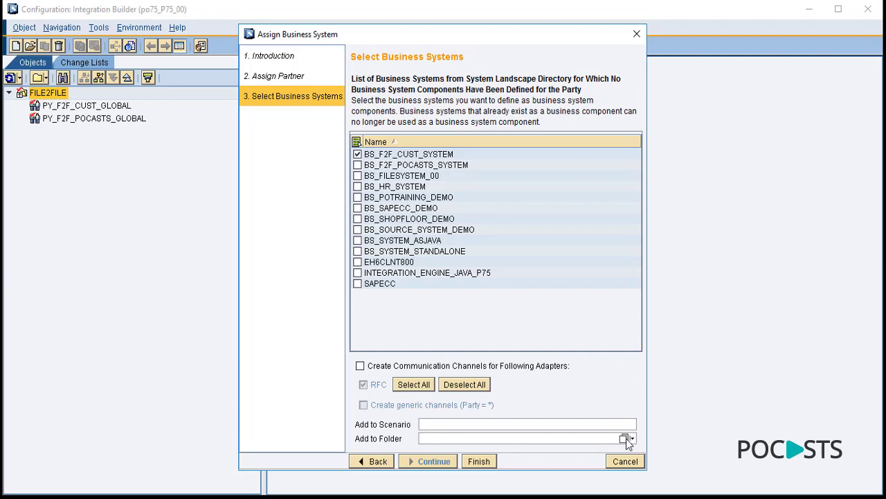
# - Set the target folder to FILE2FILE, finish and close the wizard
pyautogui.click(625, 438)
pyautogui.click(166, 154)
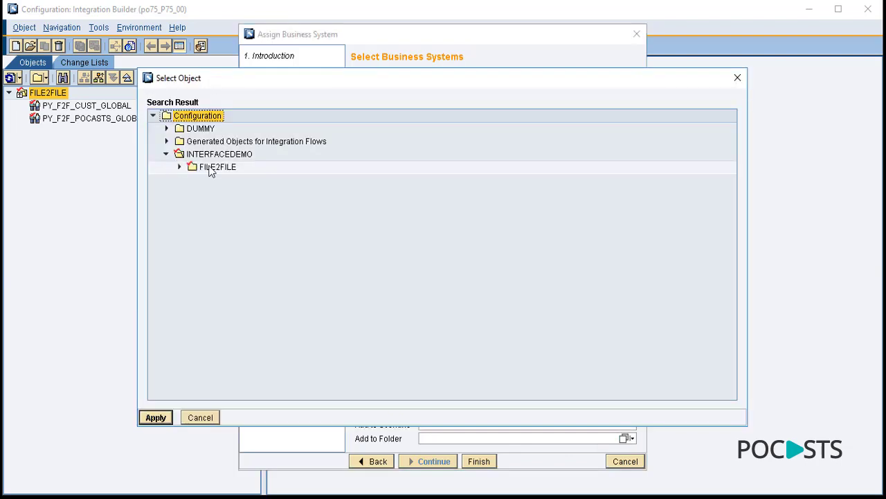
pyautogui.click(212, 167)
pyautogui.click(156, 417)
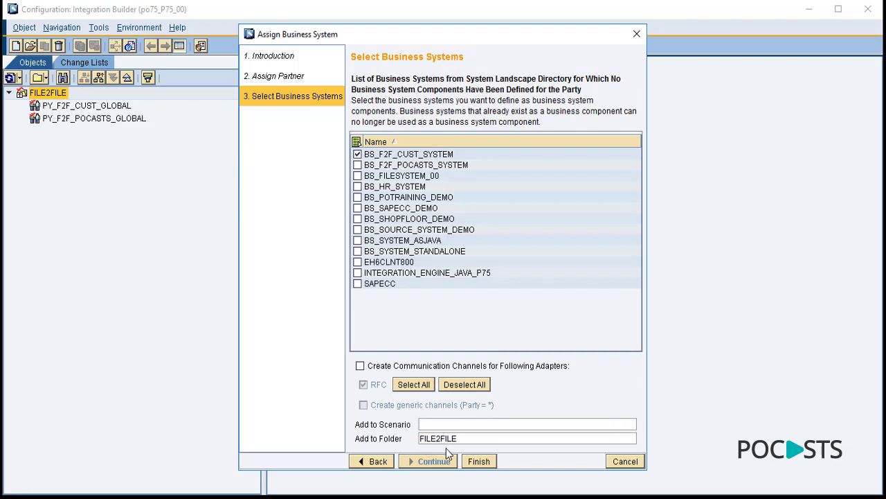
pyautogui.click(480, 461)
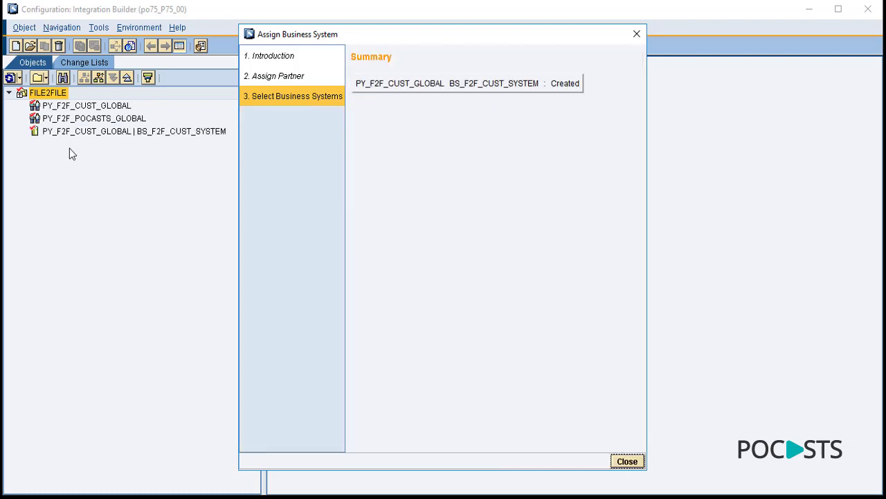
pyautogui.click(627, 461)
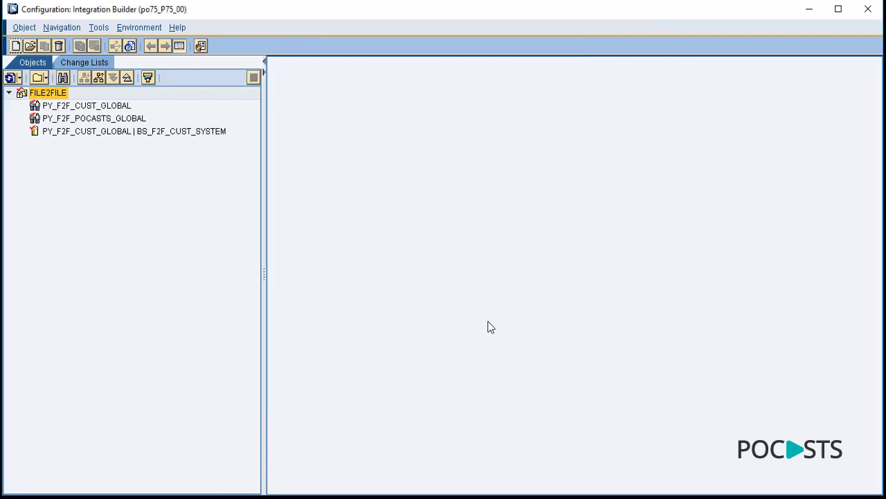
pyautogui.click(147, 134)
pyautogui.click(58, 93)
# - Run Assign Business System for party PY_F2F_POCASTS_GLOBAL with system BS_F2F_POCASTS_SYSTEM
pyautogui.click(94, 28)
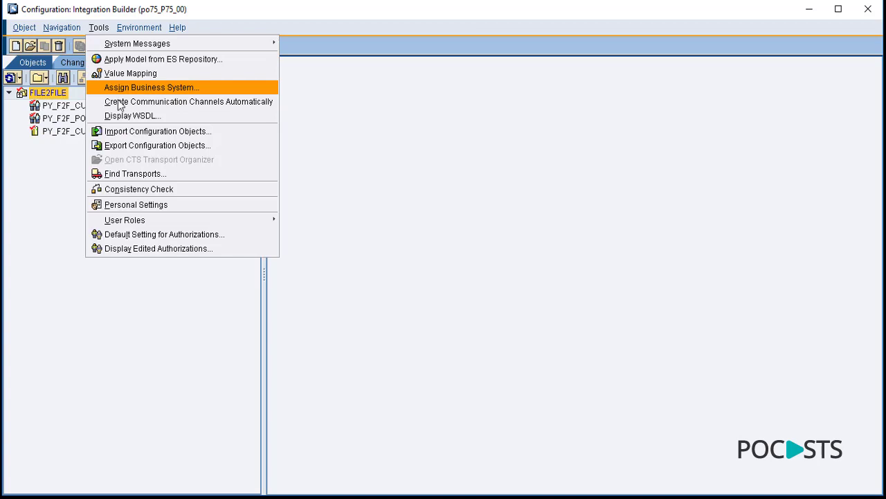
pyautogui.press('Escape')
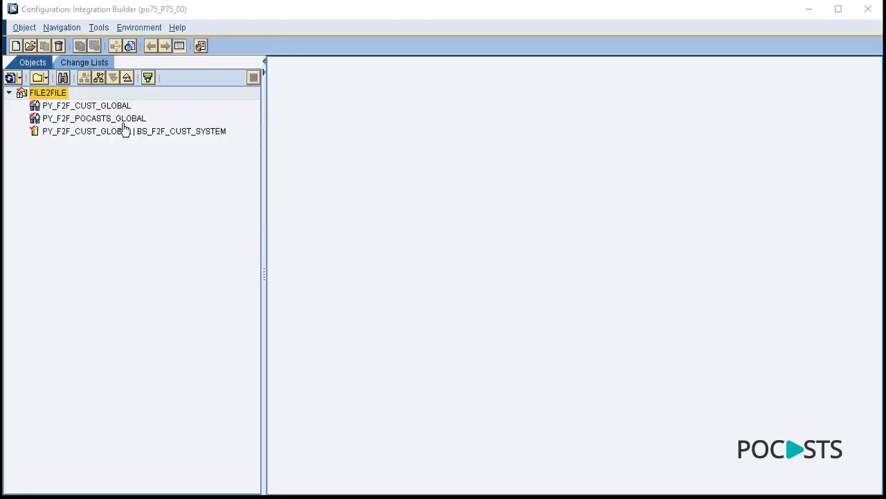
pyautogui.click(99, 28)
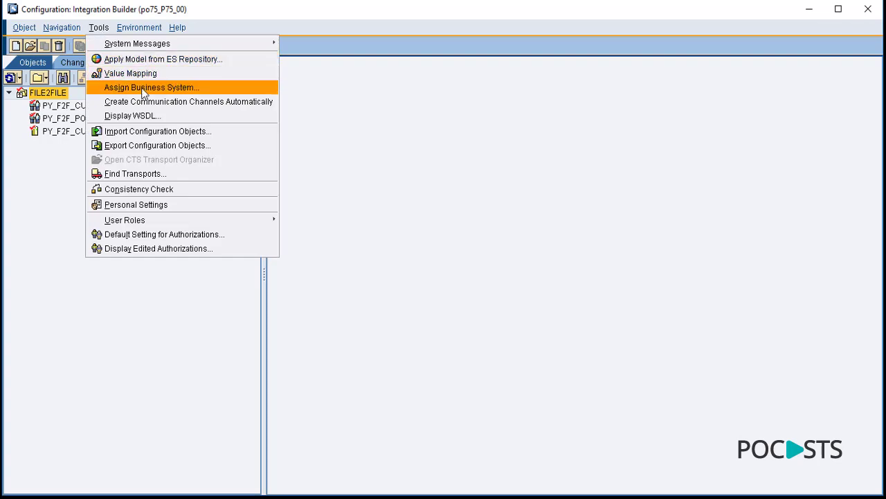
pyautogui.click(145, 88)
pyautogui.click(426, 461)
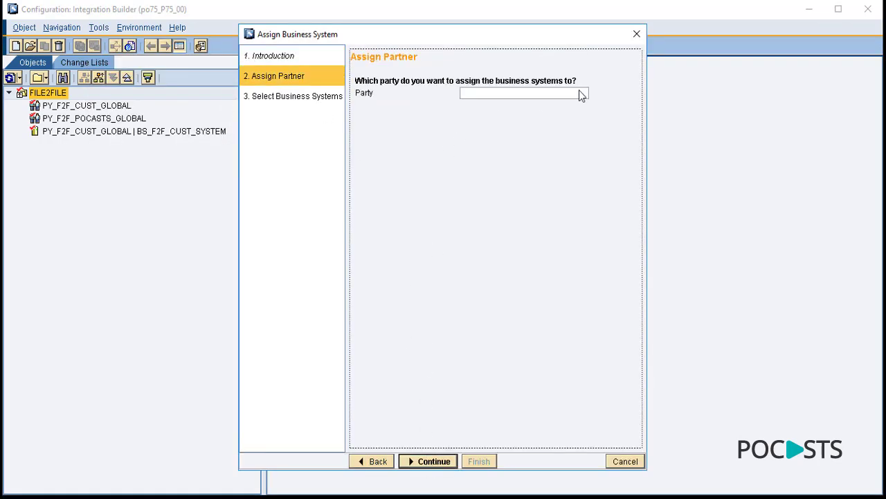
pyautogui.click(579, 92)
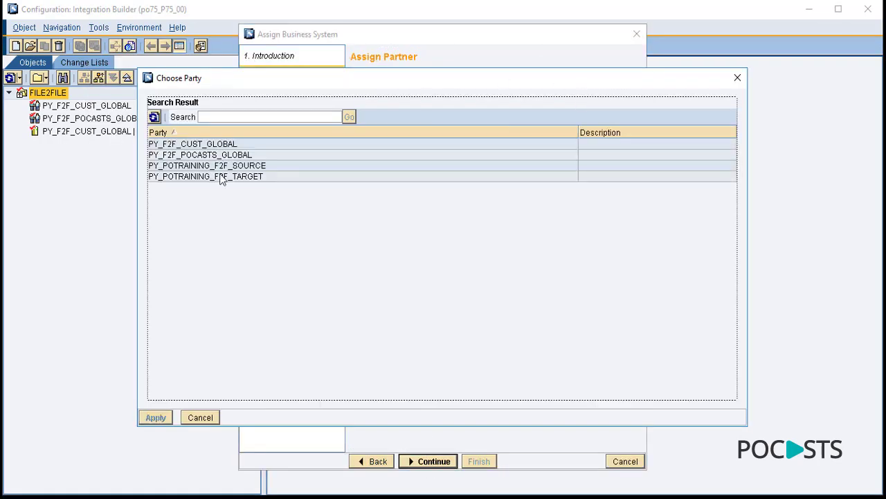
pyautogui.doubleClick(222, 155)
pyautogui.click(436, 461)
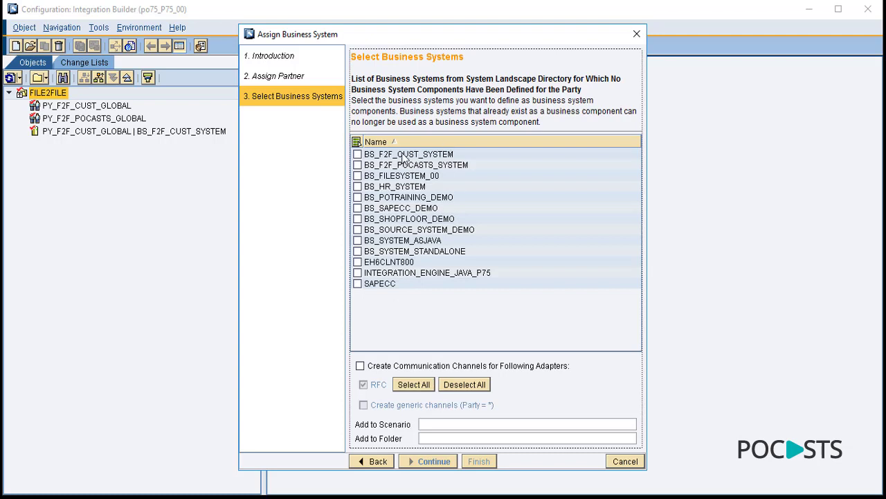
pyautogui.click(358, 165)
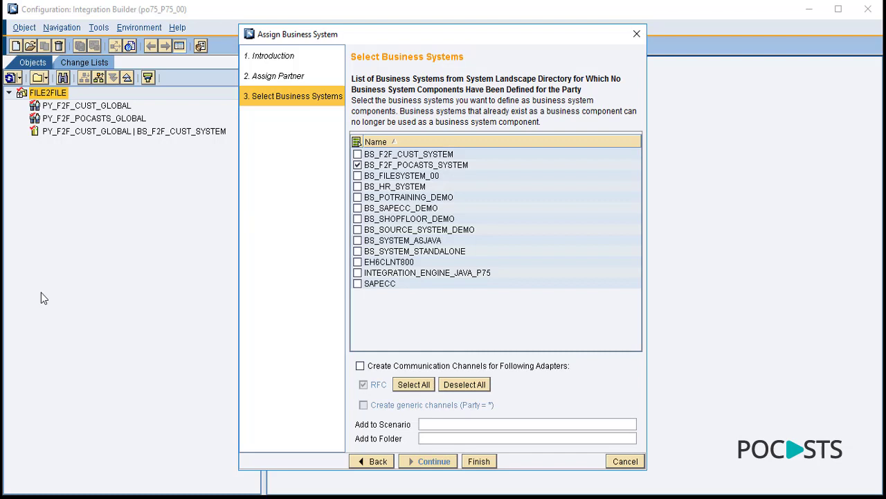
# - Store the component in the FILE2FILE folder, then finish and close the wizard
pyautogui.click(625, 437)
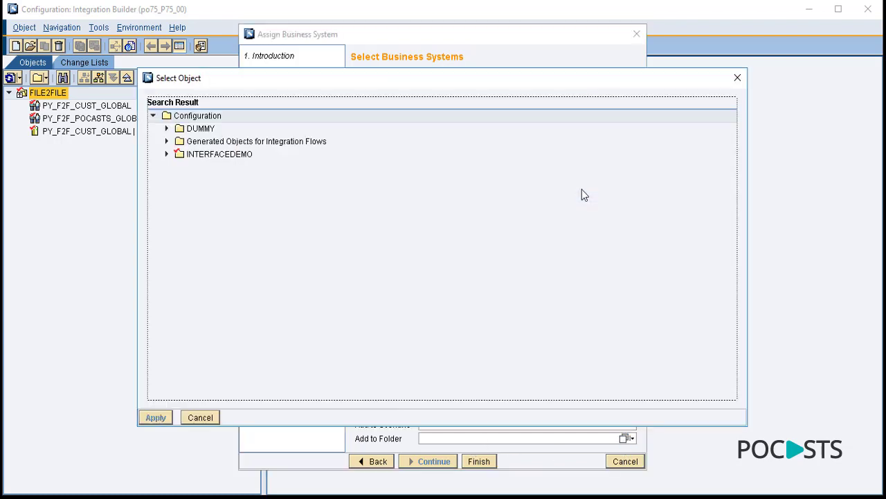
pyautogui.click(168, 154)
pyautogui.click(218, 167)
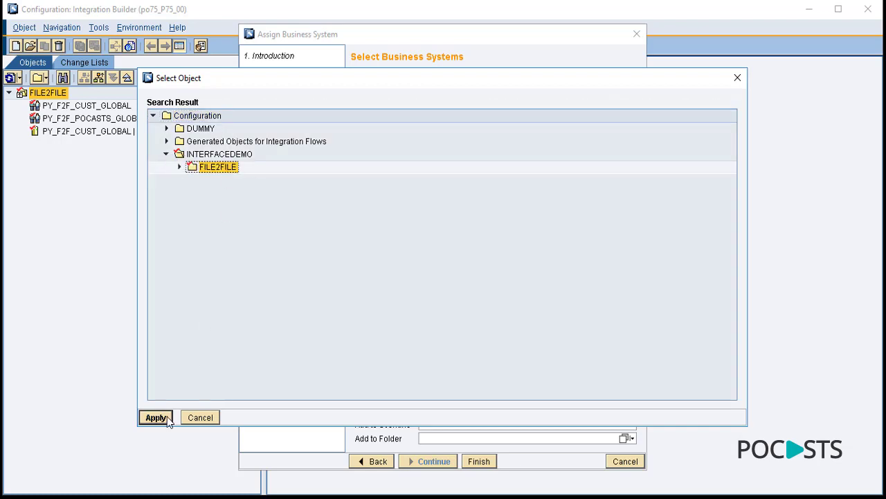
pyautogui.click(157, 417)
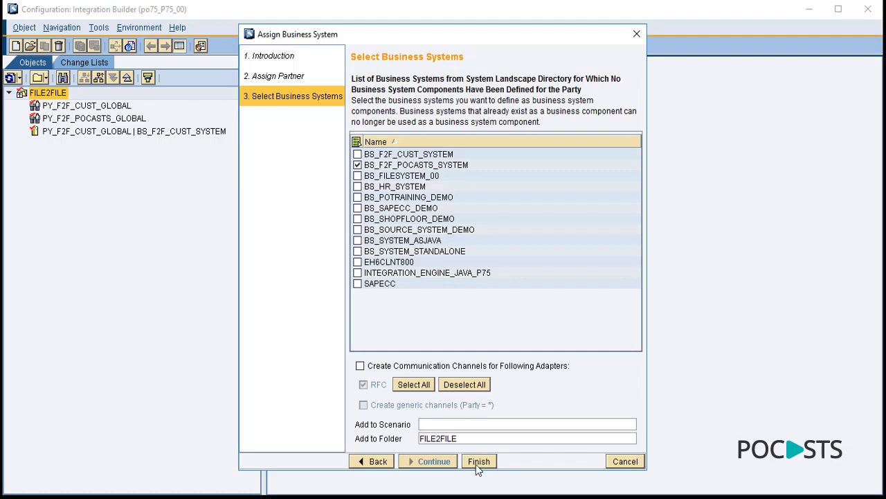
pyautogui.click(478, 462)
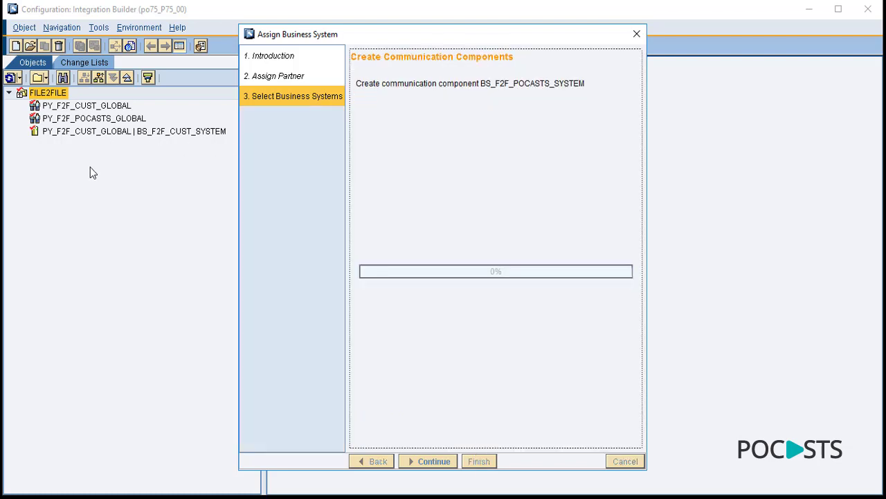
pyautogui.click(623, 461)
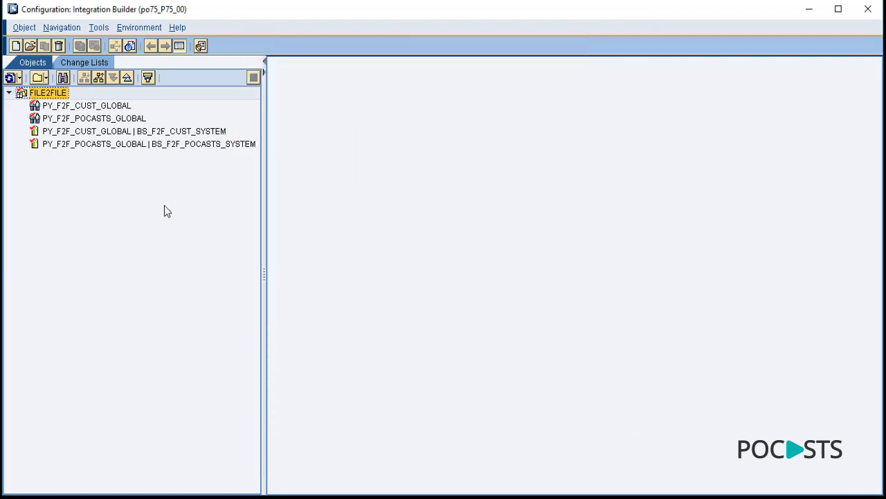
pyautogui.click(138, 132)
pyautogui.click(138, 144)
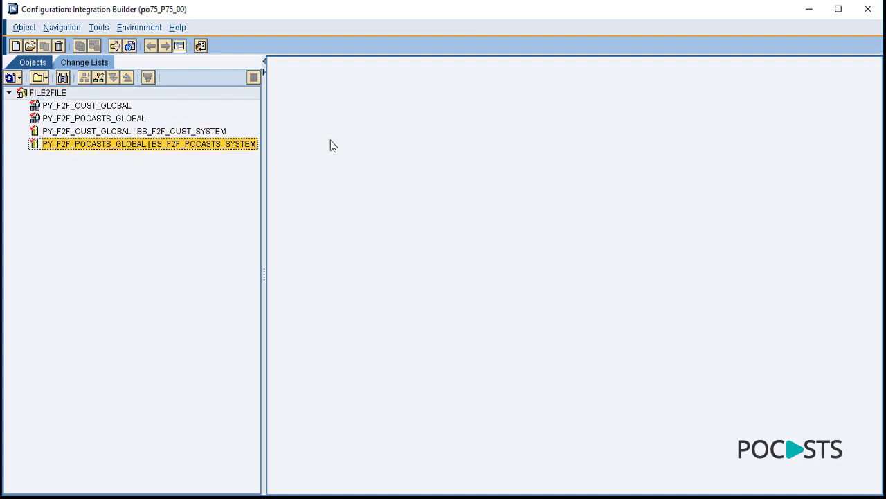
pyautogui.doubleClick(194, 132)
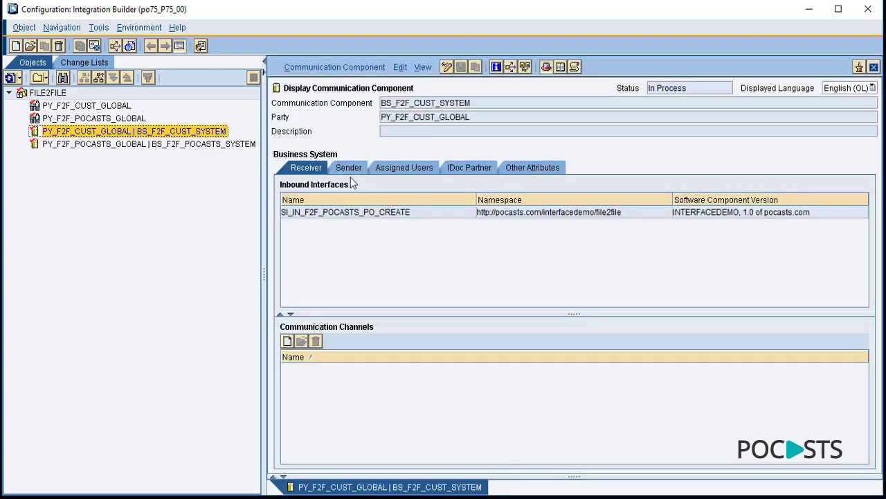
pyautogui.click(349, 170)
pyautogui.click(303, 171)
pyautogui.click(167, 144)
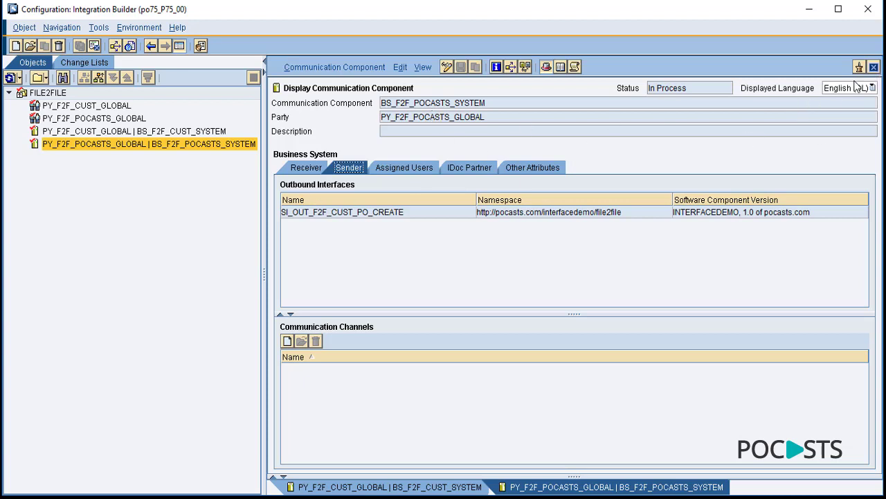
pyautogui.click(874, 67)
pyautogui.click(874, 67)
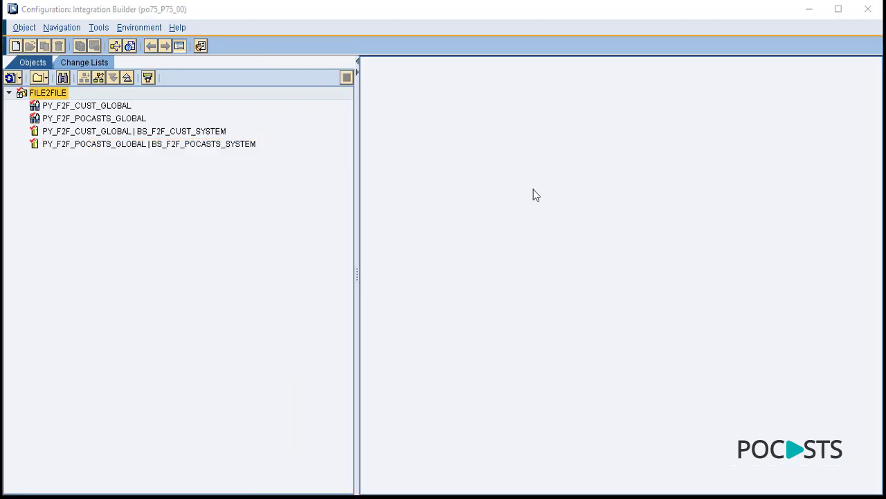
# - Start a new communication channel in FILE2FILE for PY_F2F_CUST_GLOBAL and BS_F2F_CUST_SYSTEM
pyautogui.rightClick(206, 205)
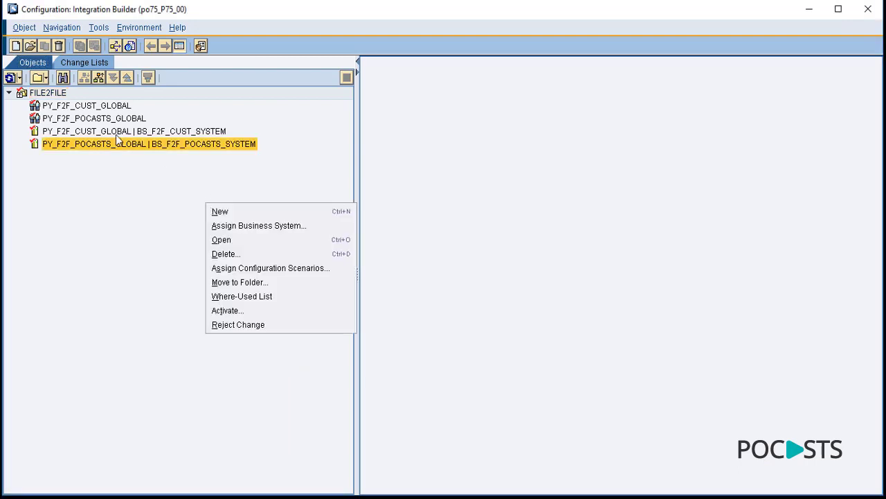
pyautogui.click(51, 99)
pyautogui.rightClick(50, 97)
pyautogui.click(61, 103)
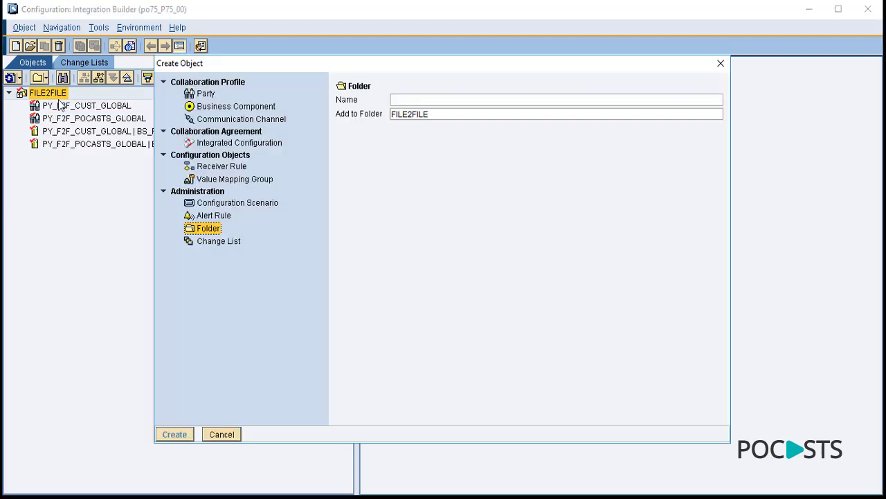
pyautogui.click(268, 120)
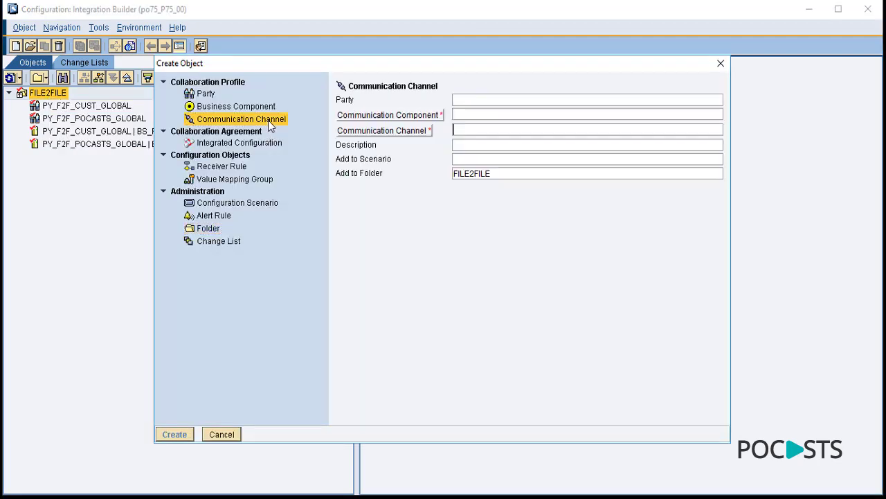
pyautogui.click(494, 100)
pyautogui.click(713, 100)
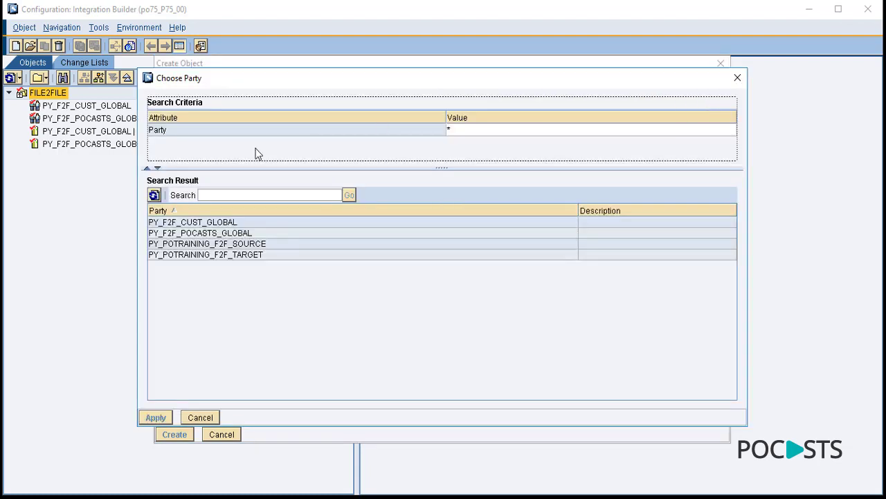
pyautogui.doubleClick(230, 220)
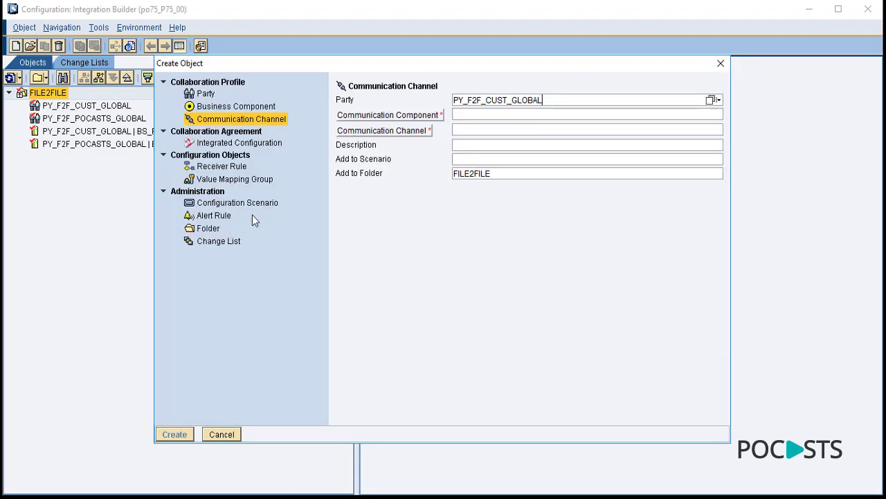
pyautogui.click(518, 114)
pyautogui.click(713, 114)
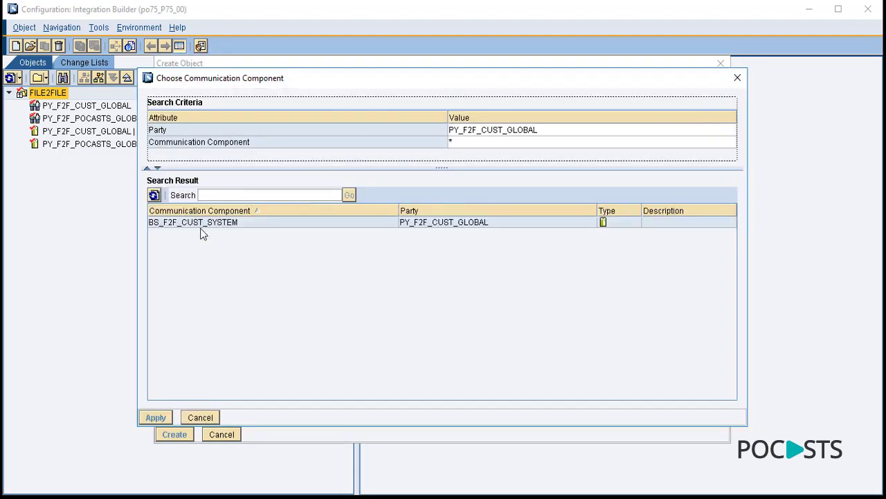
pyautogui.doubleClick(201, 223)
# - Name the channel CC_FTP_F2F_CUST_PO_CREATE_SENDER and create it
pyautogui.click(486, 130)
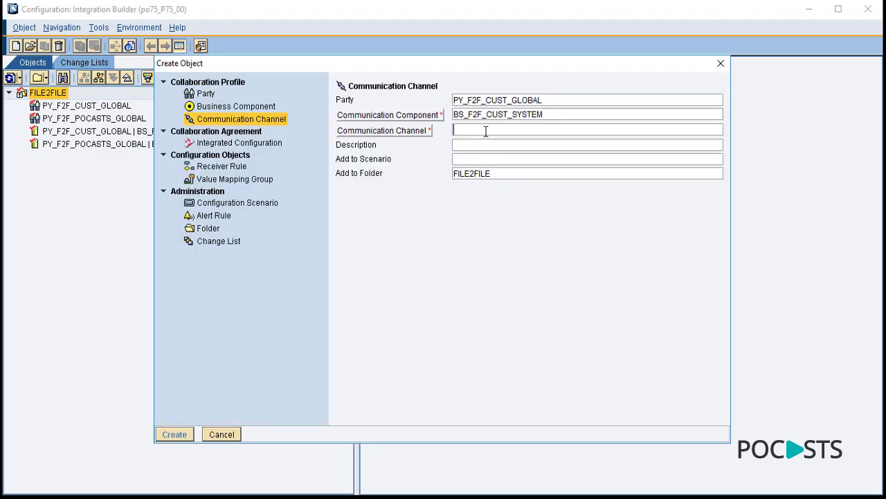
pyautogui.write('CC_FTP_F2F_CUST_PO_CREATE_SENDER')
pyautogui.press('Down')
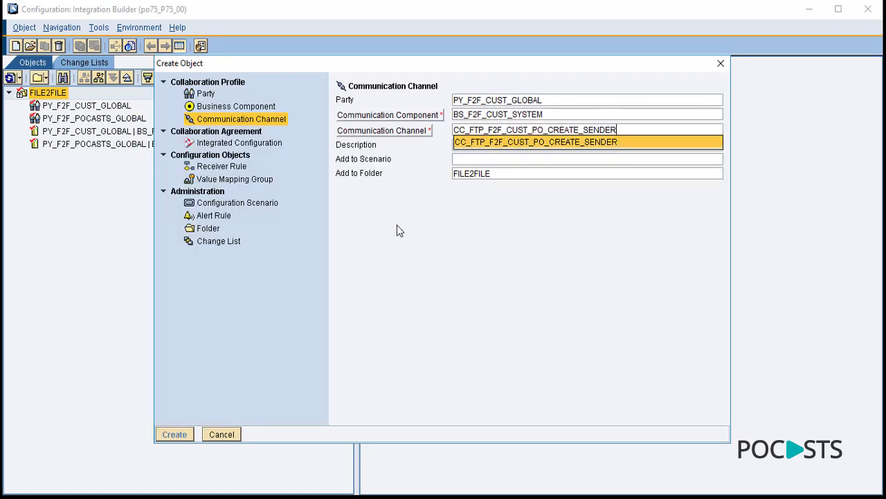
pyautogui.press('Return')
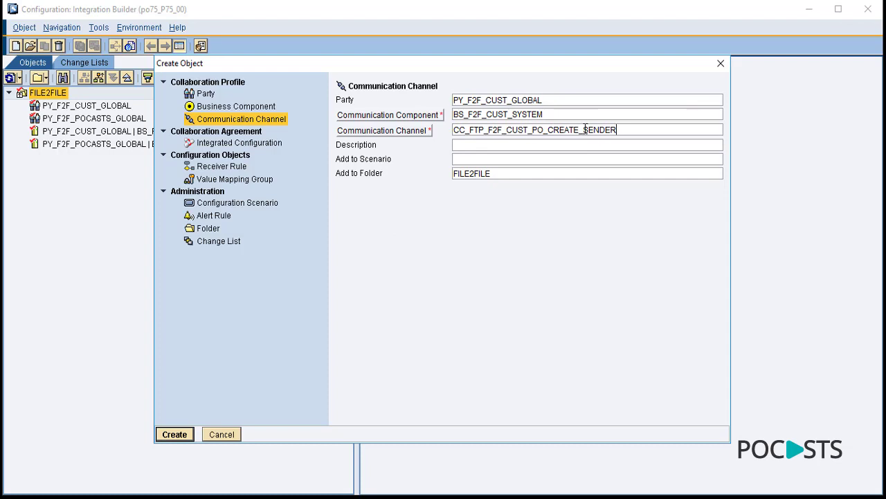
pyautogui.moveTo(584, 130); pyautogui.dragTo(624, 129)
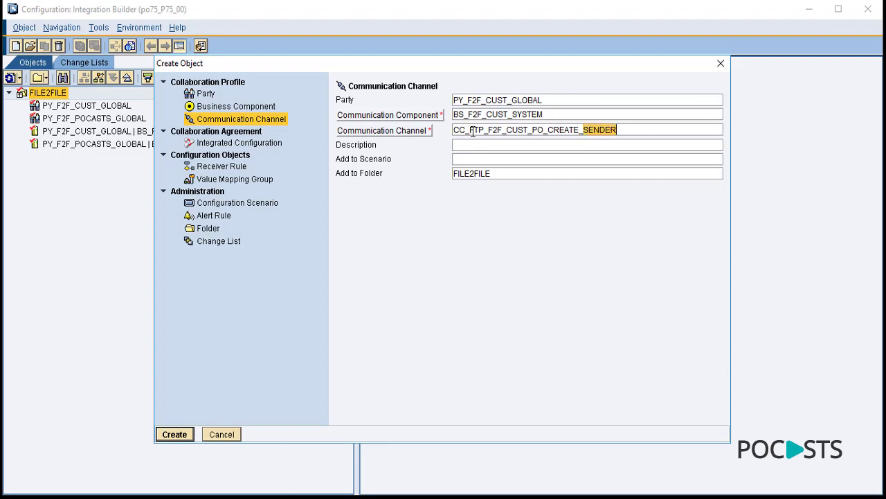
pyautogui.moveTo(470, 130); pyautogui.dragTo(528, 136)
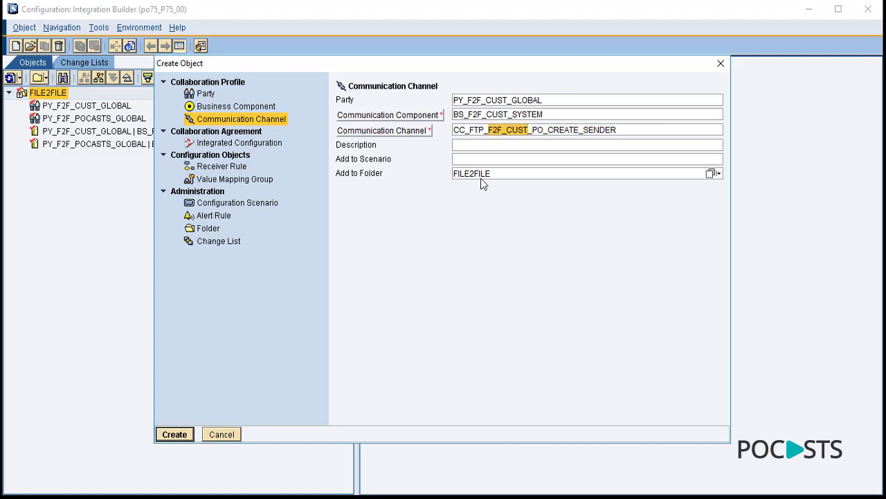
pyautogui.click(170, 435)
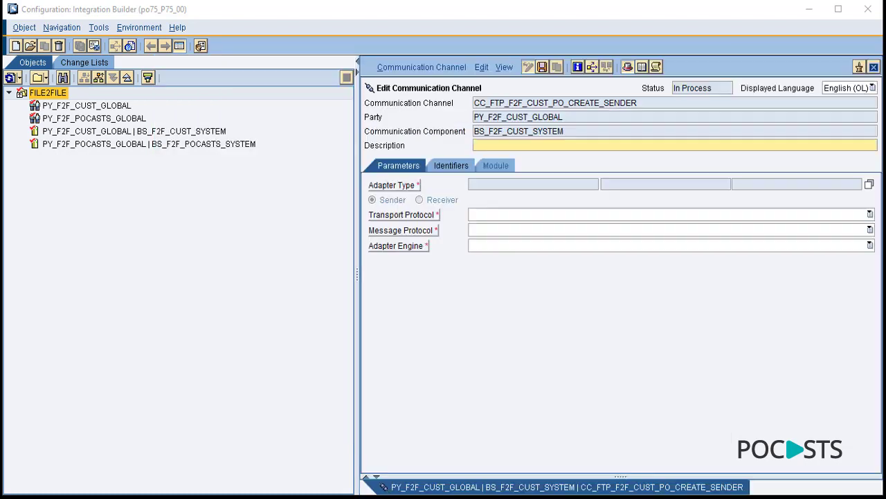
# - Make the sender a File adapter over FTP with source directory and server 'dummy'
pyautogui.click(869, 184)
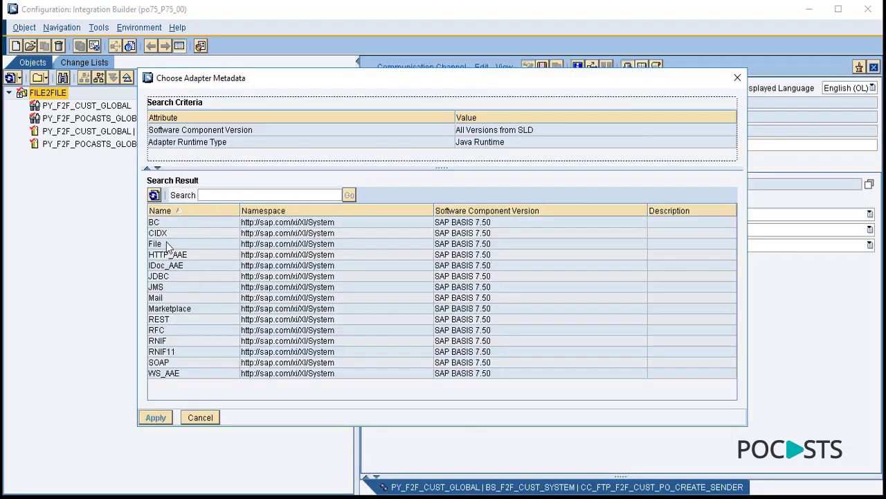
pyautogui.doubleClick(166, 241)
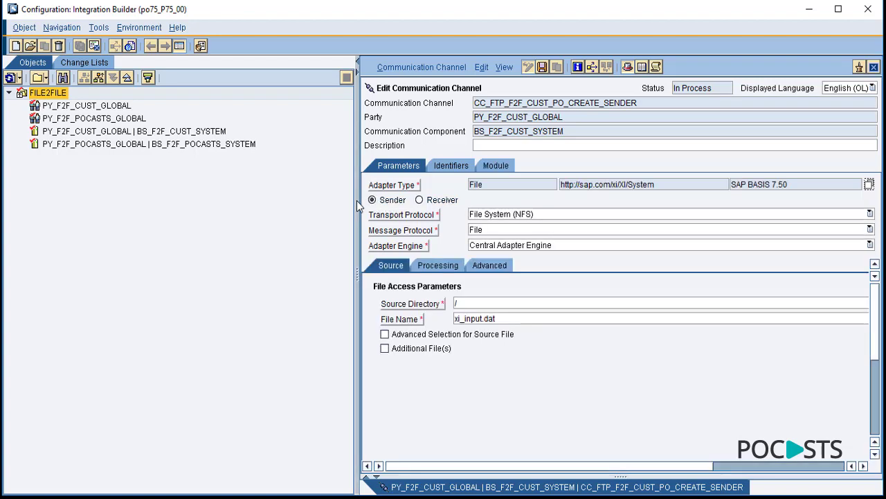
pyautogui.moveTo(356, 200); pyautogui.dragTo(230, 179)
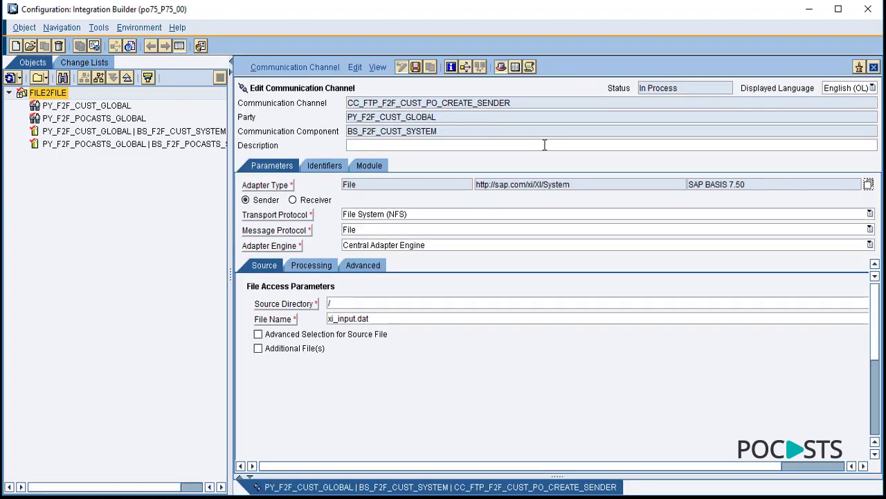
pyautogui.click(367, 218)
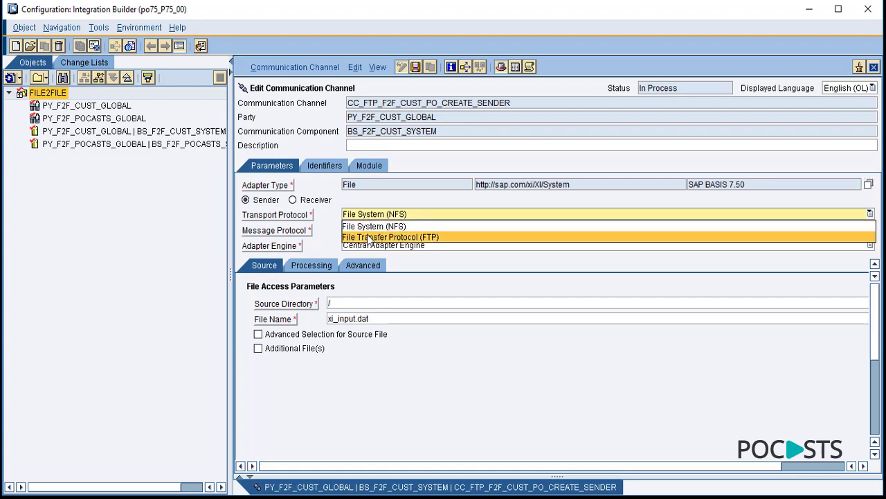
pyautogui.click(369, 237)
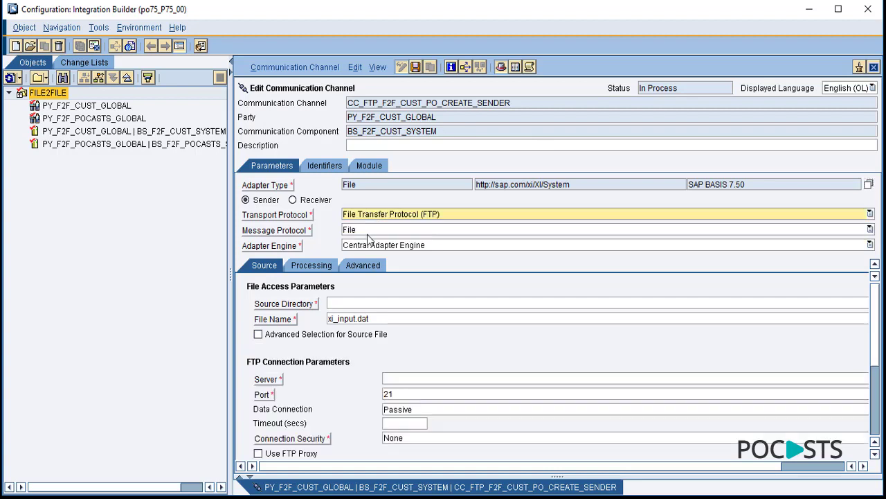
pyautogui.click(339, 304)
pyautogui.write('dummy')
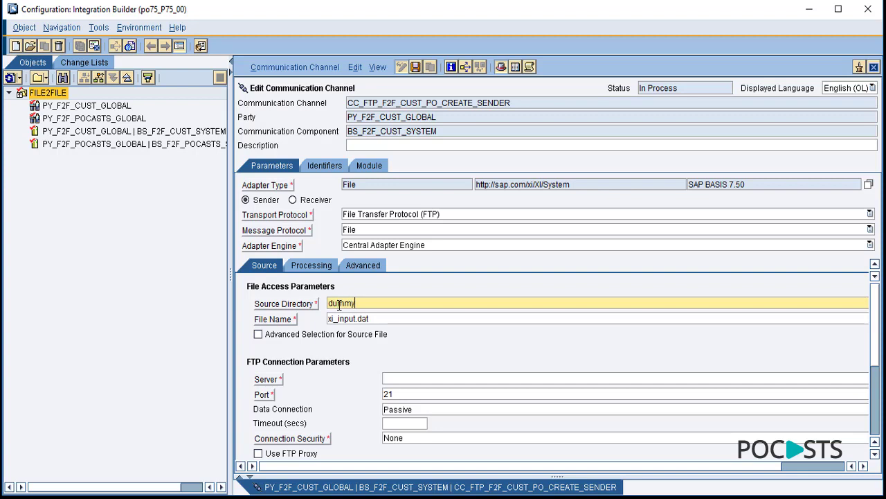
pyautogui.click(392, 379)
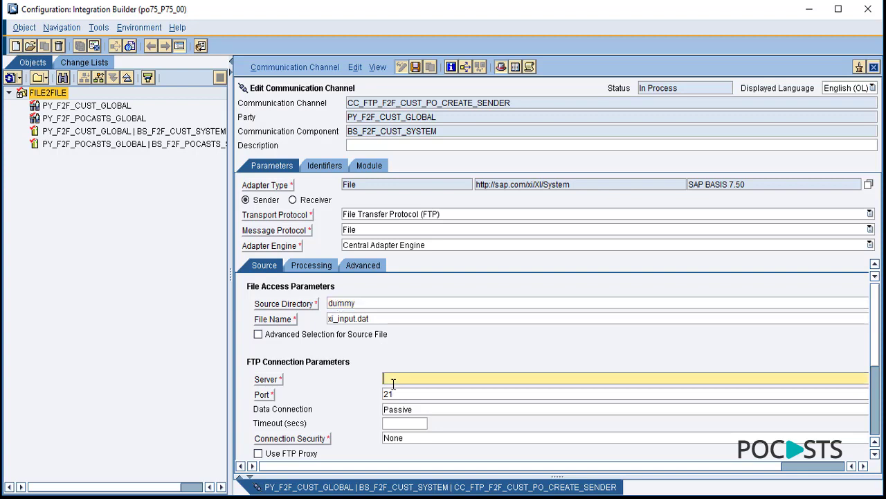
pyautogui.write('dummy')
# - Set processing mode to Delete, keeping the 60-second poll interval, and save the channel
pyautogui.scroll(-5, 877, 341)
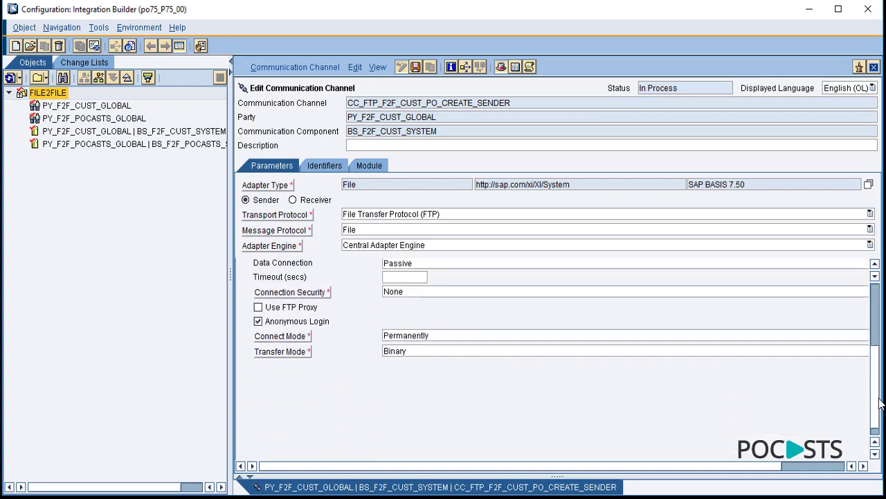
pyautogui.scroll(5, 875, 332)
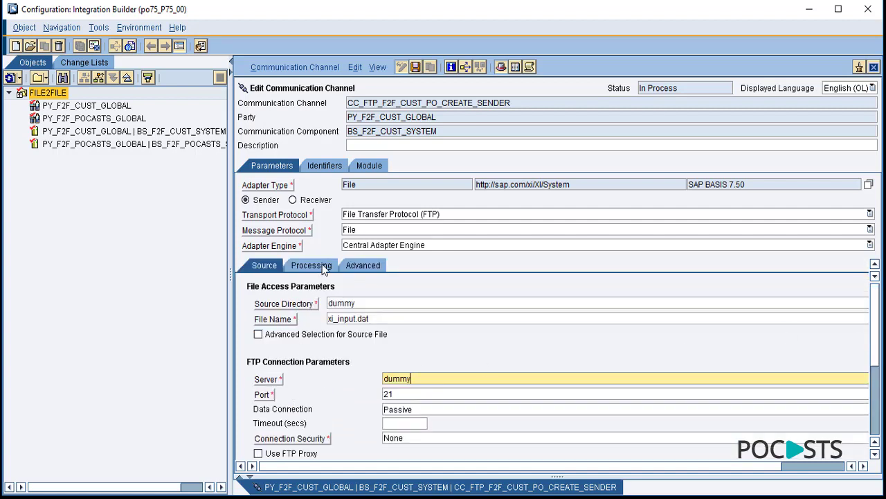
pyautogui.click(318, 266)
pyautogui.click(435, 362)
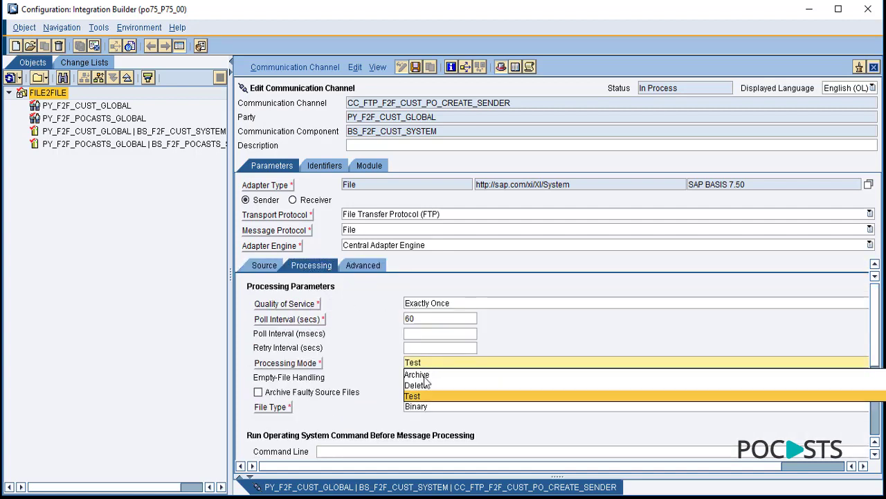
pyautogui.click(423, 385)
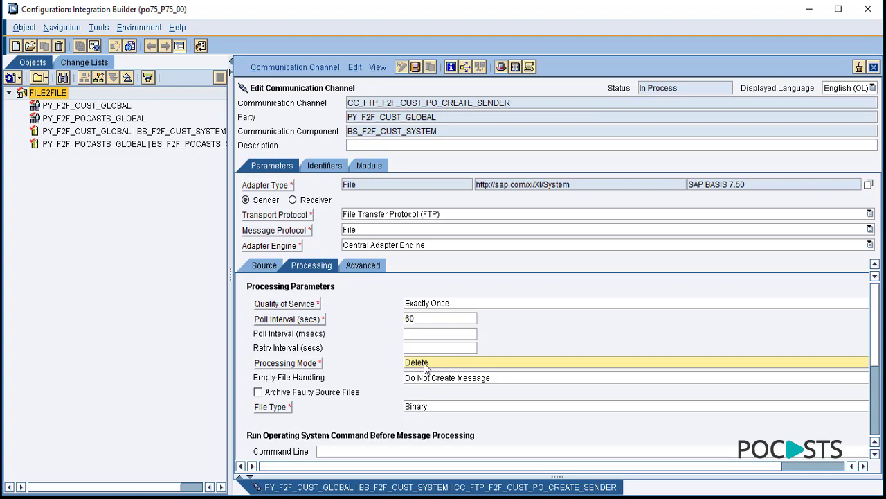
pyautogui.click(418, 319)
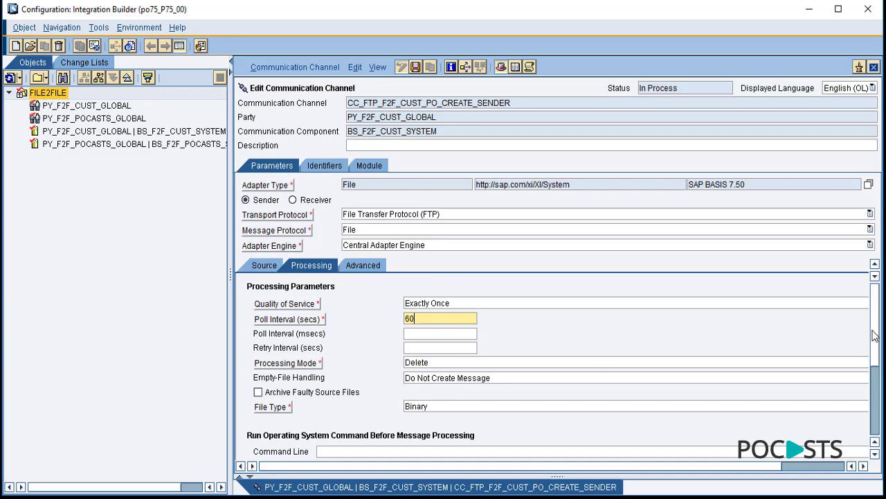
pyautogui.scroll(-5, 874, 332)
pyautogui.scroll(5, 875, 413)
pyautogui.click(366, 264)
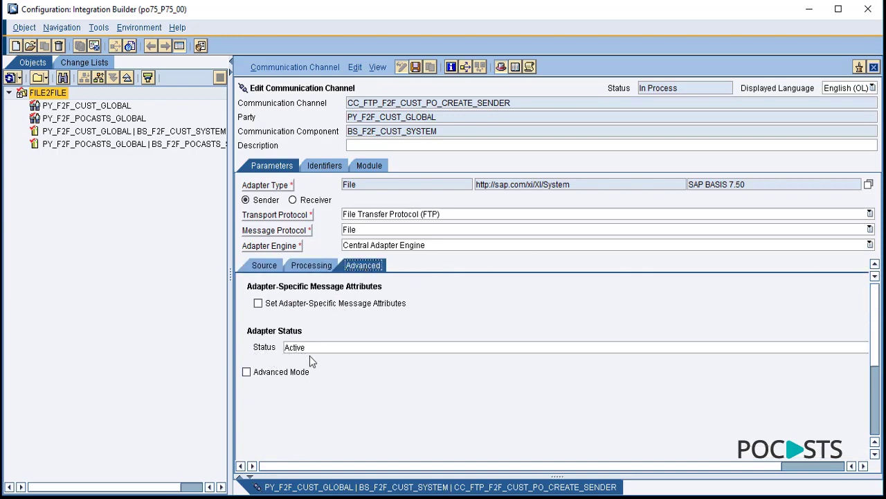
pyautogui.click(874, 66)
pyautogui.click(339, 305)
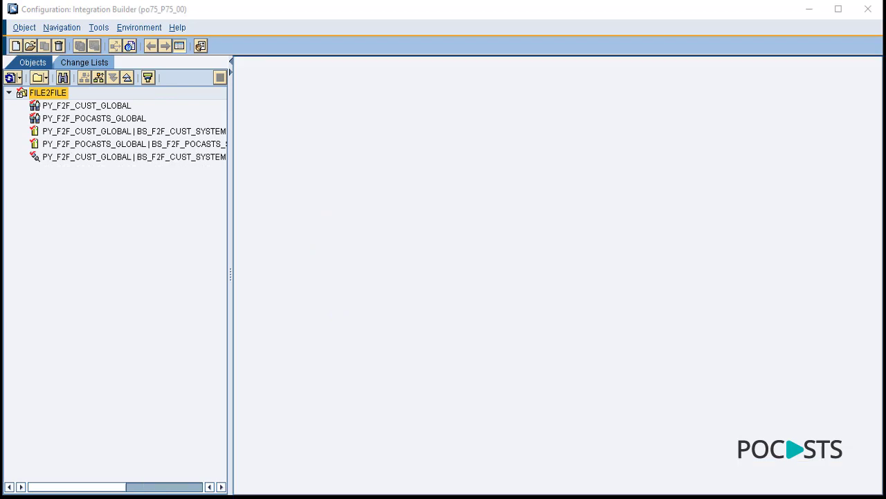
# - Start a new communication channel in FILE2FILE for PY_F2F_POCASTS_GLOBAL and BS_F2F_POCASTS_SYSTEM
pyautogui.click(150, 247)
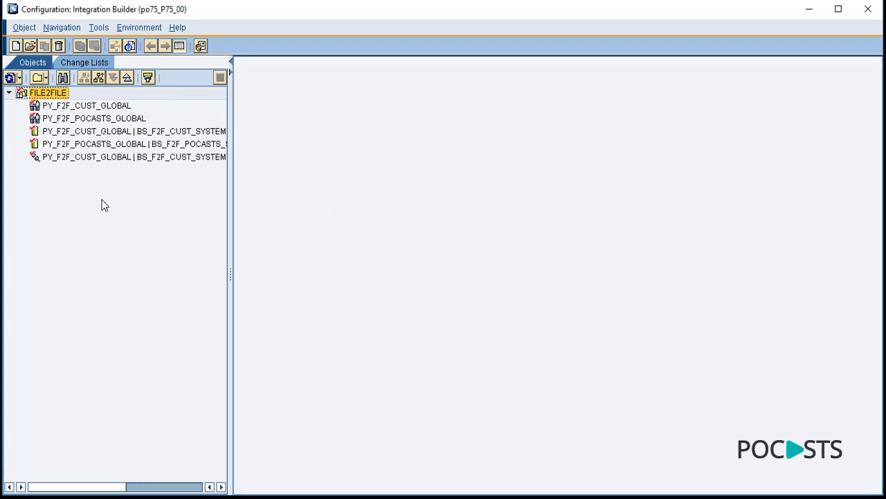
pyautogui.rightClick(62, 101)
pyautogui.click(66, 104)
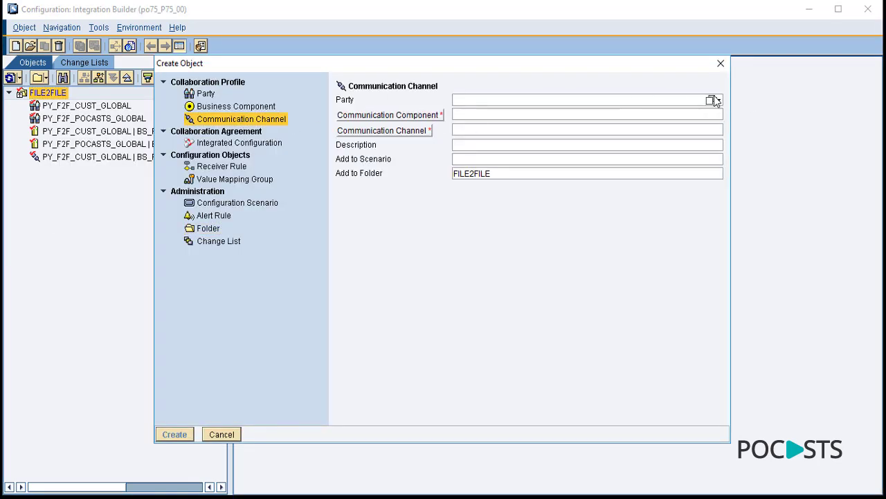
pyautogui.click(717, 100)
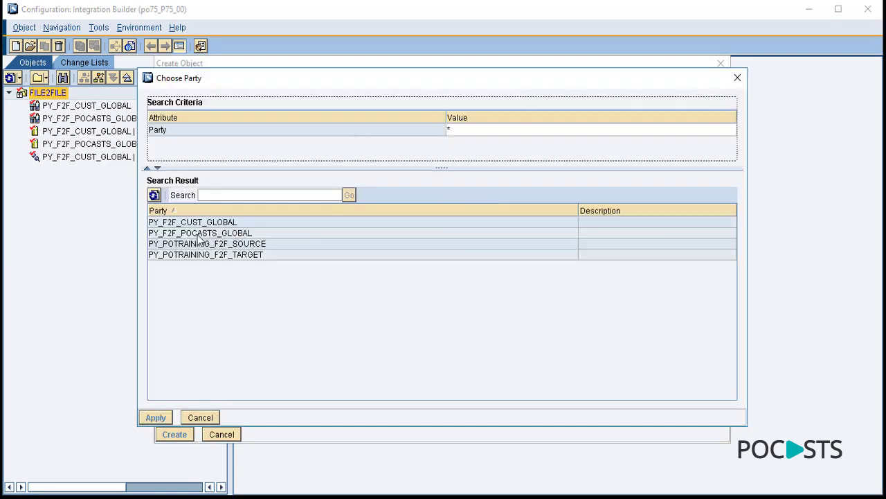
pyautogui.doubleClick(203, 233)
pyautogui.click(711, 114)
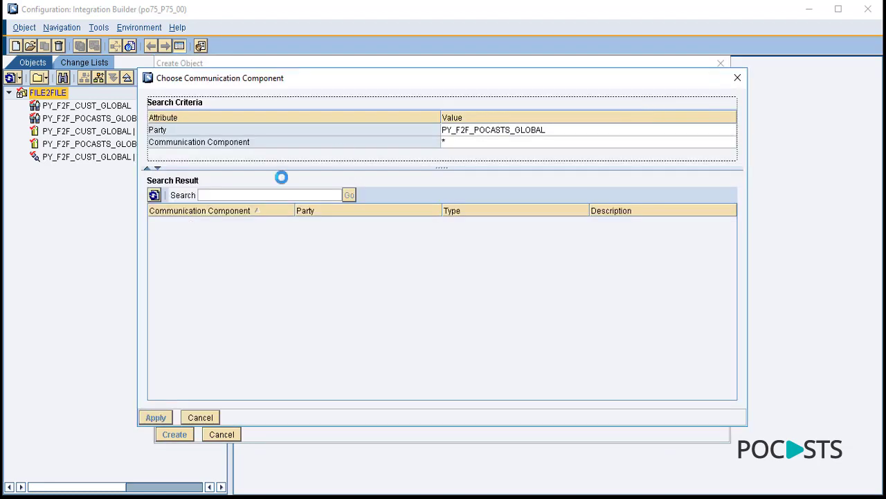
pyautogui.doubleClick(208, 226)
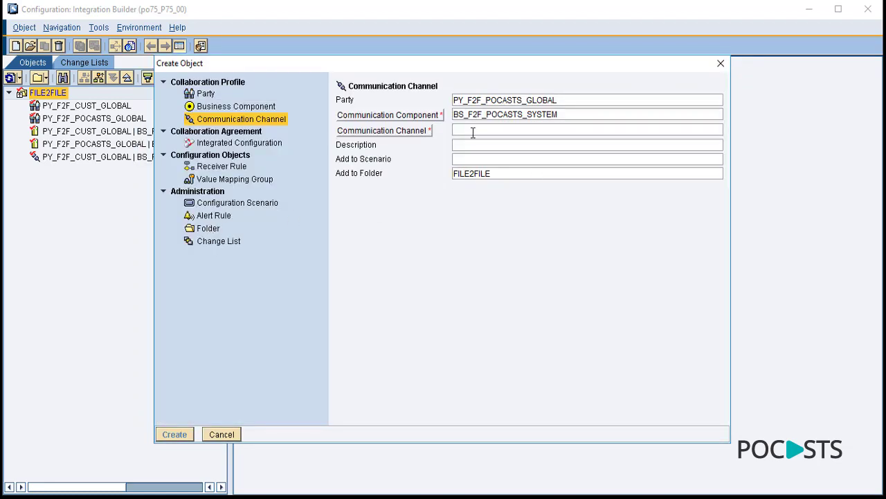
# - Name the channel CC_FTP_F2F_POCASTS_PO_CREATE_RECEIVER and create it
pyautogui.write('CC_FTP_F2F_POCASTS_PO_CREATE_RECEIVER')
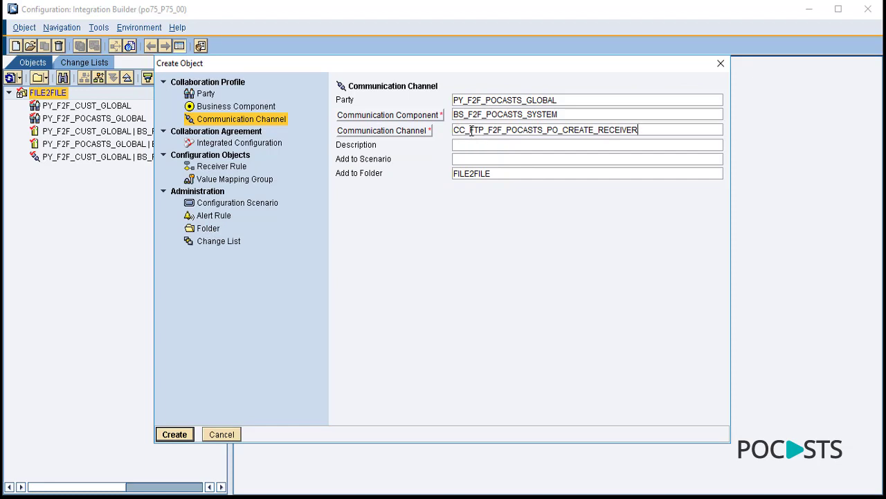
pyautogui.moveTo(470, 129); pyautogui.dragTo(544, 130)
pyautogui.click(489, 130)
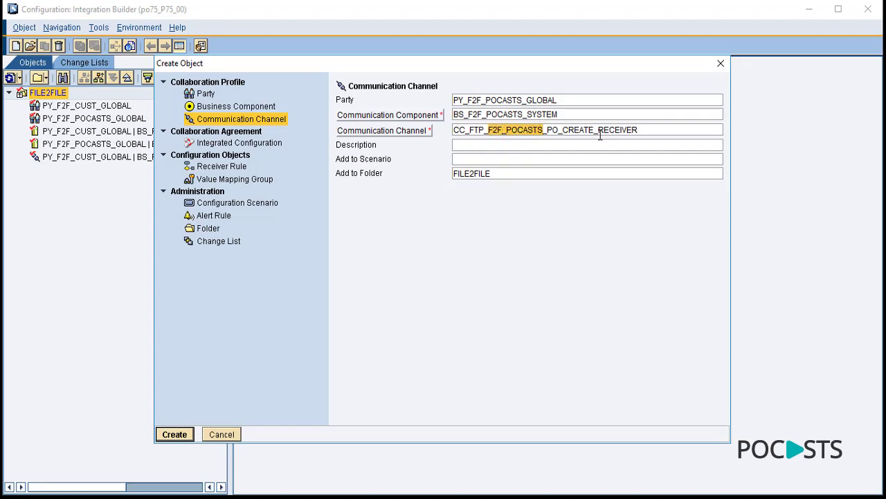
pyautogui.moveTo(599, 130); pyautogui.dragTo(653, 139)
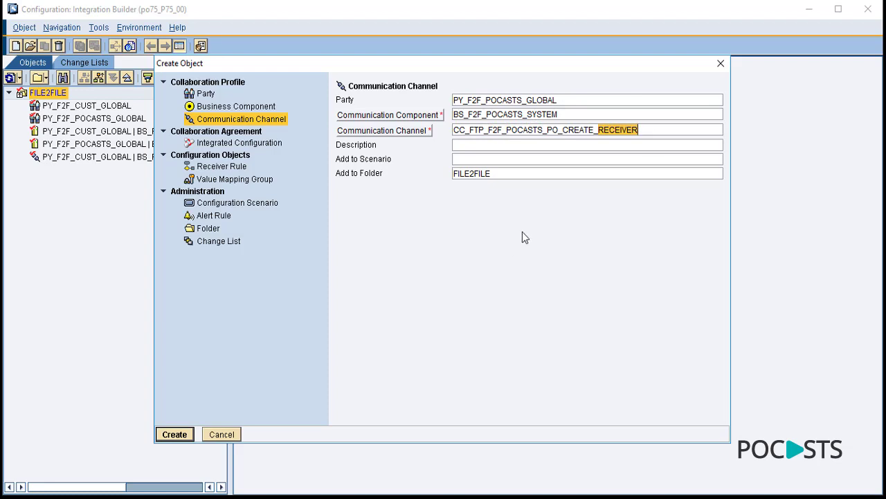
pyautogui.click(617, 133)
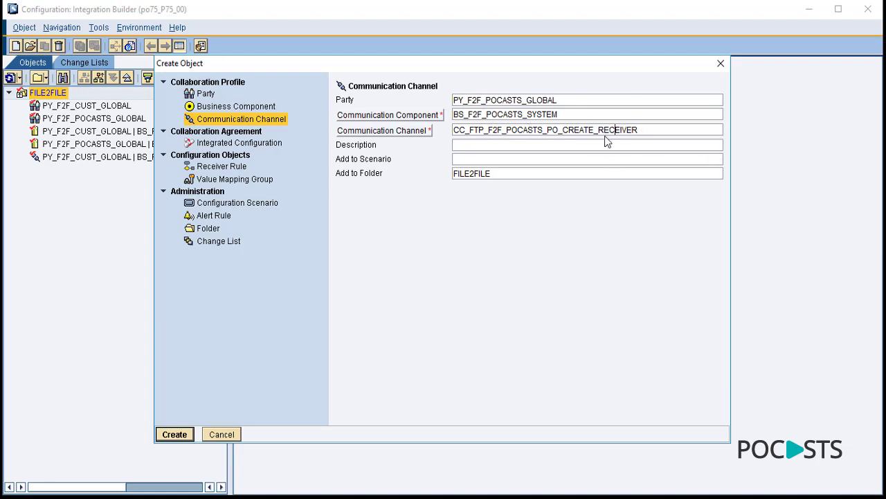
pyautogui.click(181, 433)
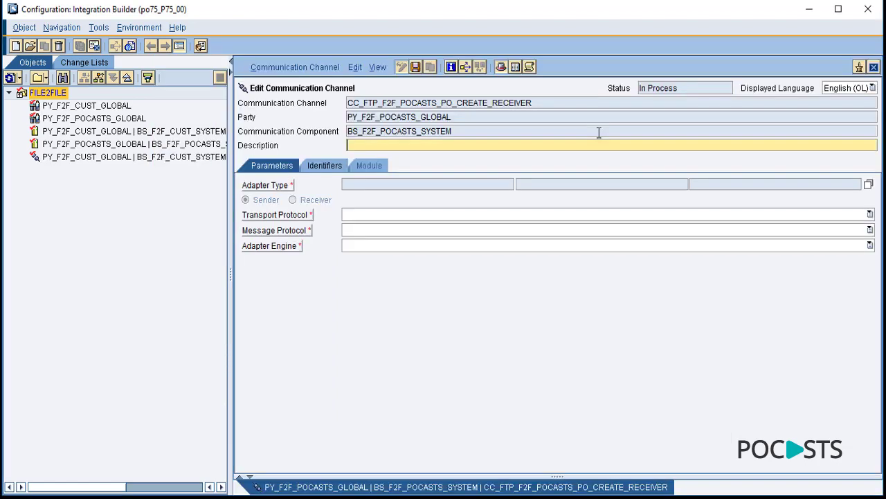
# - Make the channel a File adapter receiver using FTP transport
pyautogui.click(868, 184)
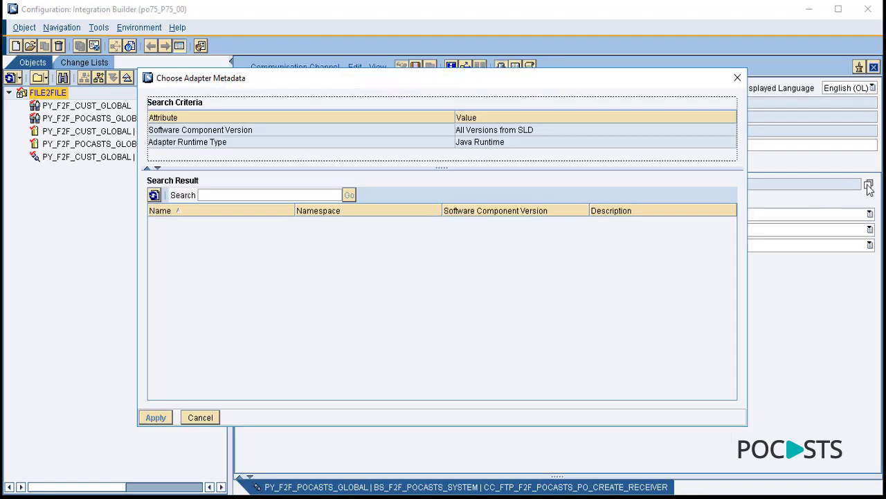
pyautogui.doubleClick(168, 243)
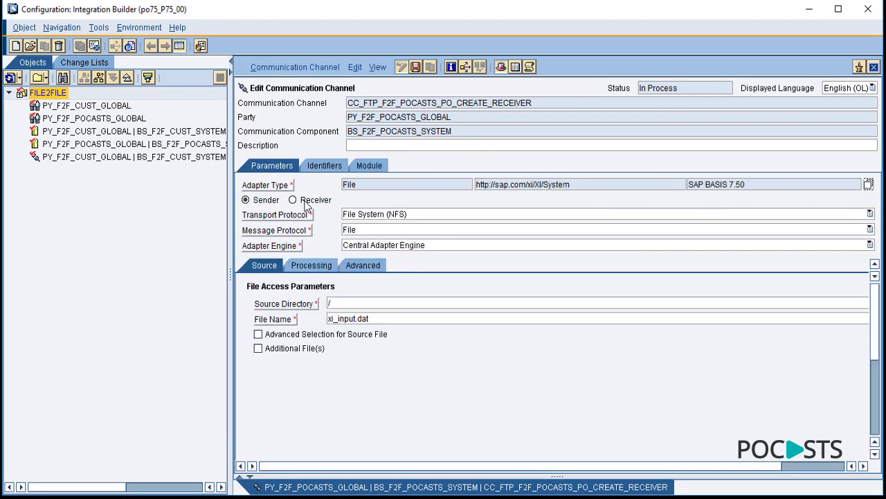
pyautogui.click(306, 205)
pyautogui.click(400, 215)
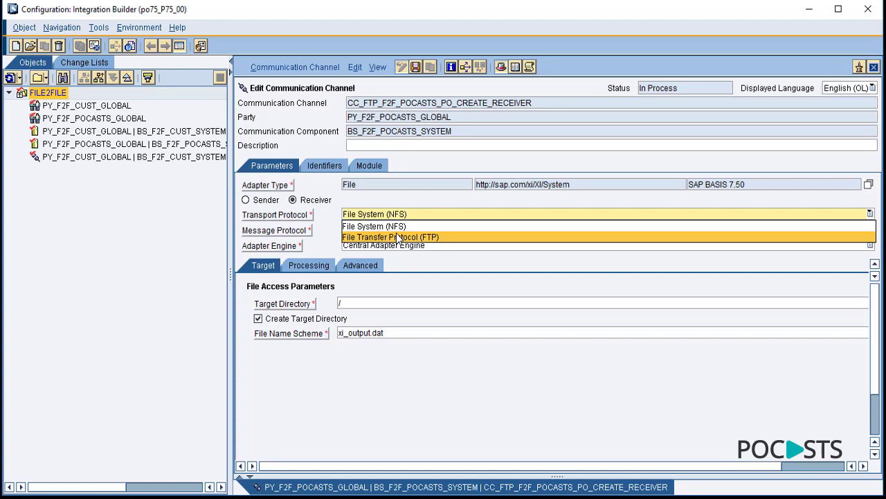
pyautogui.click(398, 237)
# - Enter 'dummy' as target directory and server, review Processing and Advanced settings, and close
pyautogui.click(356, 305)
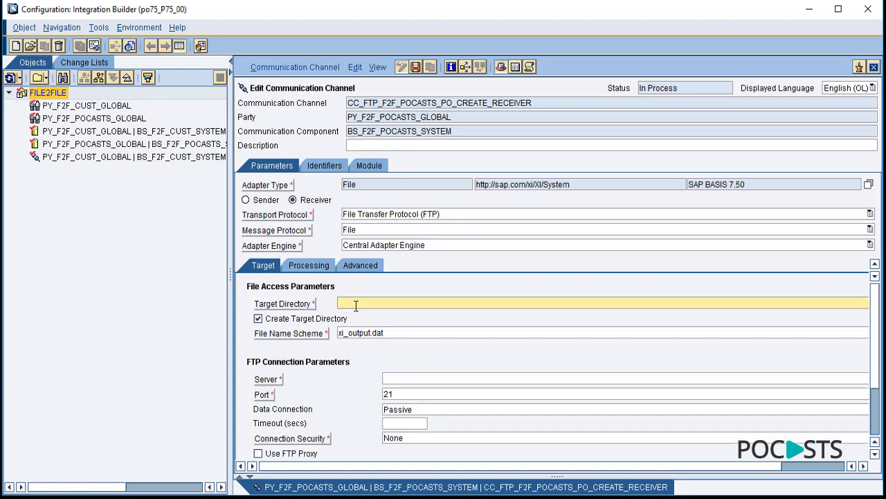
pyautogui.write('dummy')
pyautogui.click(404, 379)
pyautogui.write('dummy')
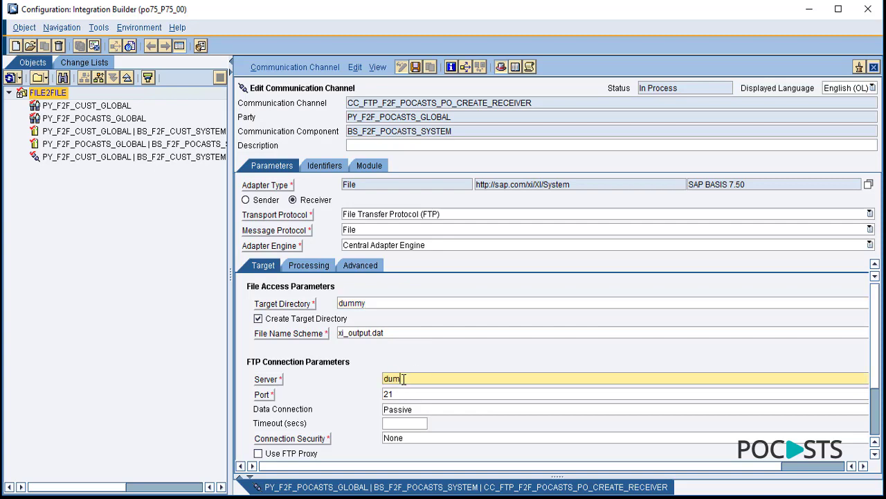
pyautogui.moveTo(876, 319); pyautogui.dragTo(374, 284)
pyautogui.click(323, 266)
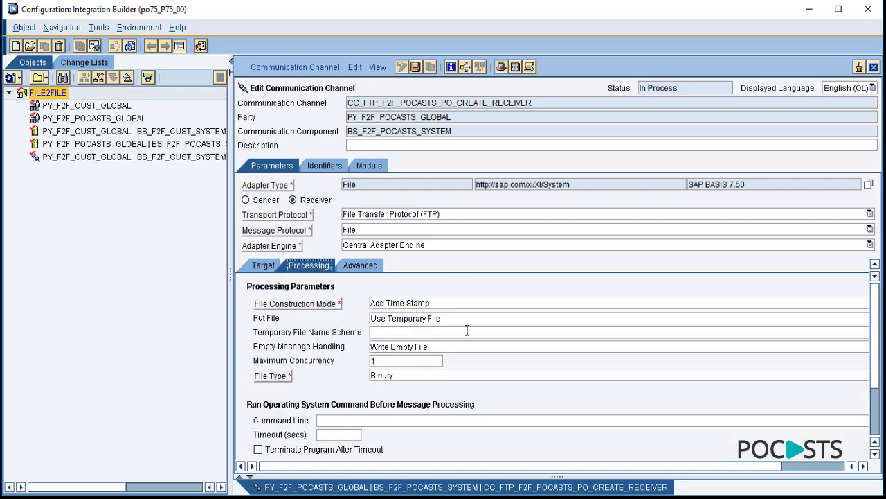
pyautogui.click(368, 266)
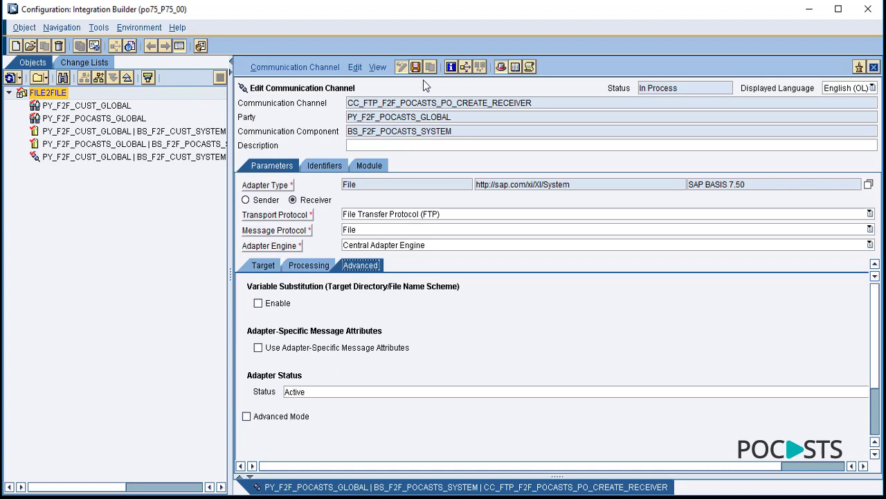
pyautogui.click(874, 66)
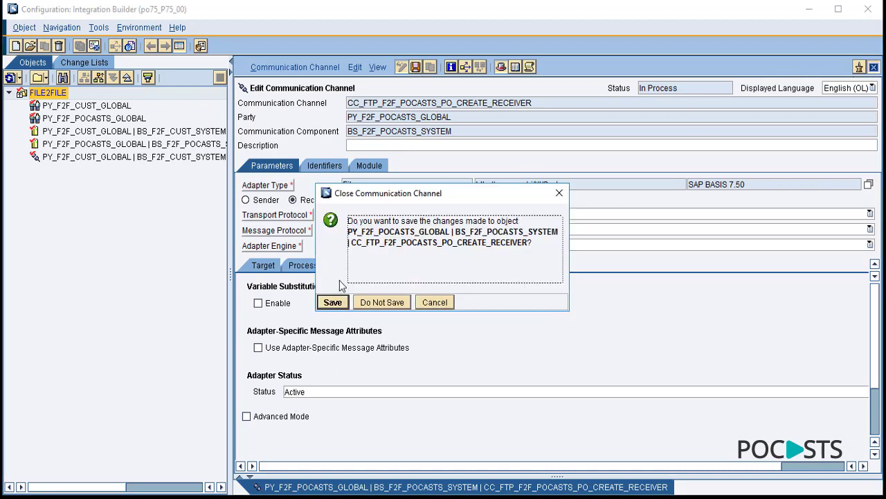
pyautogui.click(333, 303)
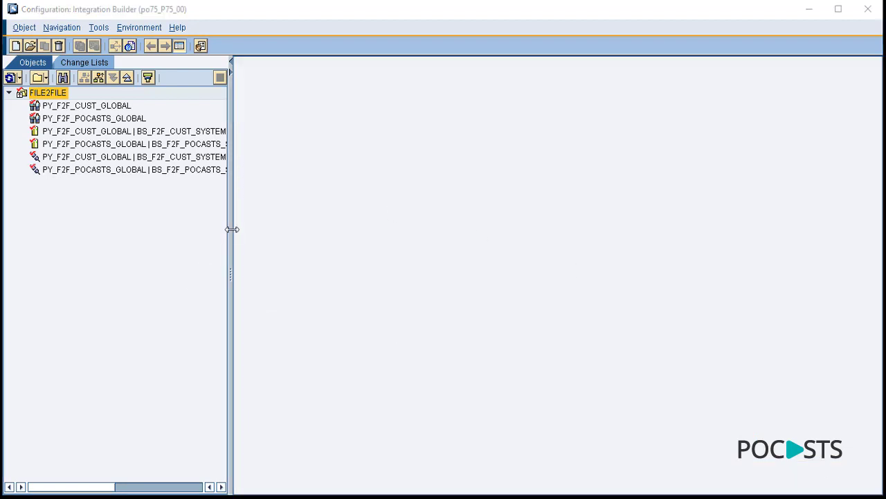
pyautogui.moveTo(232, 218); pyautogui.dragTo(458, 181)
pyautogui.click(168, 156)
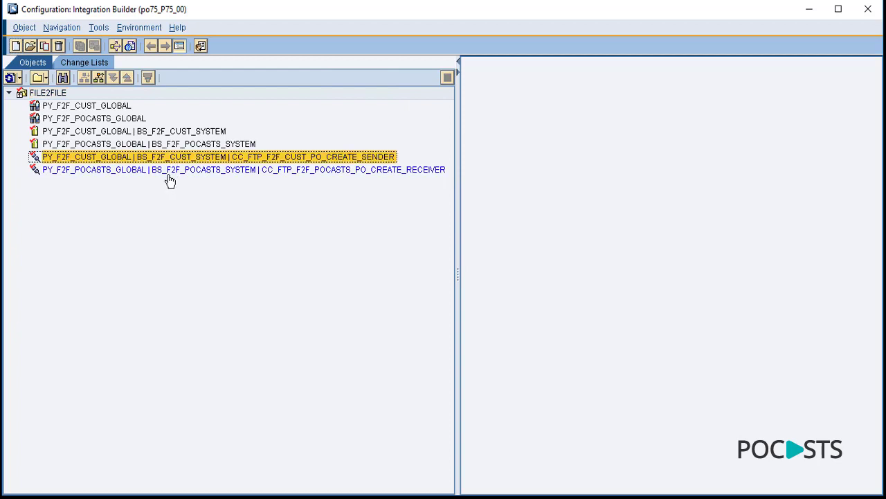
pyautogui.click(166, 174)
pyautogui.click(62, 131)
pyautogui.click(64, 144)
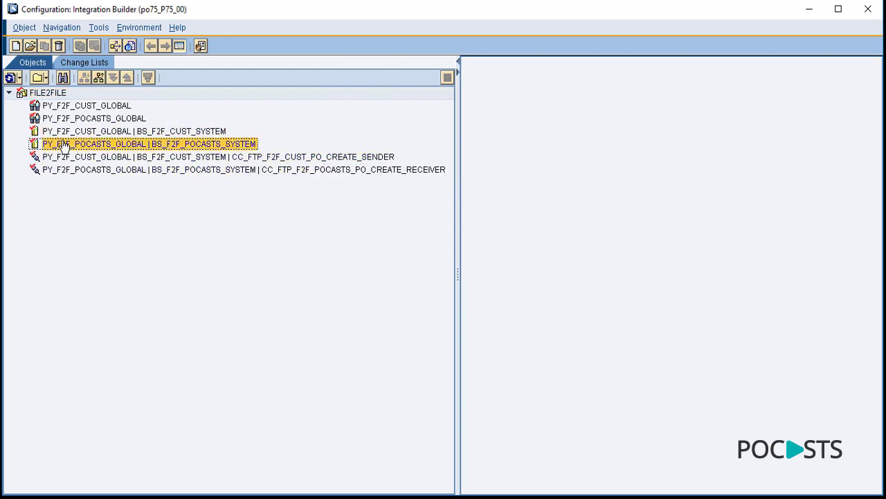
pyautogui.click(66, 106)
pyautogui.click(69, 118)
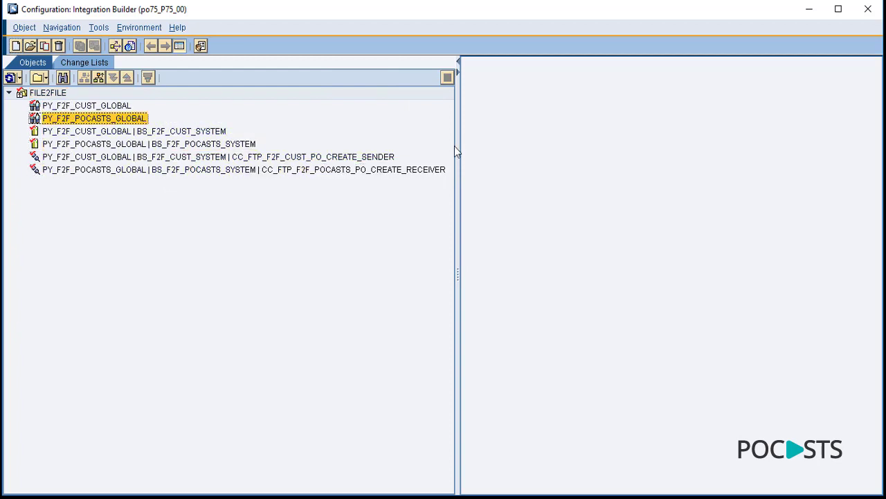
pyautogui.moveTo(456, 147); pyautogui.dragTo(267, 144)
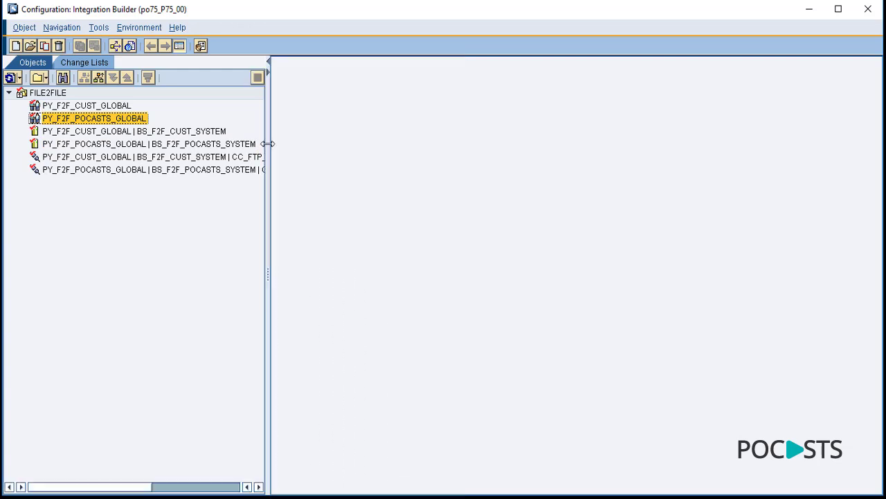
# - Start a new integrated configuration in FILE2FILE with sender party PY_F2F_CUST_GLOBAL
pyautogui.rightClick(55, 97)
pyautogui.click(65, 97)
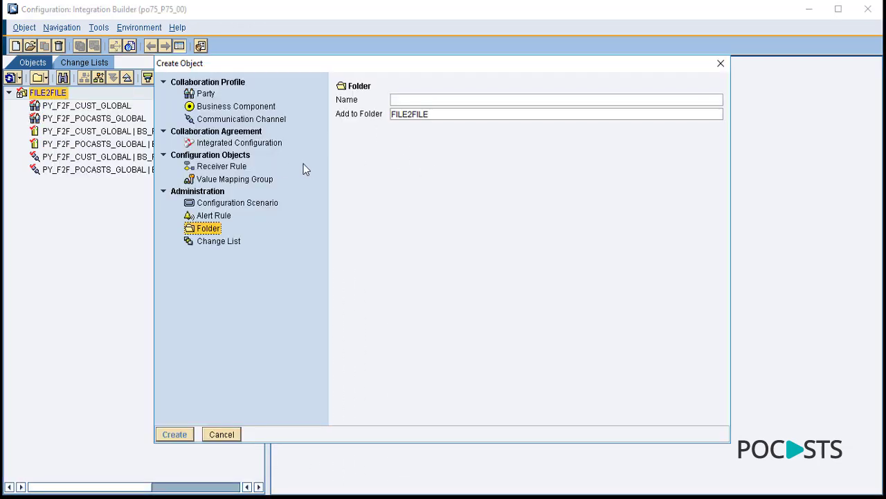
pyautogui.click(243, 144)
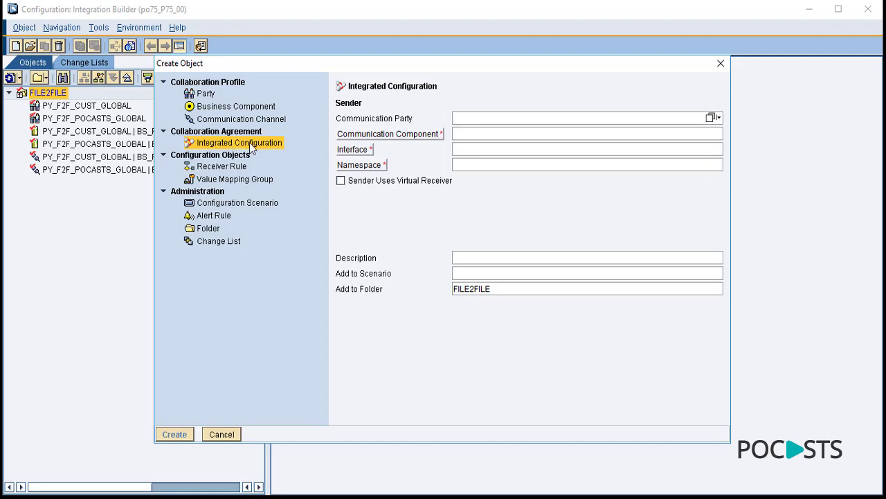
pyautogui.click(711, 118)
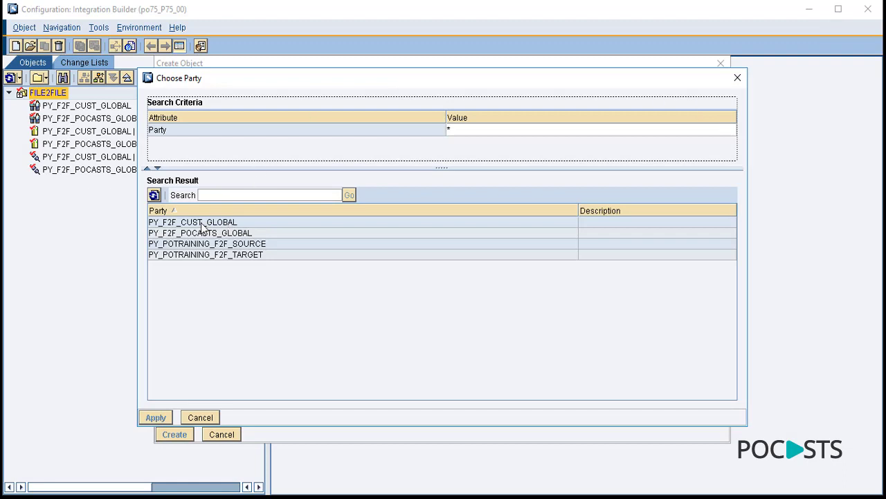
pyautogui.doubleClick(202, 228)
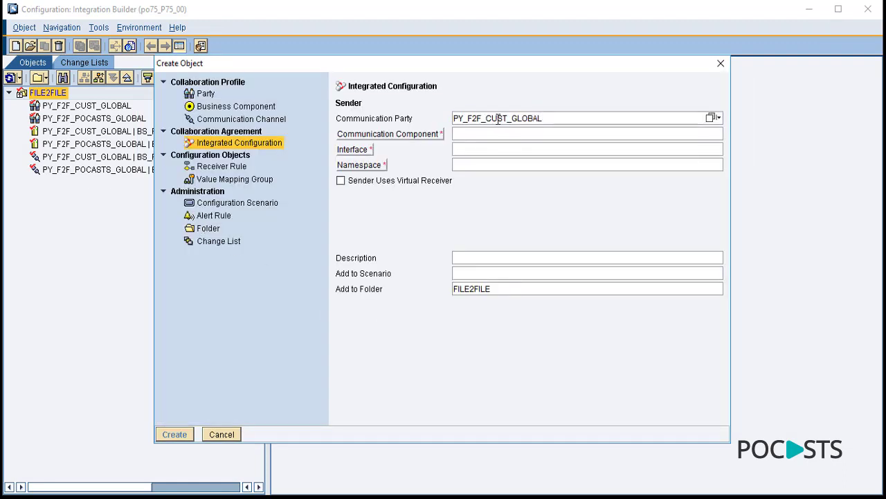
# - Set sender component BS_F2F_CUST_SYSTEM and sender interface SI_OUT_F2F_CUST_PO_CREATE
pyautogui.click(711, 133)
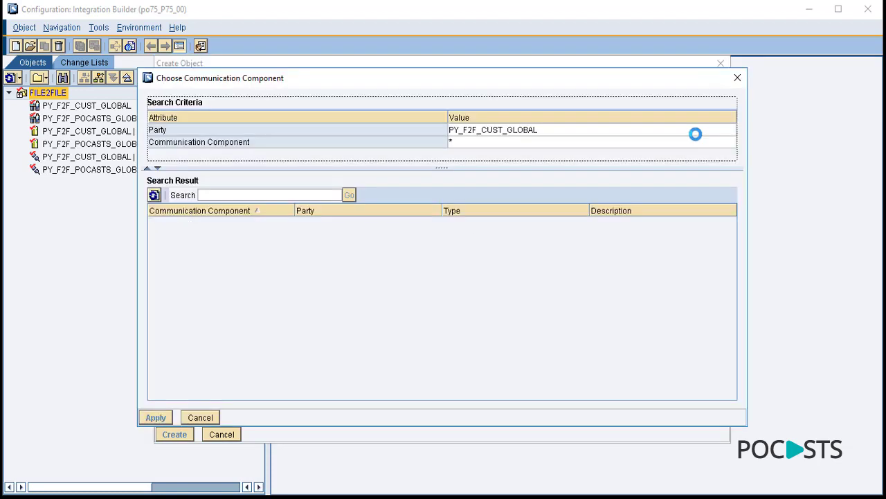
pyautogui.doubleClick(214, 222)
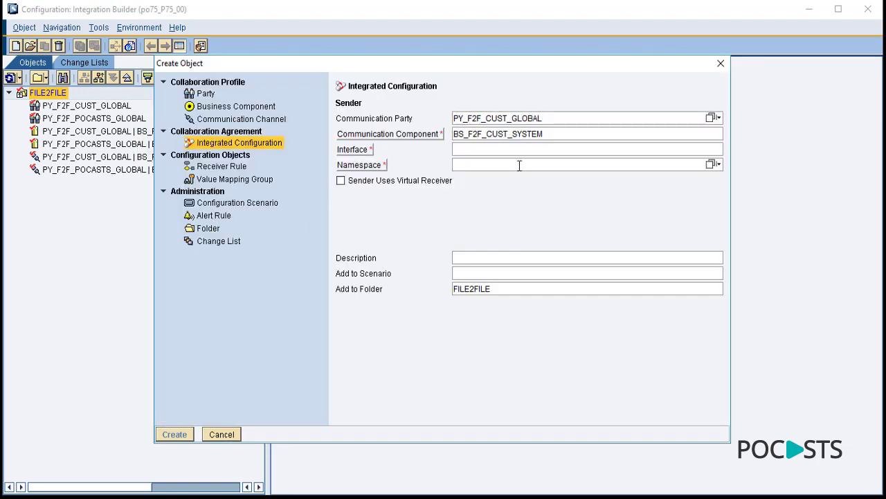
pyautogui.click(489, 148)
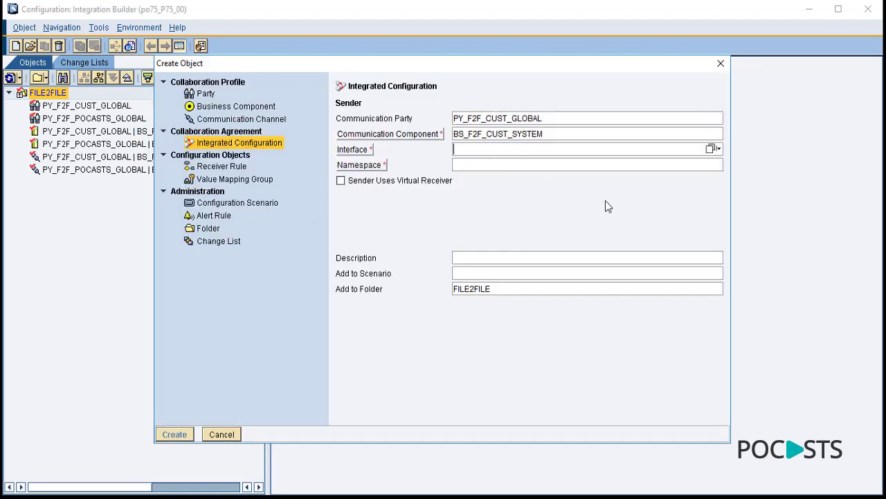
pyautogui.click(711, 149)
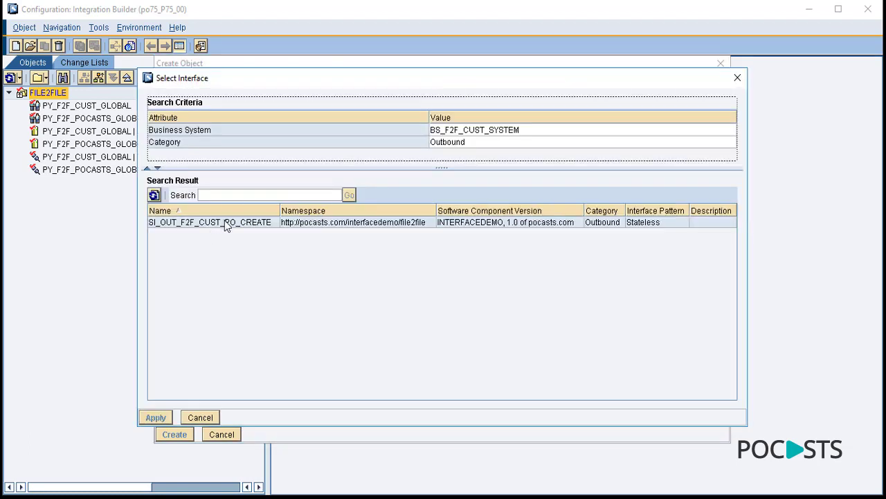
pyautogui.doubleClick(176, 221)
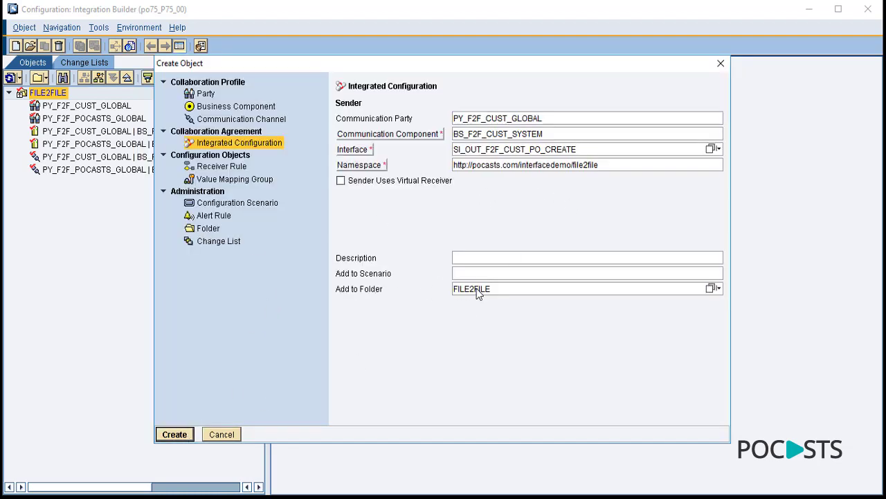
# - Create the integrated configuration and assign CC_FTP_F2F_CUST_PO_CREATE_SENDER as its inbound channel
pyautogui.click(175, 435)
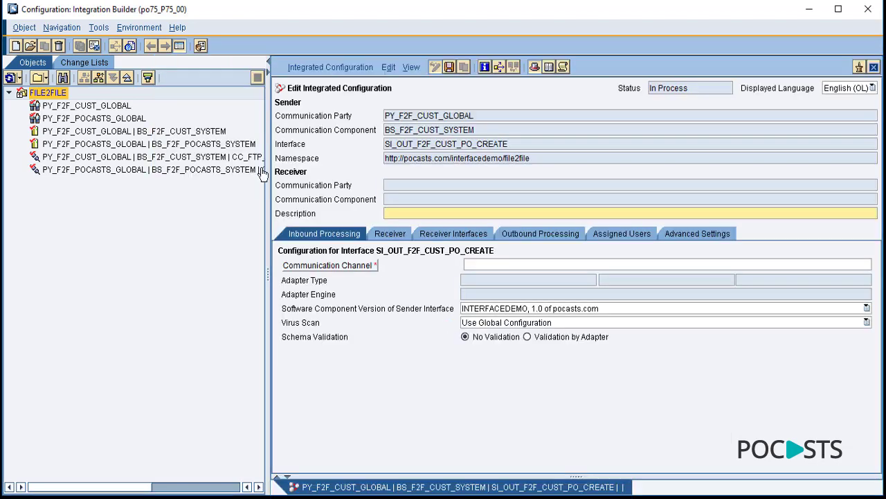
pyautogui.moveTo(268, 187); pyautogui.dragTo(145, 169)
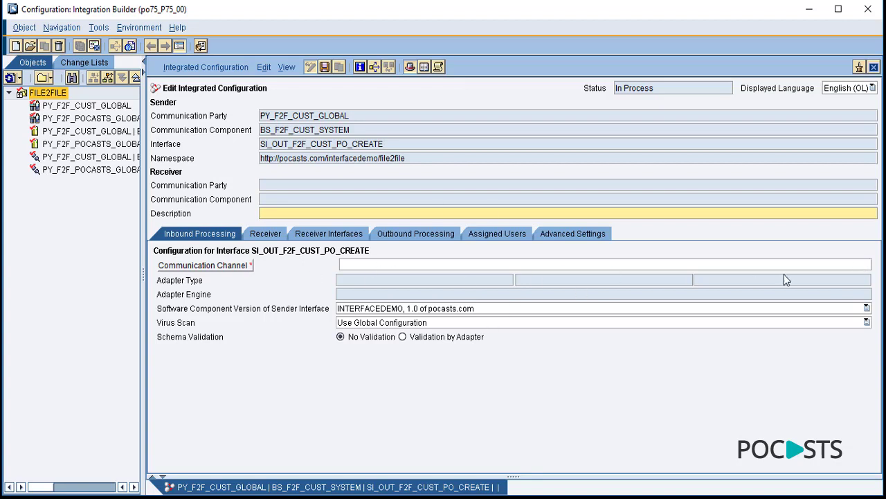
pyautogui.moveTo(863, 270)
pyautogui.moveTo(76, 179)
pyautogui.click(862, 264)
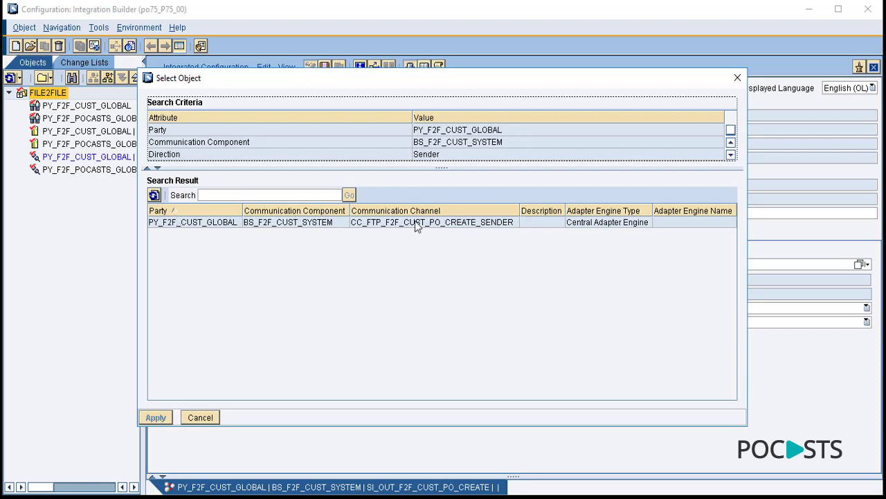
pyautogui.doubleClick(443, 223)
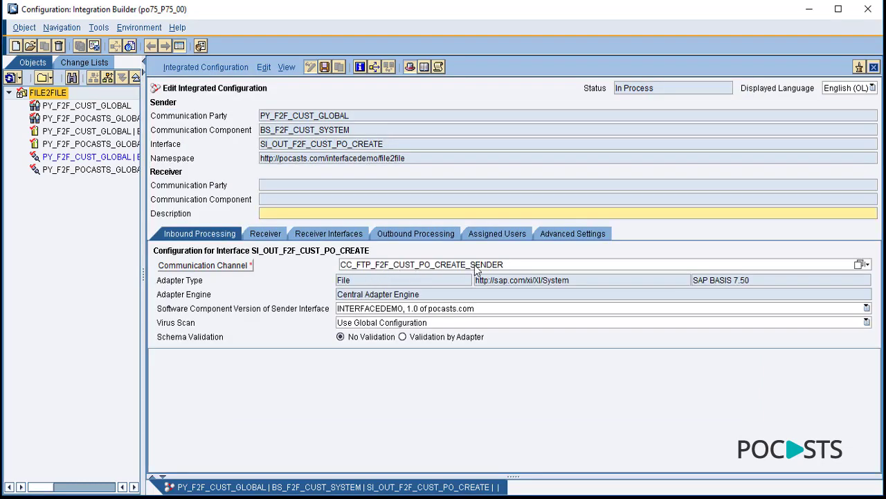
pyautogui.moveTo(474, 265)
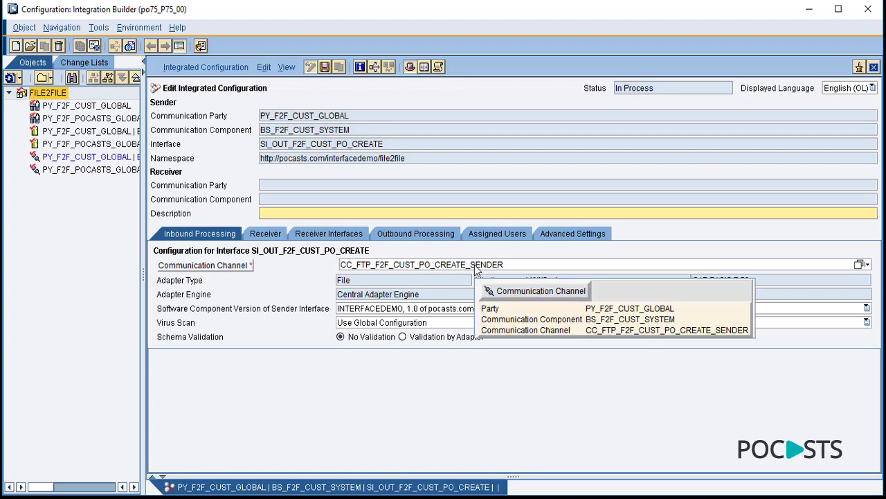
# - Set the receiver to party PY_F2F_POCASTS_GLOBAL with communication component BS_F2F_POCASTS_SYSTEM
pyautogui.click(267, 235)
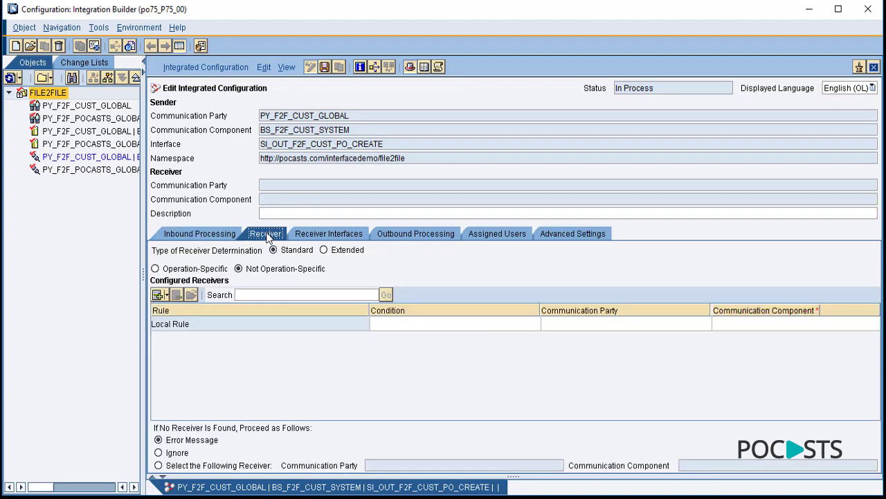
pyautogui.click(704, 327)
pyautogui.click(705, 326)
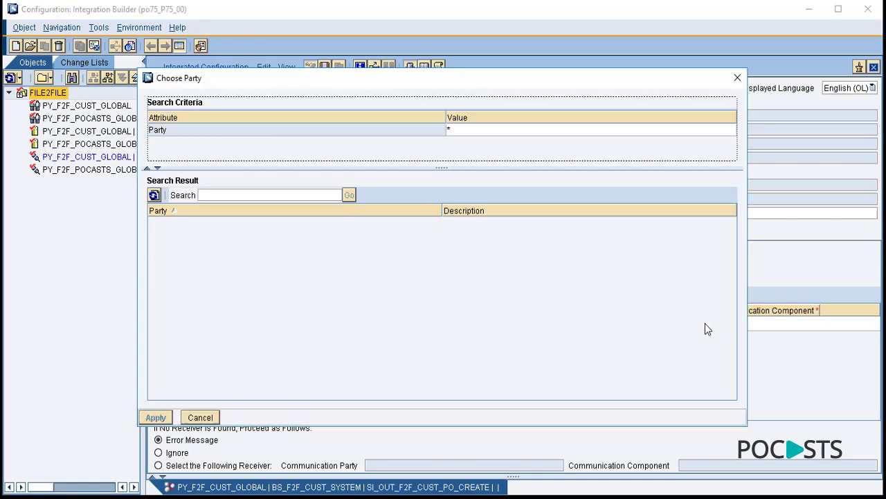
pyautogui.doubleClick(197, 234)
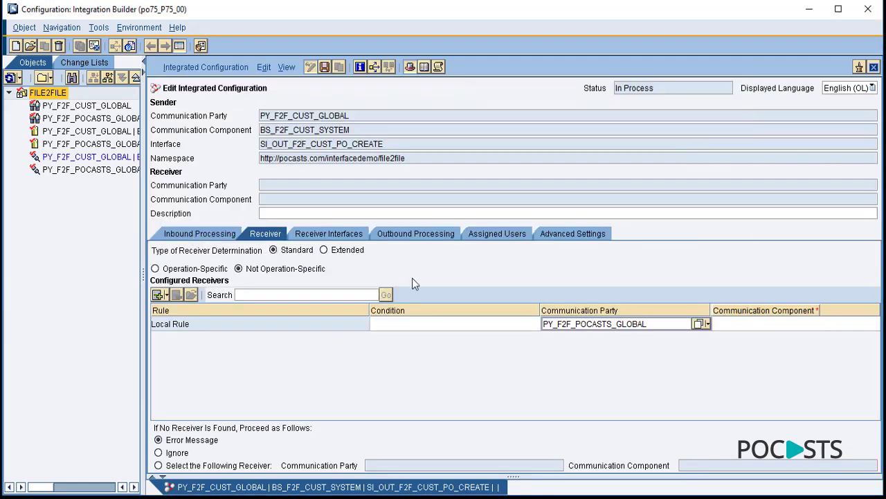
pyautogui.click(877, 324)
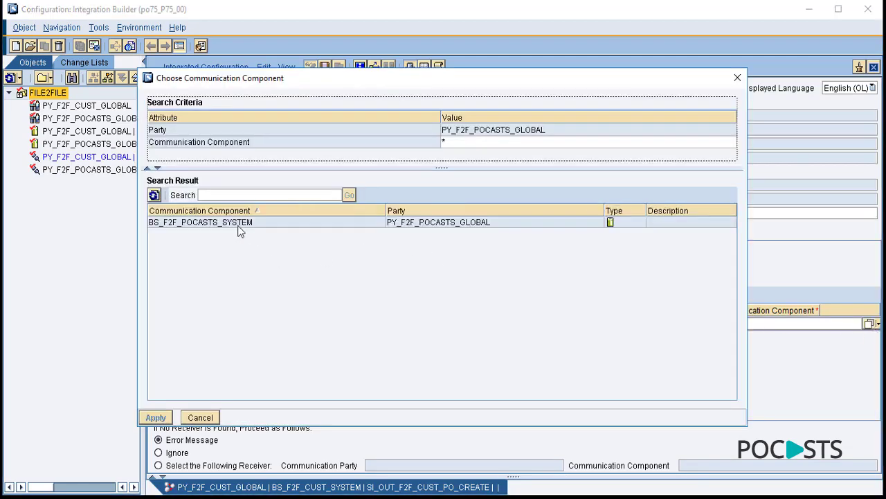
pyautogui.doubleClick(238, 228)
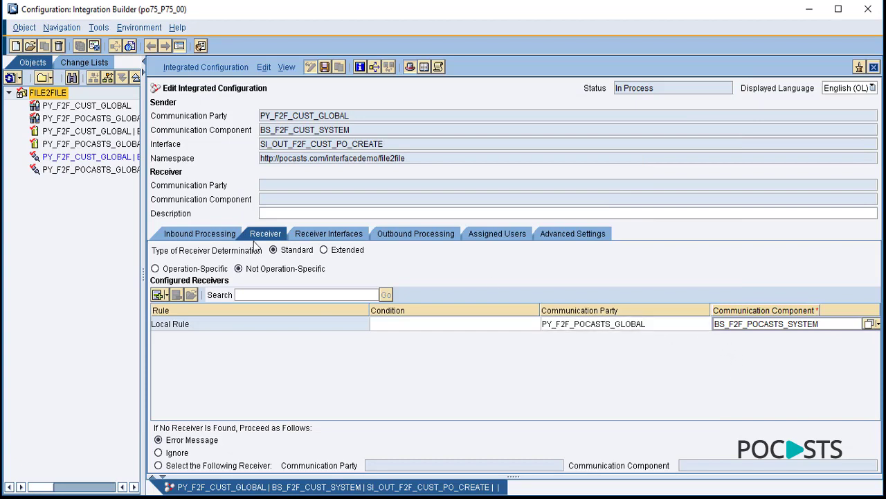
# - Choose SI_IN_F2F_POCASTS_PO_CREATE as the receiver interface and list the available operation mappings
pyautogui.click(318, 235)
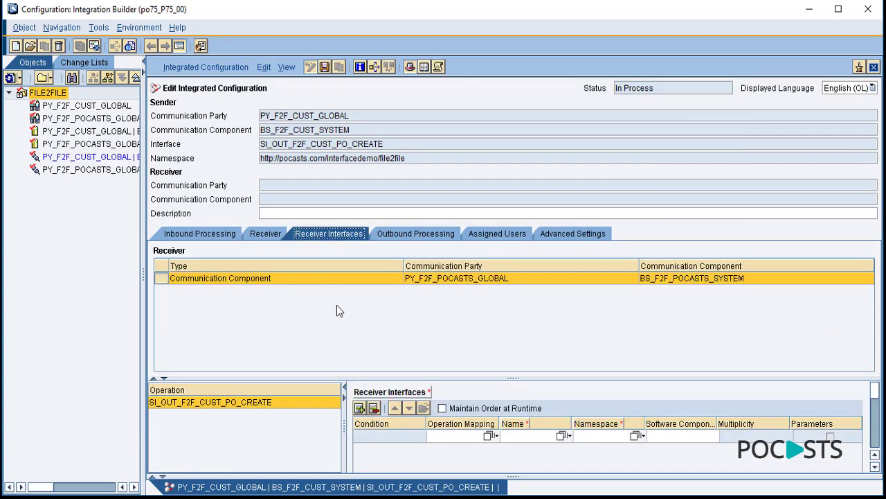
pyautogui.click(562, 436)
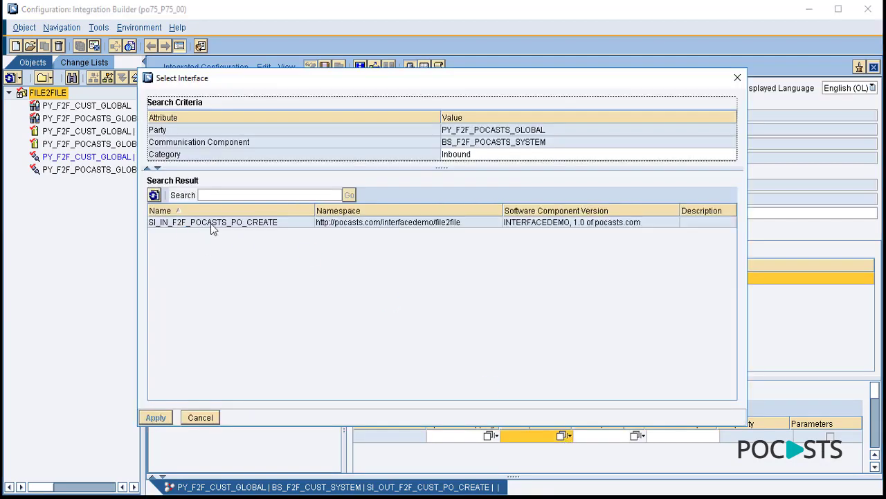
pyautogui.doubleClick(213, 223)
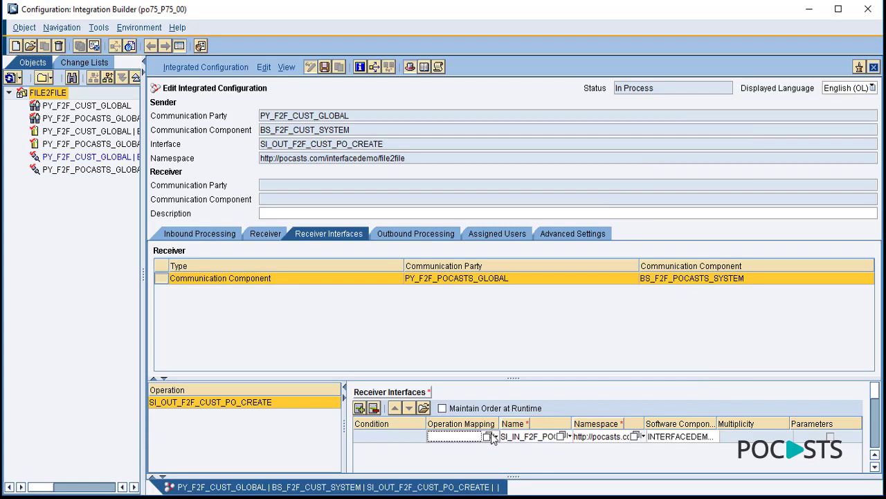
pyautogui.click(488, 436)
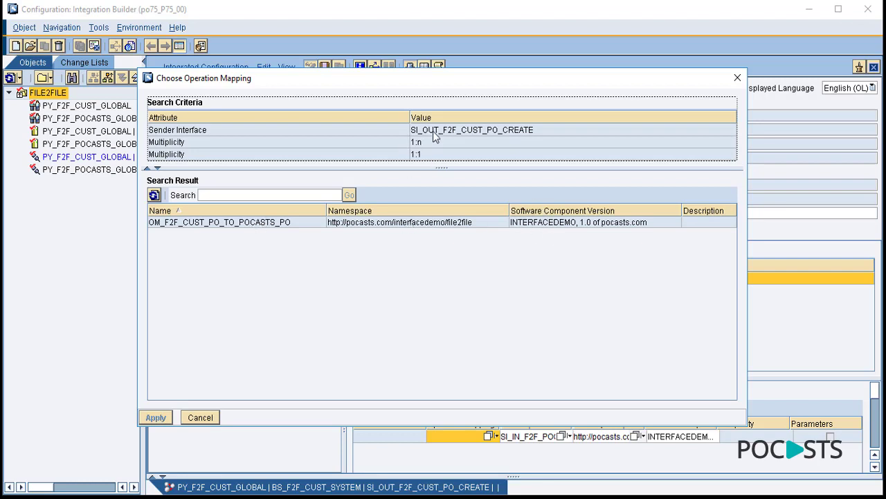
# - Use mapping OM_F2F_CUST_PO_TO_POCASTS_PO with receiver channel CC_FTP_F2F_POCASTS_PO_CREATE_RECEIVER and save the configuration
pyautogui.doubleClick(236, 225)
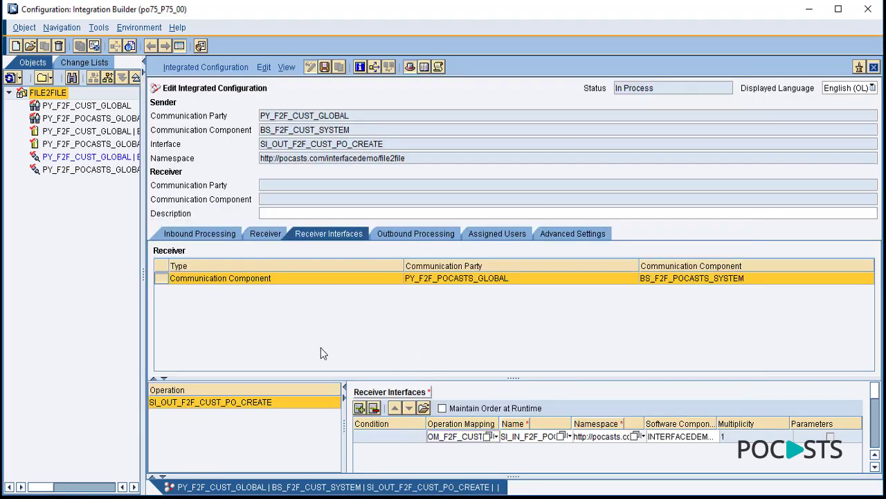
pyautogui.moveTo(344, 426); pyautogui.dragTo(279, 426)
pyautogui.click(414, 235)
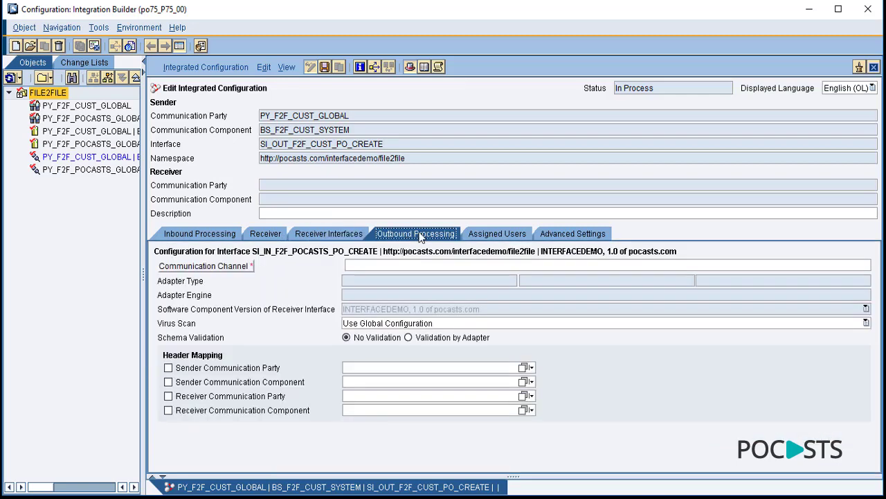
pyautogui.click(859, 266)
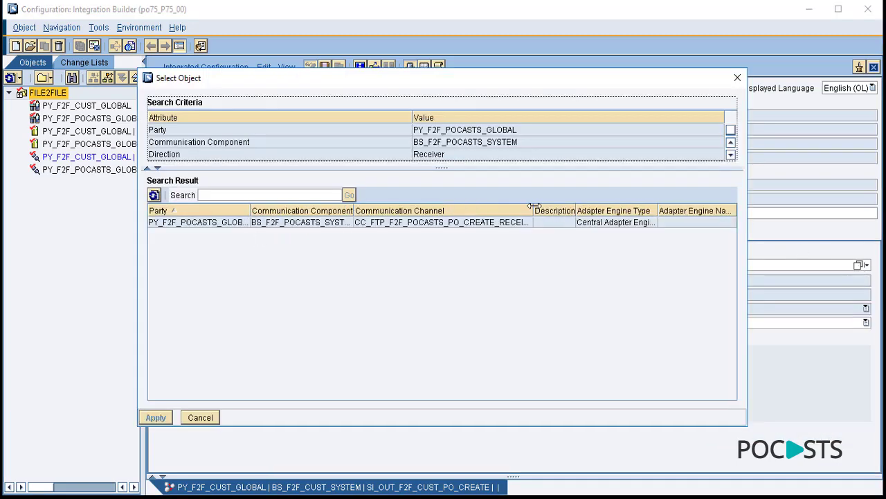
pyautogui.click(536, 209)
pyautogui.moveTo(534, 210); pyautogui.dragTo(620, 210)
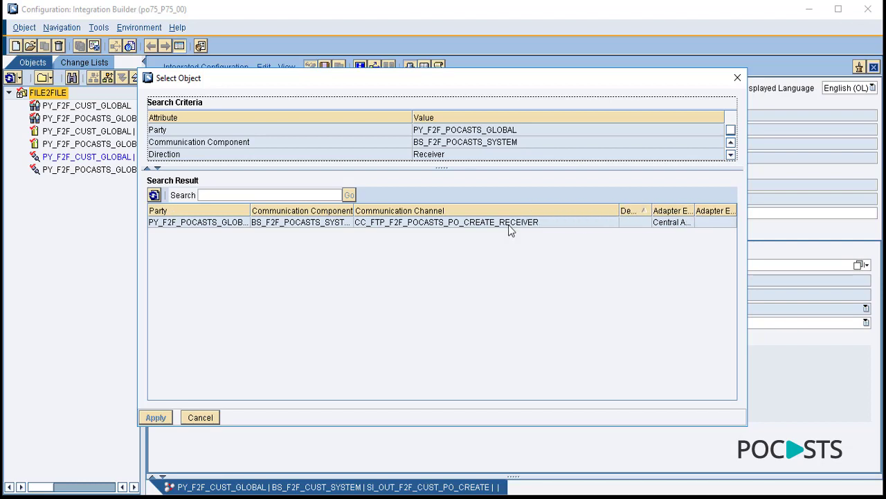
pyautogui.doubleClick(509, 223)
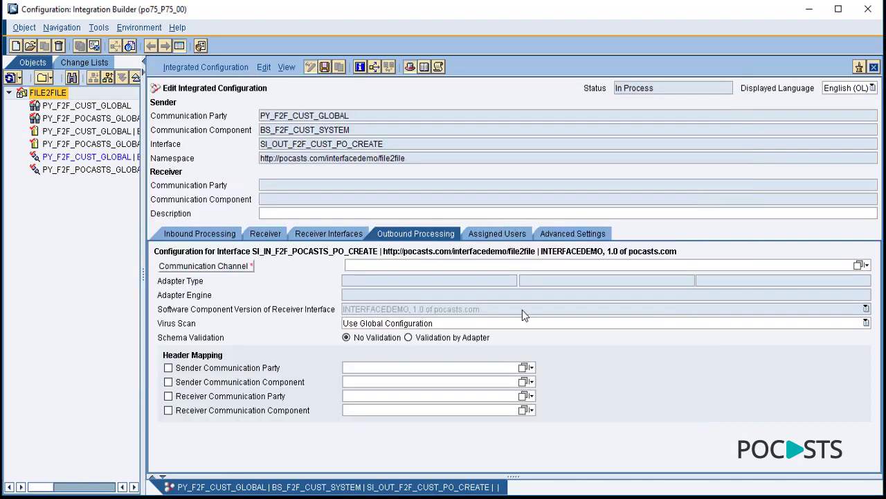
pyautogui.click(324, 66)
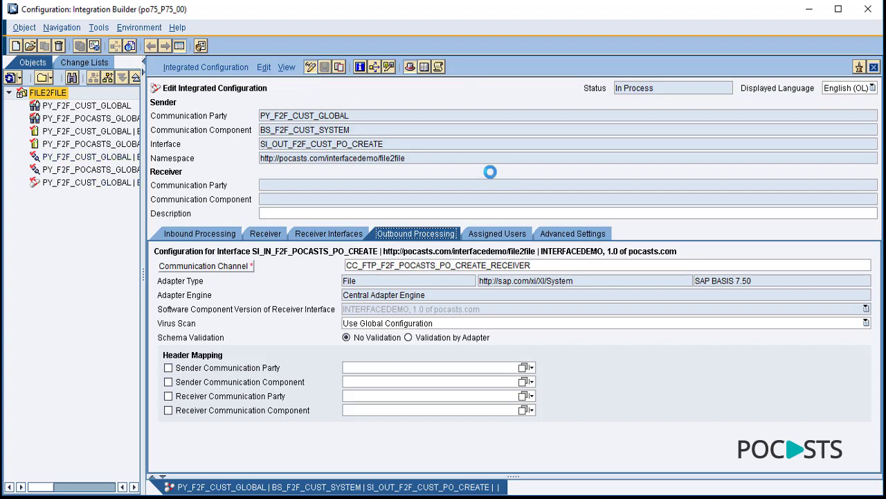
# - Close the configuration editor and review each FILE2FILE object, including the SI_OUT_F2F_CUST_PO_CREATE configuration
pyautogui.click(874, 66)
pyautogui.moveTo(142, 217); pyautogui.dragTo(501, 181)
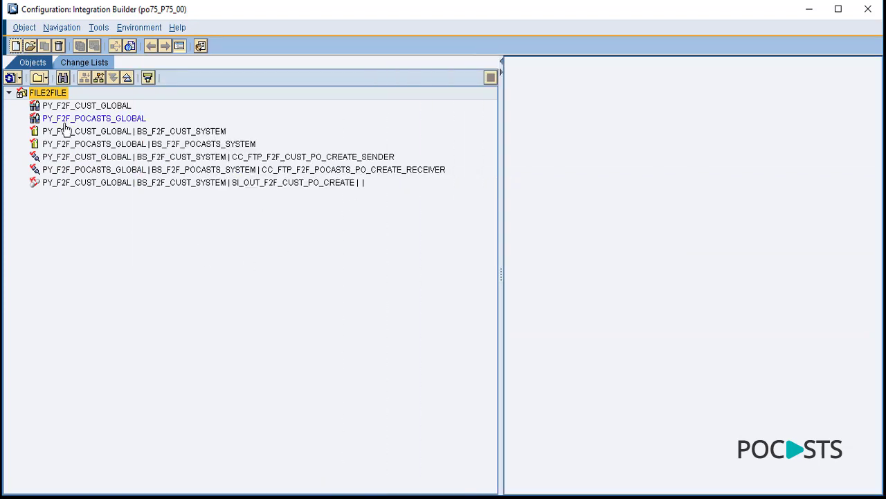
pyautogui.click(67, 105)
pyautogui.click(64, 119)
pyautogui.click(62, 131)
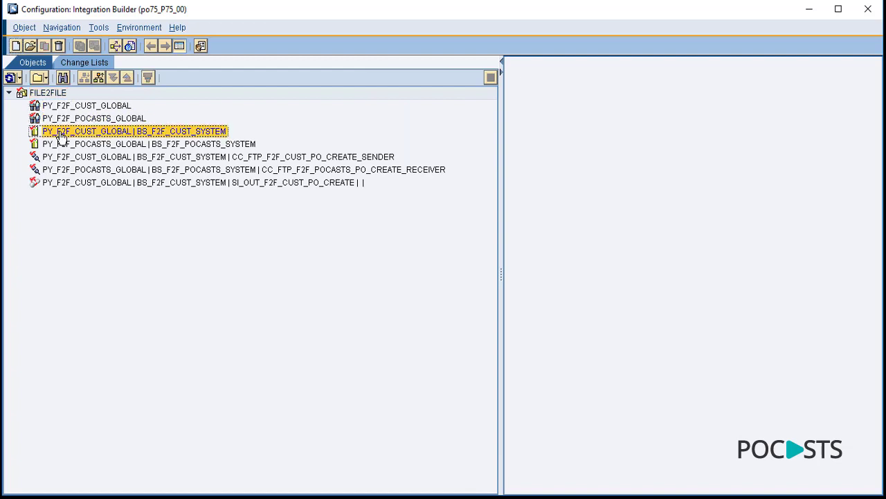
pyautogui.click(62, 143)
pyautogui.click(61, 157)
pyautogui.click(62, 169)
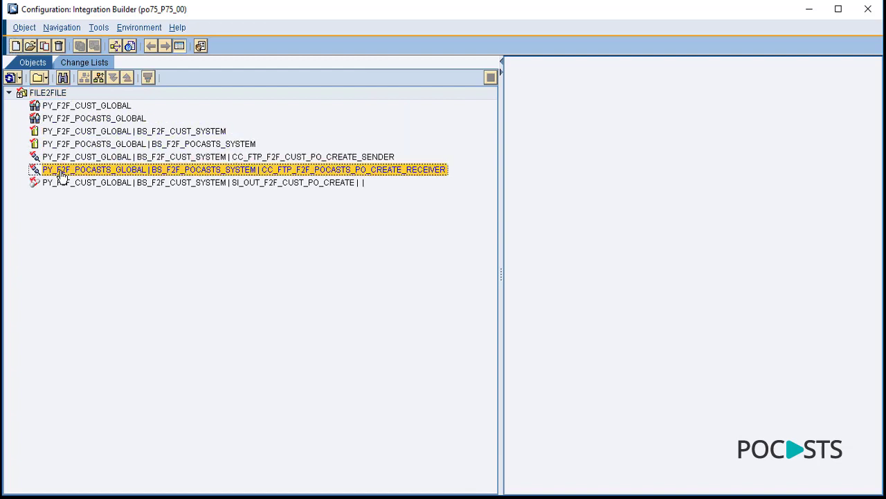
pyautogui.click(61, 182)
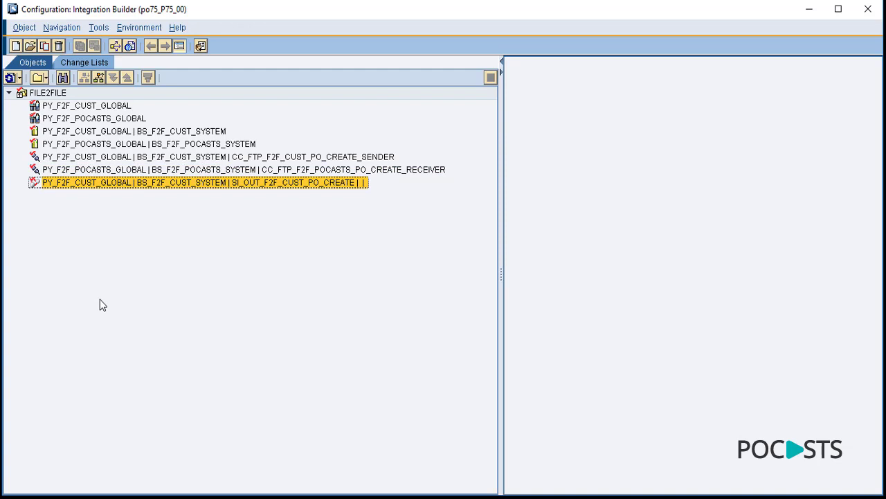
# - Activate the Standard change list and confirm the activation
pyautogui.click(84, 66)
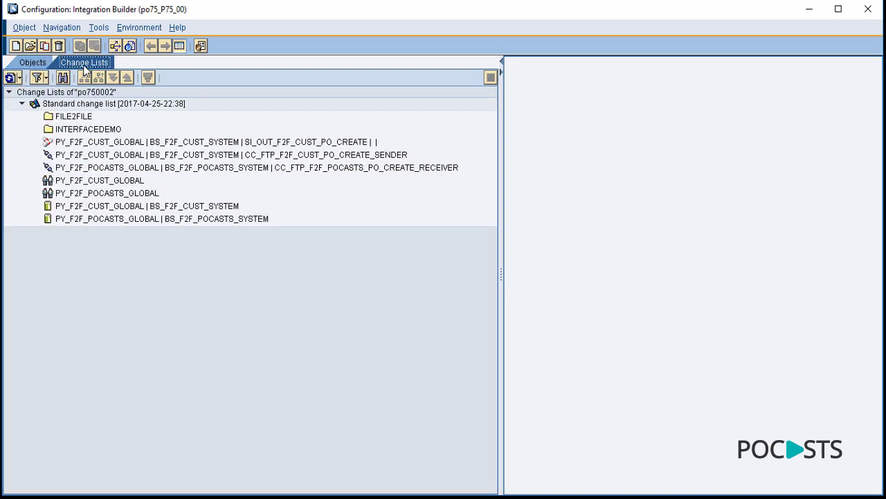
pyautogui.rightClick(95, 108)
pyautogui.click(121, 129)
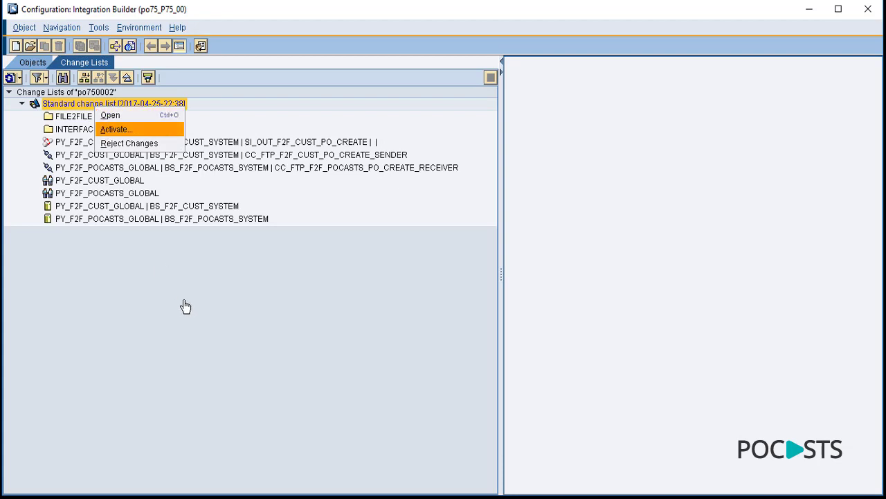
pyautogui.click(309, 387)
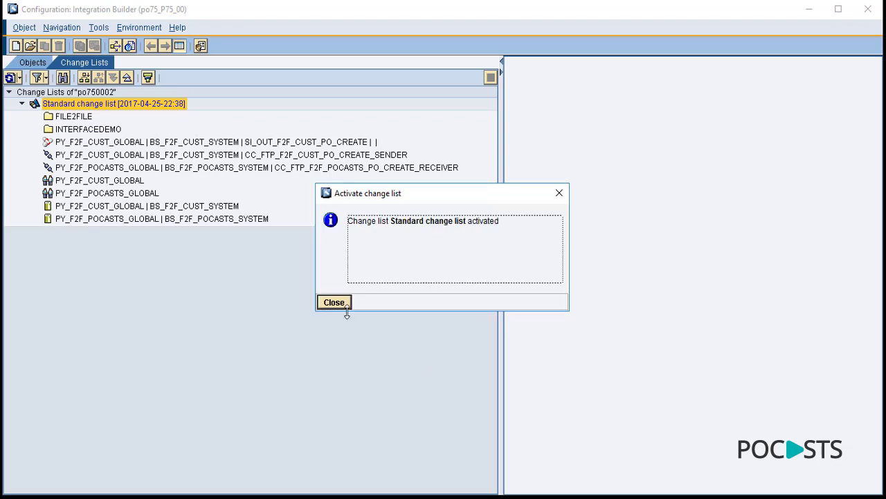
pyautogui.click(335, 302)
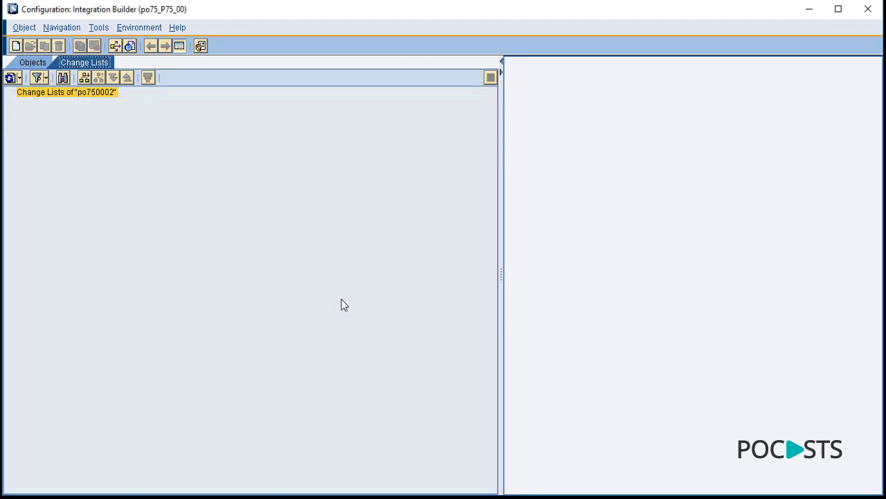
pyautogui.click(35, 63)
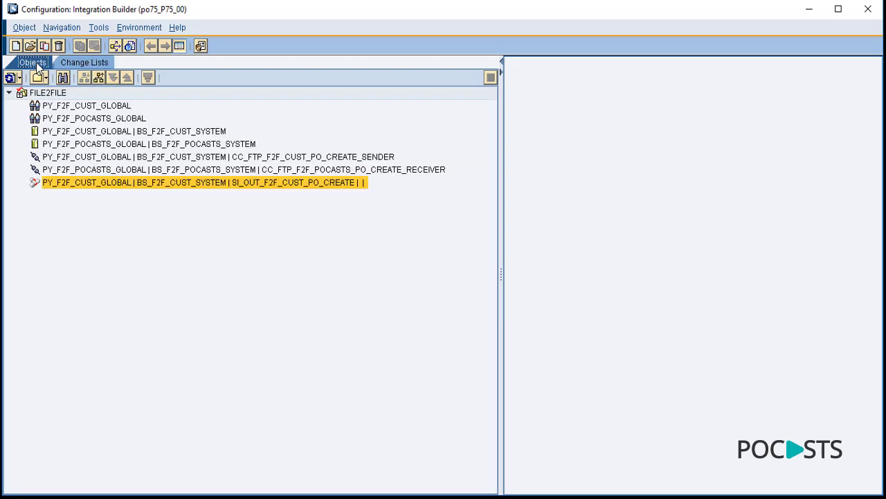
# - Show all configuration folders and browse INTERFACEDEMO > FILE2FILE, then bring FileZilla forward
pyautogui.click(46, 93)
pyautogui.click(98, 77)
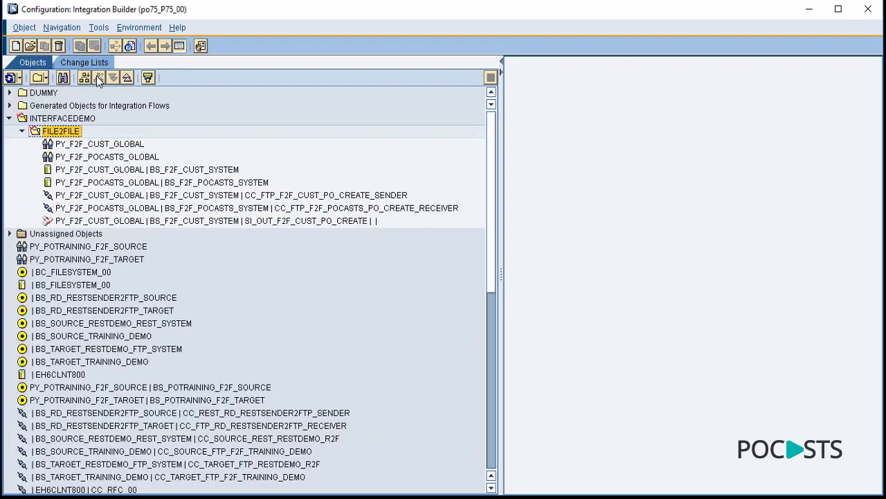
pyautogui.click(43, 119)
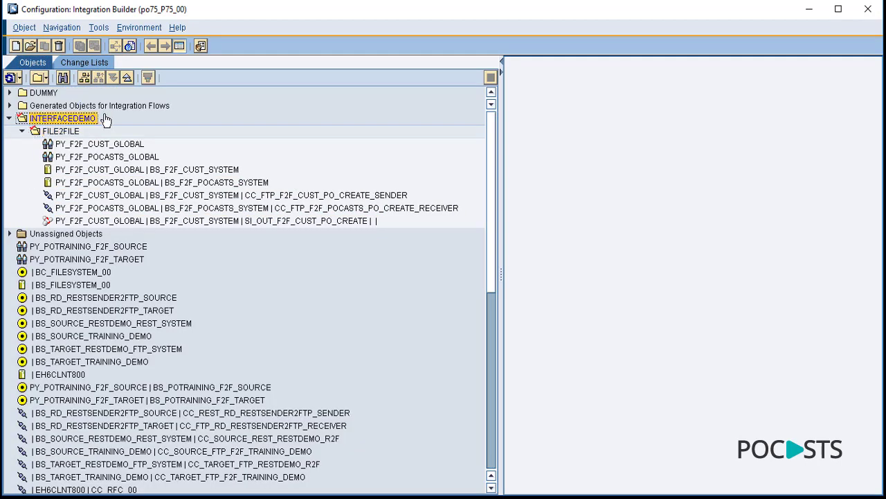
pyautogui.click(60, 133)
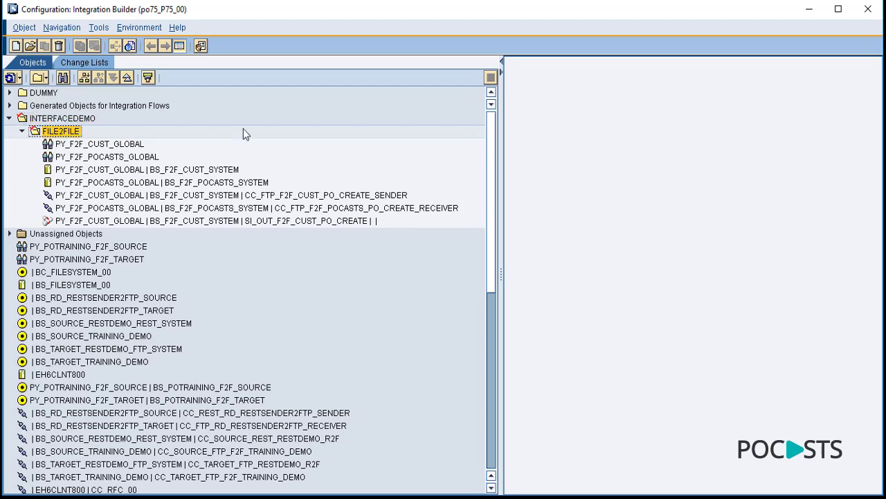
pyautogui.click(130, 147)
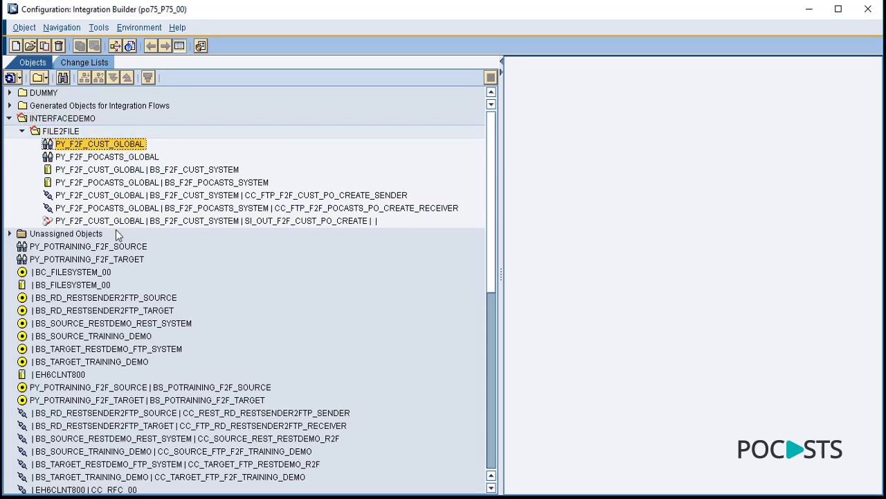
pyautogui.click(10, 119)
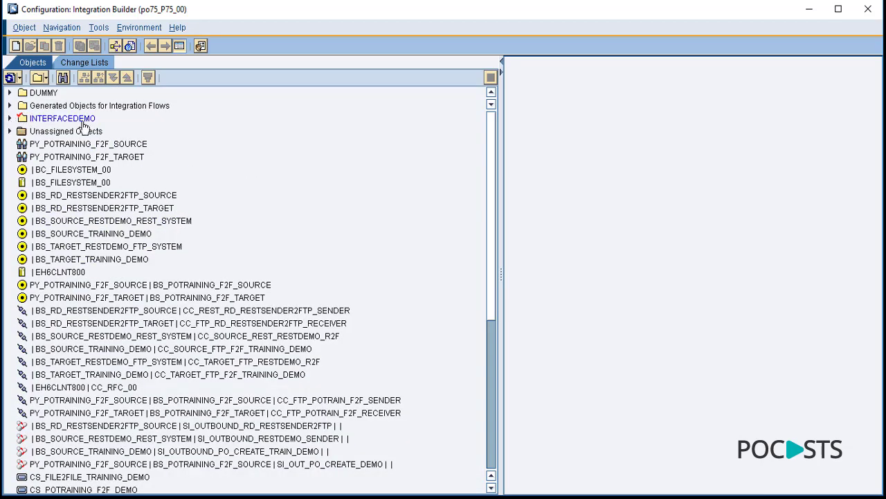
pyautogui.click(10, 119)
pyautogui.click(23, 132)
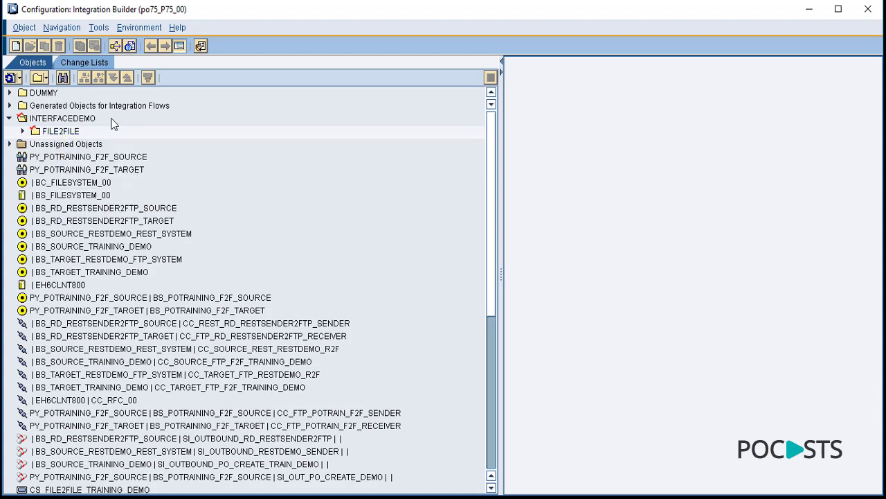
pyautogui.click(73, 119)
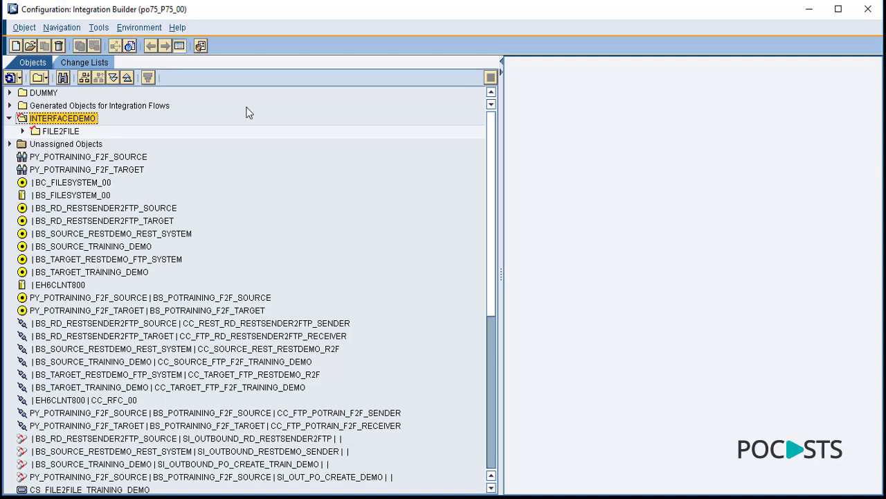
pyautogui.click(82, 130)
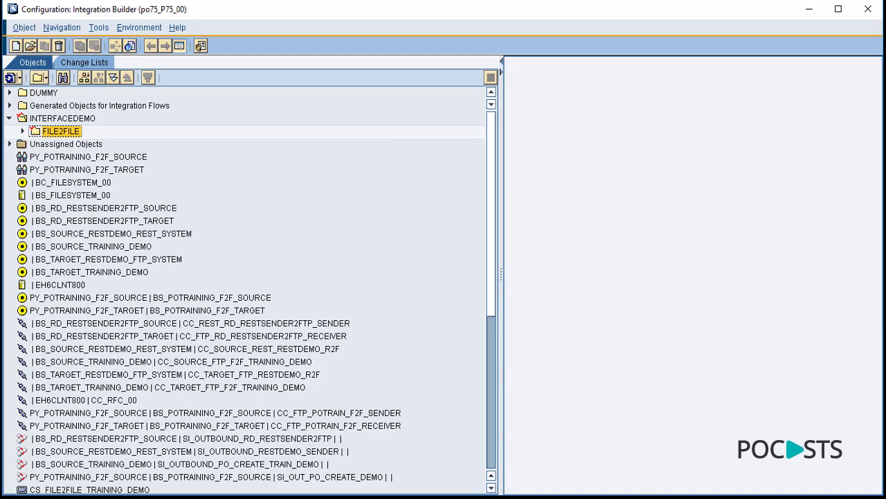
pyautogui.hotkey('alt', 'Tab')
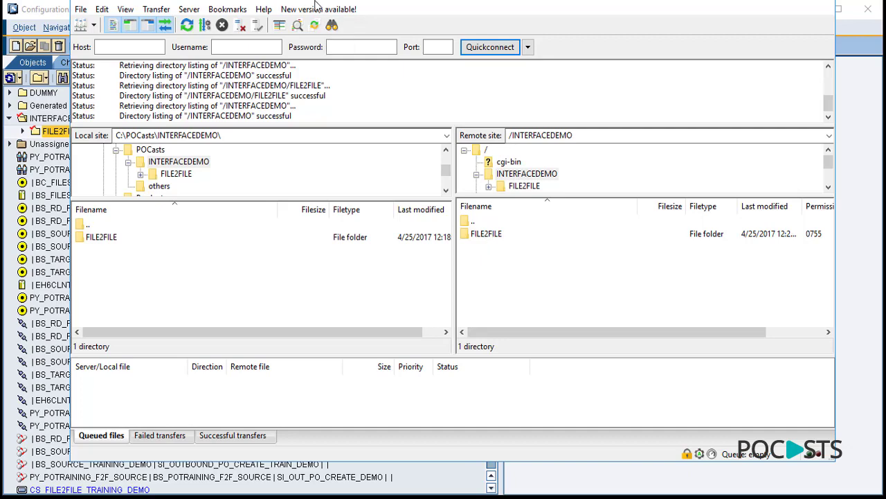
# - Browse the remote FILE2FILE sender and receiver channel folders on the FTP server
pyautogui.moveTo(318, 3); pyautogui.dragTo(388, 17)
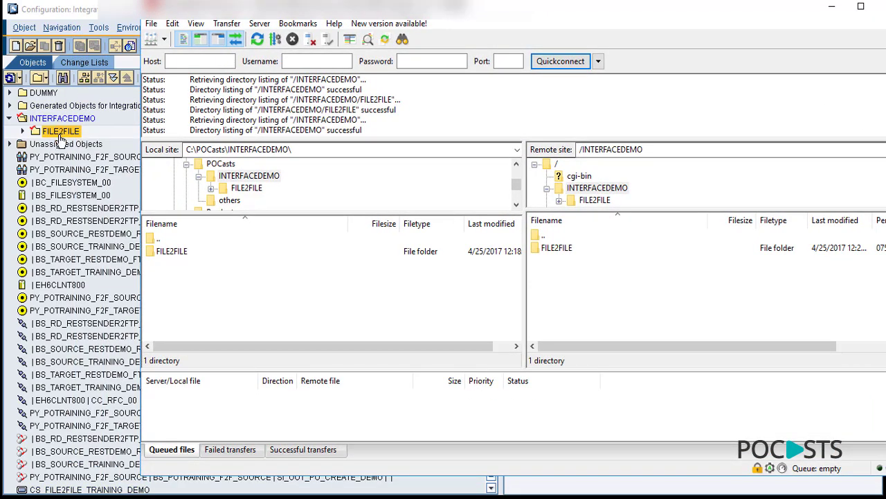
pyautogui.doubleClick(567, 249)
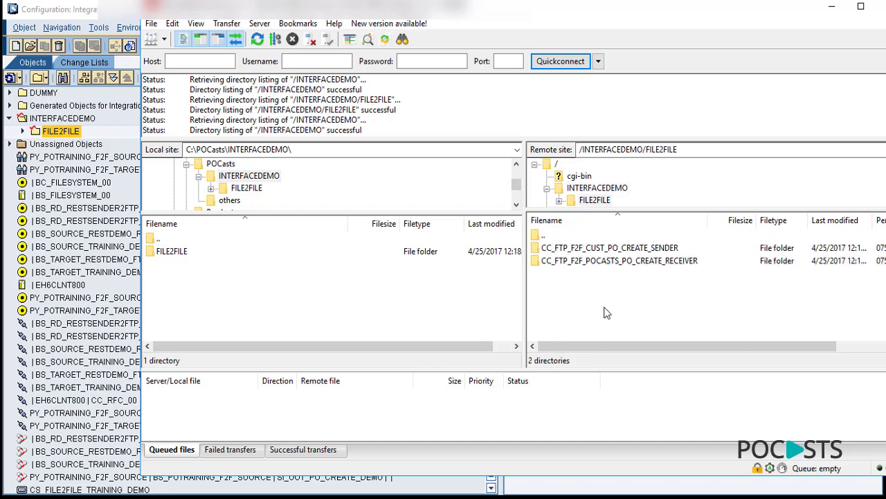
pyautogui.click(22, 131)
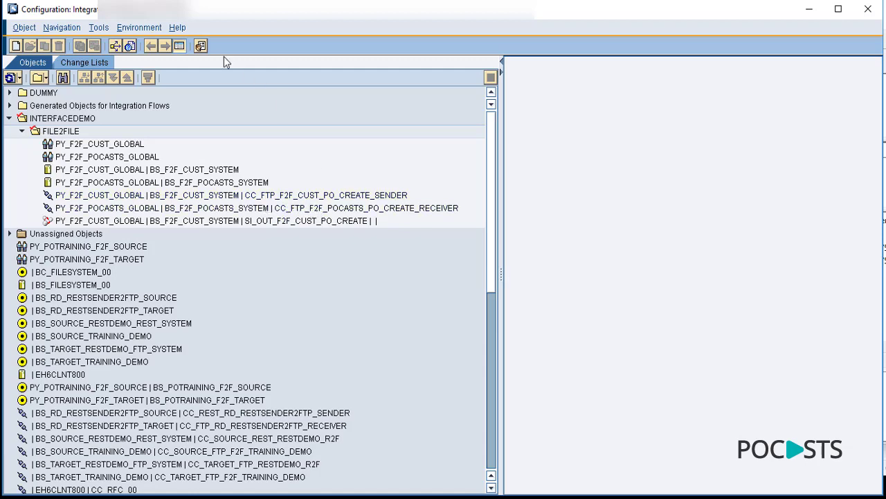
pyautogui.hotkey('alt', 'Tab')
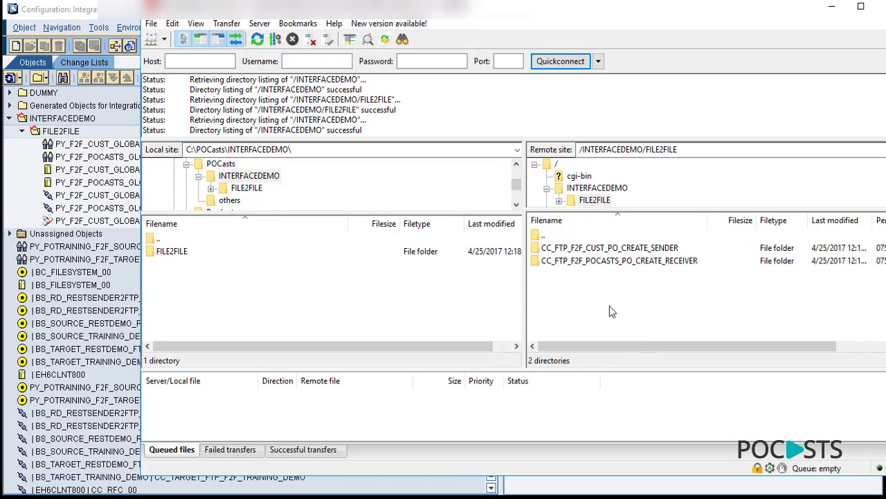
pyautogui.click(636, 262)
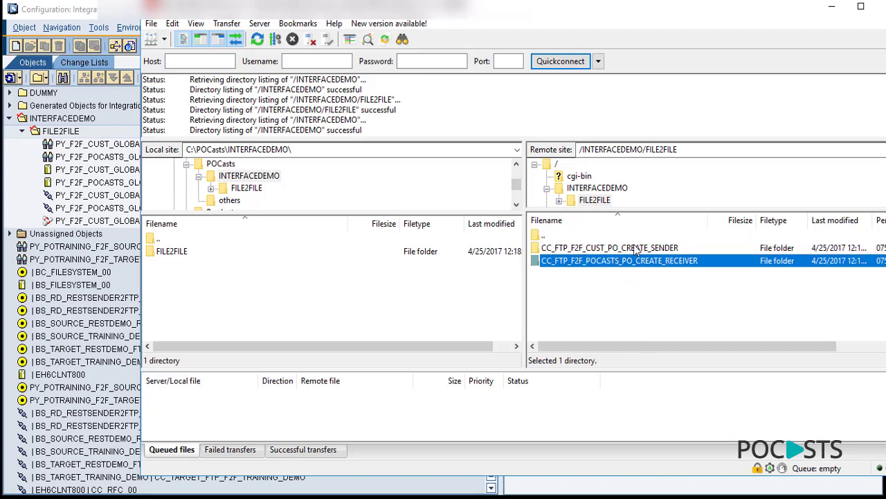
pyautogui.doubleClick(636, 249)
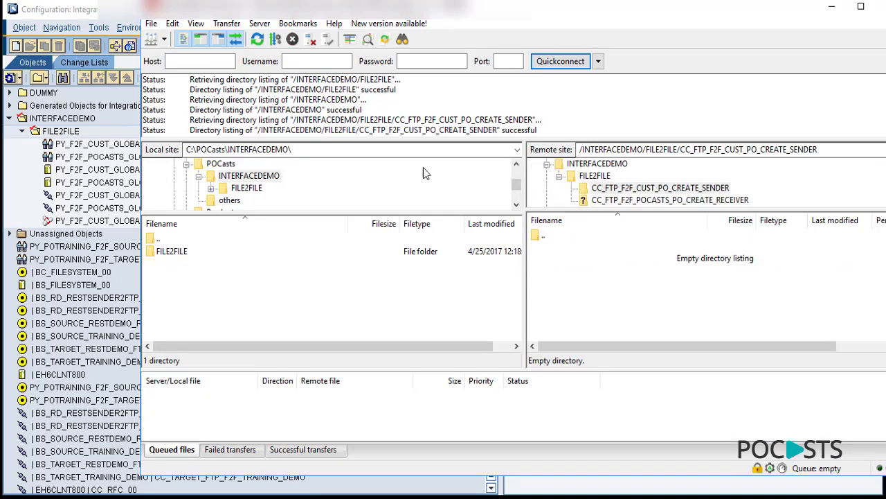
pyautogui.click(833, 151)
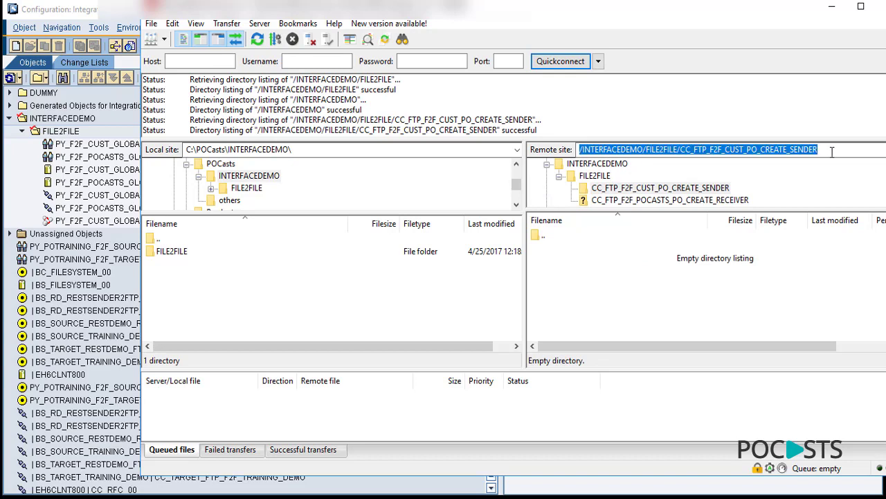
pyautogui.click(680, 201)
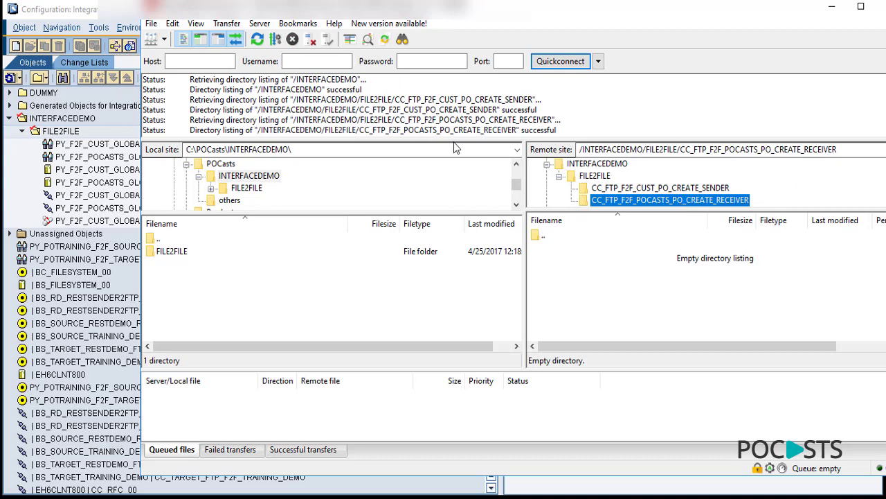
pyautogui.doubleClick(838, 149)
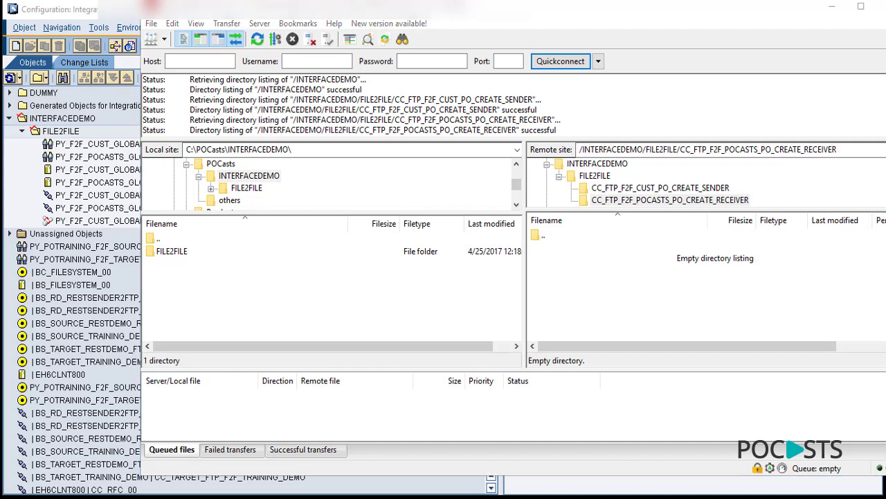
pyautogui.click(243, 321)
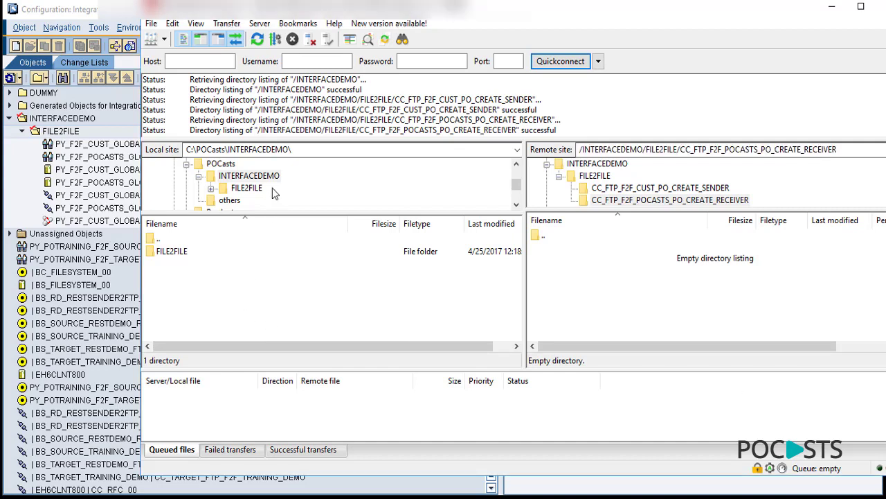
# - Open the local FILE2FILE folder and copy the empty remote sender folder's path
pyautogui.doubleClick(312, 150)
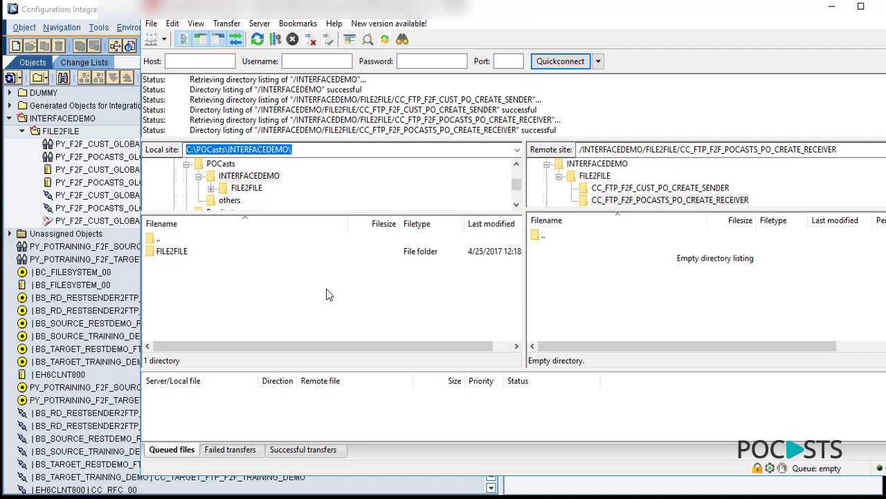
pyautogui.doubleClick(166, 253)
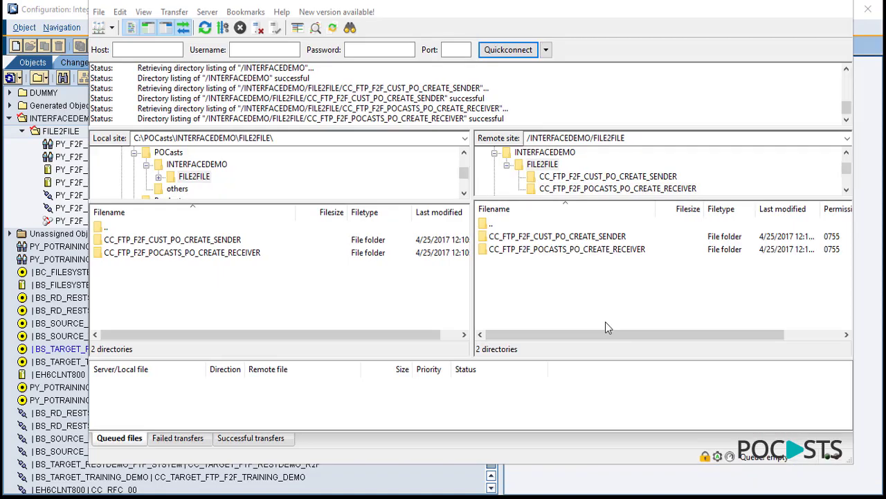
pyautogui.doubleClick(584, 236)
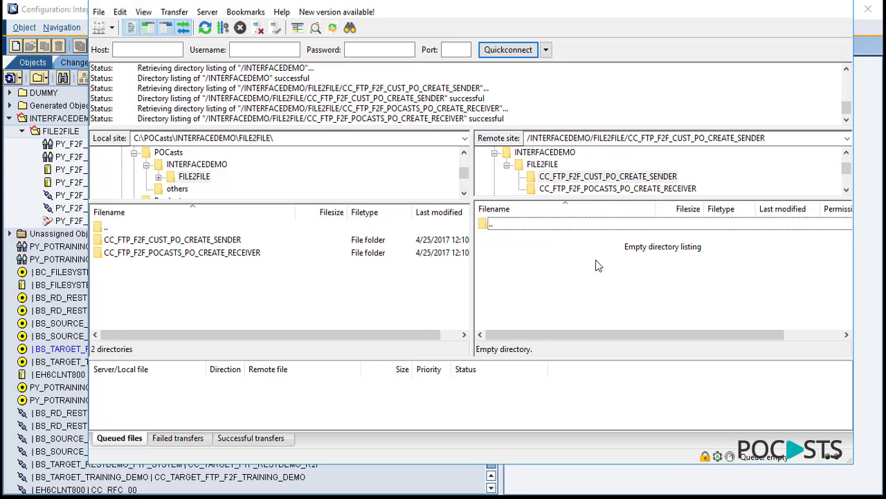
pyautogui.click(777, 140)
pyautogui.hotkey('ctrl', 'c')
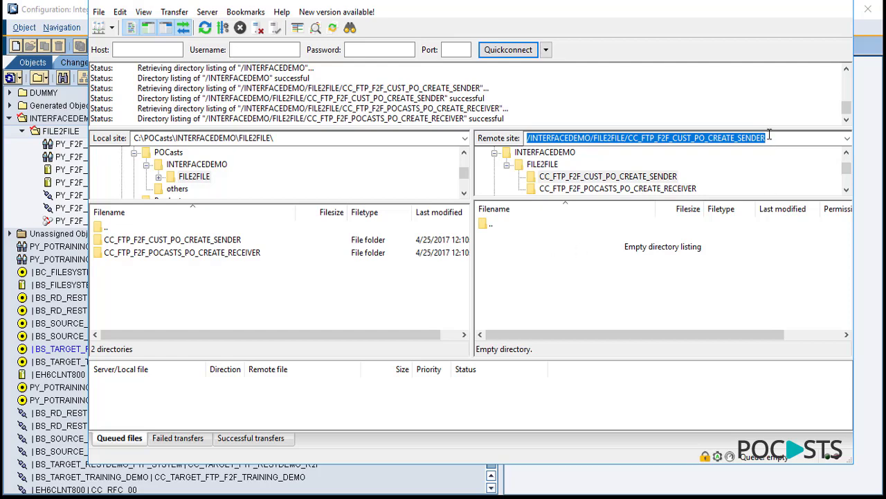
pyautogui.click(76, 16)
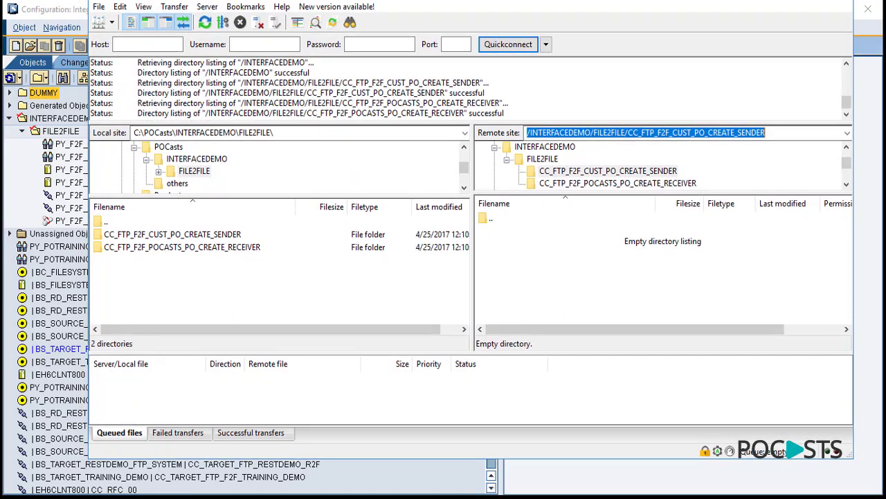
pyautogui.click(78, 17)
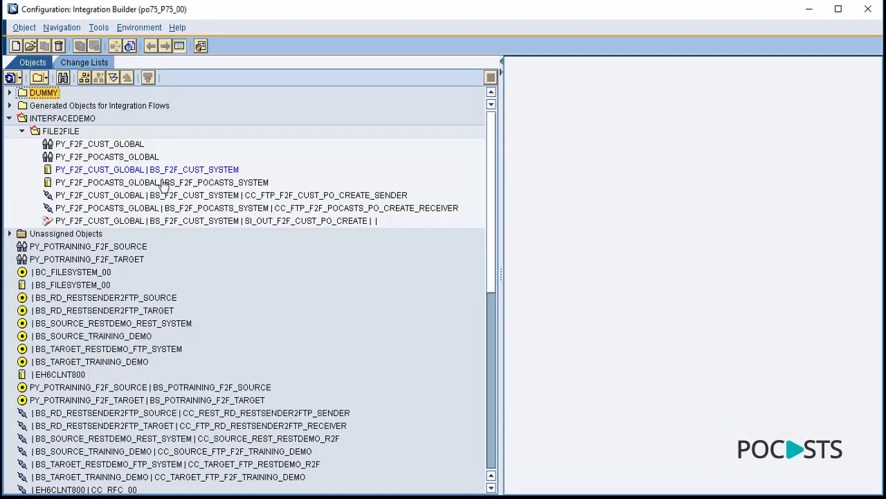
# - Edit sender channel CC_FTP_F2F_CUST_PO_CREATE_SENDER: paste the source directory and set server 108.179.243.222
pyautogui.doubleClick(372, 198)
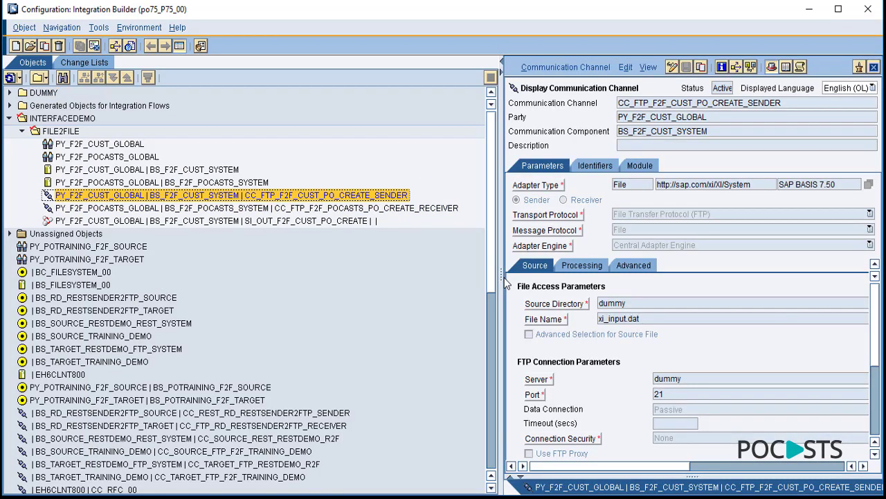
pyautogui.moveTo(485, 275); pyautogui.dragTo(142, 276)
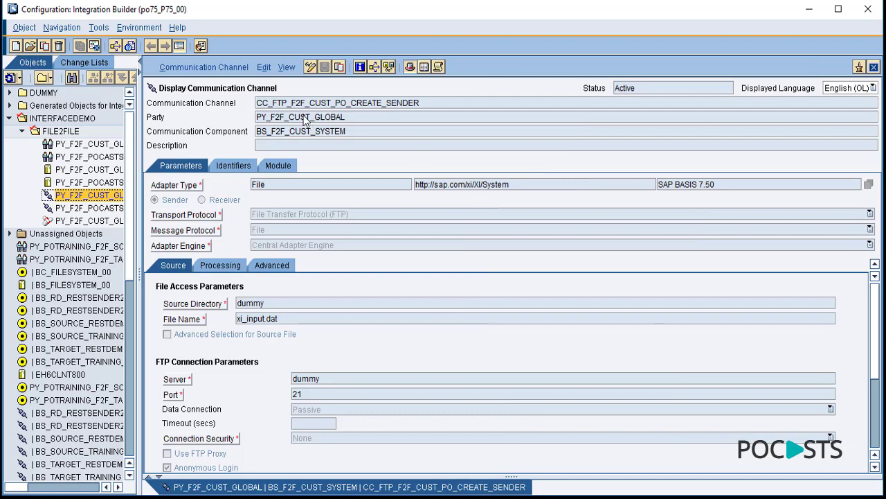
pyautogui.click(310, 68)
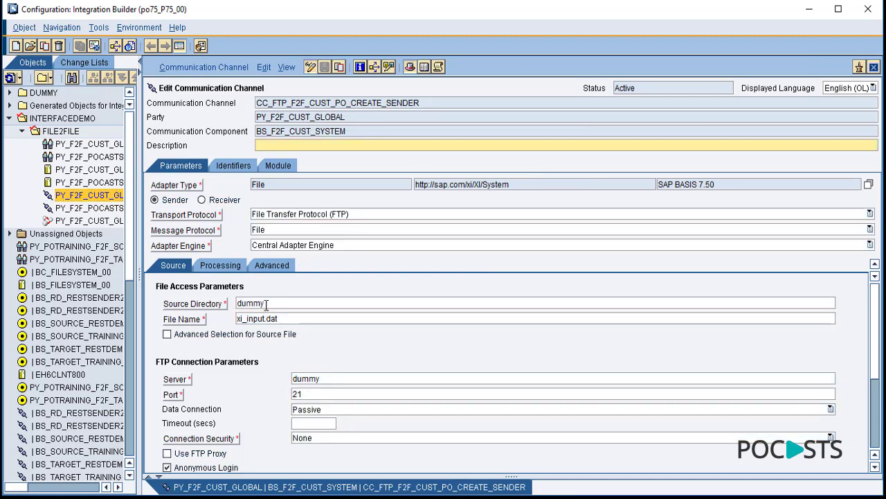
pyautogui.doubleClick(281, 303)
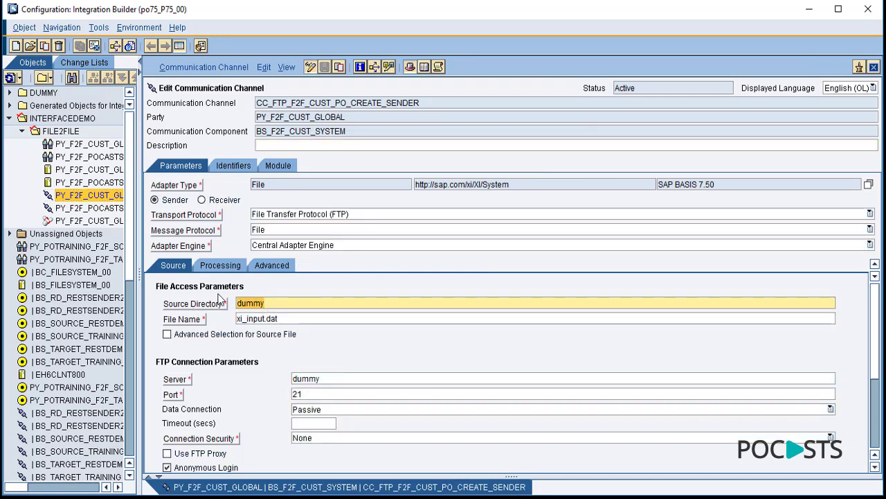
pyautogui.hotkey('ctrl', 'v')
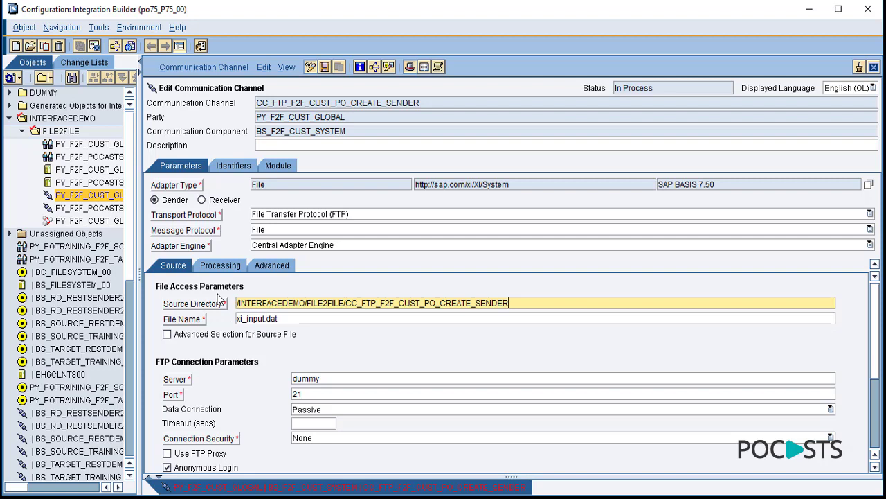
pyautogui.click(345, 380)
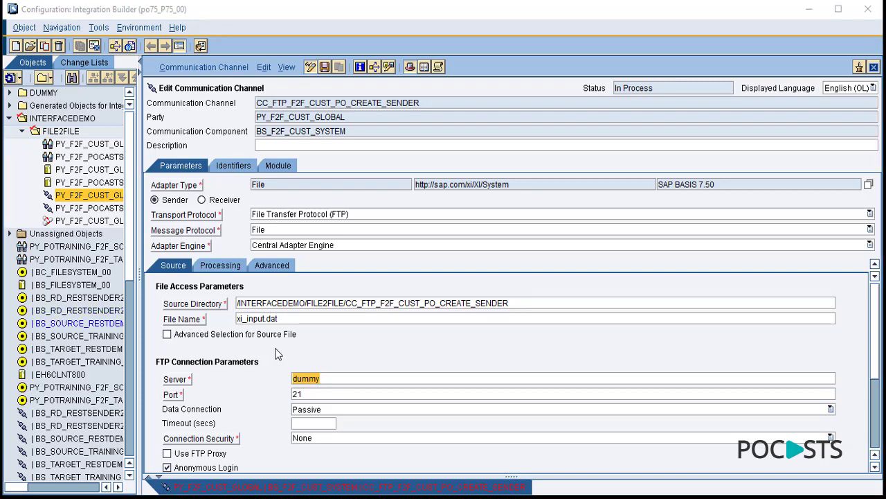
pyautogui.click(334, 378)
pyautogui.write('108.179.243.222')
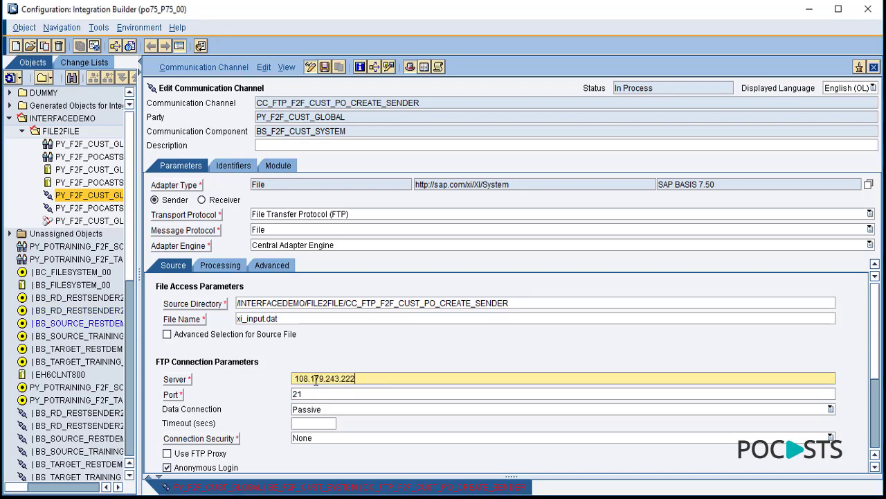
pyautogui.click(297, 380)
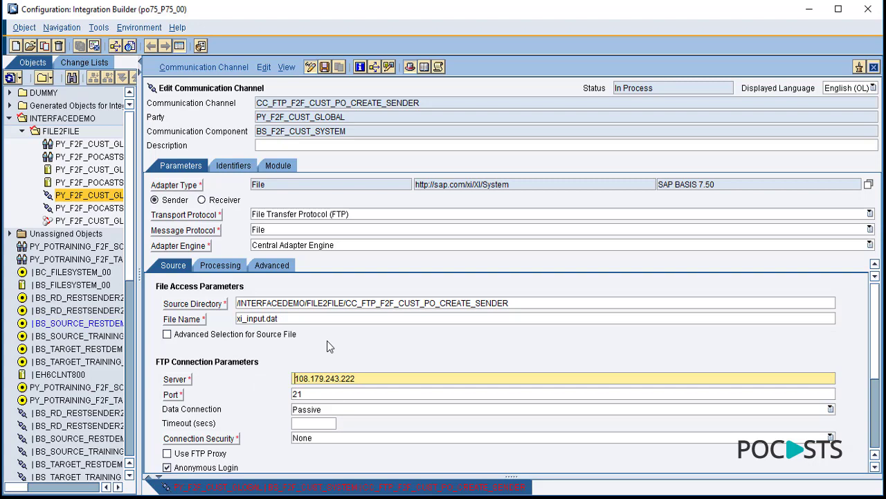
pyautogui.press('BackSpace')
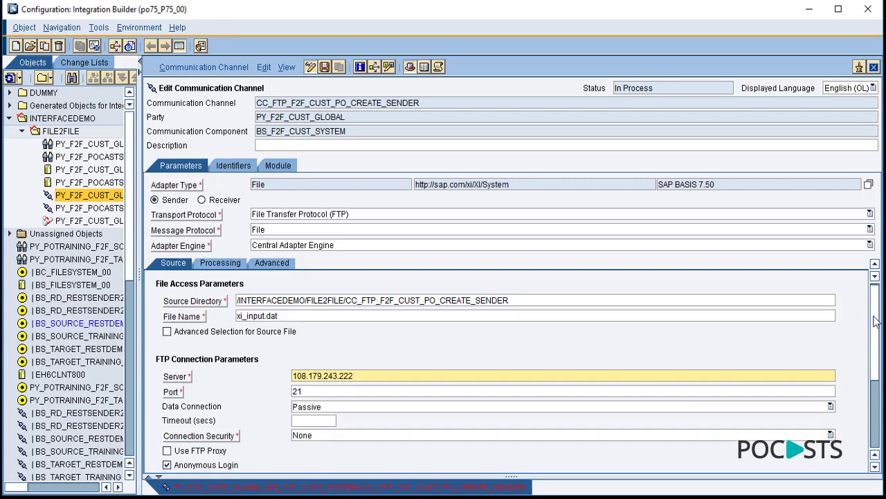
# - Turn off anonymous login and enter the FTP user name and password twice
pyautogui.scroll(-3, 881, 305)
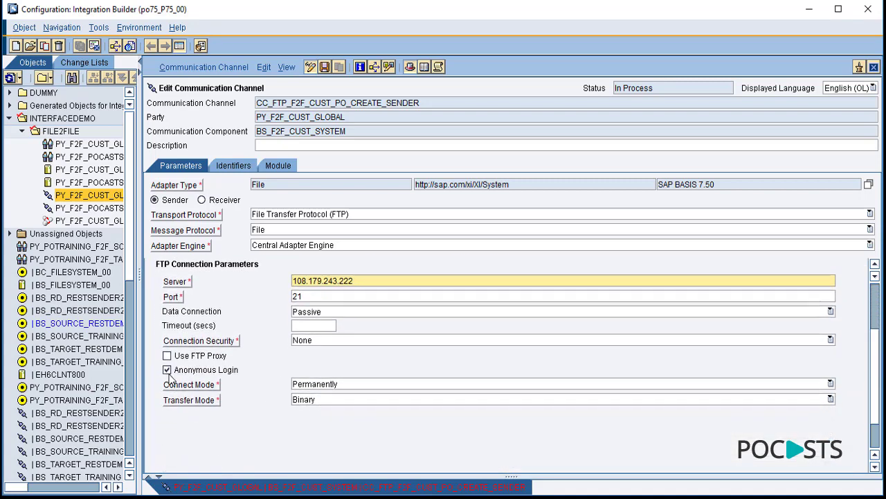
pyautogui.click(168, 370)
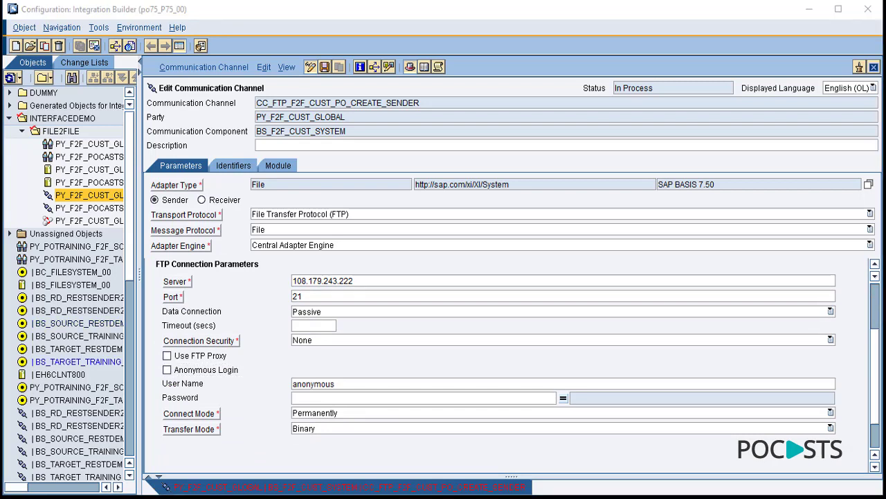
pyautogui.doubleClick(338, 383)
pyautogui.hotkey('ctrl', 'v')
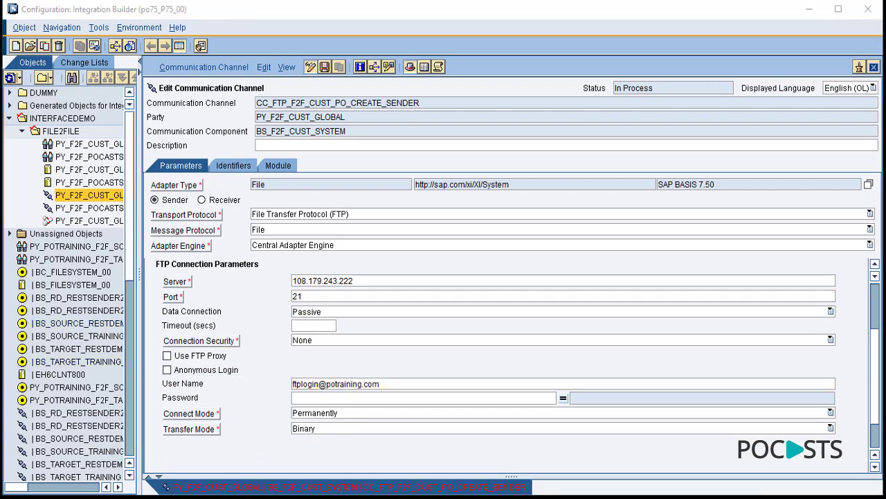
pyautogui.click(321, 398)
pyautogui.hotkey('ctrl', 'v')
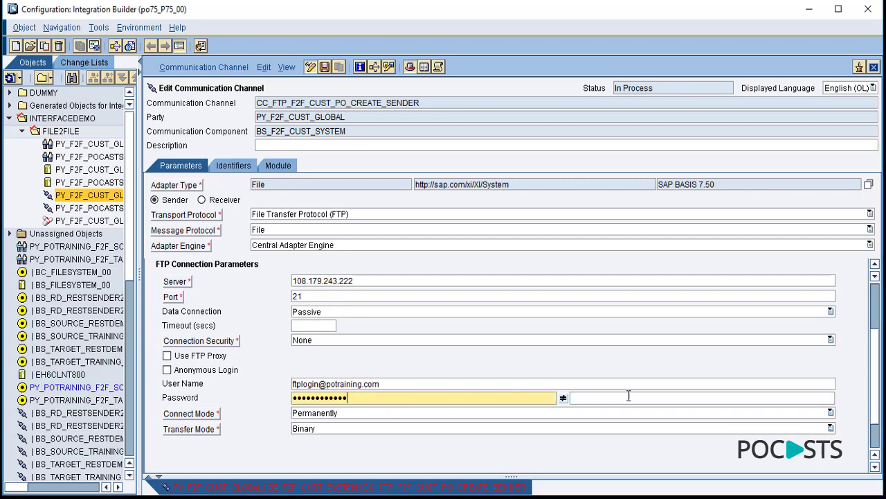
pyautogui.click(628, 397)
pyautogui.hotkey('ctrl', 'v')
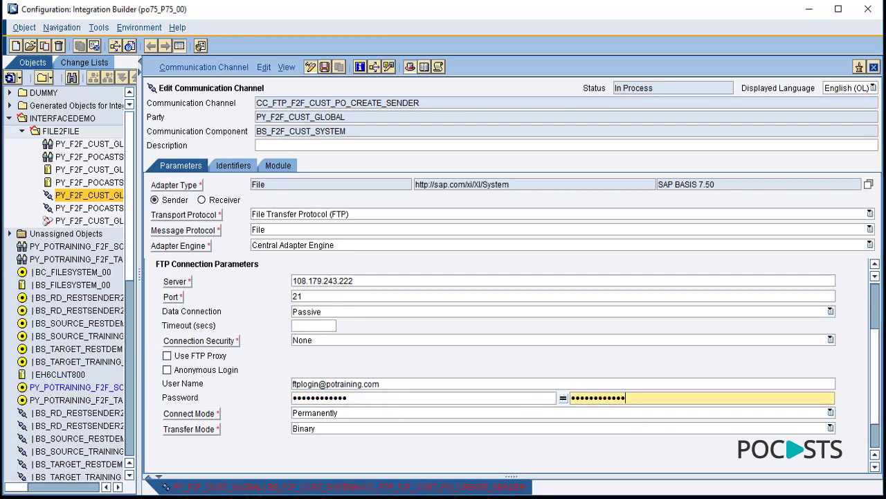
pyautogui.scroll(5, 874, 376)
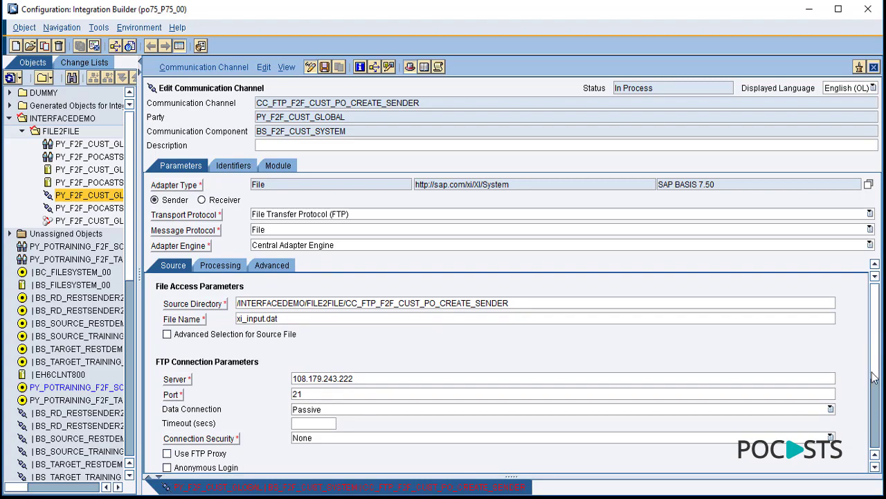
pyautogui.click(231, 268)
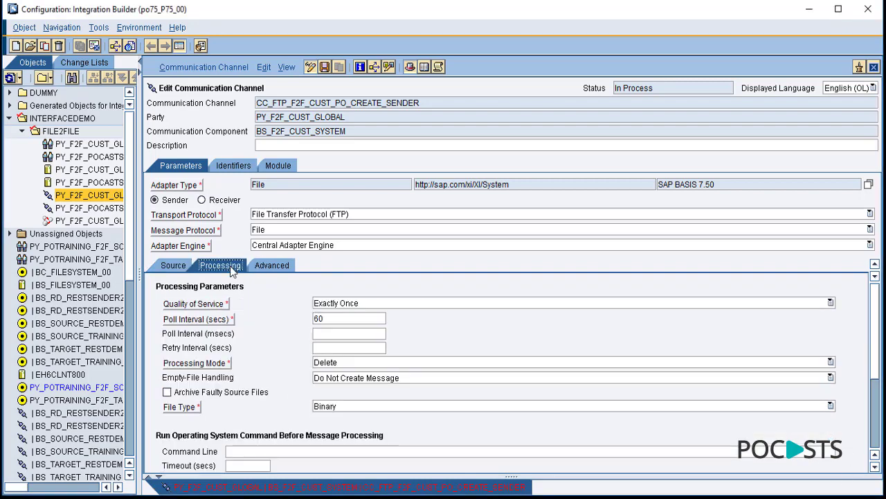
# - Check the 60-second poll interval, set File Name to *, and save the sender channel
pyautogui.click(343, 319)
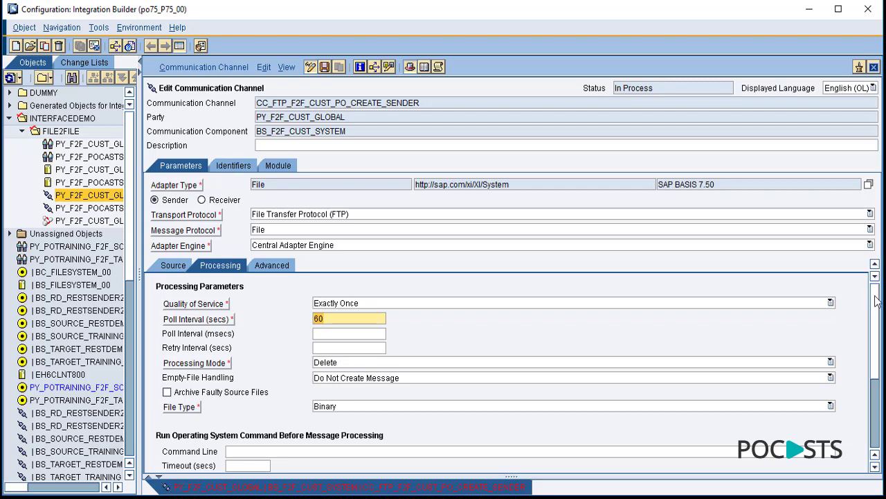
pyautogui.moveTo(878, 315); pyautogui.dragTo(876, 284)
pyautogui.click(176, 268)
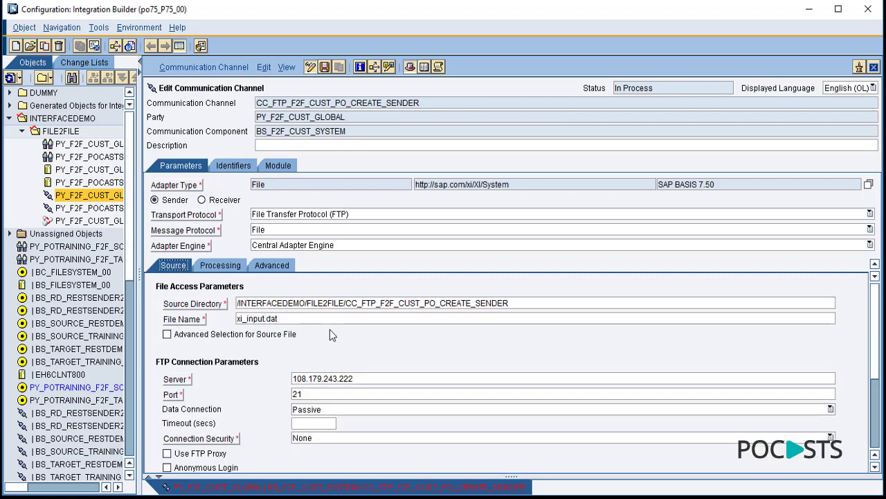
pyautogui.click(292, 317)
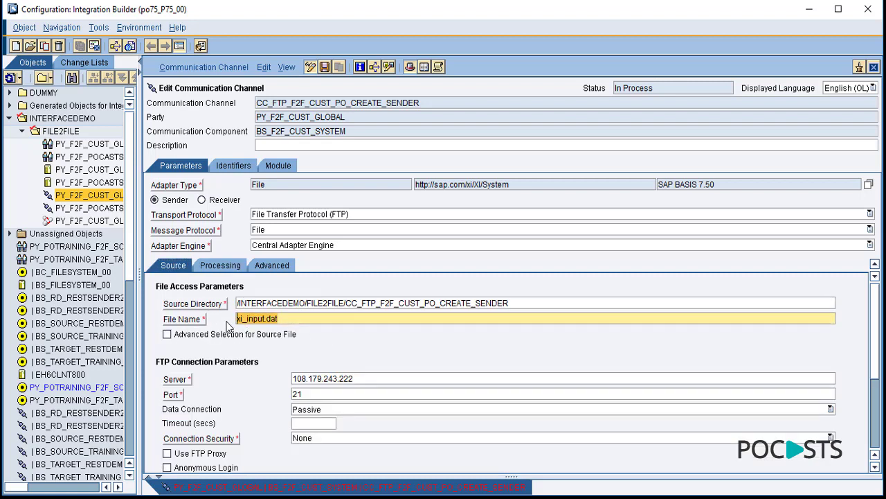
pyautogui.hotkey('ctrl', 'a')
pyautogui.write('*')
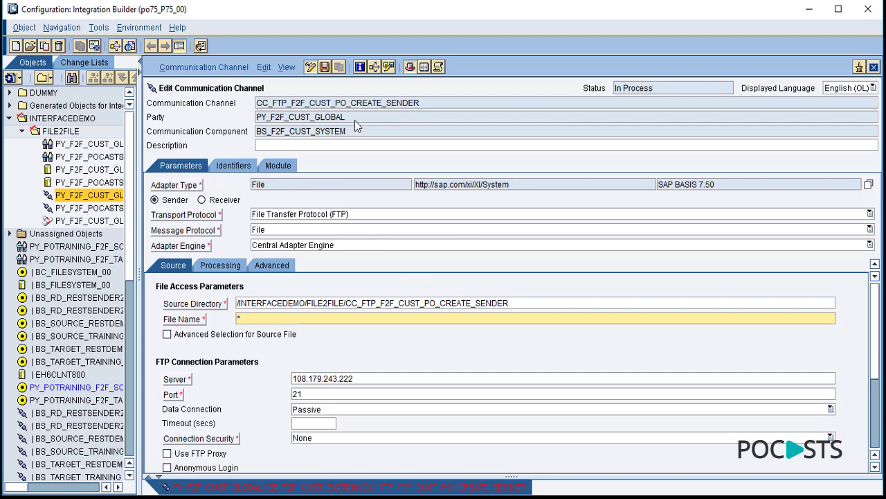
pyautogui.click(325, 67)
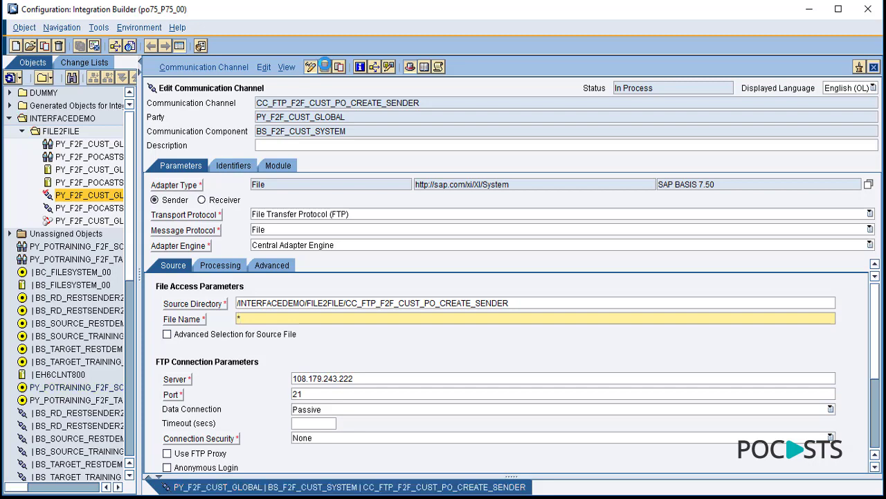
# - Copy the remote CC_FTP_F2F_POCASTS_PO_CREATE_RECEIVER folder path in FileZilla and open that receiver channel
pyautogui.hotkey('alt', 'Tab')
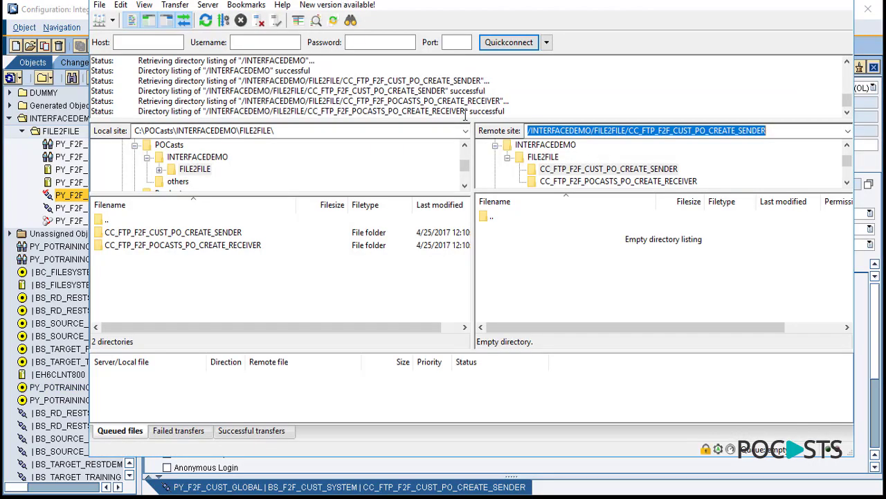
pyautogui.click(669, 181)
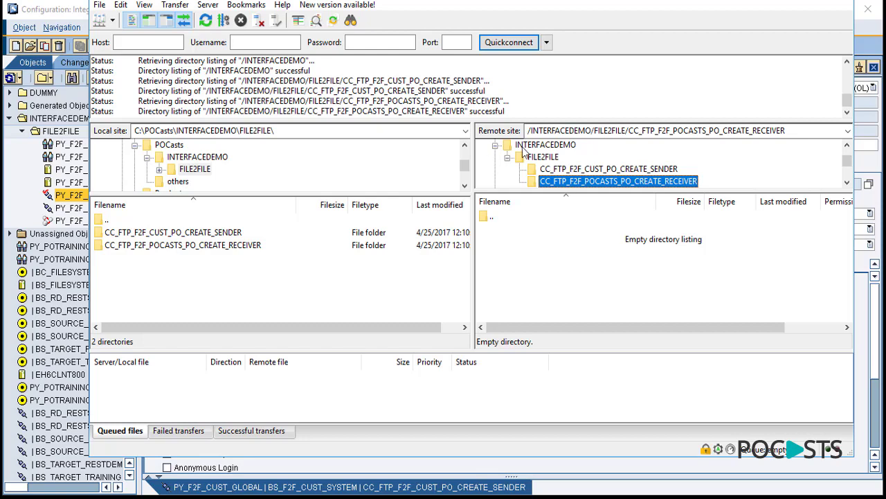
pyautogui.click(803, 137)
pyautogui.hotkey('ctrl', 'c')
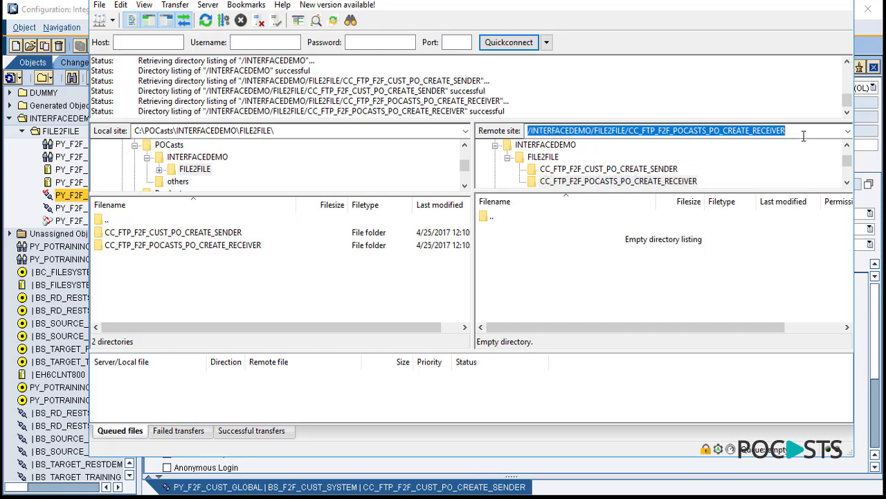
pyautogui.click(75, 12)
pyautogui.click(90, 209)
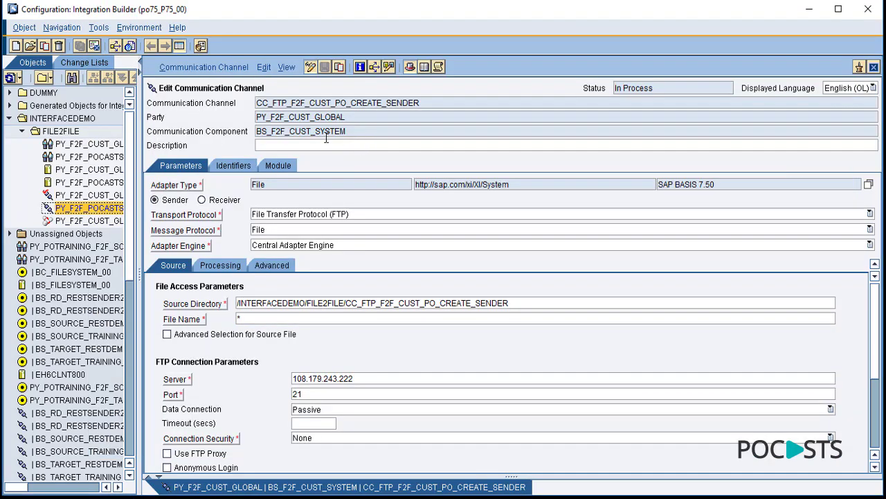
# - Point the receiver at the copied folder, disable directory creation, and name files xi_output_f2f_scenario.dat
pyautogui.click(313, 66)
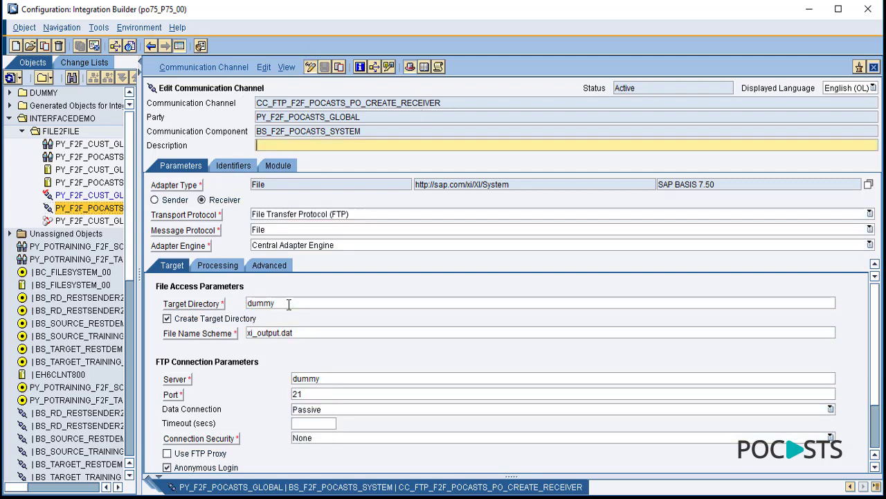
pyautogui.doubleClick(289, 305)
pyautogui.hotkey('ctrl', 'v')
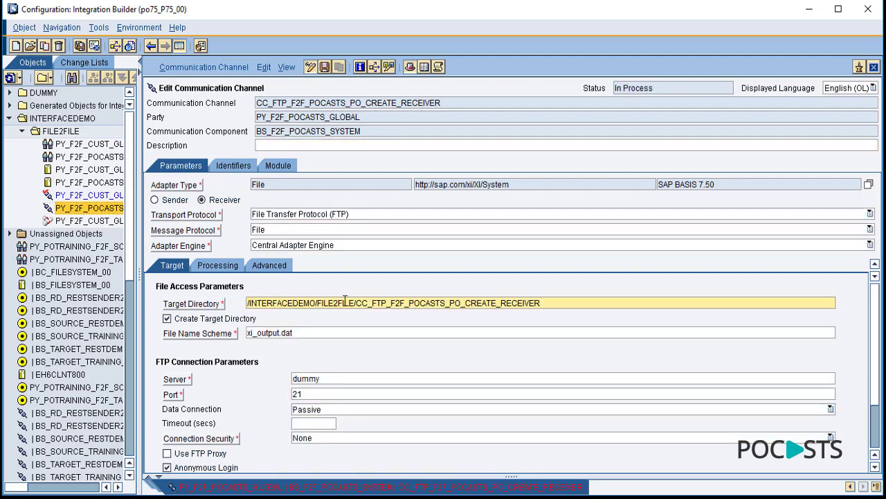
pyautogui.click(167, 319)
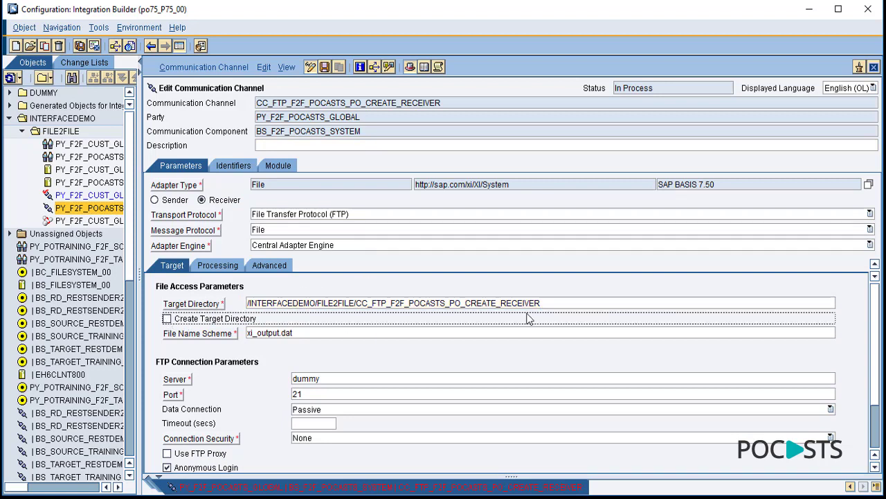
pyautogui.click(281, 333)
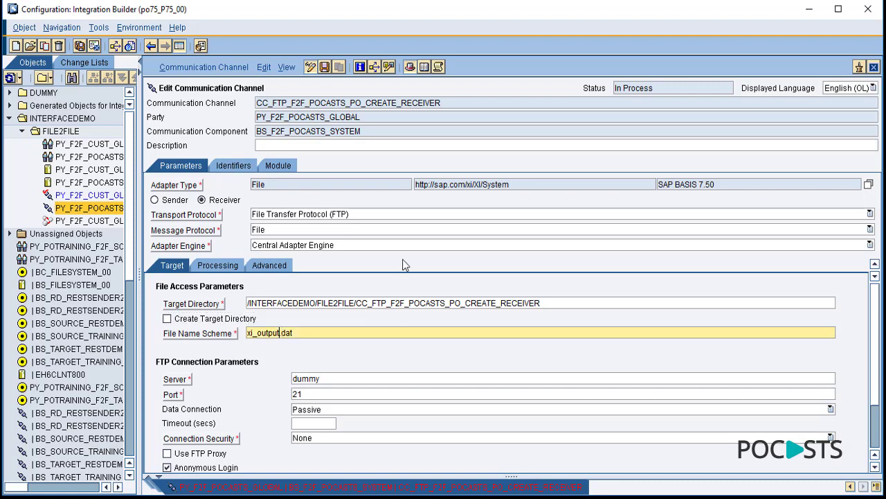
pyautogui.write('_f2f_scenario')
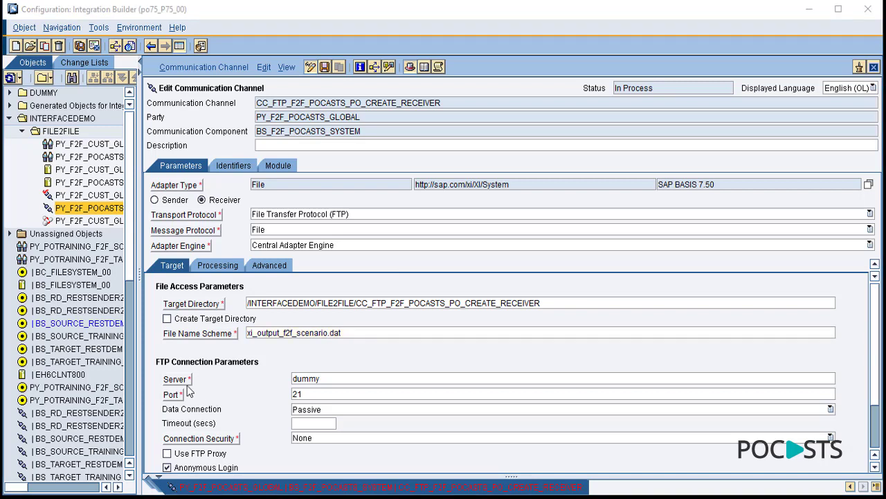
# - Set the receiver's FTP server to 108.179.243.222 and turn off anonymous login
pyautogui.doubleClick(328, 377)
pyautogui.write('108.179.243.222')
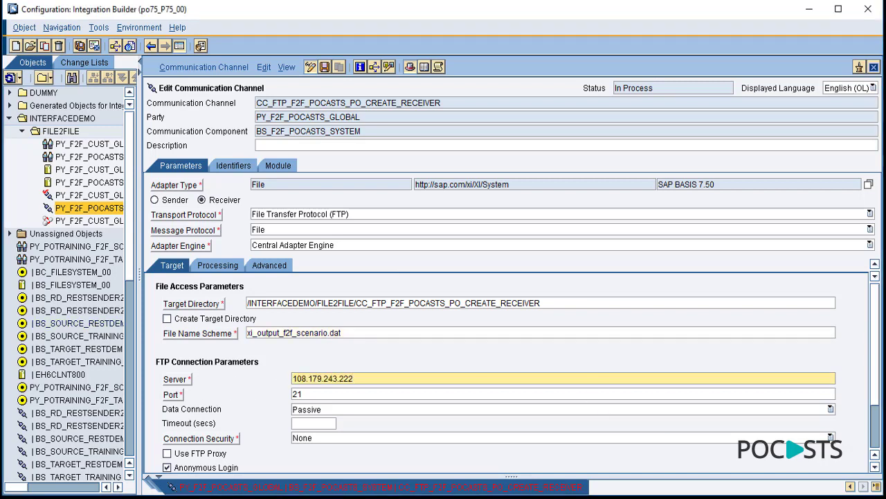
pyautogui.moveTo(878, 338); pyautogui.dragTo(878, 414)
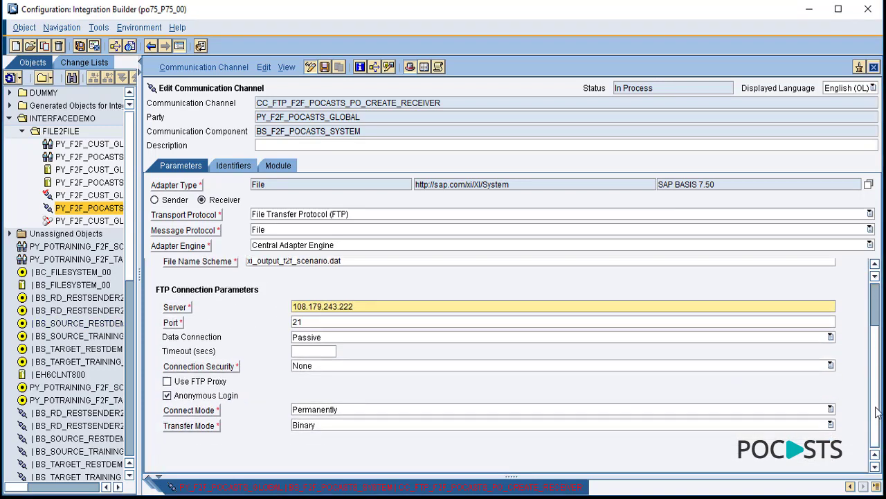
pyautogui.click(167, 396)
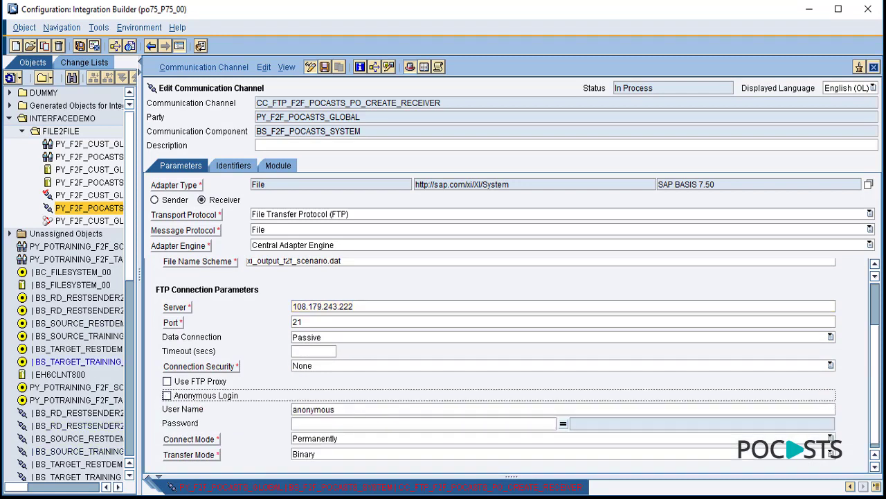
# - Enter the FTP user name and the password in both password fields
pyautogui.hotkey('alt', 'Tab')
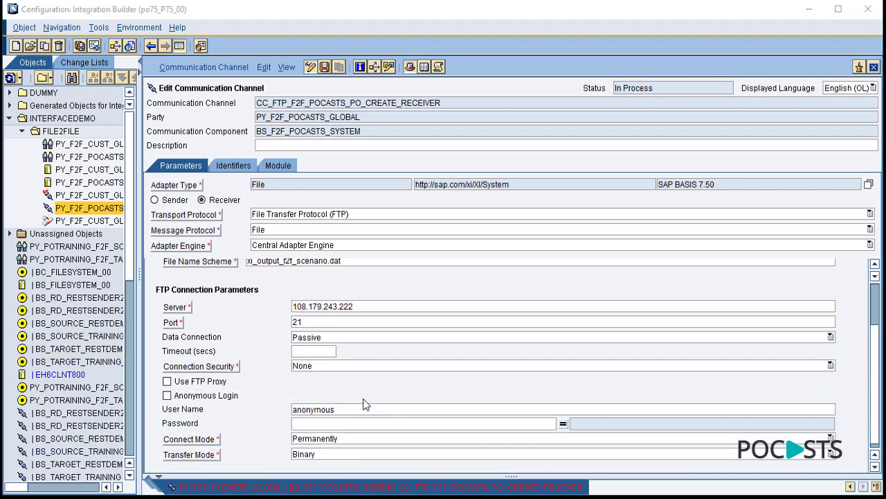
pyautogui.hotkey('alt', 'Tab')
pyautogui.hotkey('ctrl', 'v')
pyautogui.hotkey('ctrl', 'a')
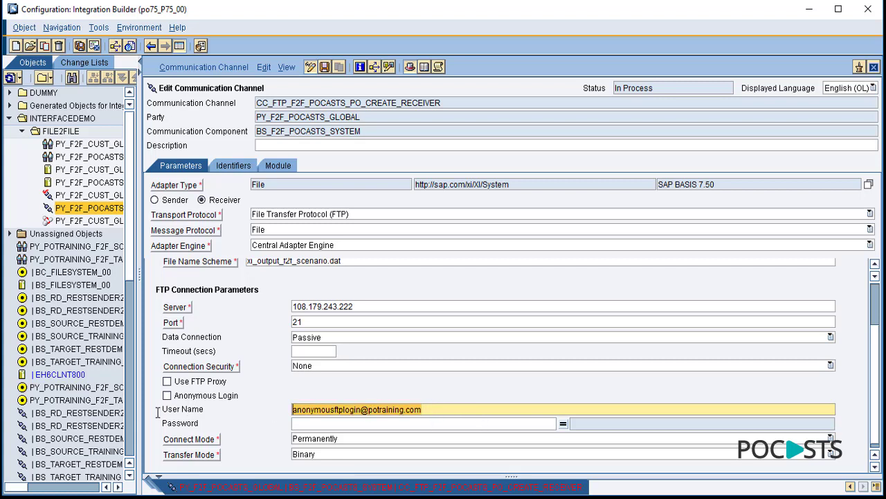
pyautogui.hotkey('ctrl', 'v')
pyautogui.hotkey('alt', 'Tab')
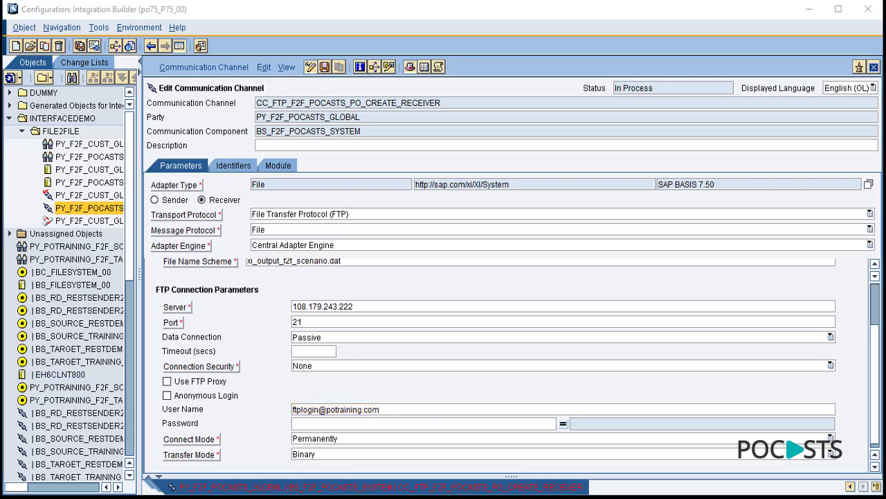
pyautogui.click(323, 423)
pyautogui.hotkey('ctrl', 'v')
pyautogui.click(638, 423)
pyautogui.hotkey('ctrl', 'v')
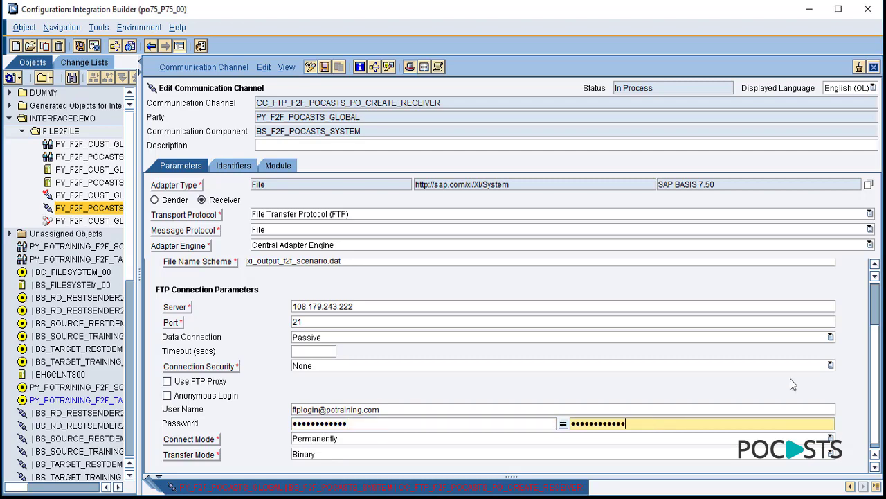
pyautogui.scroll(2, 876, 386)
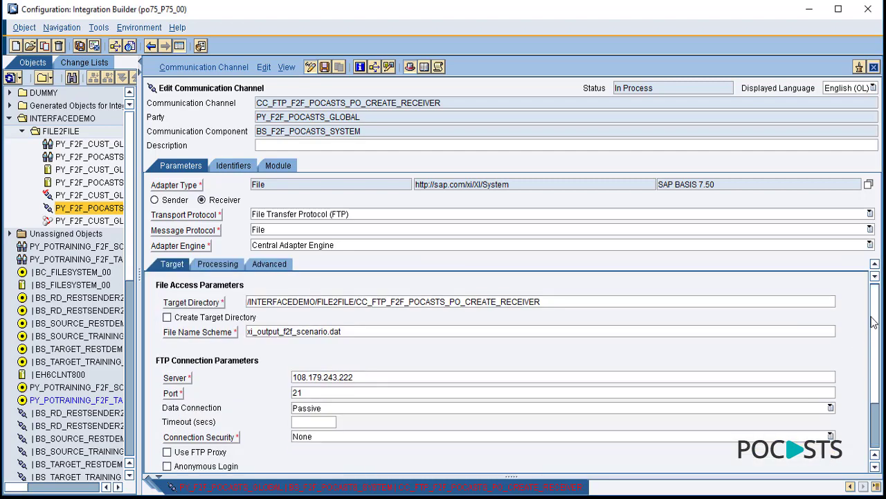
pyautogui.click(230, 266)
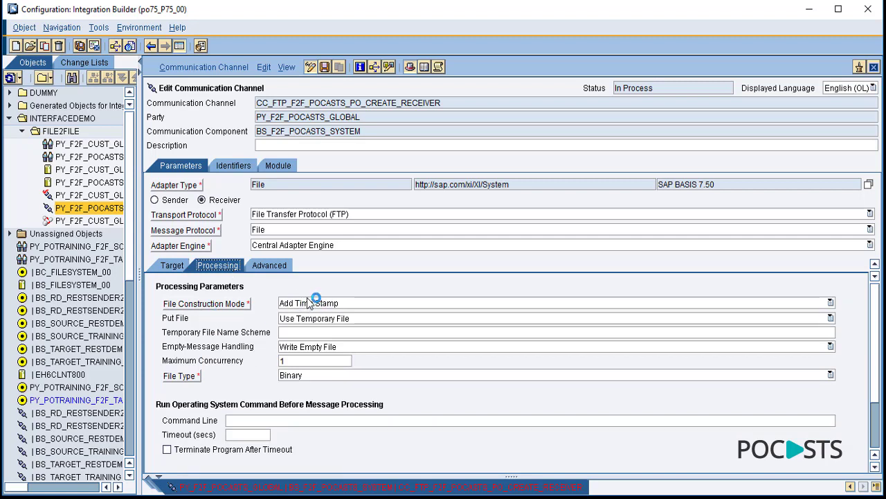
# - Keep Write Empty File and FTP transport, then close the receiver and sender channel editors
pyautogui.click(312, 348)
pyautogui.click(340, 359)
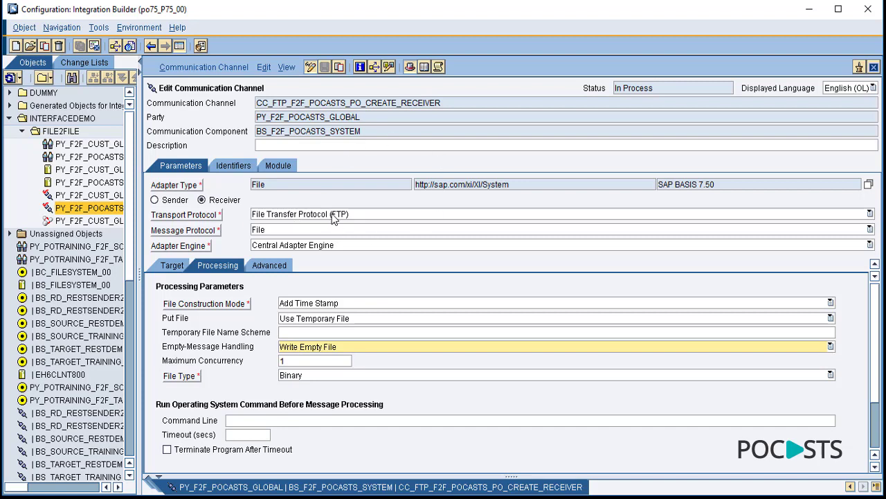
pyautogui.click(334, 214)
pyautogui.click(353, 201)
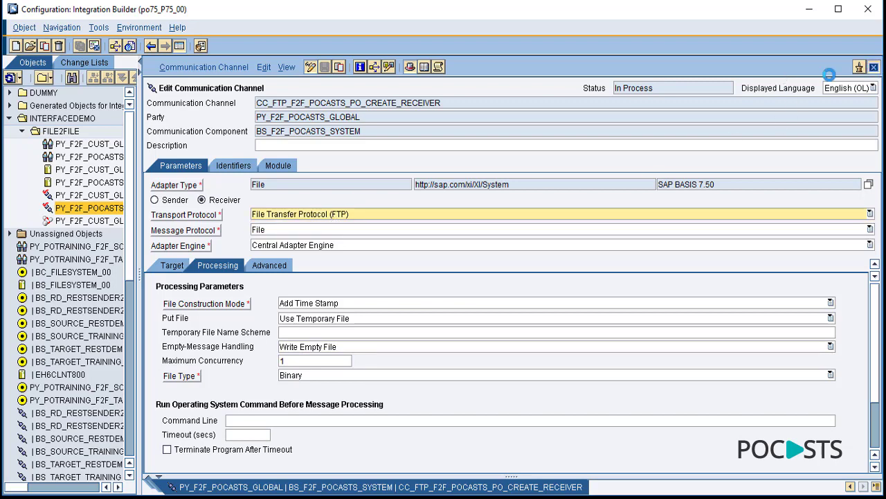
pyautogui.click(875, 66)
pyautogui.click(874, 67)
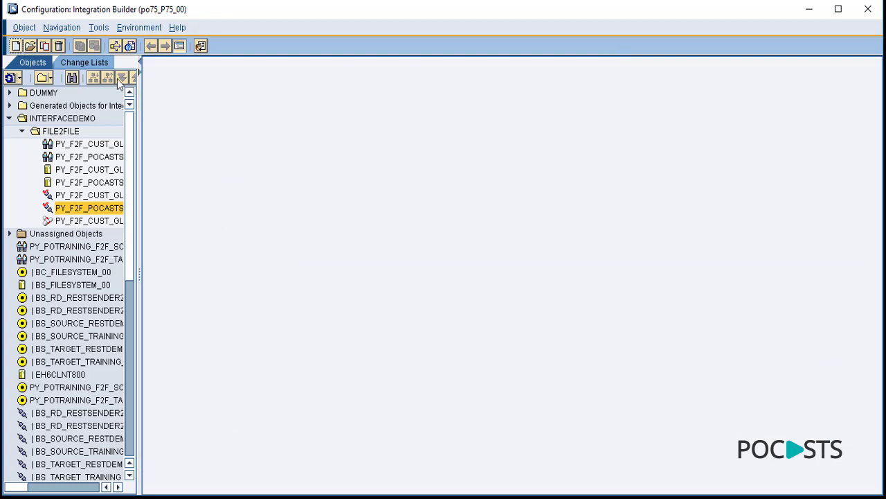
# - Activate the Standard change list that holds the FILE2FILE sender and receiver channels
pyautogui.click(87, 62)
pyautogui.click(140, 117)
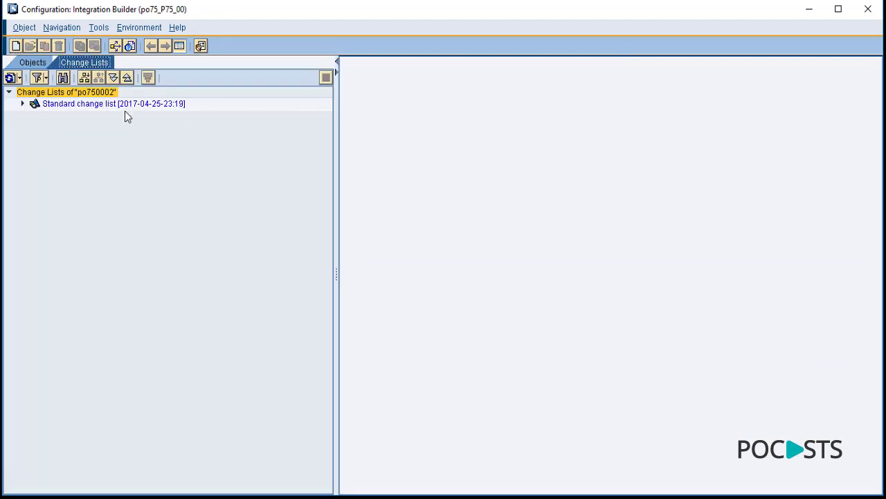
pyautogui.click(21, 104)
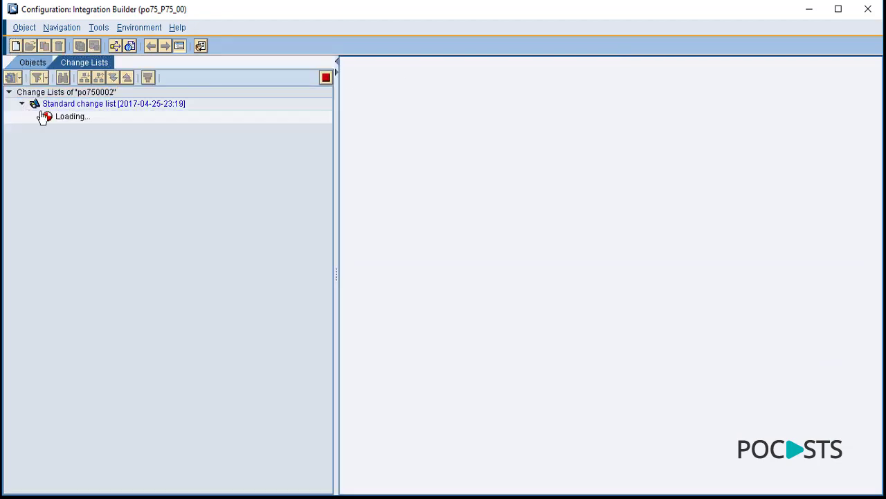
pyautogui.rightClick(145, 104)
pyautogui.press('Return')
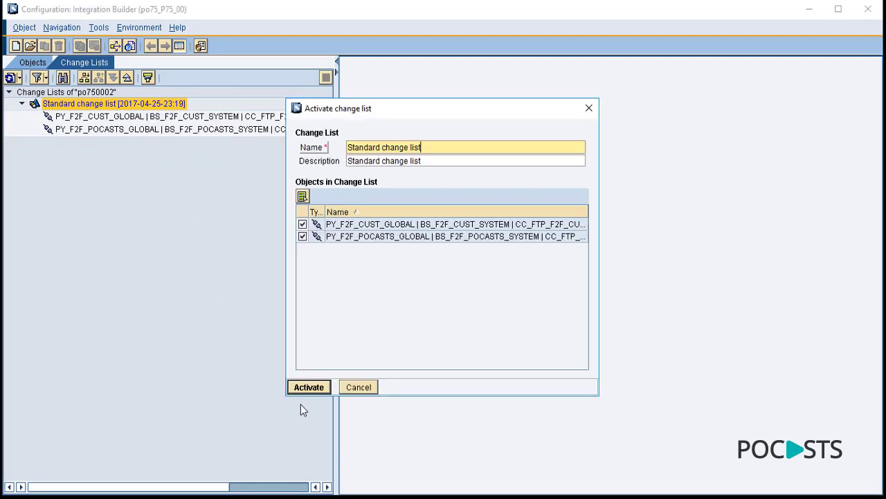
pyautogui.click(310, 387)
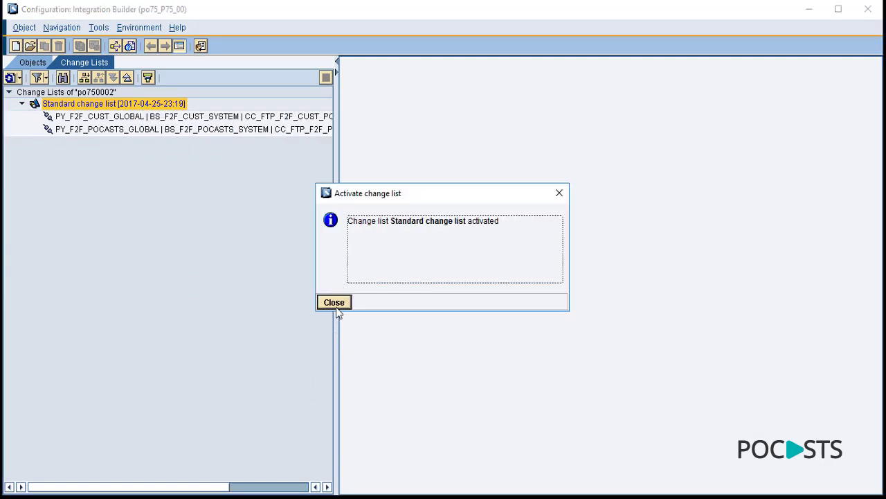
pyautogui.click(335, 305)
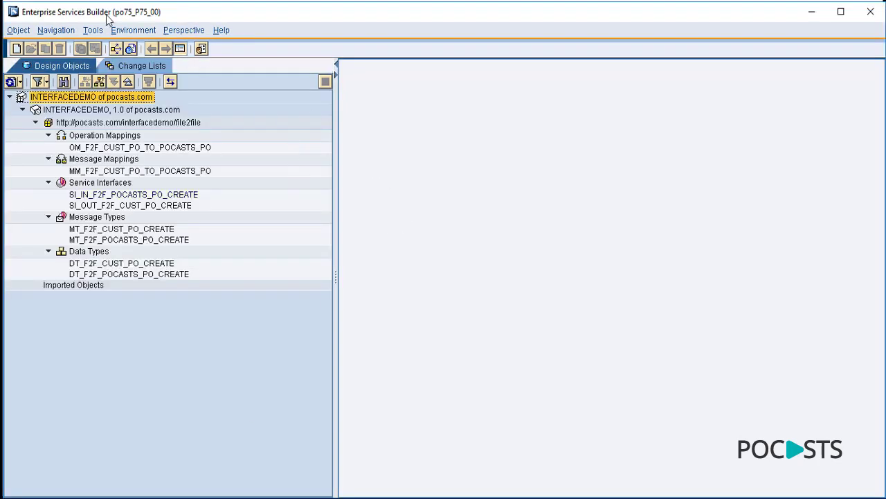
# - Open the MM_F2F_CUST_PO_TO_POCASTS_PO message mapping for testing with the source structure loaded
pyautogui.doubleClick(124, 173)
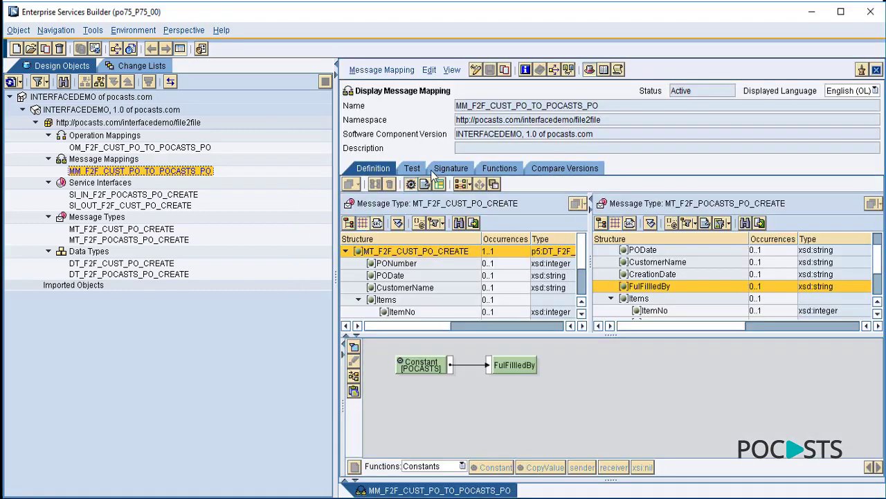
pyautogui.click(413, 169)
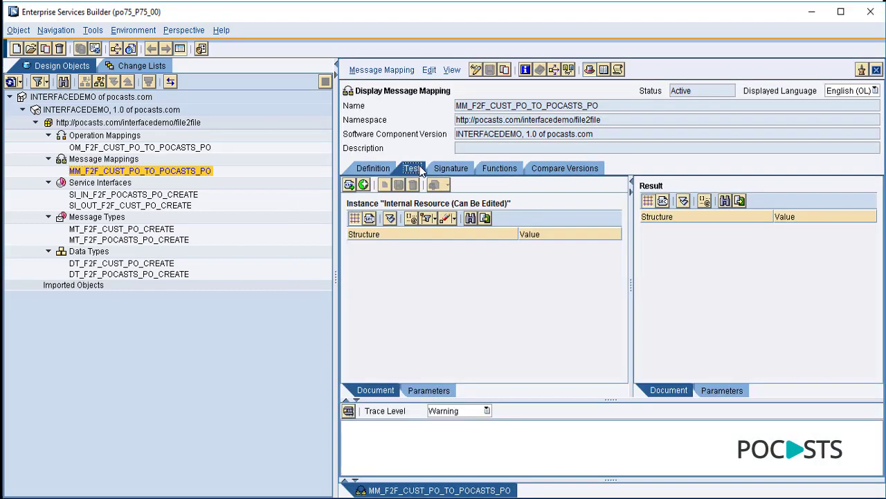
pyautogui.click(390, 219)
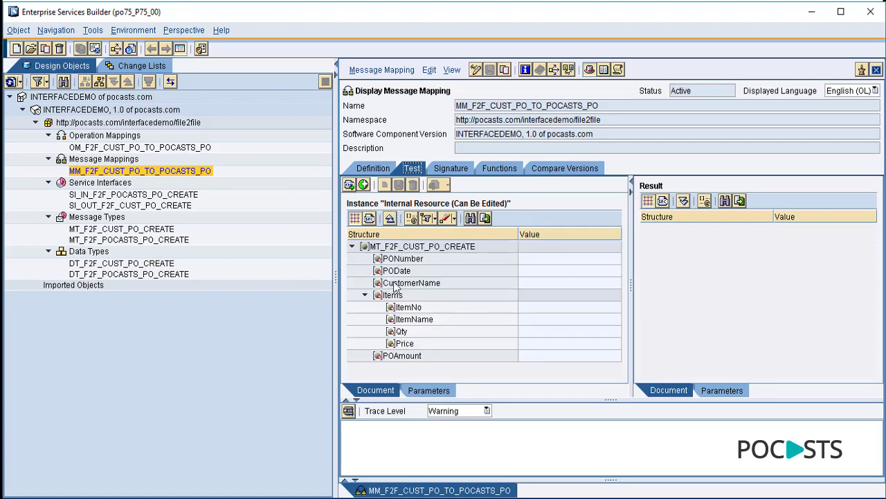
pyautogui.moveTo(336, 235); pyautogui.dragTo(221, 217)
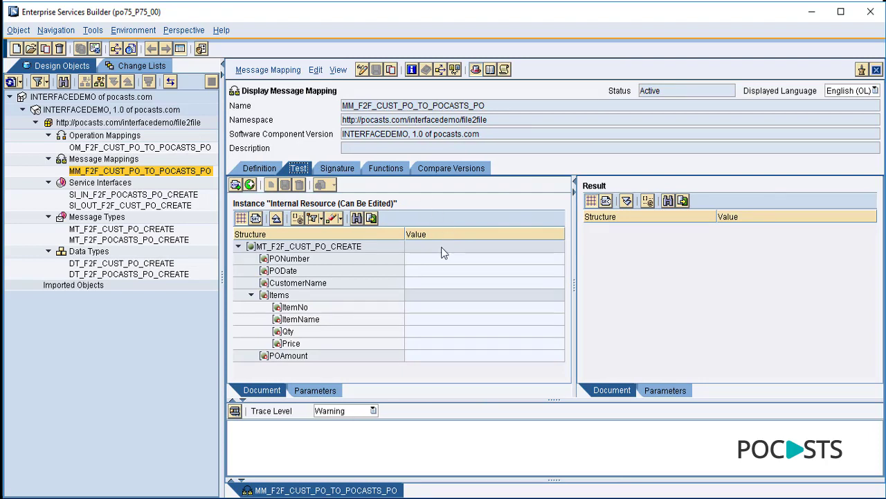
# - Enter PONumber 123456789, PODate 'May 2017' and CustomerName 'Customer' as test values
pyautogui.click(430, 259)
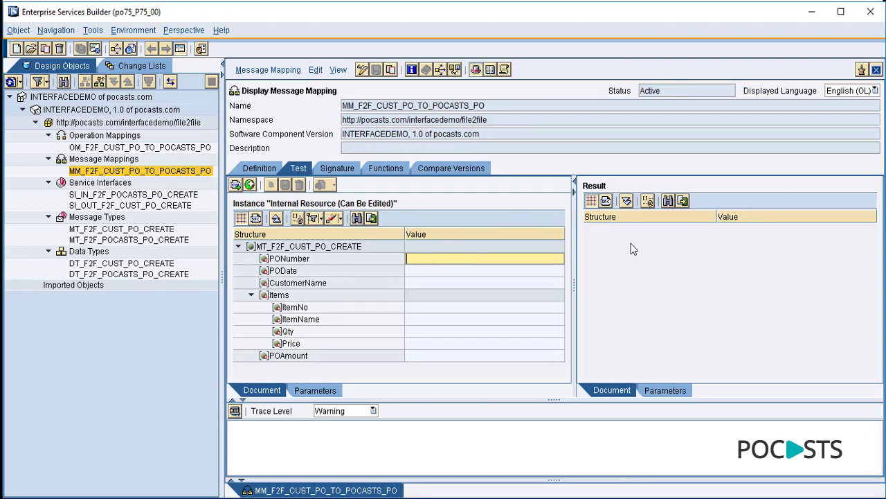
pyautogui.write('123456789')
pyautogui.click(464, 271)
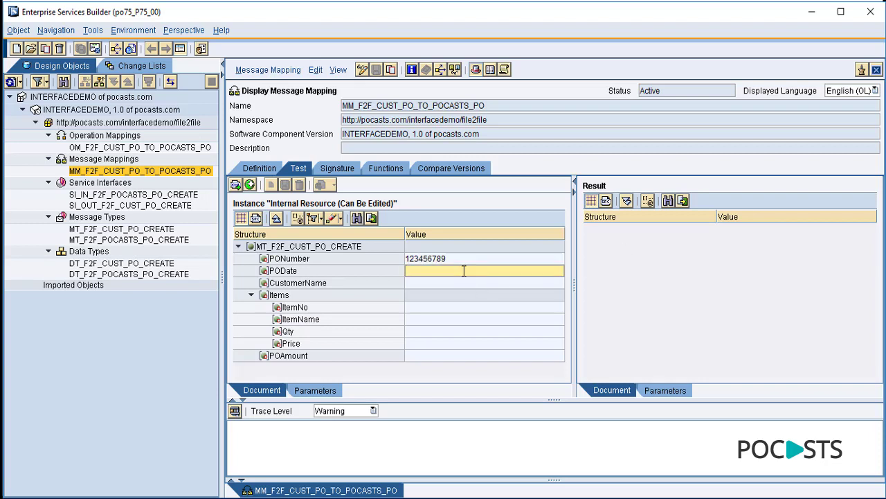
pyautogui.write('May')
pyautogui.press('BackSpace')
pyautogui.press('BackSpace')
pyautogui.press('BackSpace')
pyautogui.press('BackSpace')
pyautogui.write('May 2017')
pyautogui.click(440, 284)
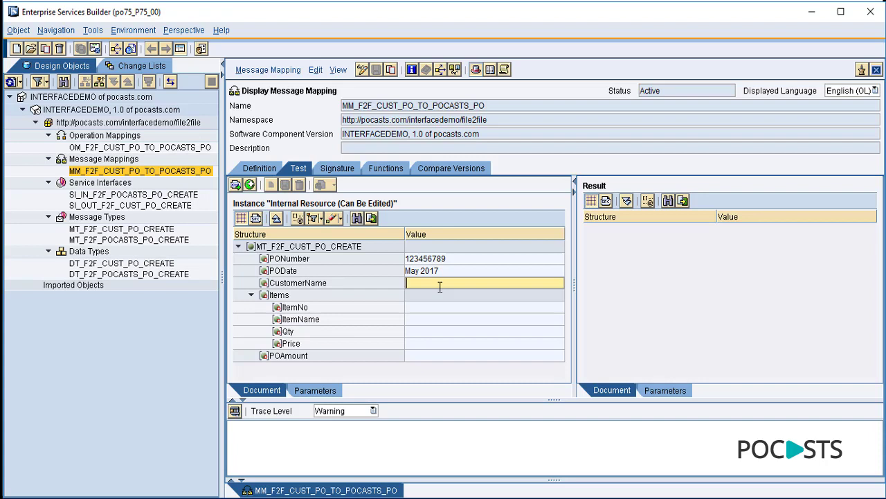
pyautogui.write('Customer')
# - Fill in the item values: ItemNo 1, Qty 5, Price 1000 and POAmount 5000
pyautogui.click(427, 307)
pyautogui.write('1')
pyautogui.click(428, 316)
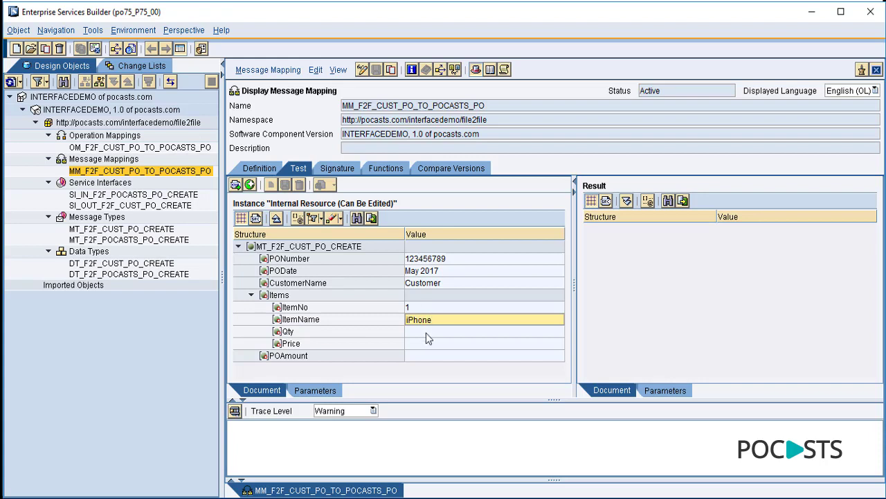
pyautogui.click(427, 331)
pyautogui.click(428, 343)
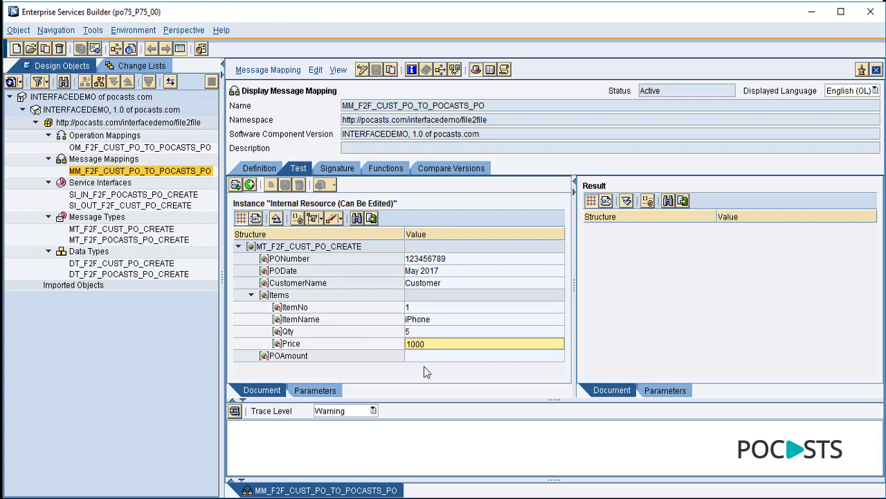
pyautogui.click(426, 357)
pyautogui.write('5')
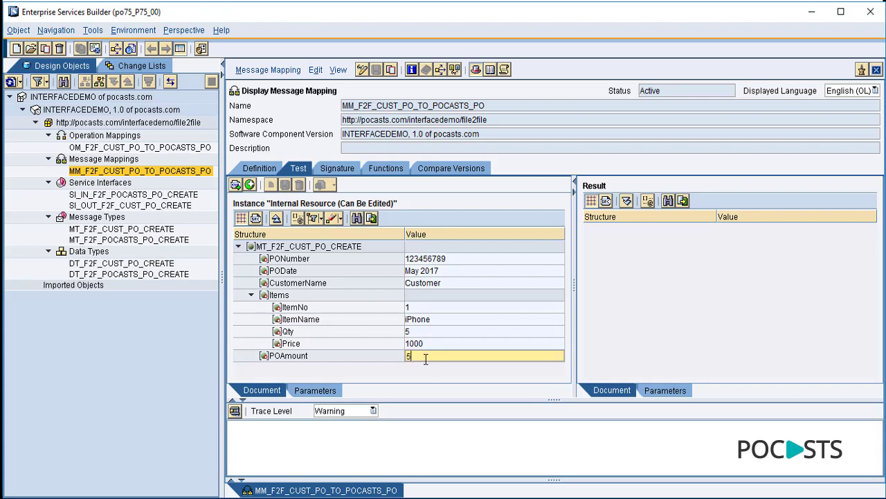
pyautogui.write('000')
# - Show the test instance as XML source and select all of the XML
pyautogui.click(256, 218)
pyautogui.click(418, 319)
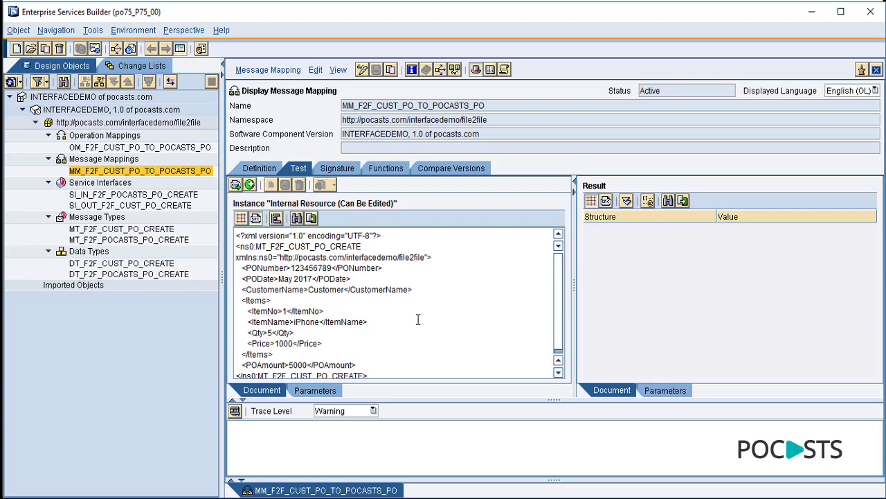
pyautogui.hotkey('ctrl', 'a')
pyautogui.hotkey('ctrl', 'c')
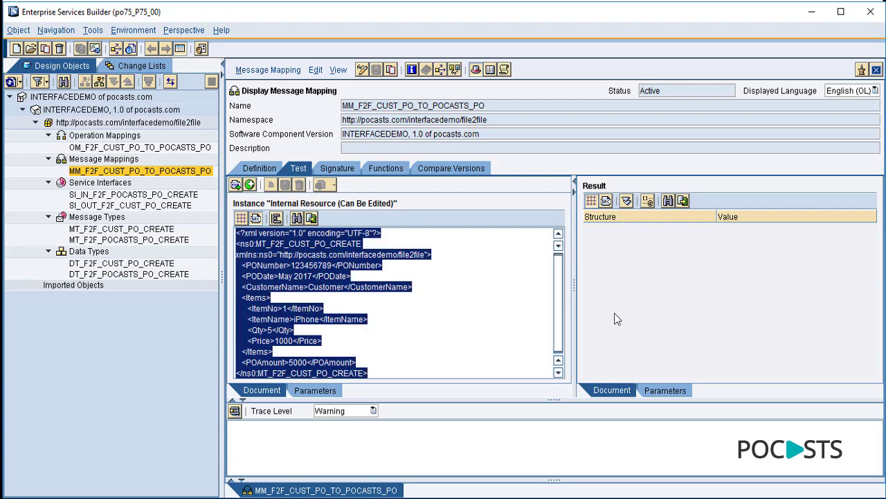
pyautogui.hotkey('alt', 'Tab')
# - Open the CC_FTP_F2F_CUST_PO_CREATE_SENDER folder inside FILE2FILE
pyautogui.doubleClick(183, 113)
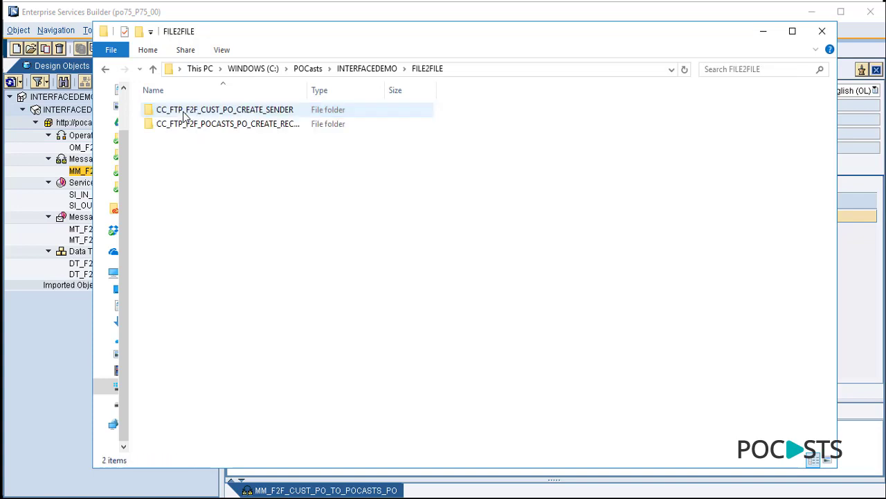
pyautogui.moveTo(306, 90); pyautogui.dragTo(424, 90)
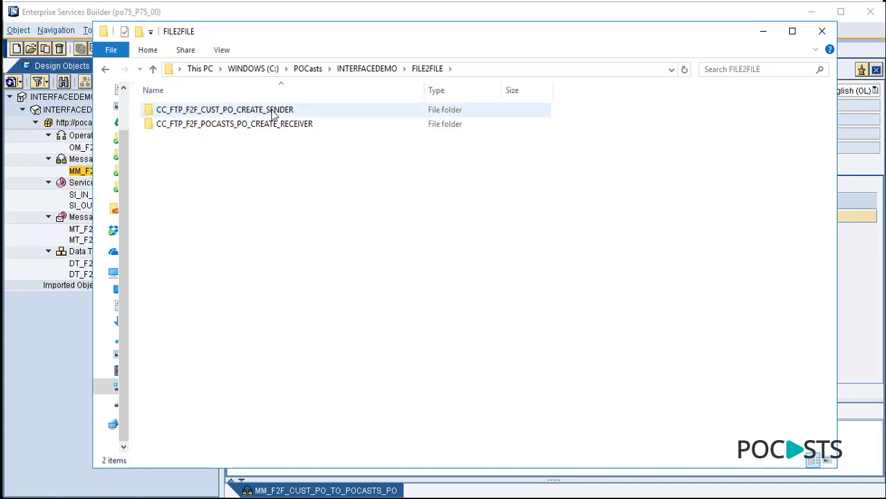
pyautogui.click(217, 115)
pyautogui.doubleClick(297, 115)
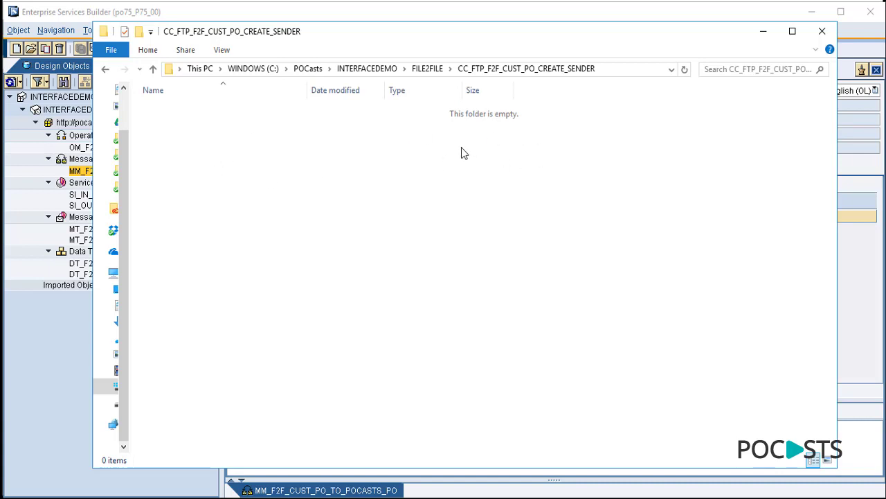
# - Create a new text document named sourcedata.txt in the sender folder
pyautogui.rightClick(223, 152)
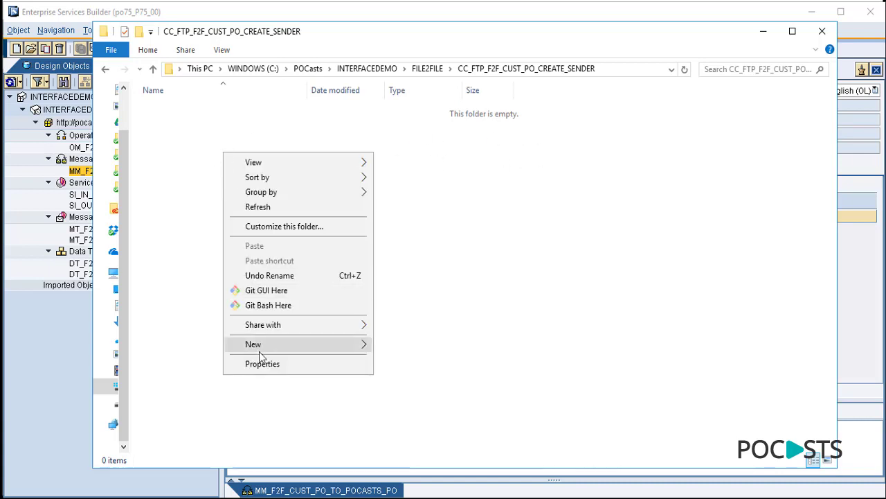
pyautogui.moveTo(275, 352)
pyautogui.click(422, 498)
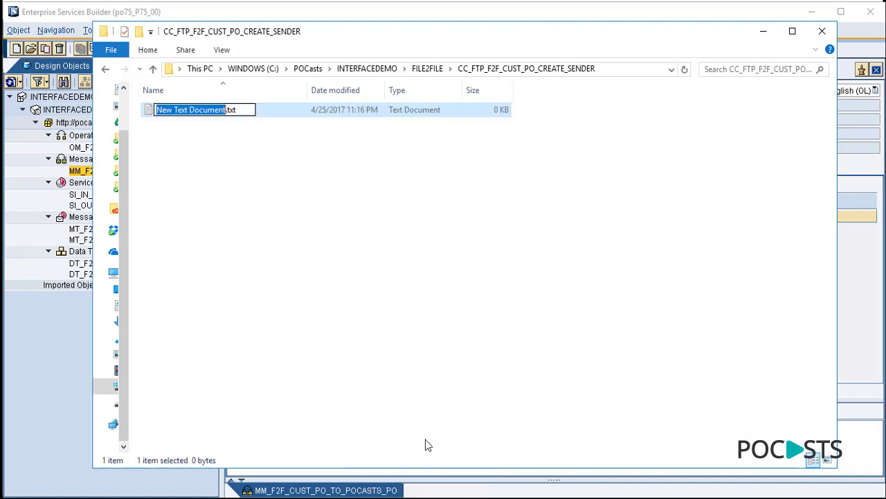
pyautogui.press('BackSpace')
pyautogui.write('sourcedata')
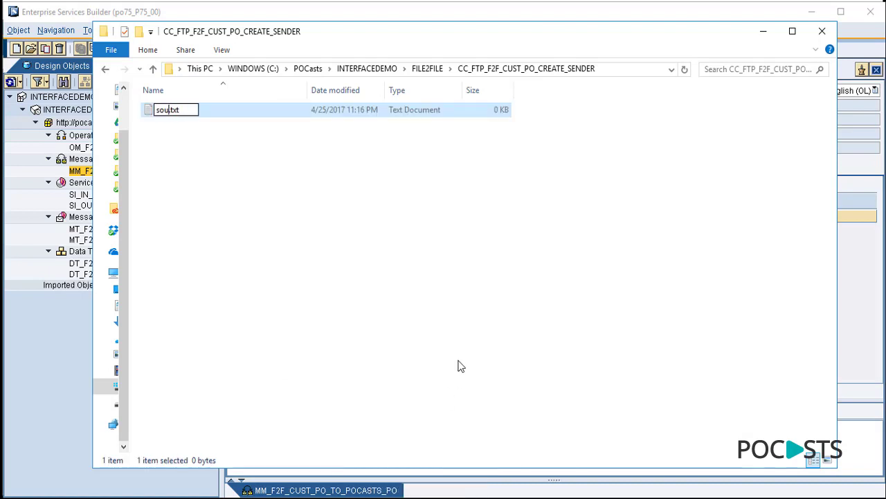
pyautogui.press('Return')
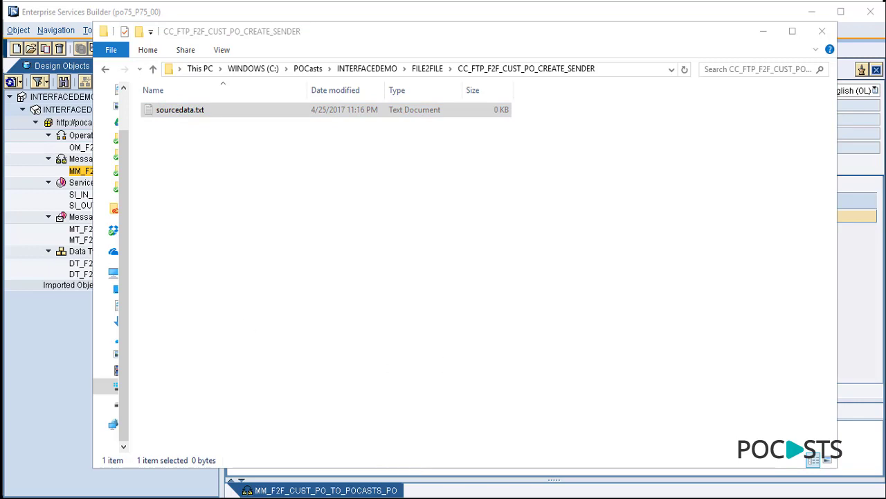
# - Paste the test XML into sourcedata.txt, save it, check its size, and minimize Explorer
pyautogui.moveTo(510, 158); pyautogui.dragTo(393, 121)
pyautogui.hotkey('ctrl', 'v')
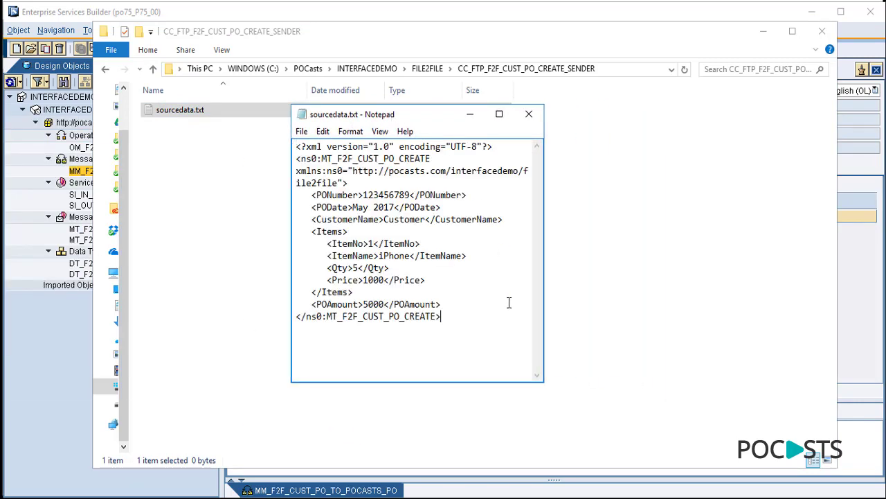
pyautogui.moveTo(544, 207); pyautogui.dragTo(742, 174)
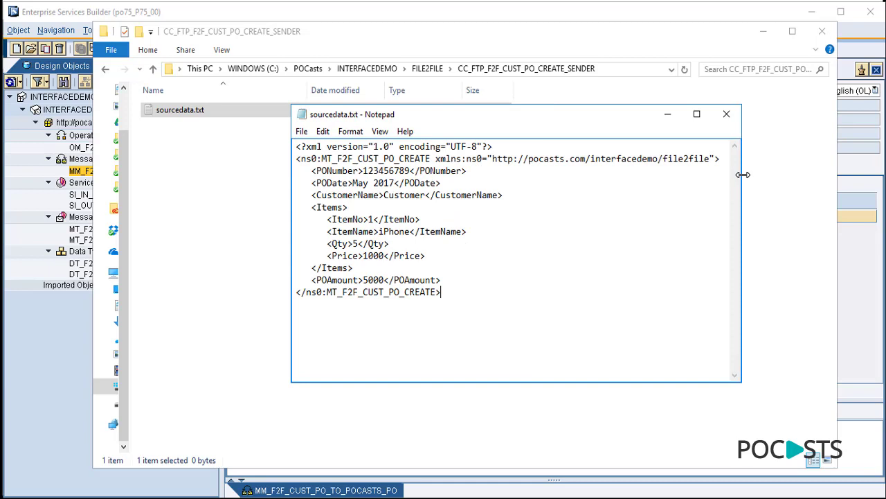
pyautogui.click(726, 114)
pyautogui.click(299, 288)
pyautogui.click(237, 222)
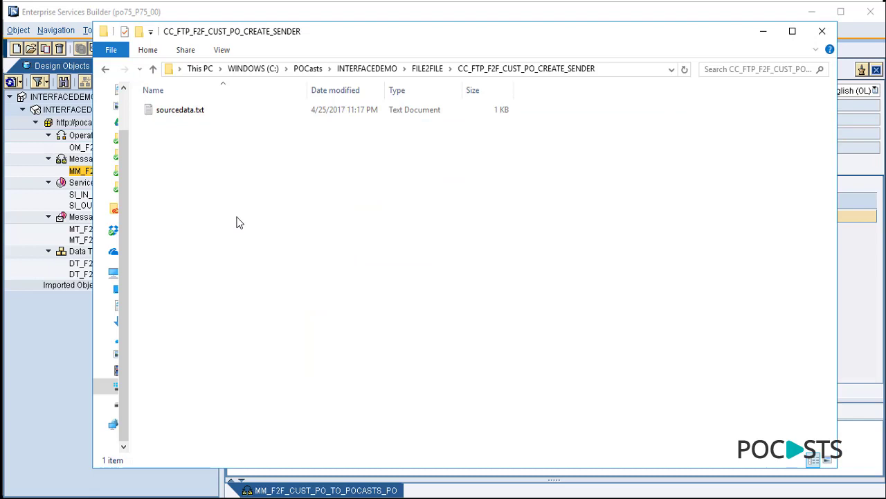
pyautogui.click(185, 110)
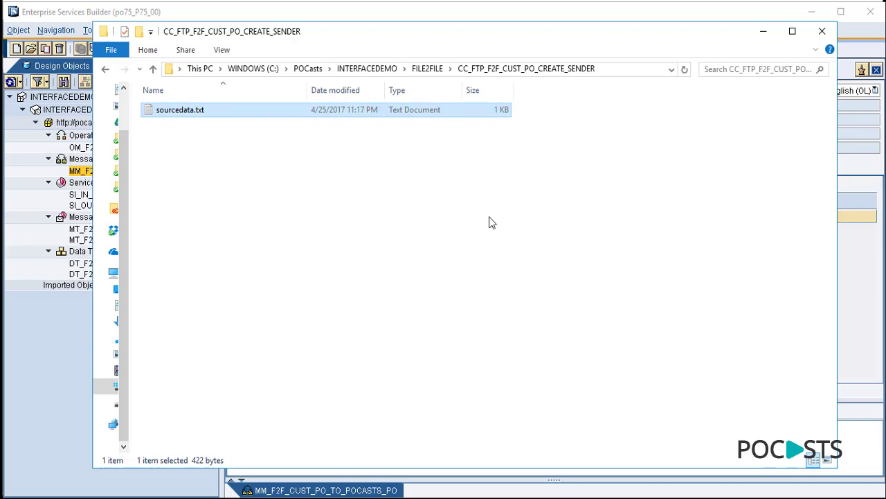
pyautogui.click(768, 36)
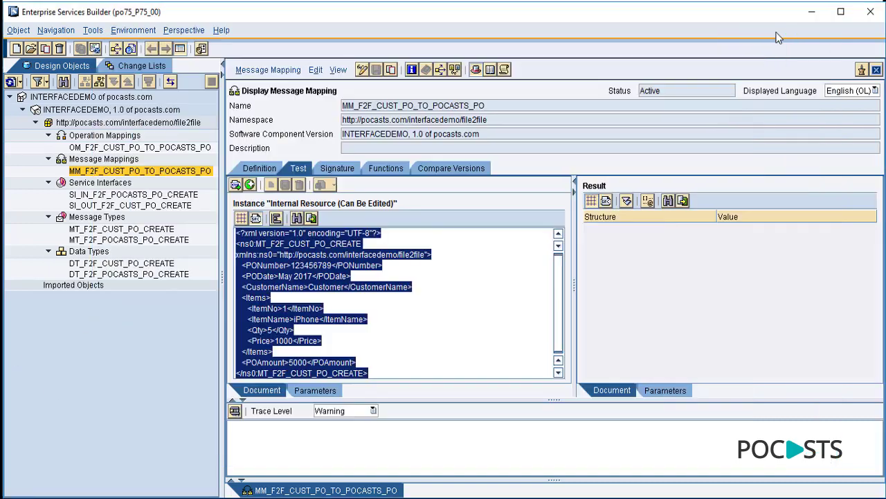
# - Display the CC_FTP_F2F_CUST_PO_CREATE_SENDER channel and copy its name
pyautogui.click(805, 17)
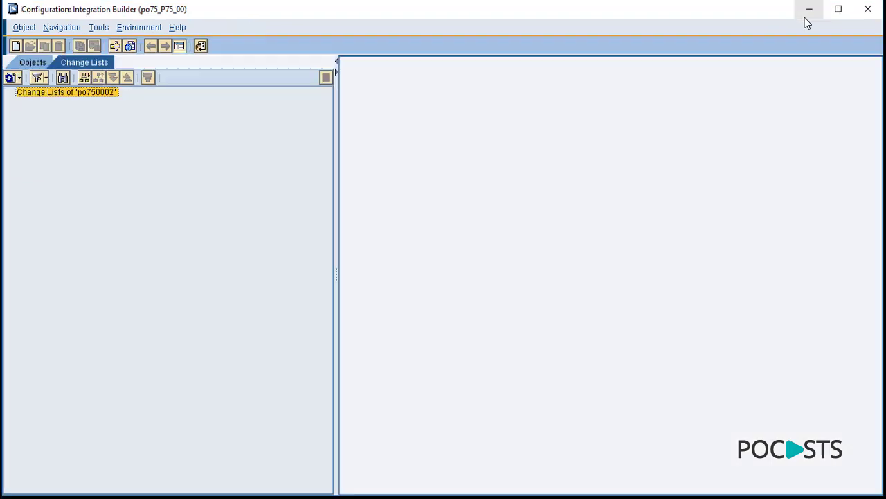
pyautogui.click(38, 65)
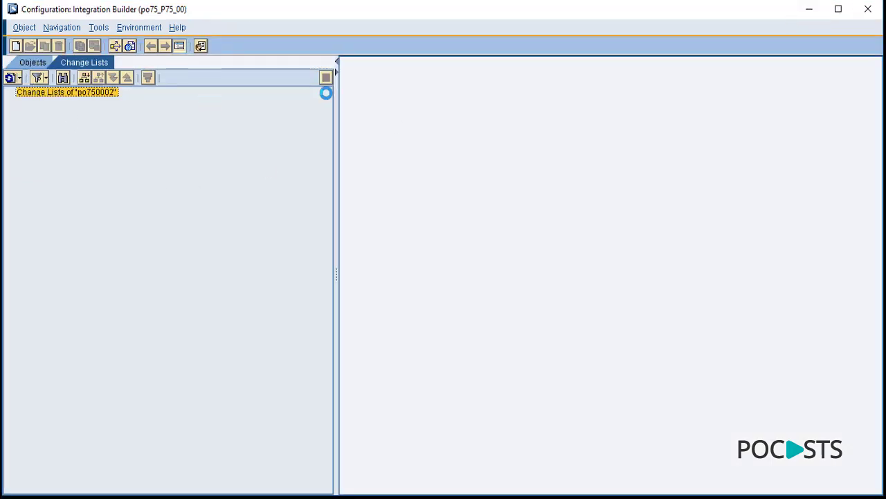
pyautogui.moveTo(340, 119); pyautogui.dragTo(437, 111)
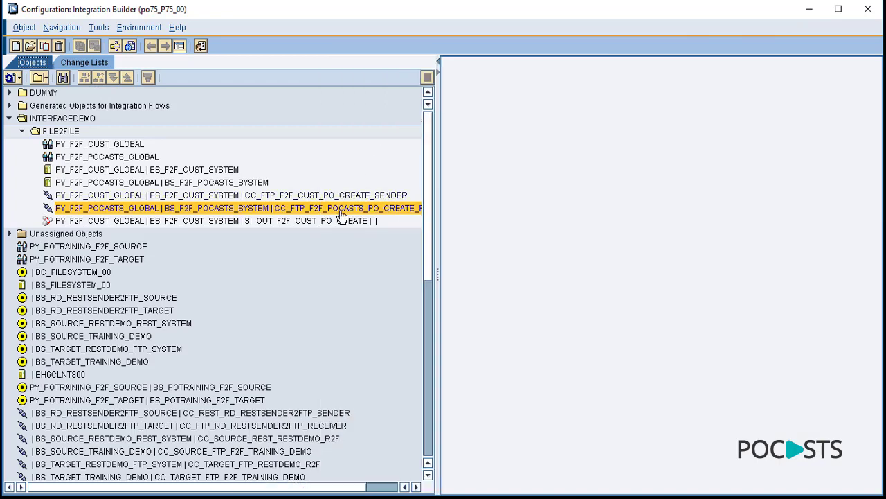
pyautogui.click(341, 195)
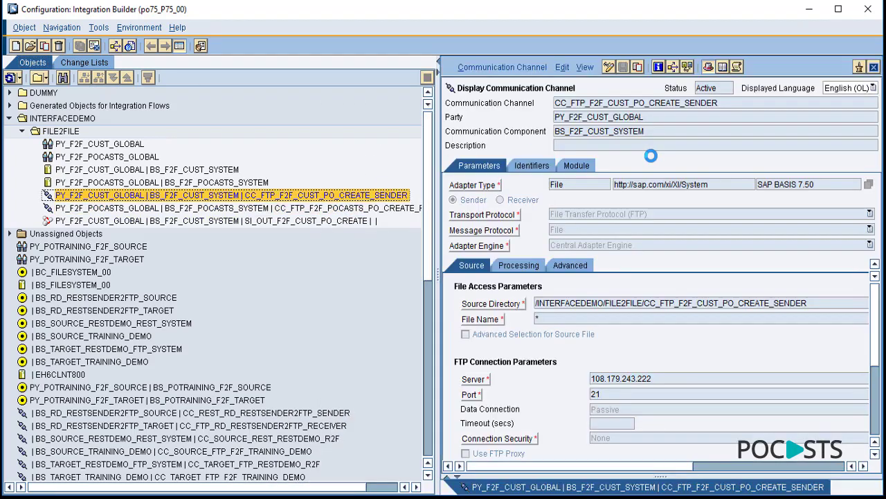
pyautogui.moveTo(729, 101); pyautogui.dragTo(547, 104)
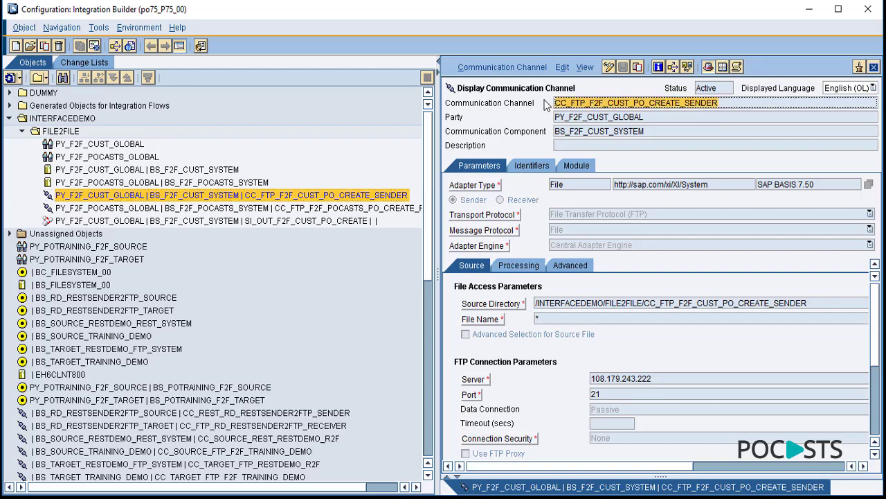
pyautogui.hotkey('alt', 'Tab')
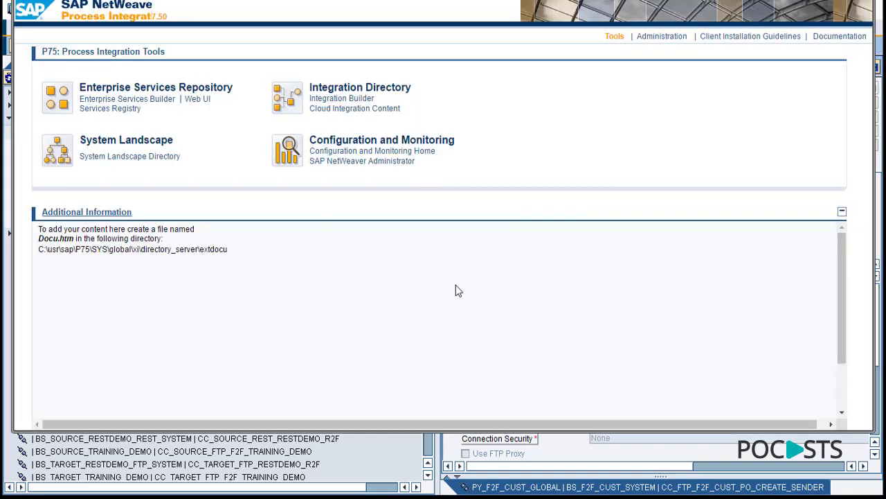
# - Search the Adapter Engine's Communication Channel Monitor for CC_FTP_F2F_CUST_PO_CREATE_SENDER and review its processing details
pyautogui.click(403, 151)
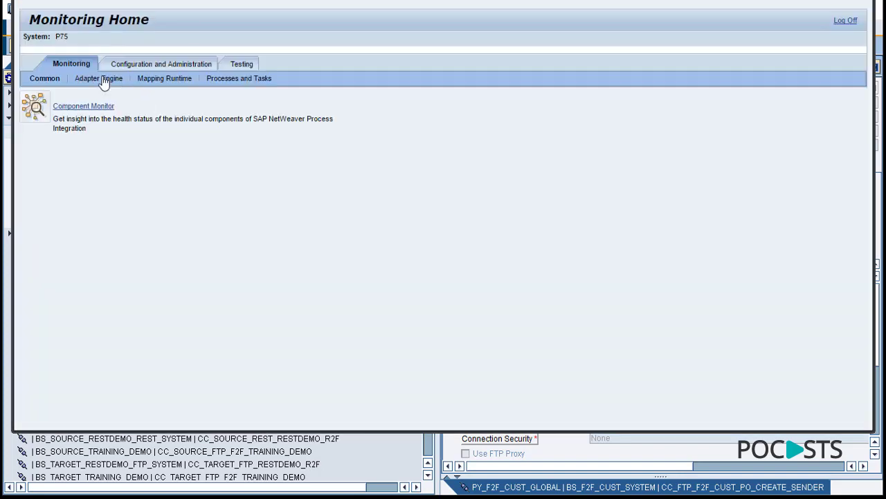
pyautogui.click(101, 79)
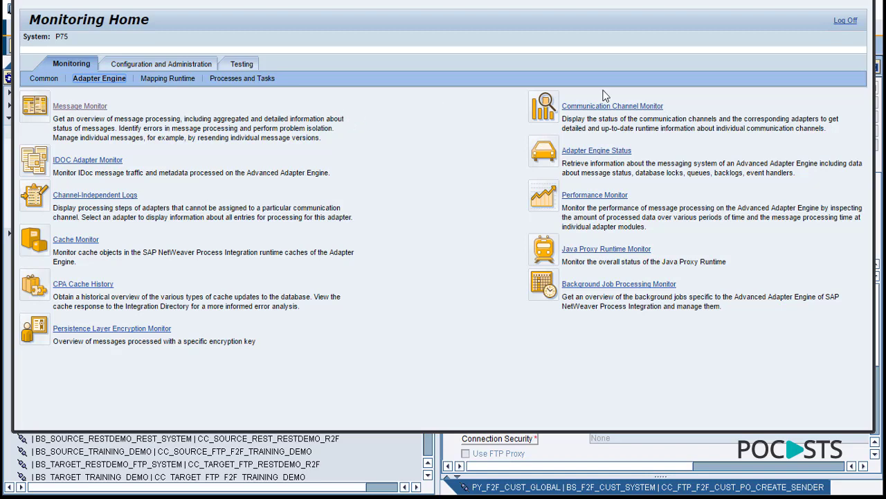
pyautogui.click(634, 110)
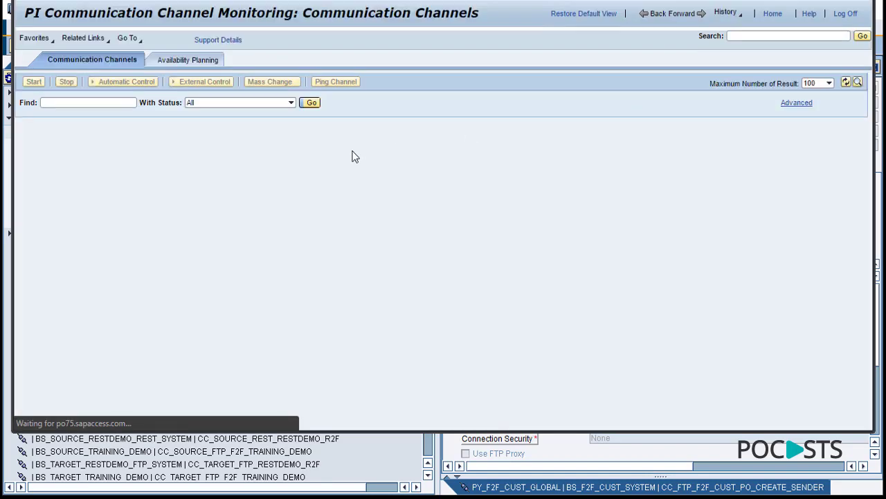
pyautogui.click(84, 102)
pyautogui.hotkey('ctrl', 'v')
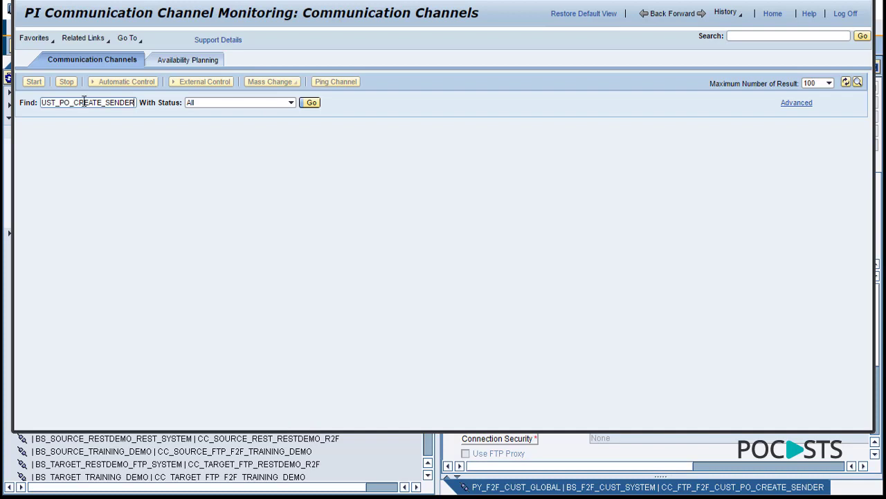
pyautogui.click(313, 106)
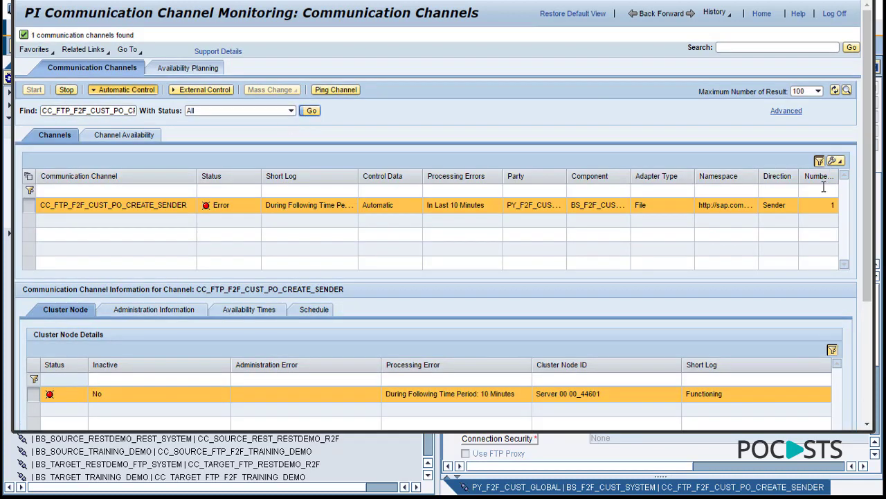
pyautogui.moveTo(874, 155); pyautogui.dragTo(873, 283)
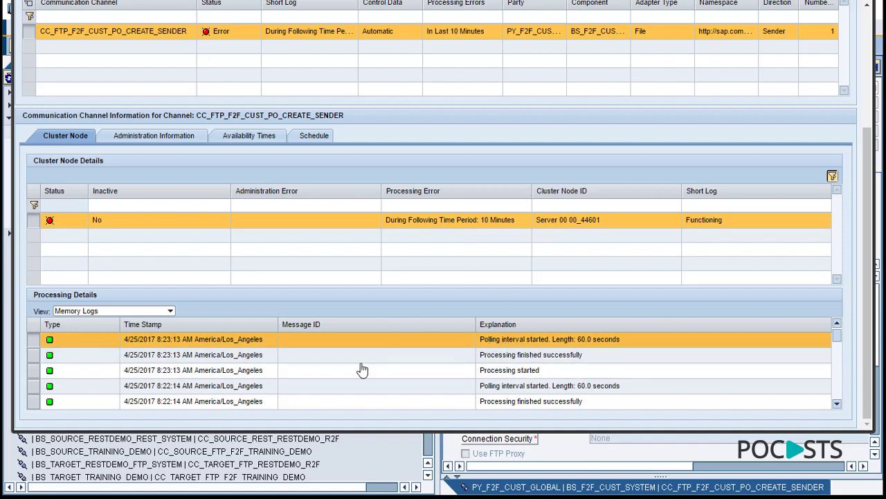
pyautogui.hotkey('alt', 'Tab')
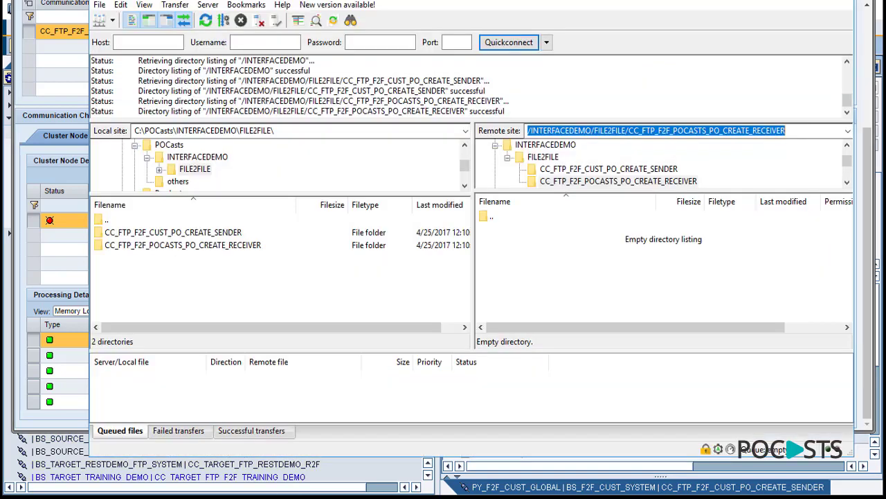
# - Open the local and remote sender folders and compare the remote path with the channel's source directory
pyautogui.doubleClick(168, 234)
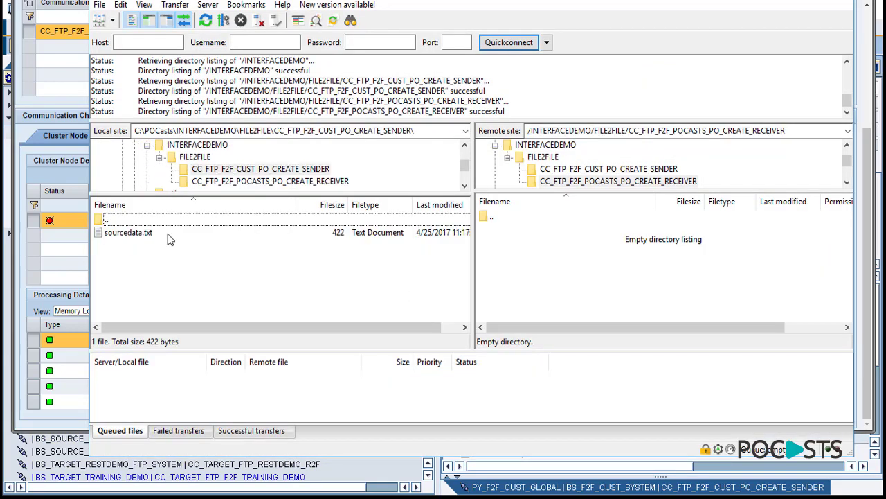
pyautogui.click(127, 233)
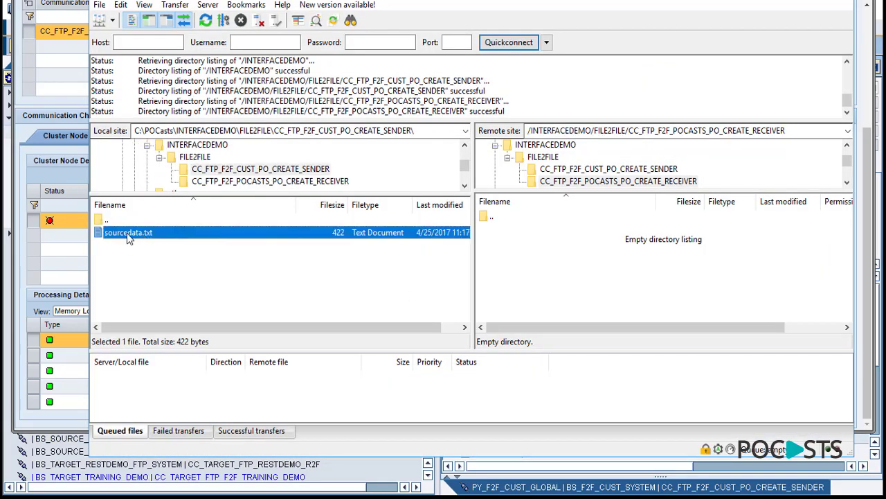
pyautogui.click(606, 169)
pyautogui.click(231, 281)
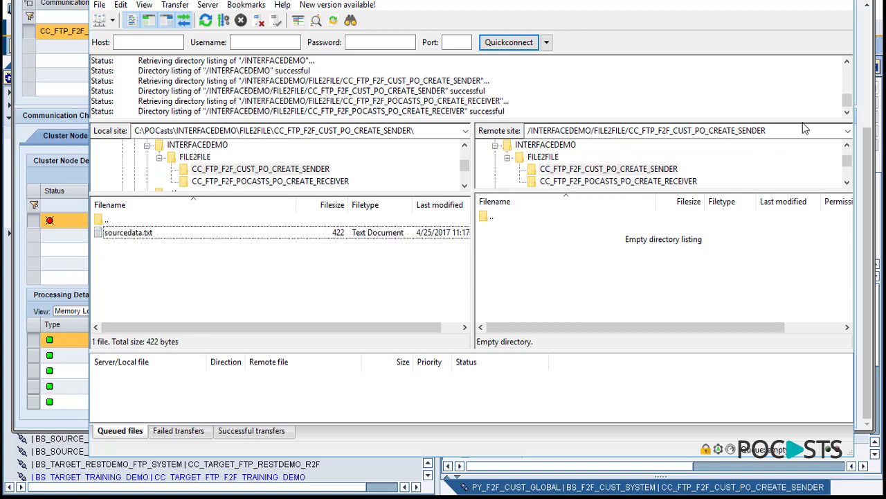
pyautogui.click(779, 128)
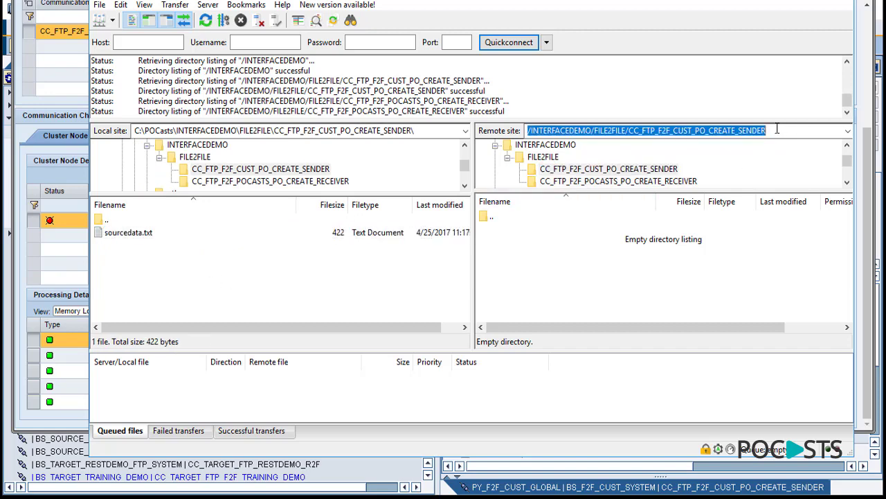
pyautogui.click(779, 129)
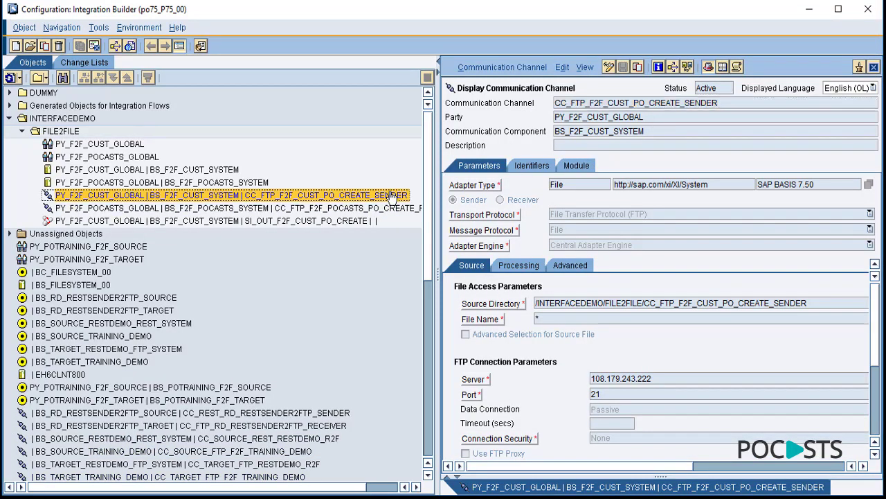
pyautogui.moveTo(821, 302); pyautogui.dragTo(530, 304)
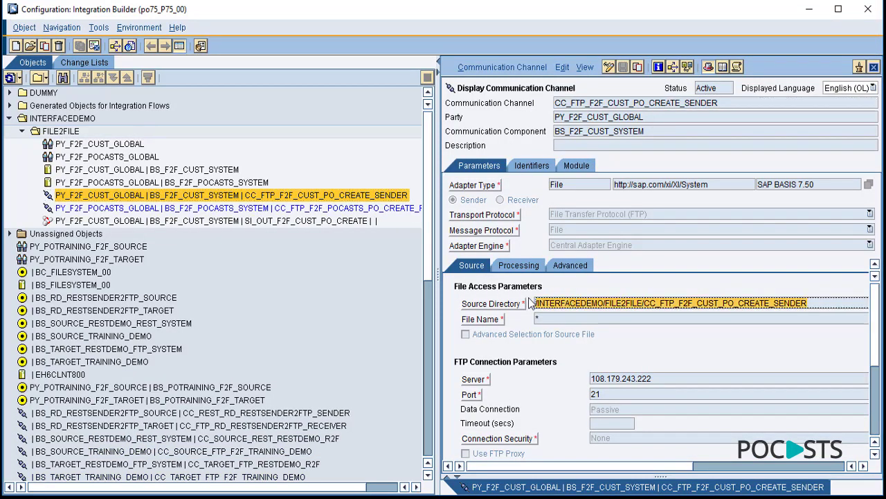
pyautogui.click(543, 320)
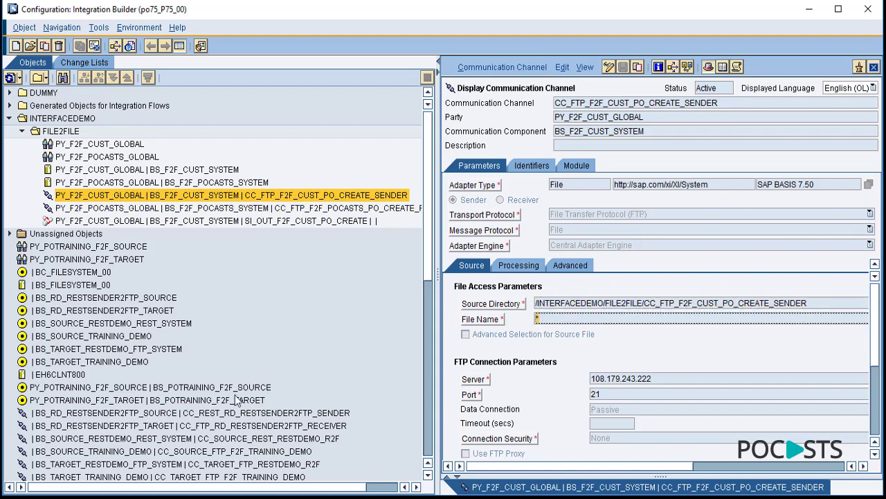
pyautogui.hotkey('alt', 'Tab')
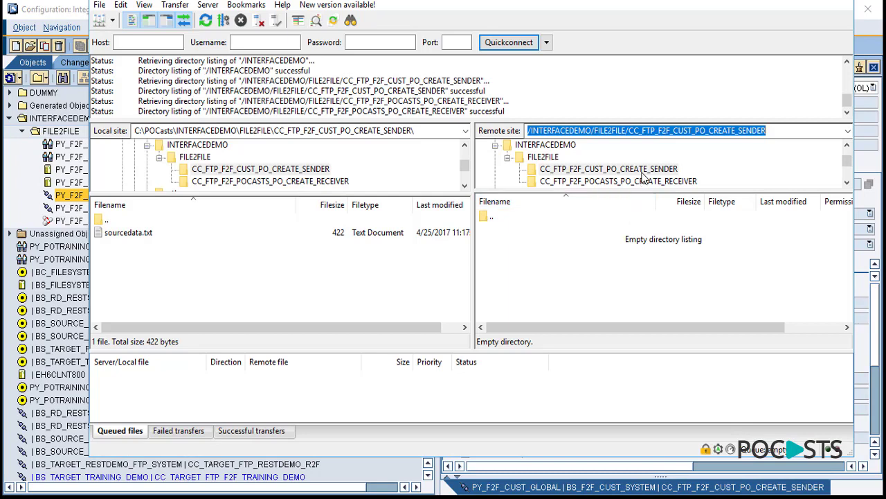
# - Upload sourcedata.txt into the remote CC_FTP_F2F_CUST_PO_CREATE_SENDER folder
pyautogui.click(642, 170)
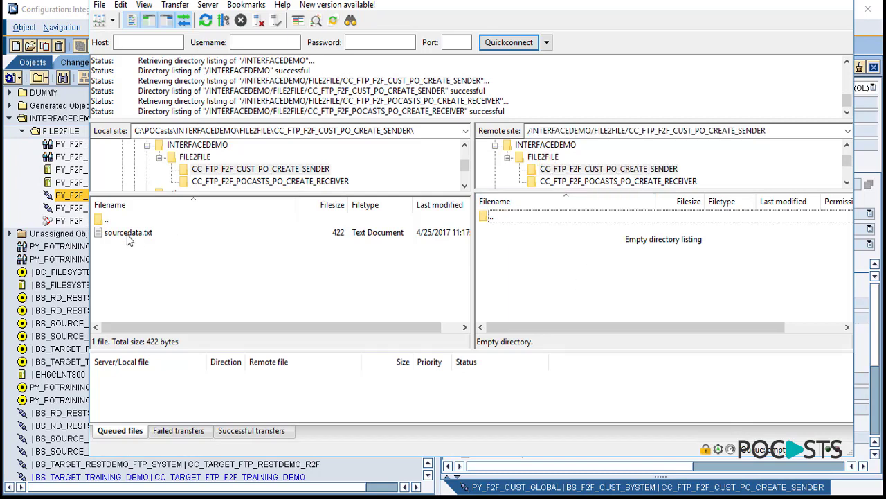
pyautogui.moveTo(149, 233); pyautogui.dragTo(534, 272)
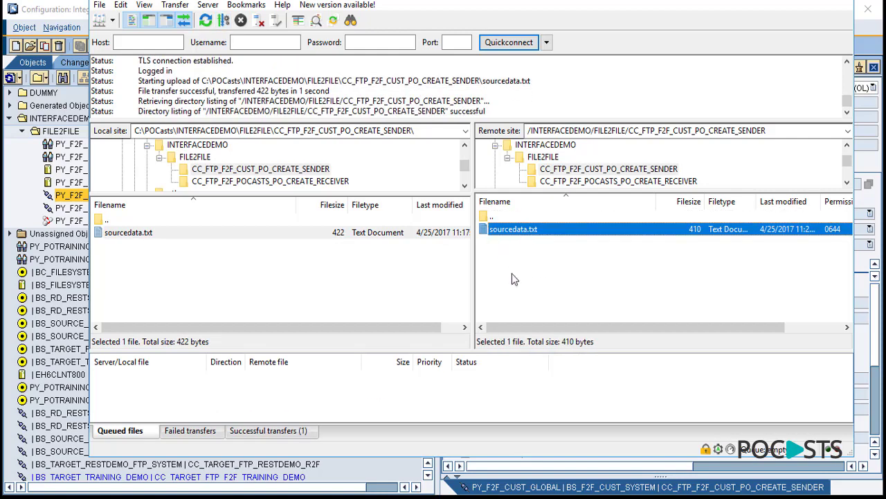
pyautogui.click(527, 302)
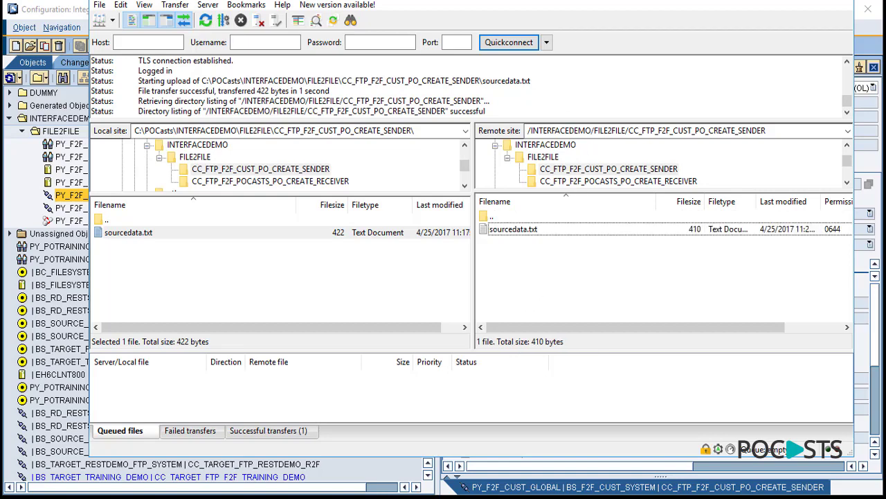
pyautogui.hotkey('alt', 'Tab')
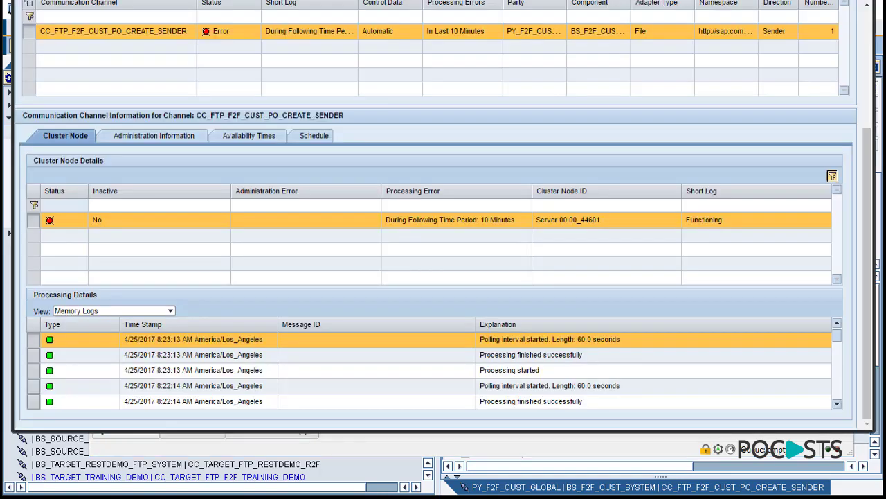
pyautogui.scroll(2, 575, 301)
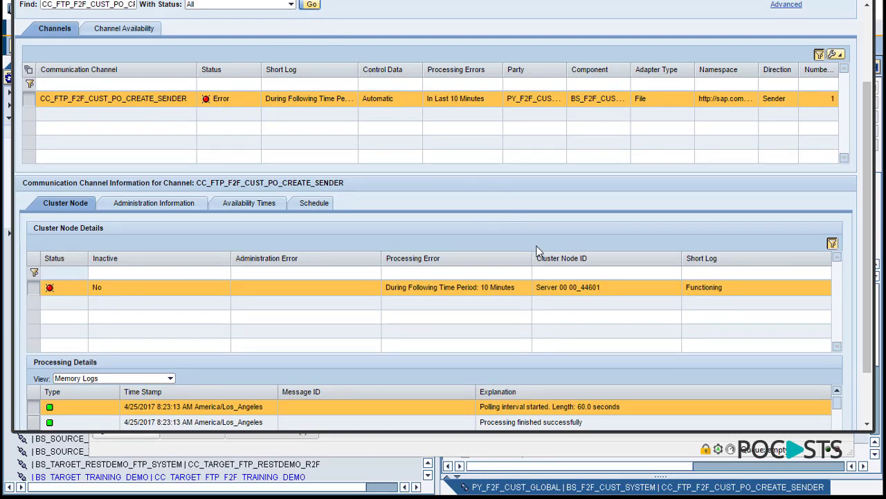
pyautogui.scroll(-2, 872, 205)
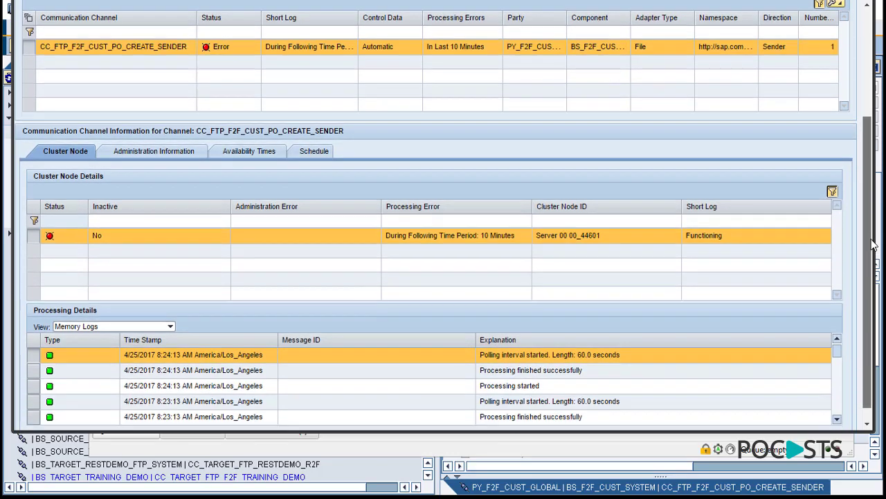
pyautogui.scroll(2, 307, 202)
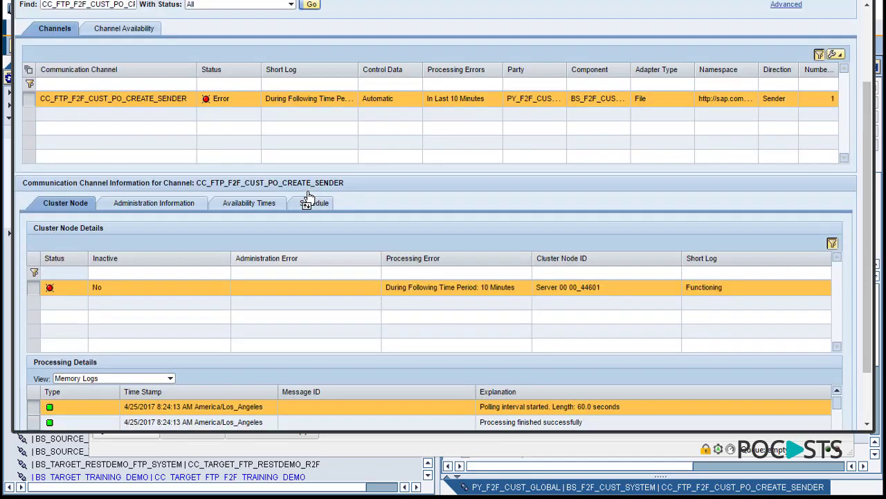
pyautogui.click(312, 7)
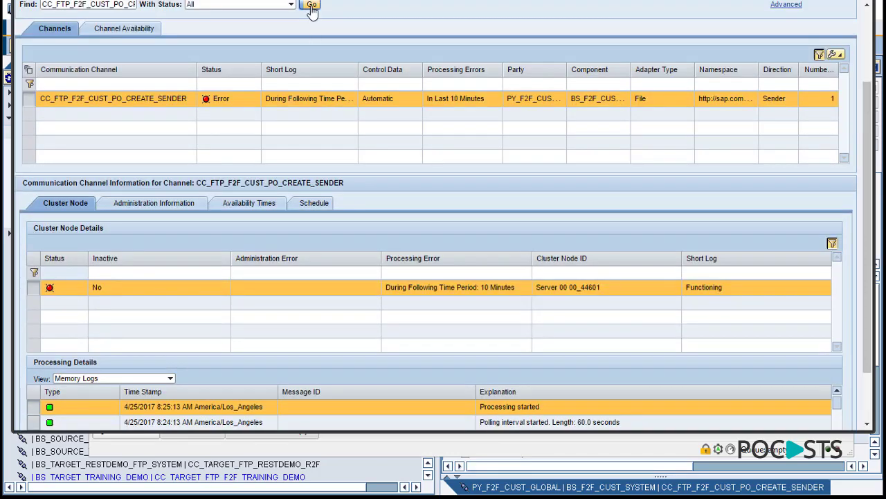
pyautogui.click(312, 7)
pyautogui.scroll(-2, 500, 254)
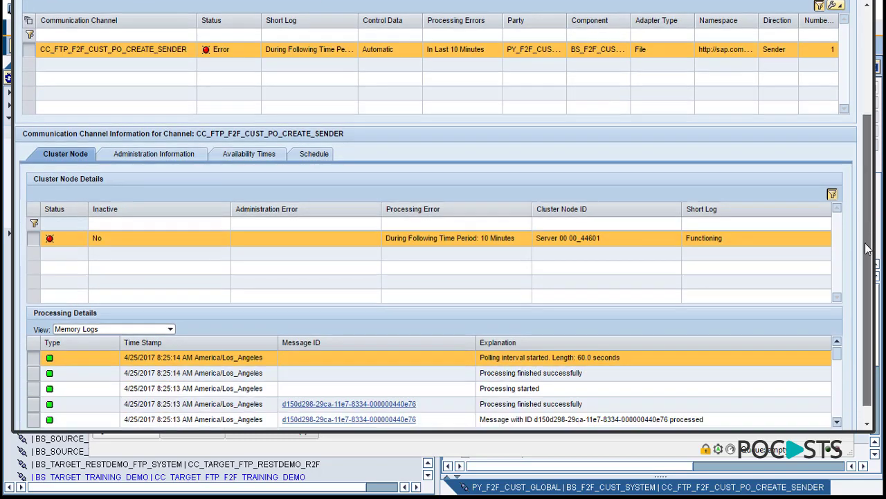
pyautogui.click(340, 386)
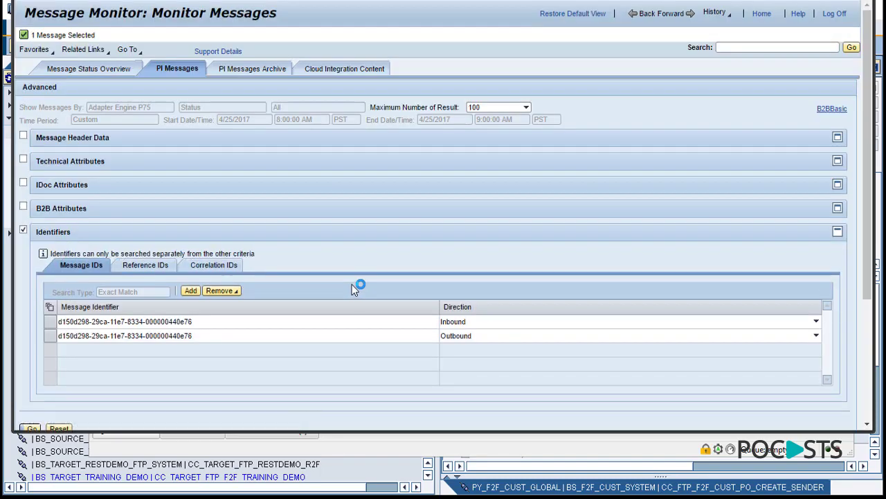
pyautogui.scroll(-3, 66, 338)
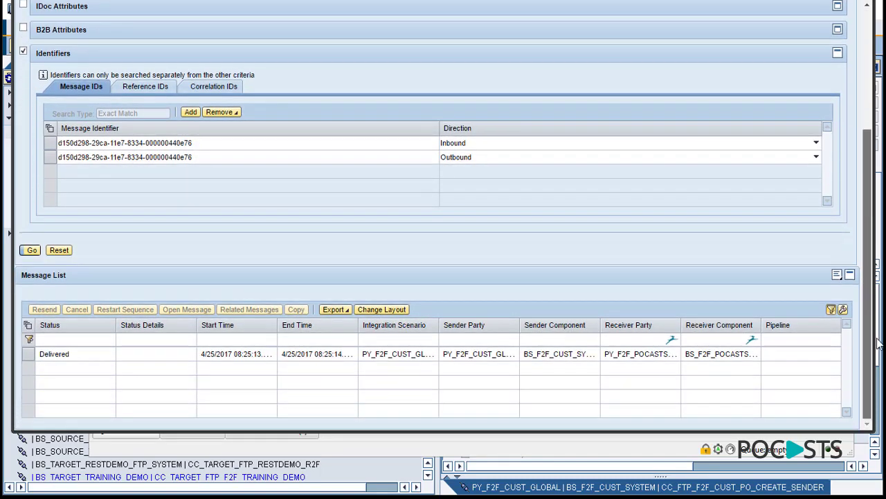
pyautogui.click(30, 357)
pyautogui.scroll(-5, 865, 239)
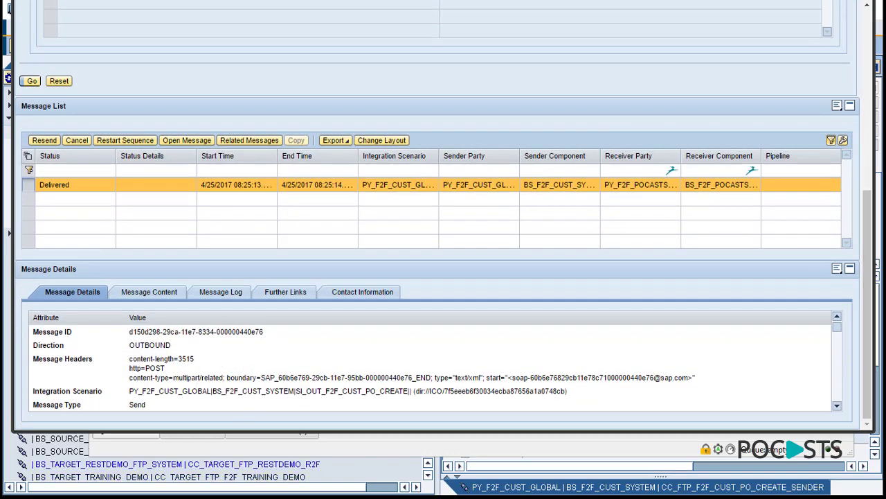
pyautogui.hotkey('alt', 'Tab')
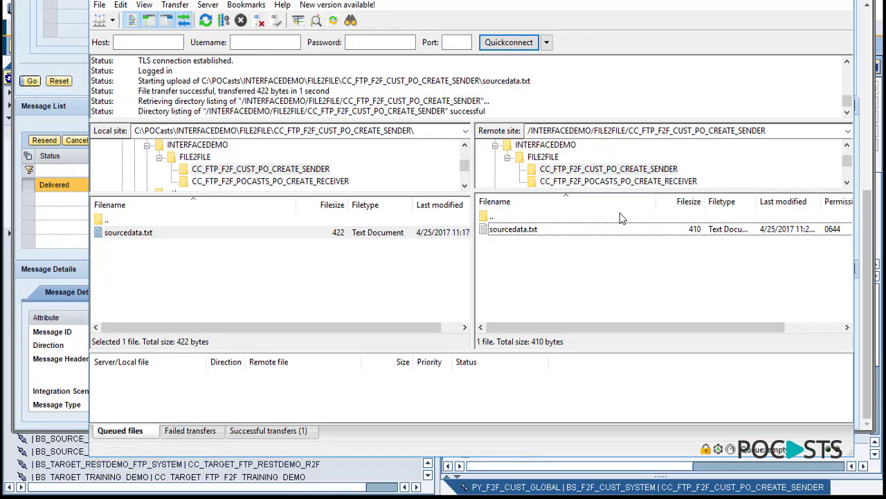
pyautogui.click(622, 183)
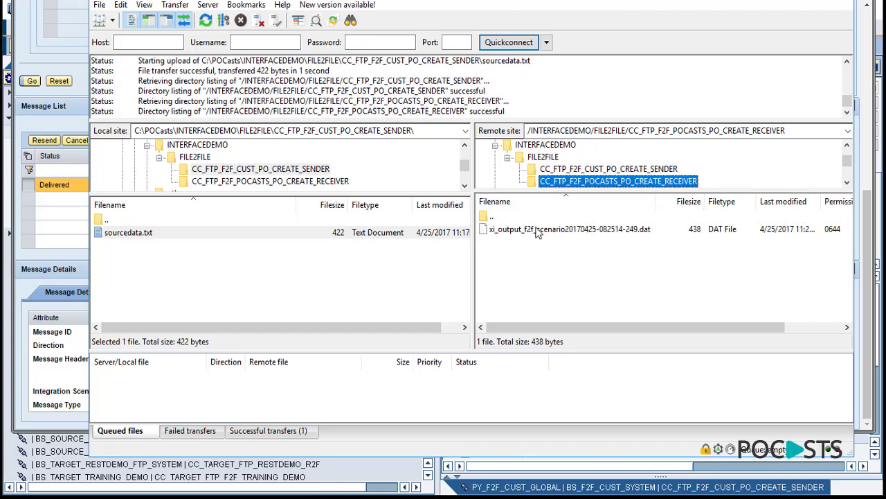
pyautogui.click(538, 231)
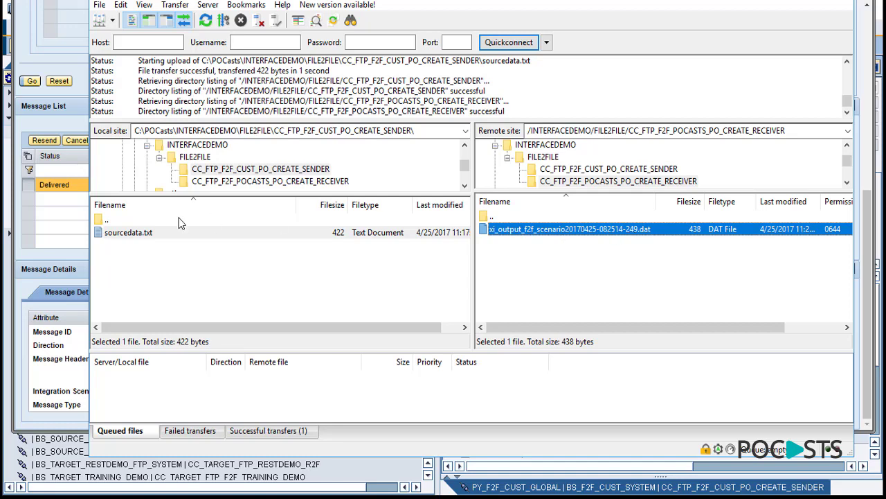
pyautogui.doubleClick(142, 220)
pyautogui.doubleClick(158, 245)
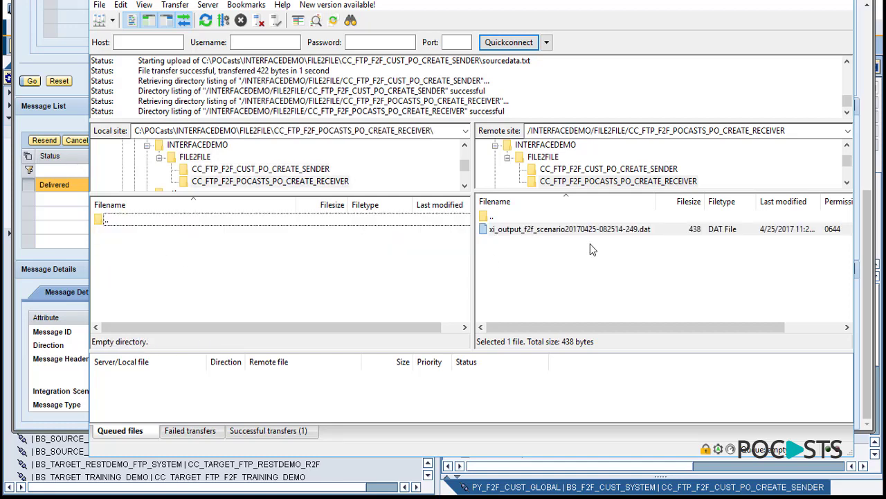
pyautogui.moveTo(558, 230); pyautogui.dragTo(325, 270)
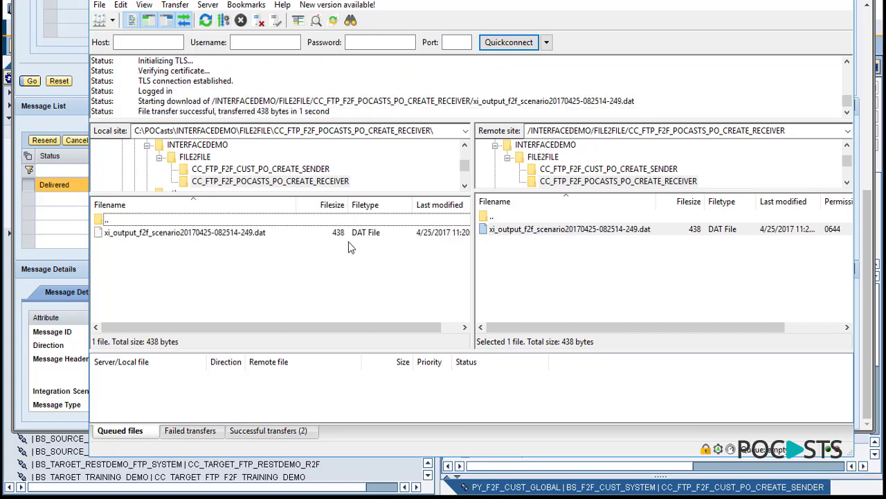
pyautogui.click(344, 235)
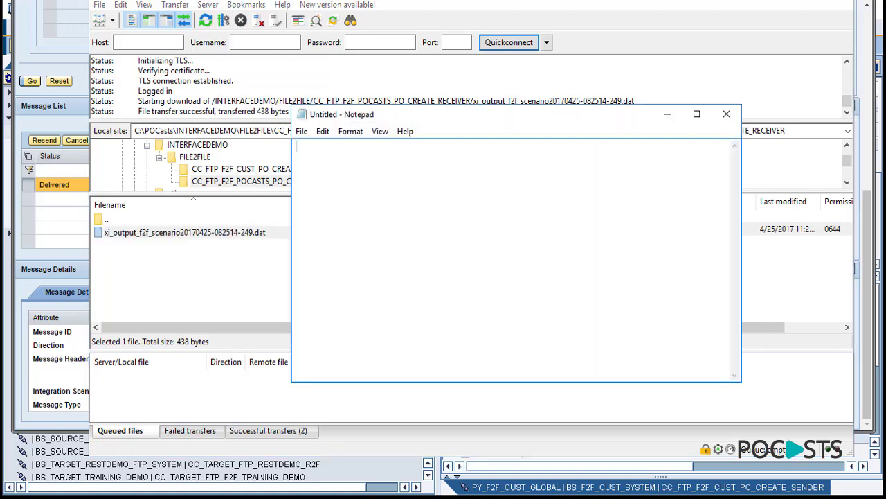
# - Open the output .dat in Notepad and put the root, PONumber and PODate elements on separate lines
pyautogui.moveTo(353, 232); pyautogui.dragTo(419, 223)
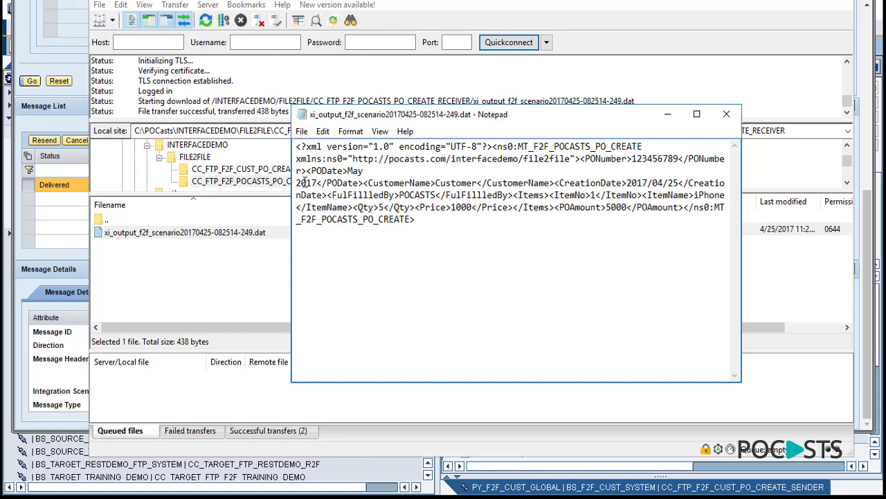
pyautogui.moveTo(291, 176); pyautogui.dragTo(101, 195)
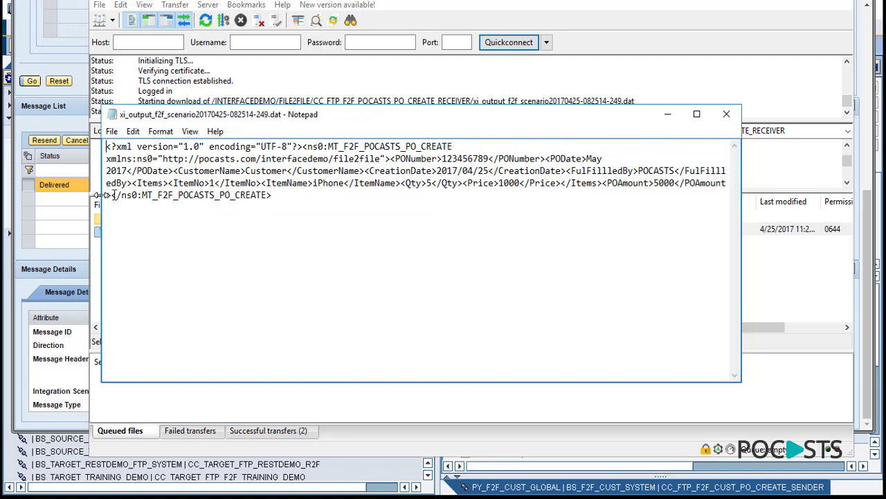
pyautogui.click(319, 146)
pyautogui.press('Left')
pyautogui.press('Left')
pyautogui.press('Left')
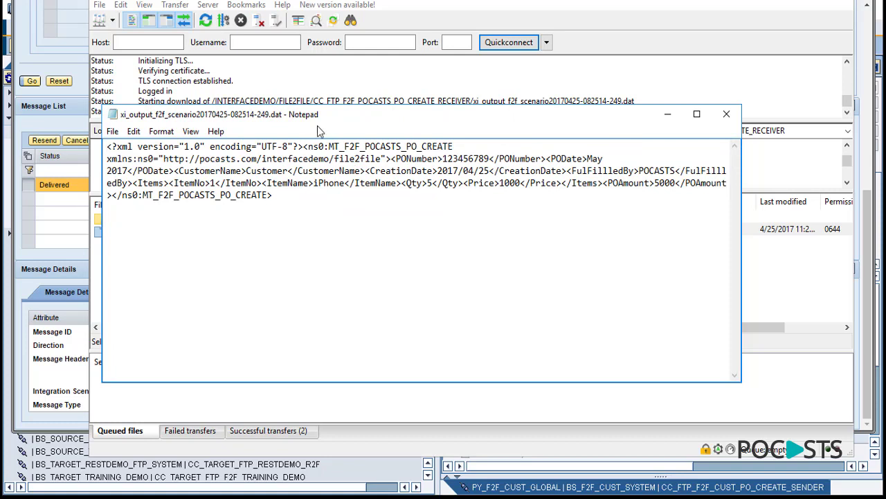
pyautogui.press('Return')
pyautogui.press('Down')
pyautogui.press('Right')
pyautogui.press('Right')
pyautogui.press('Right')
pyautogui.press('Right')
pyautogui.press('Right')
pyautogui.press('Right')
pyautogui.press('Right')
pyautogui.press('Right')
pyautogui.press('Right')
pyautogui.press('Right')
pyautogui.press('Right')
pyautogui.press('Right')
pyautogui.press('Right')
pyautogui.press('Right')
pyautogui.press('Right')
pyautogui.press('Right')
pyautogui.press('Right')
pyautogui.press('Right')
pyautogui.press('Right')
pyautogui.press('Right')
pyautogui.press('Right')
pyautogui.press('Right')
pyautogui.press('Right')
pyautogui.press('Right')
pyautogui.press('Right')
pyautogui.press('Right')
pyautogui.press('Right')
pyautogui.press('Right')
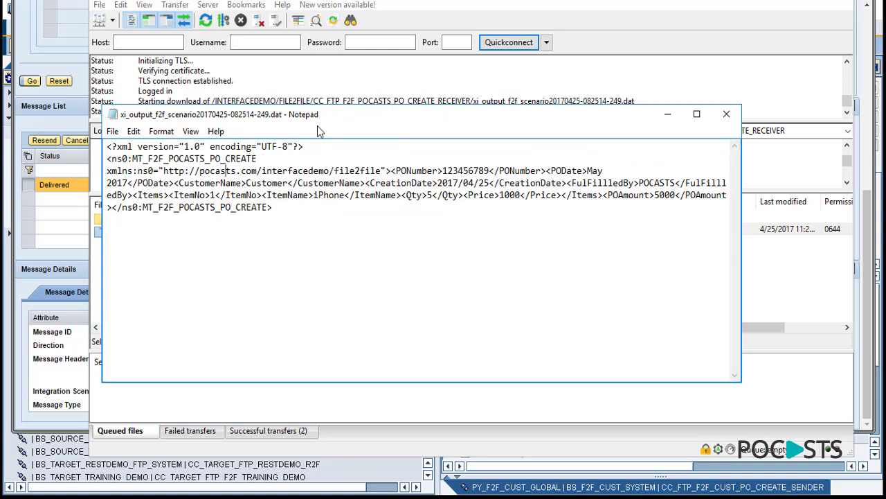
pyautogui.press('Return')
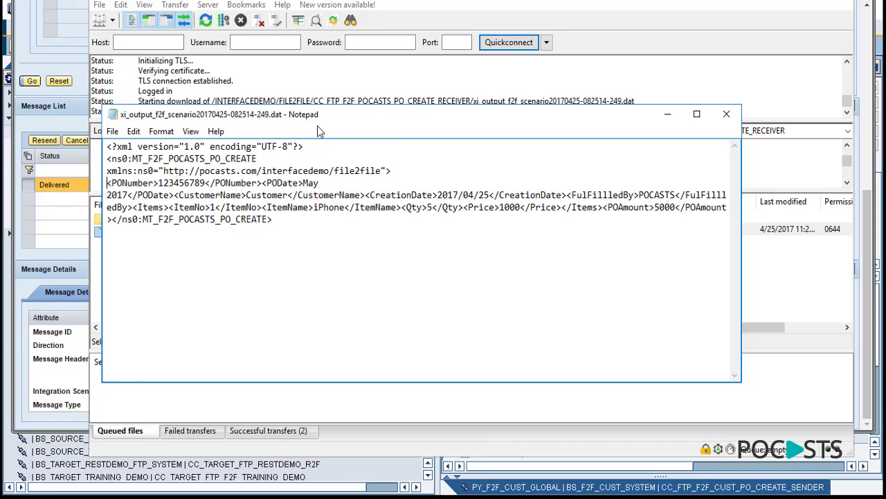
pyautogui.press('Right')
pyautogui.press('Right')
pyautogui.press('Right')
pyautogui.press('Right')
pyautogui.press('Right')
pyautogui.press('Right')
pyautogui.press('Right')
pyautogui.press('Right')
pyautogui.press('Right')
pyautogui.press('Right')
pyautogui.press('Right')
pyautogui.press('Right')
pyautogui.press('Right')
pyautogui.press('Right')
pyautogui.press('Return')
# - Keep 'May 2017' together, split CustomerName, CreationDate and remaining elements onto lines, then close Notepad
pyautogui.press('Down')
pyautogui.press('BackSpace')
pyautogui.press('Return')
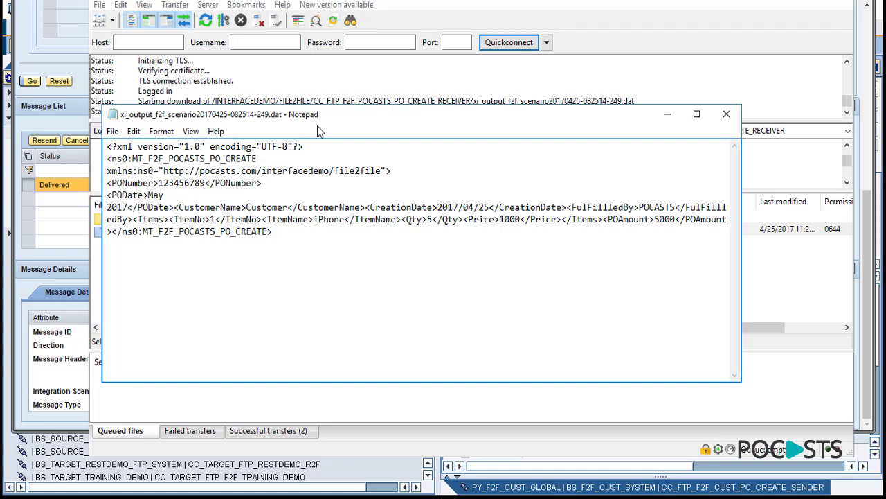
pyautogui.press('Return')
pyautogui.press('Up')
pyautogui.press('BackSpace')
pyautogui.press('Down')
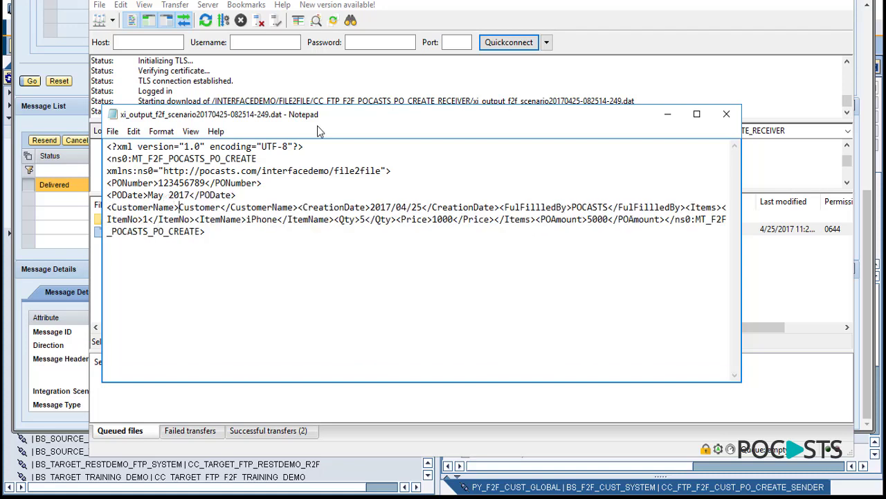
pyautogui.press('Right')
pyautogui.press('Right')
pyautogui.press('Right')
pyautogui.press('Right')
pyautogui.press('Right')
pyautogui.press('Right')
pyautogui.press('Right')
pyautogui.press('Right')
pyautogui.press('Right')
pyautogui.press('Right')
pyautogui.press('Right')
pyautogui.press('Right')
pyautogui.press('Return')
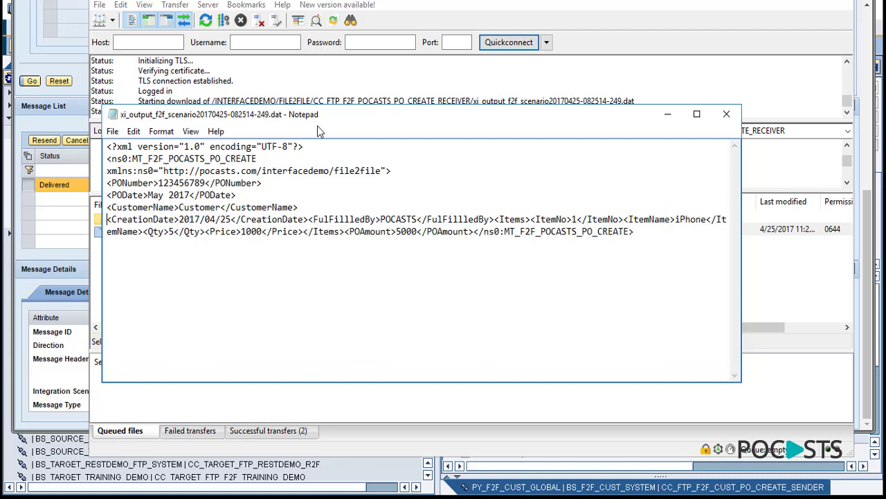
pyautogui.press('Right')
pyautogui.press('Right')
pyautogui.press('Right')
pyautogui.press('Right')
pyautogui.press('Right')
pyautogui.press('Right')
pyautogui.press('Right')
pyautogui.press('Right')
pyautogui.press('Right')
pyautogui.press('Right')
pyautogui.press('Right')
pyautogui.press('Right')
pyautogui.press('Right')
pyautogui.press('Right')
pyautogui.press('Right')
pyautogui.press('Right')
pyautogui.press('Right')
pyautogui.press('Right')
pyautogui.press('Right')
pyautogui.press('Right')
pyautogui.press('Right')
pyautogui.press('Right')
pyautogui.press('Right')
pyautogui.press('Right')
pyautogui.press('Right')
pyautogui.press('Right')
pyautogui.press('Right')
pyautogui.press('Right')
pyautogui.press('Right')
pyautogui.press('Right')
pyautogui.press('Right')
pyautogui.press('Right')
pyautogui.press('Right')
pyautogui.press('Right')
pyautogui.press('Right')
pyautogui.press('Right')
pyautogui.press('Return')
pyautogui.press('Right')
pyautogui.press('Right')
pyautogui.press('Right')
pyautogui.press('Right')
pyautogui.press('Right')
pyautogui.press('Right')
pyautogui.press('Right')
pyautogui.press('Right')
pyautogui.press('Right')
pyautogui.press('Right')
pyautogui.press('Right')
pyautogui.press('Right')
pyautogui.press('Right')
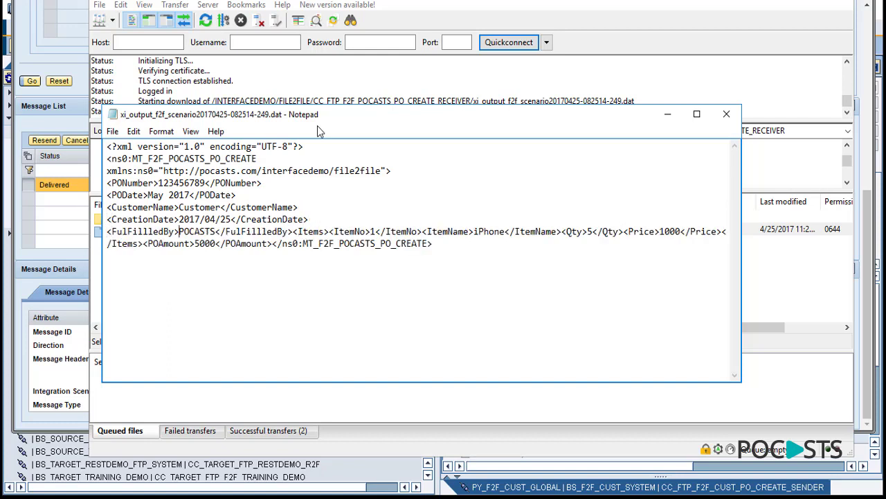
pyautogui.press('Right')
pyautogui.press('Right')
pyautogui.press('Right')
pyautogui.press('Right')
pyautogui.press('Right')
pyautogui.press('Right')
pyautogui.press('Return')
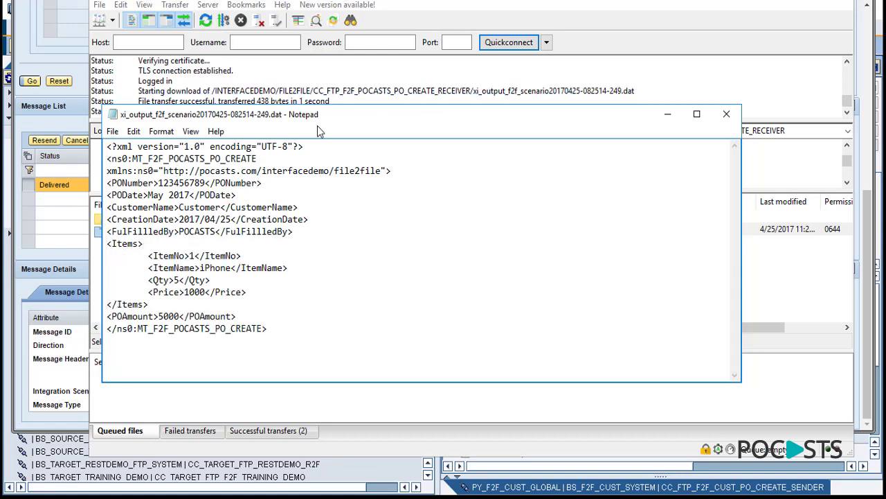
pyautogui.hotkey('alt', 'F4')
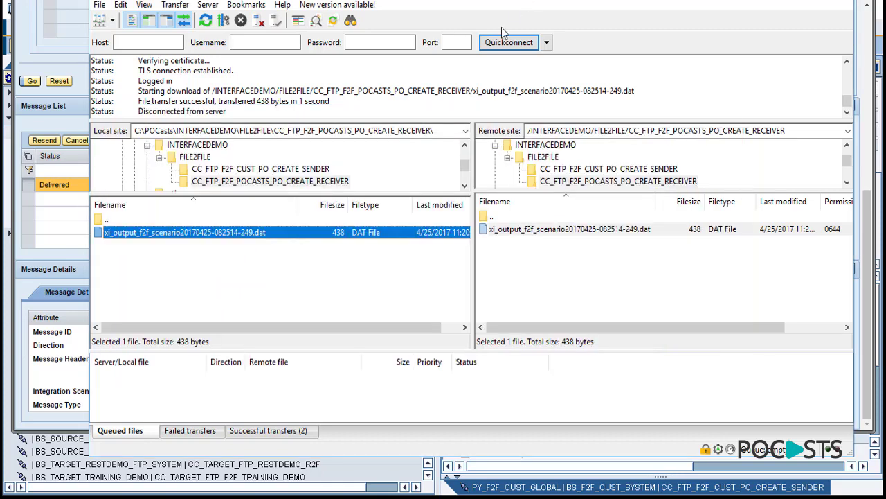
# - Refresh the remote CC_FTP_F2F_CUST_PO_CREATE_SENDER folder to confirm sourcedata.txt was picked up
pyautogui.click(522, 256)
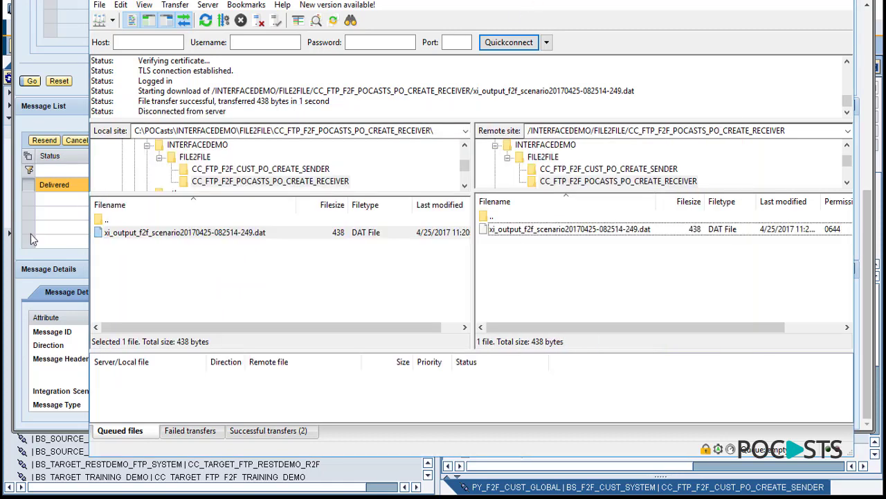
pyautogui.click(32, 284)
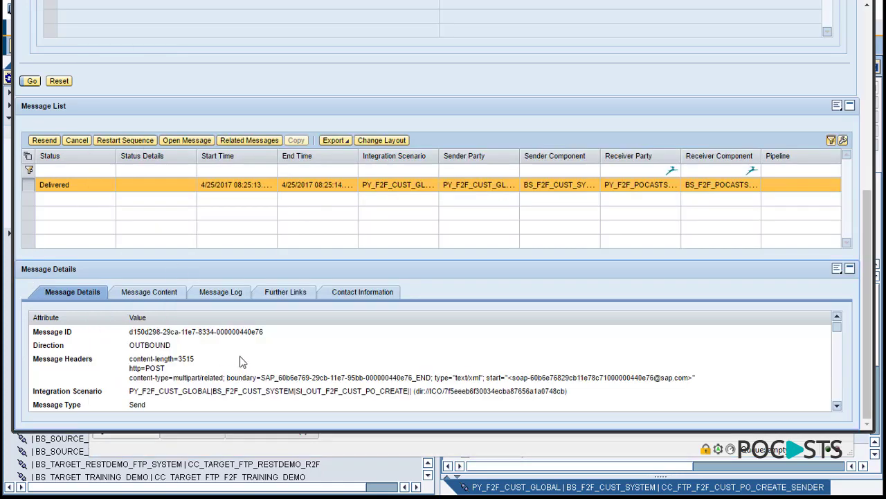
pyautogui.hotkey('alt', 'Tab')
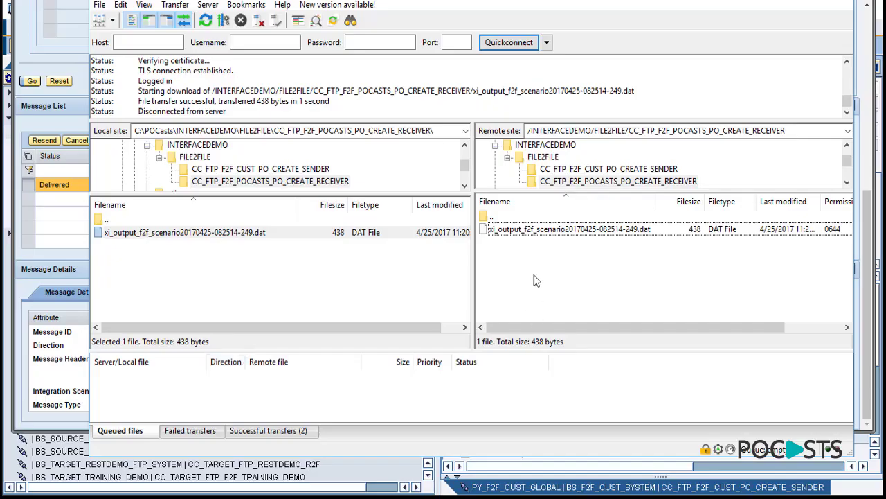
pyautogui.click(634, 169)
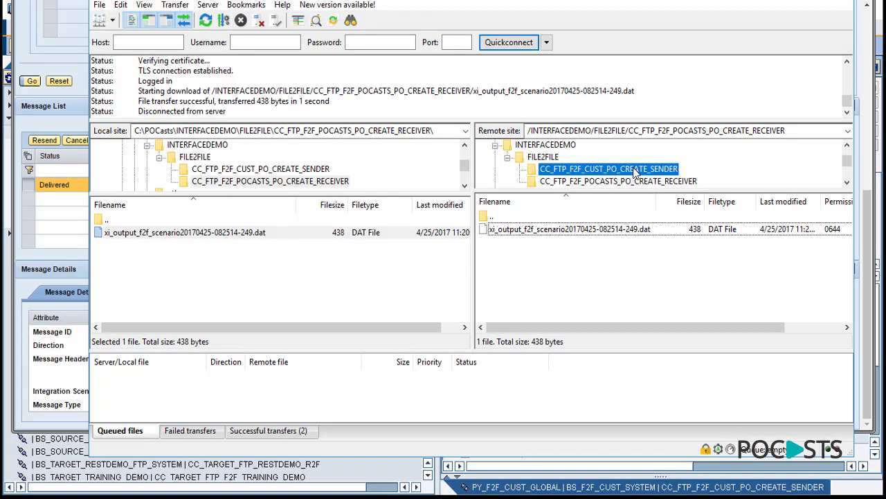
pyautogui.rightClick(523, 253)
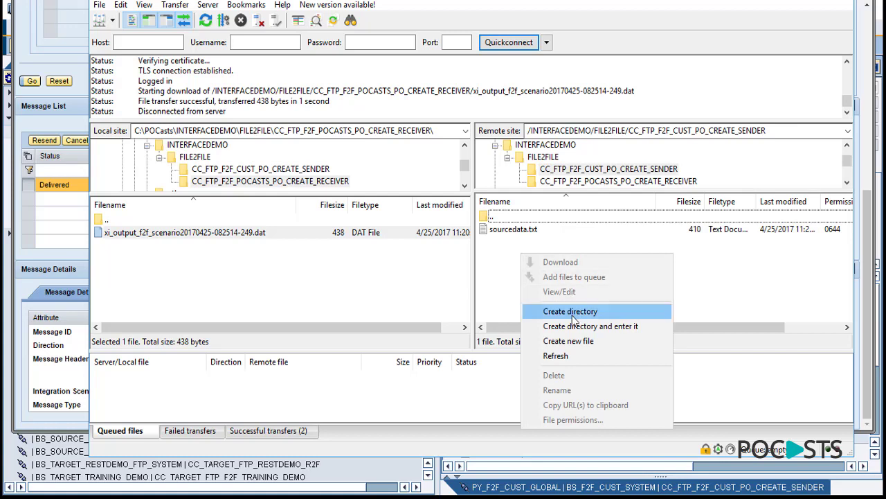
pyautogui.click(565, 354)
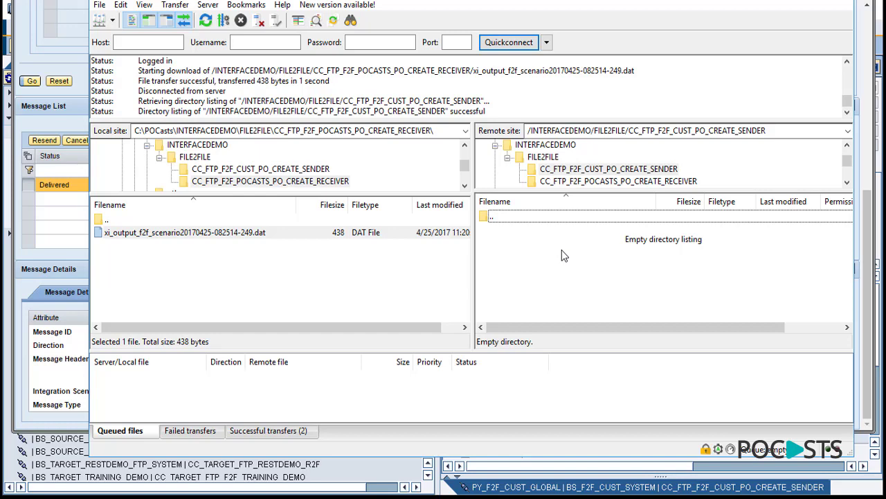
pyautogui.click(67, 108)
pyautogui.scroll(4, 425, 311)
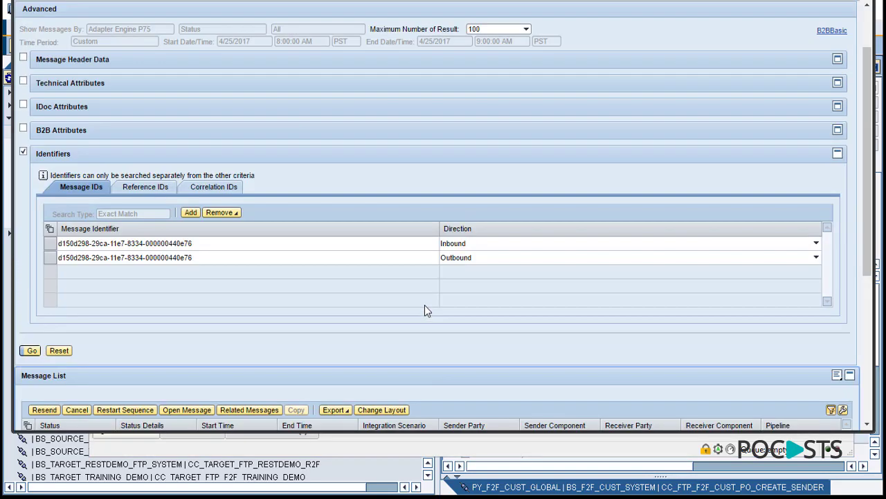
# - Stop the sender channel CC_FTP_F2F_CUST_PO_CREATE_SENDER in Communication Channel Monitoring
pyautogui.scroll(2, 427, 311)
pyautogui.scroll(-10, 696, 198)
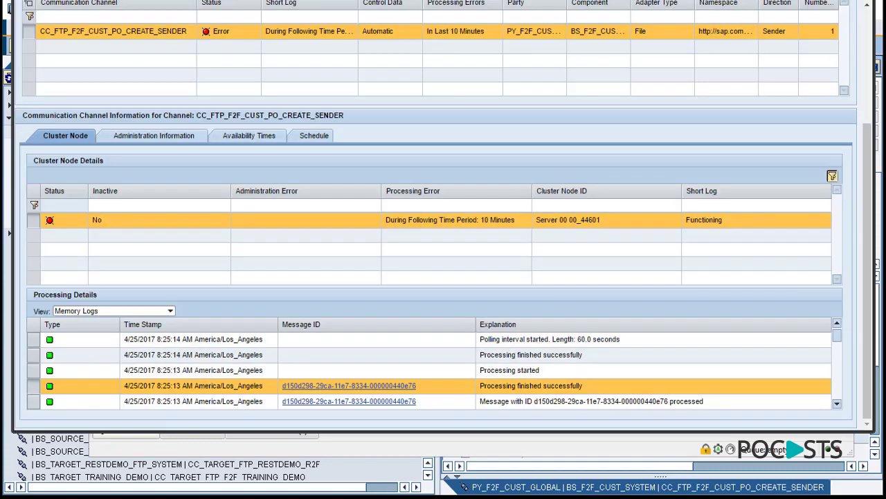
pyautogui.scroll(5, 871, 213)
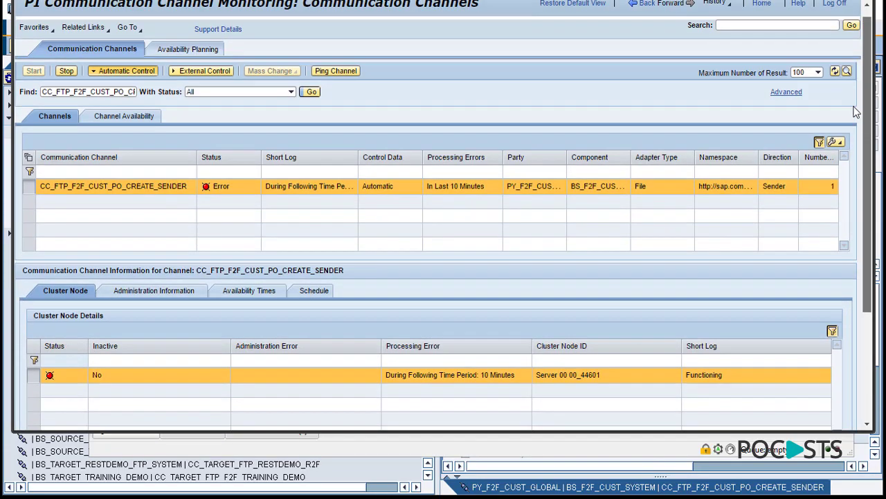
pyautogui.click(67, 82)
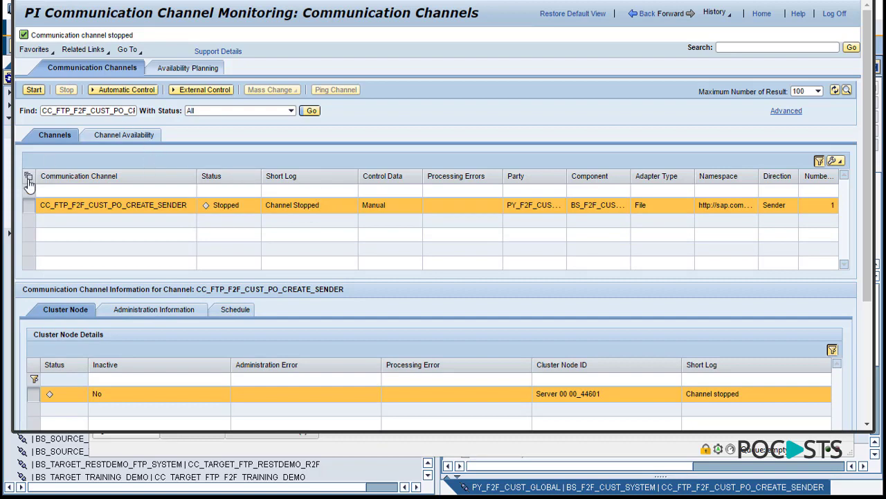
pyautogui.hotkey('alt', 'Tab')
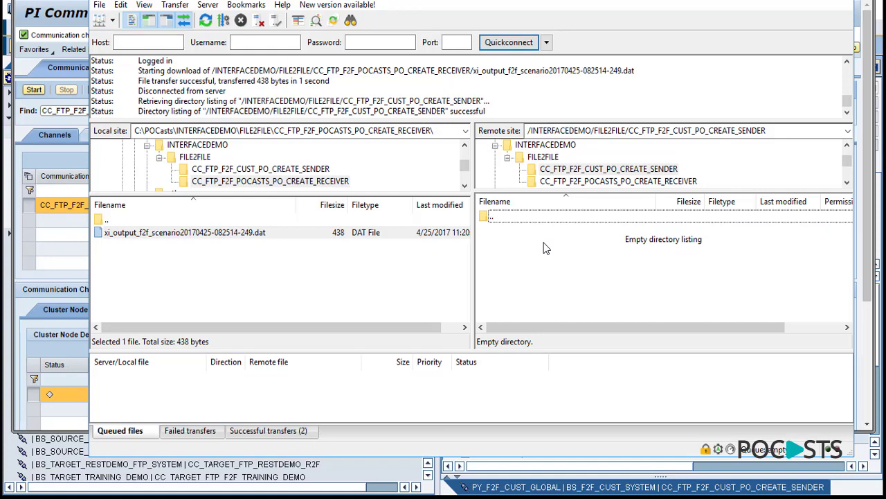
# - Select the 438-byte output .dat file in the remote CC_FTP_F2F_POCASTS_PO_CREATE_RECEIVER folder
pyautogui.click(588, 172)
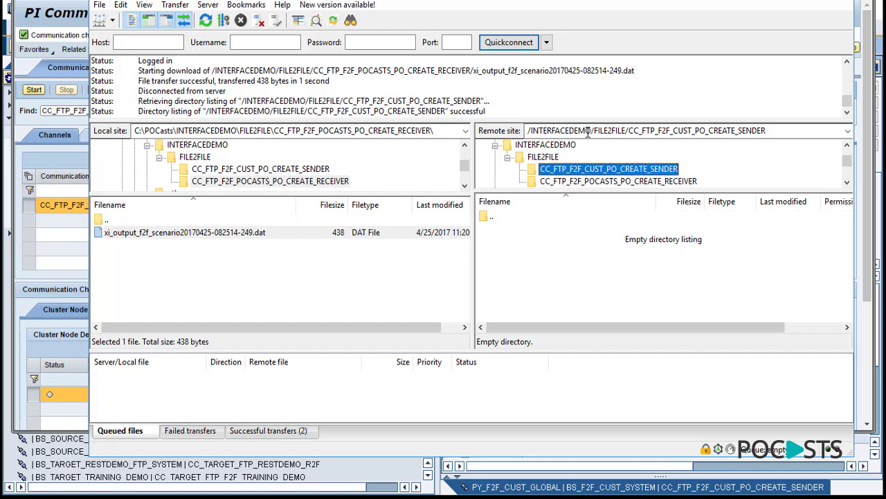
pyautogui.click(583, 182)
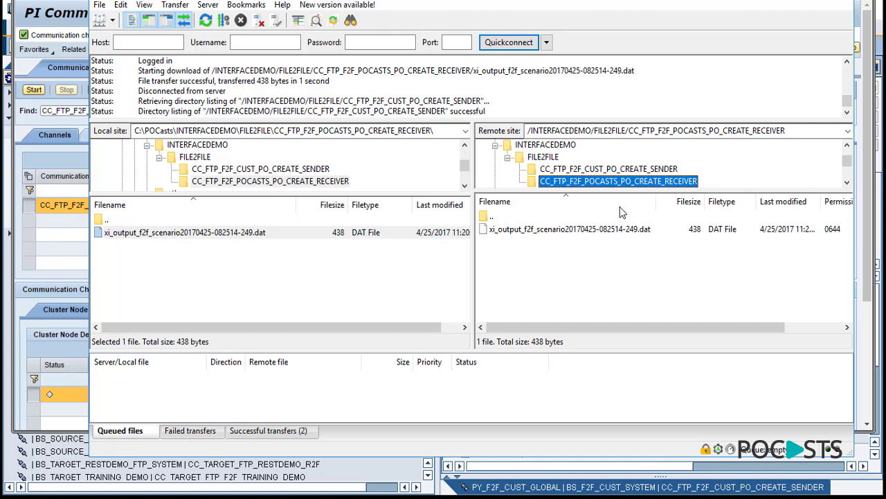
pyautogui.click(796, 131)
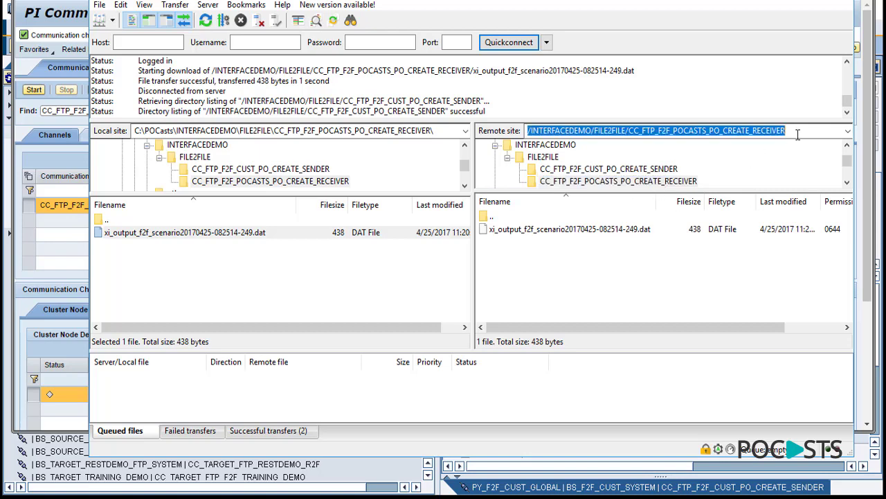
pyautogui.click(600, 232)
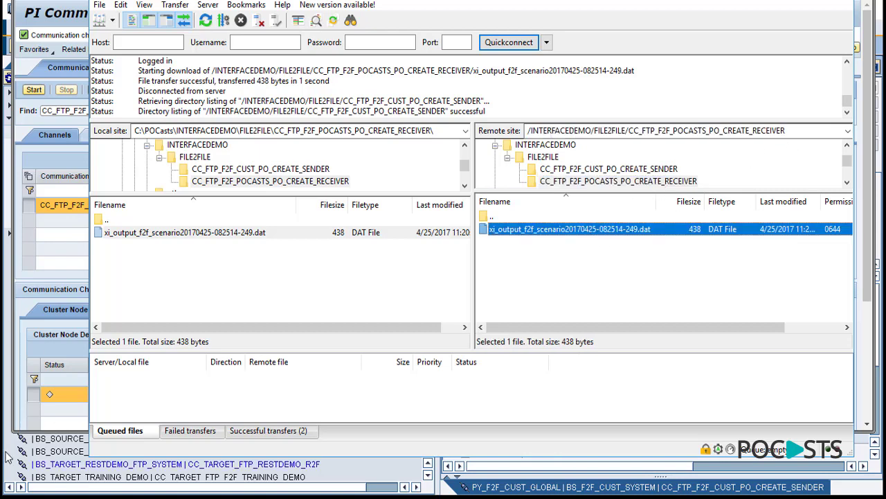
pyautogui.click(82, 467)
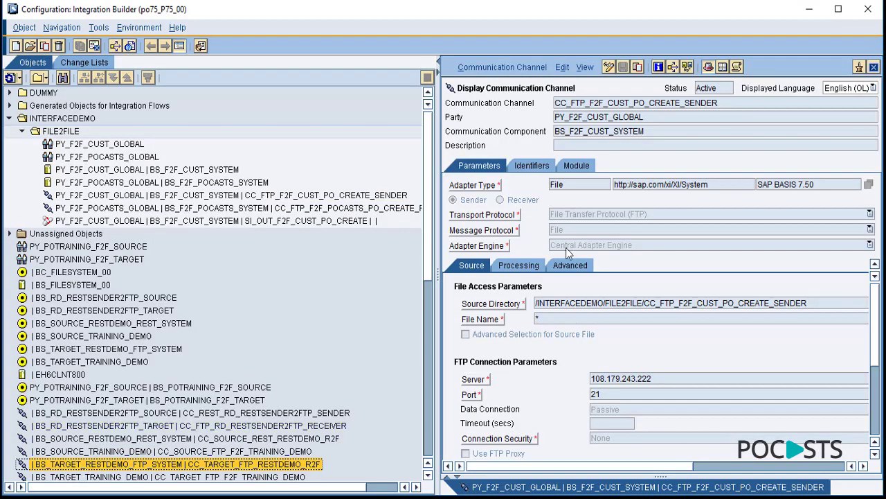
pyautogui.moveTo(658, 379); pyautogui.dragTo(579, 387)
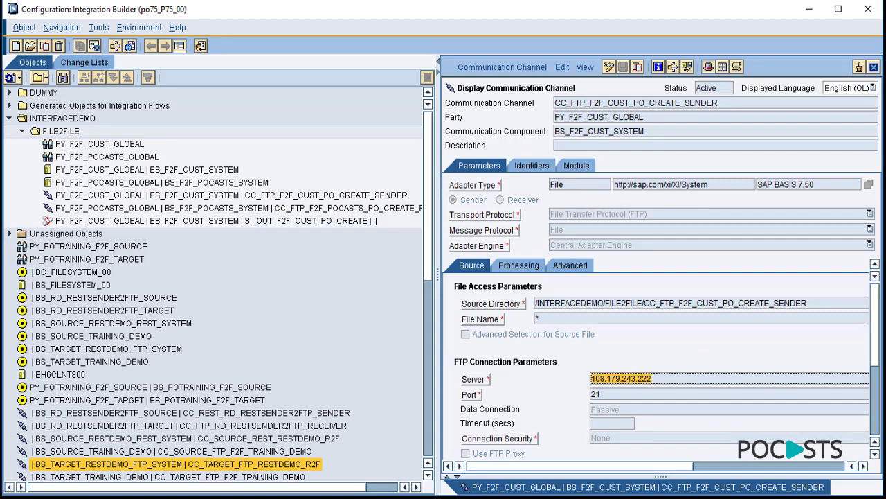
pyautogui.scroll(-5, 715, 365)
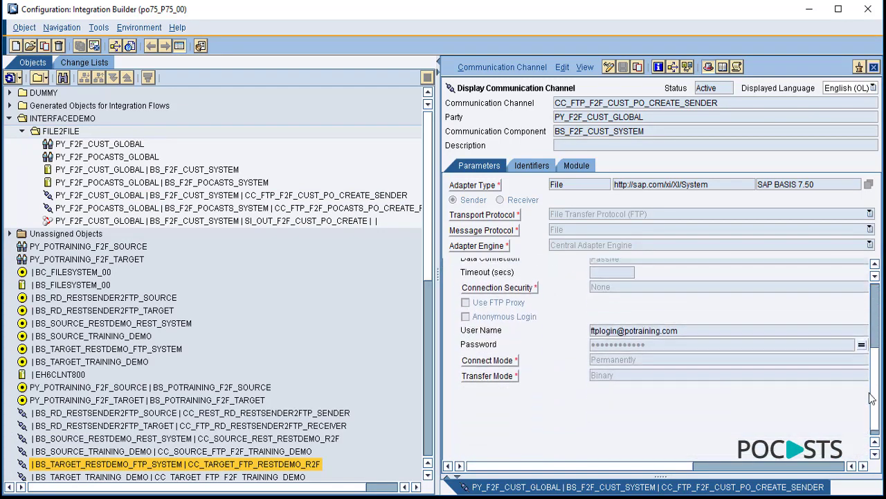
pyautogui.moveTo(684, 320); pyautogui.dragTo(576, 322)
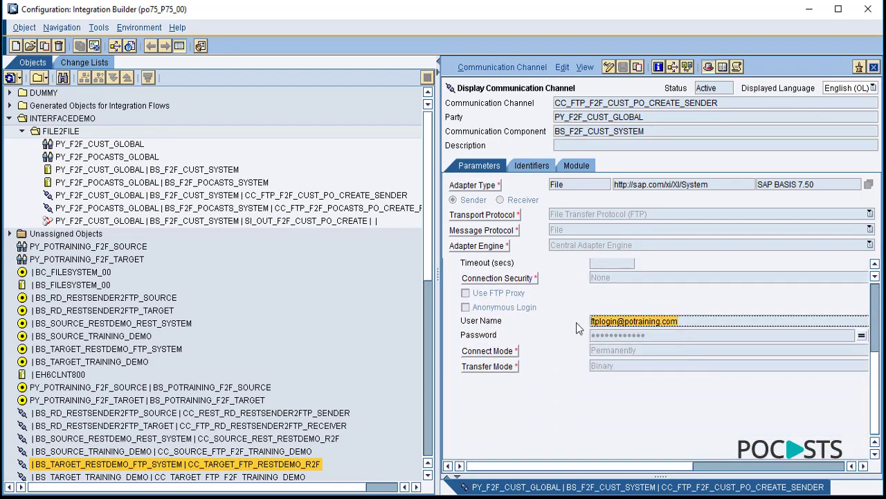
pyautogui.scroll(5, 676, 279)
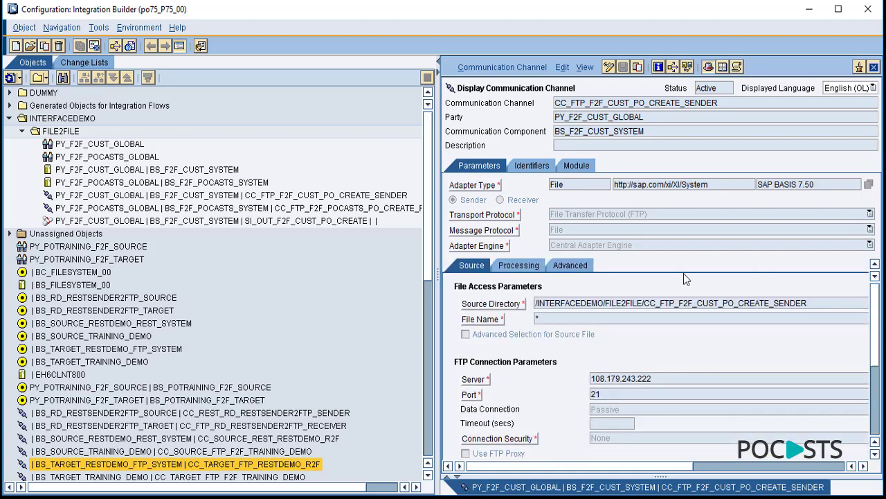